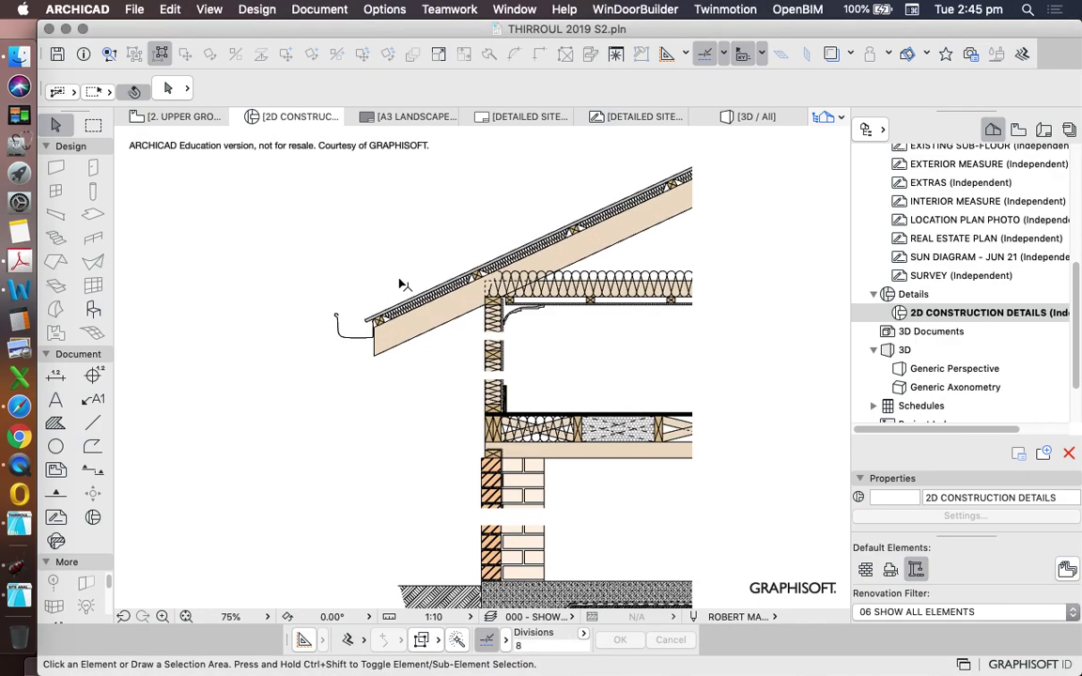
- Examine the eave and wall construction, including the white break fill that interrupts the upper stud wall
scroll(411, 258, "down", 3)
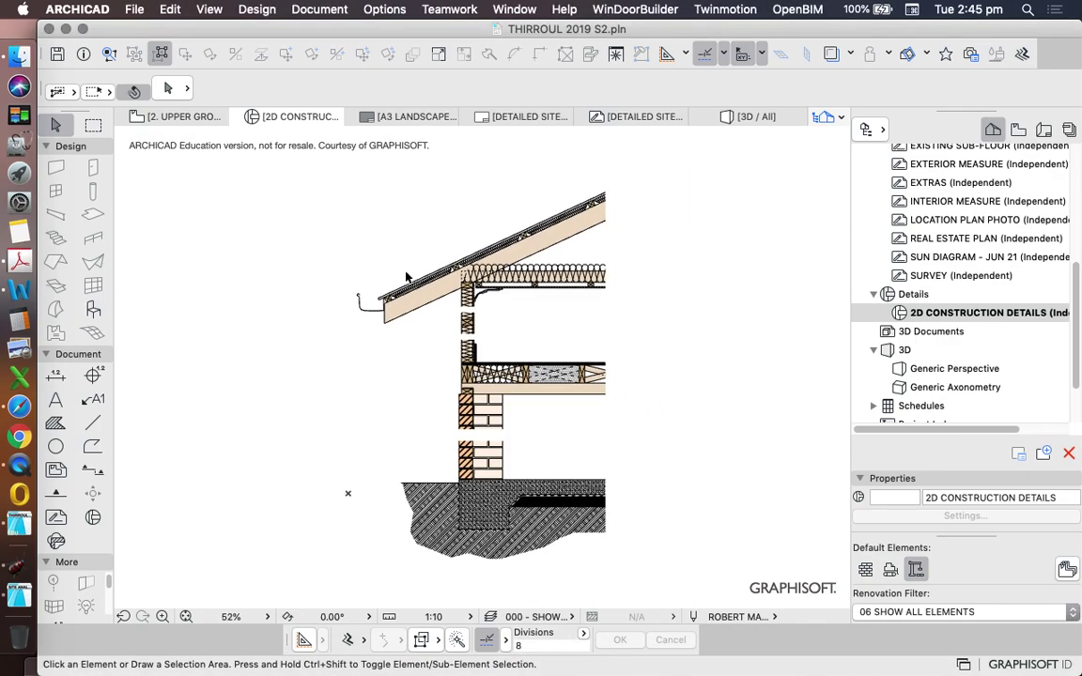
scroll(397, 250, "up", 2)
scroll(447, 345, "up", 5)
scroll(512, 314, "up", 2)
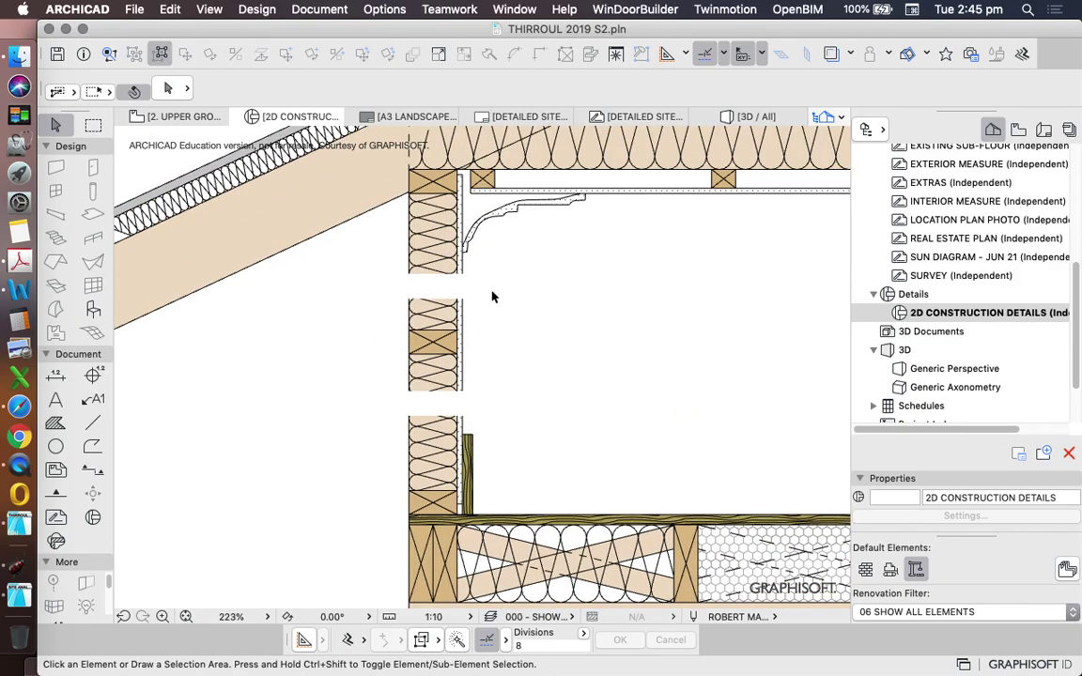
scroll(499, 297, "down", 5)
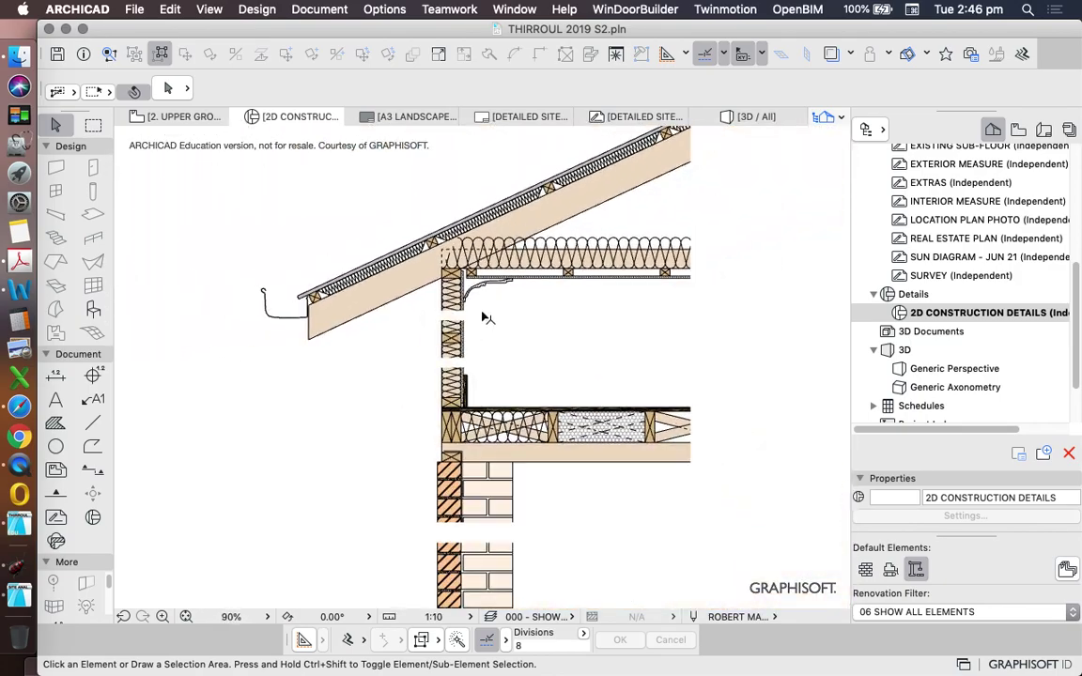
scroll(486, 325, "up", 2)
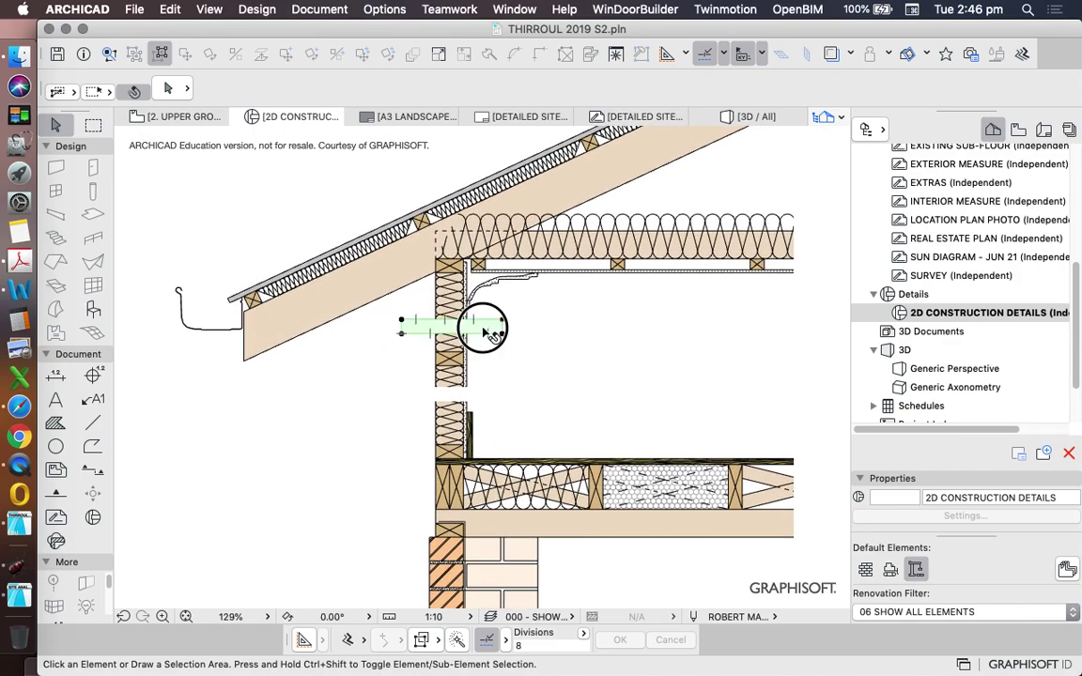
left_click(485, 334)
left_click(479, 331)
scroll(437, 328, "up", 3)
key("Escape")
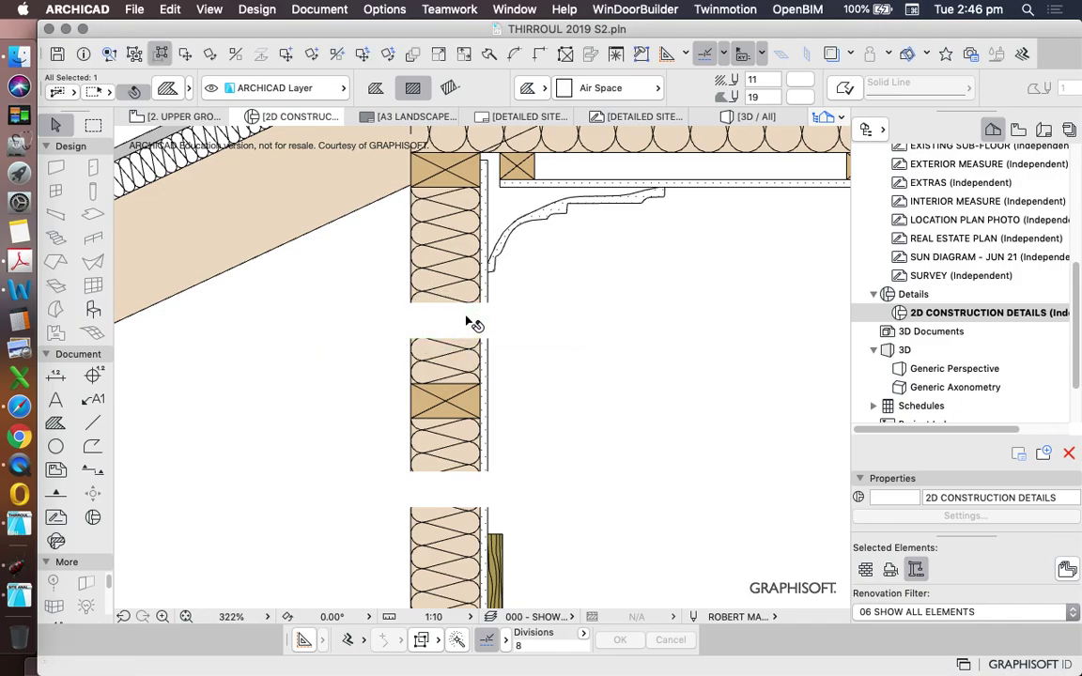
scroll(490, 321, "down", 3)
scroll(495, 322, "up", 1)
scroll(496, 320, "up", 5)
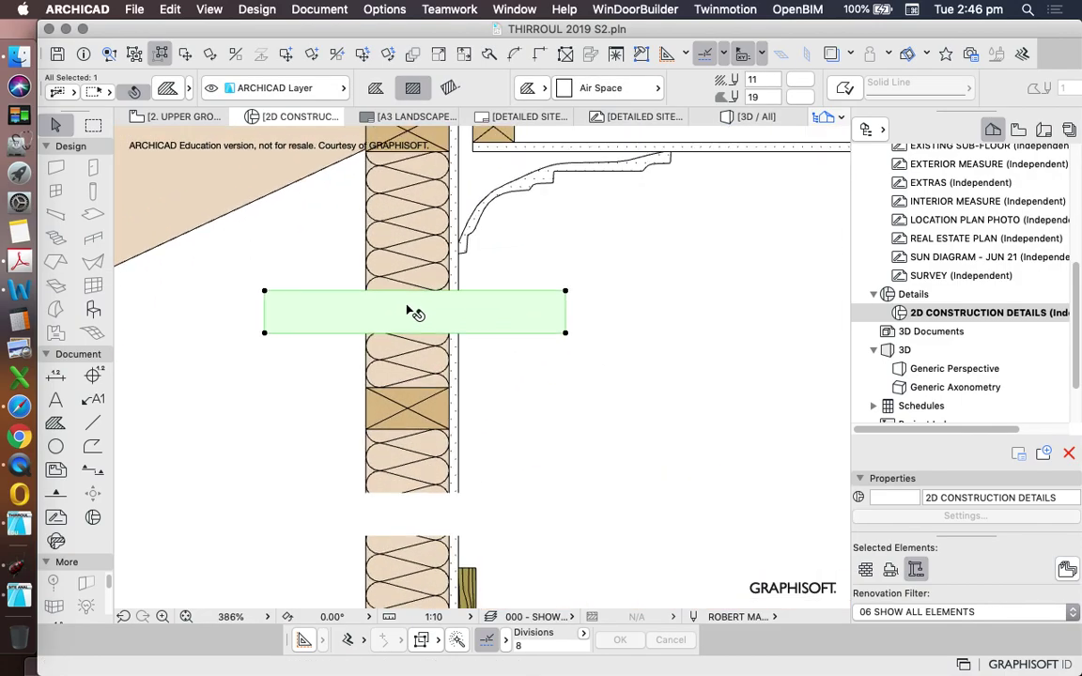
scroll(502, 308, "down", 2)
scroll(476, 309, "up", 1)
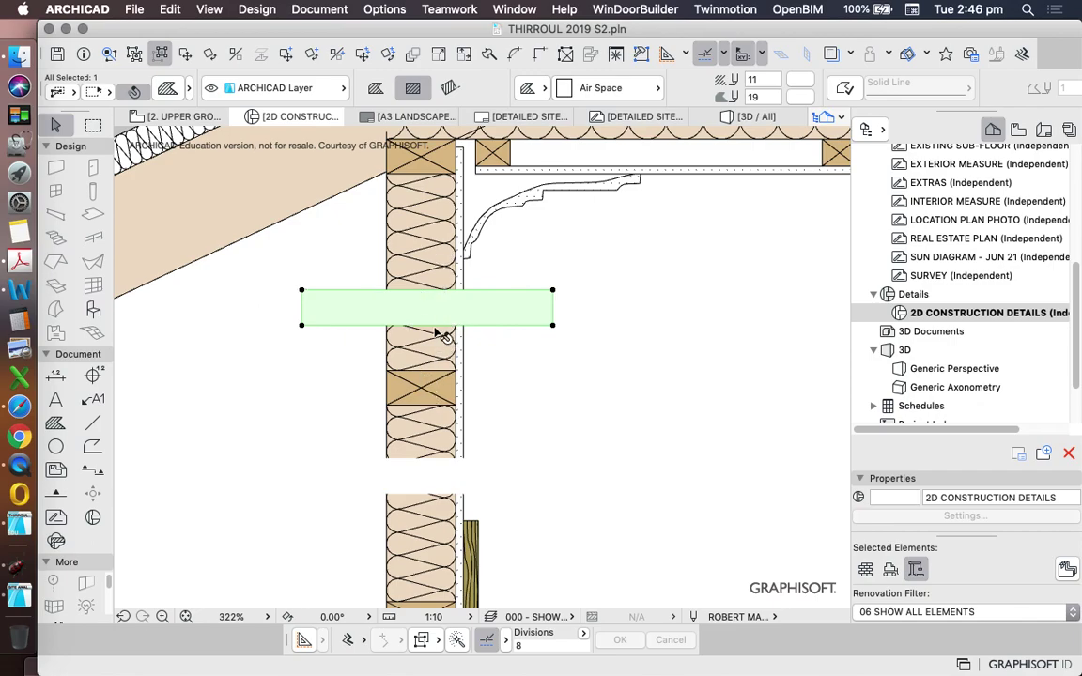
key("Escape")
- Delete the timber nogging, including its diagonal cross lines, between the two break gaps in the stud wall
scroll(410, 402, "up", 2)
scroll(410, 401, "up", 3)
left_click_drag(324, 383, 475, 368)
scroll(433, 287, "down", 7)
scroll(467, 332, "down", 2)
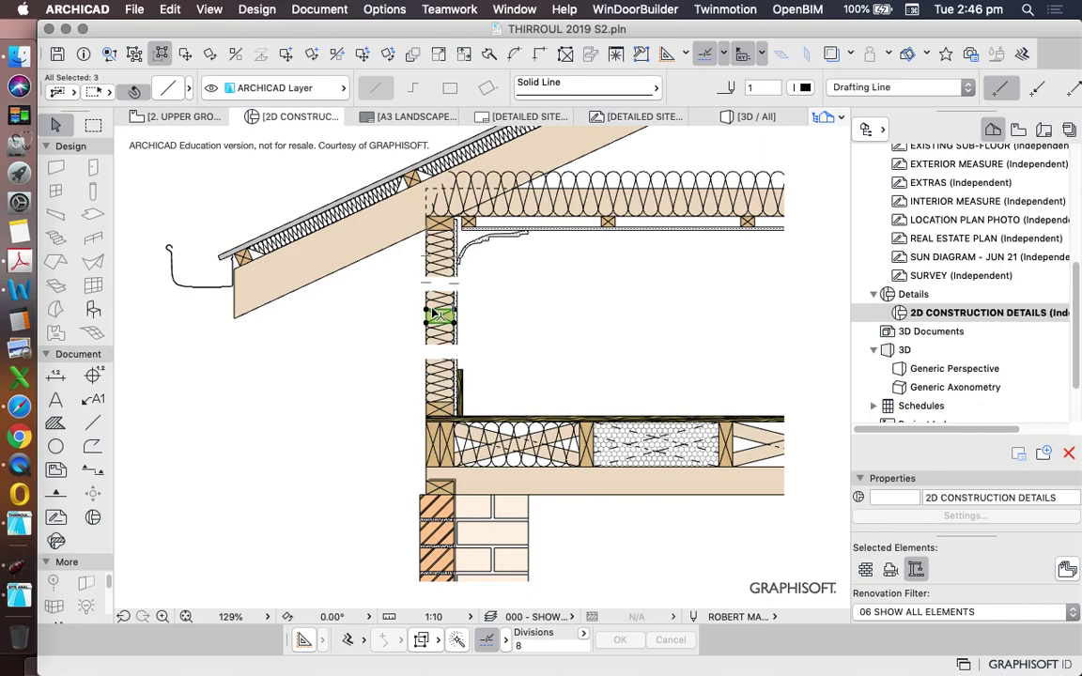
scroll(503, 268, "up", 2)
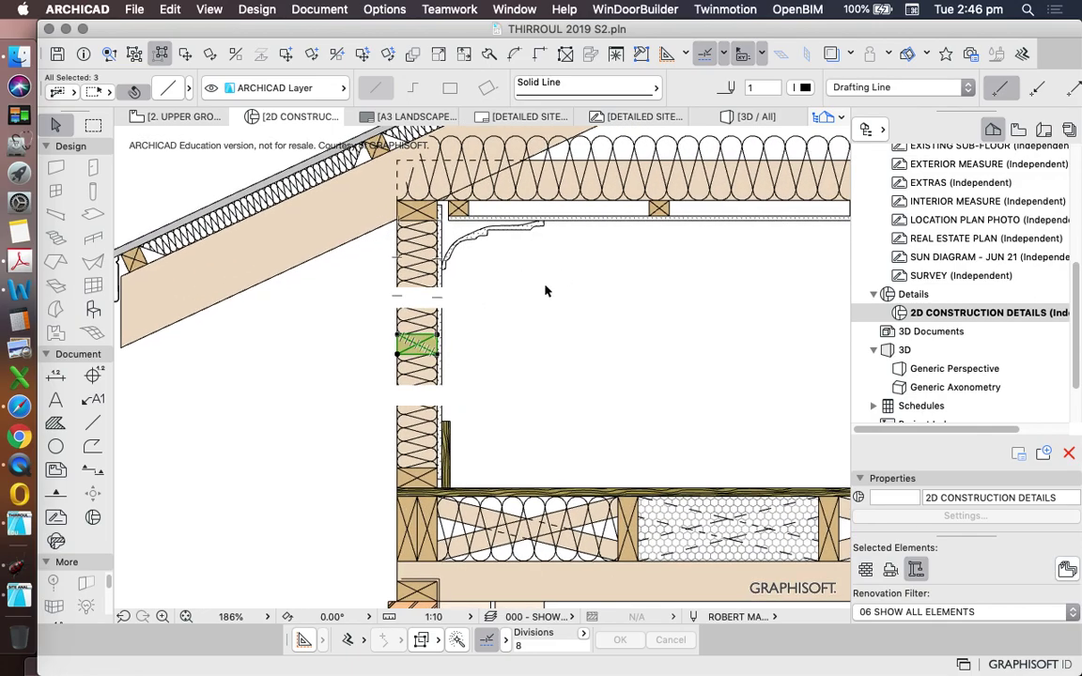
scroll(526, 286, "down", 2)
scroll(567, 295, "up", 3)
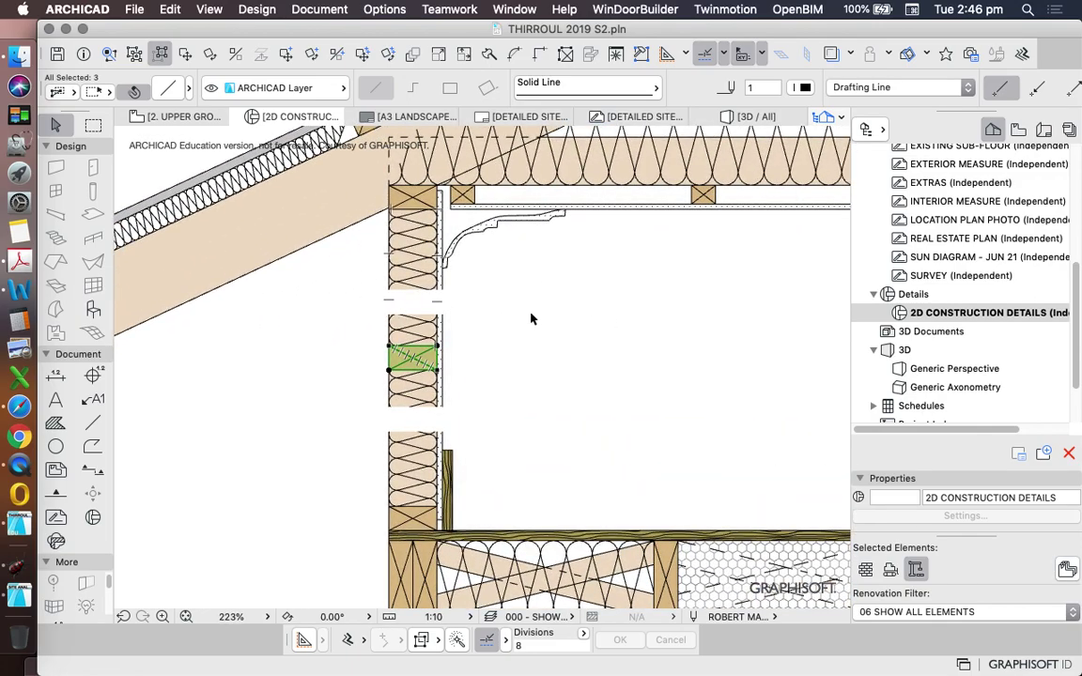
key("Delete")
- Shorten the upper and lower wall insulation pieces so their inner ends stop within the two white break strips
left_click(420, 337)
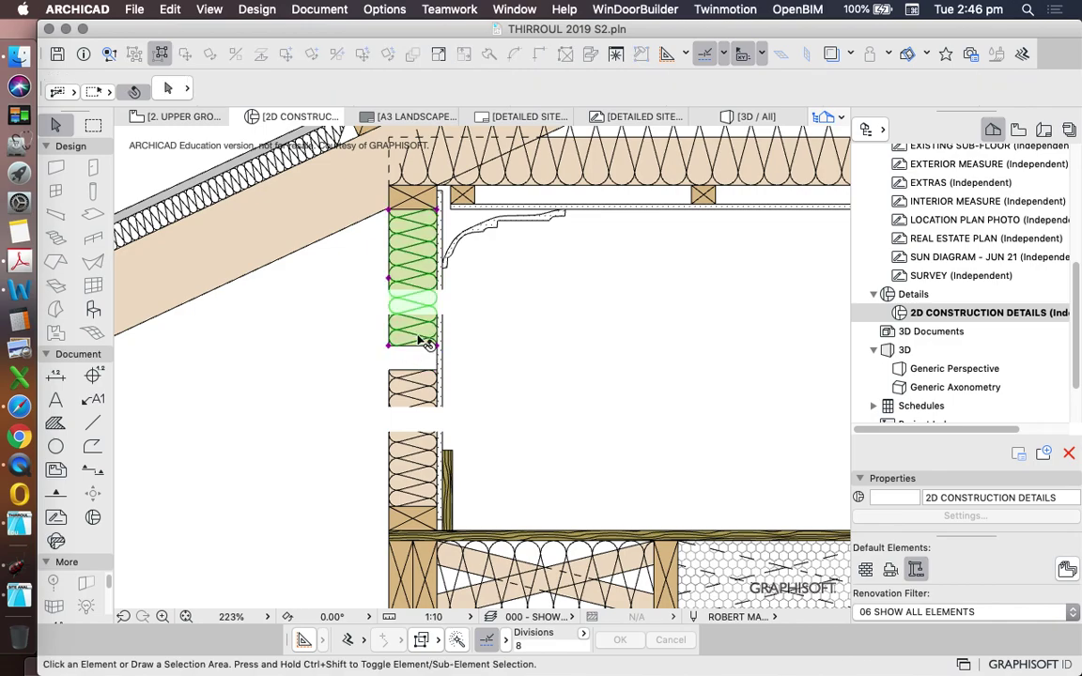
left_click(439, 348)
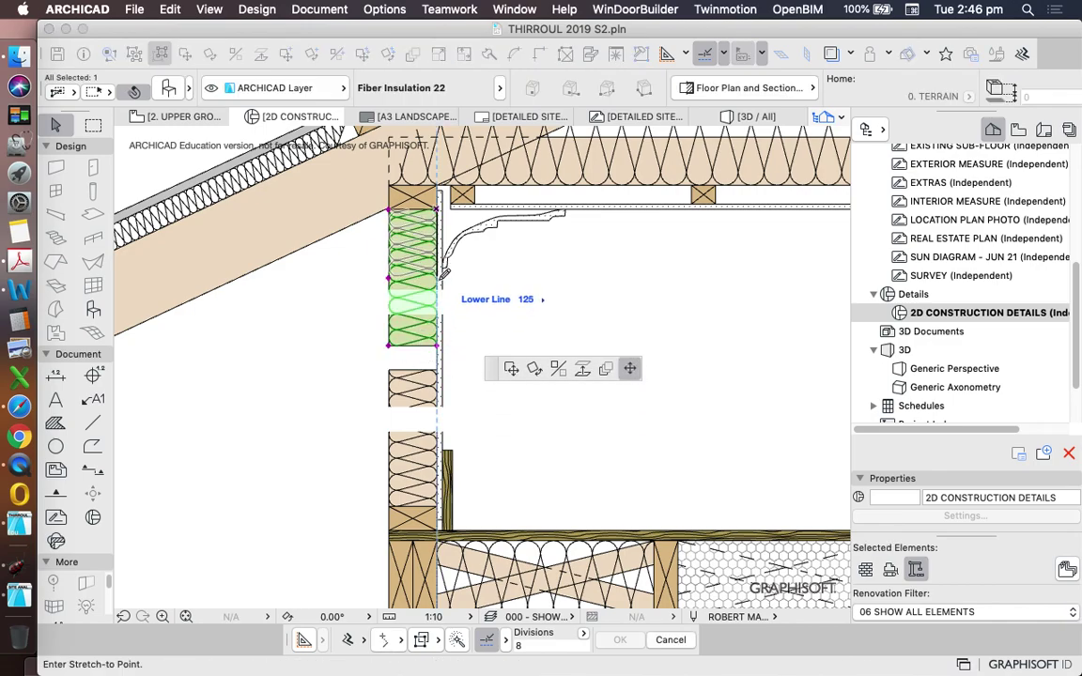
left_click(435, 305)
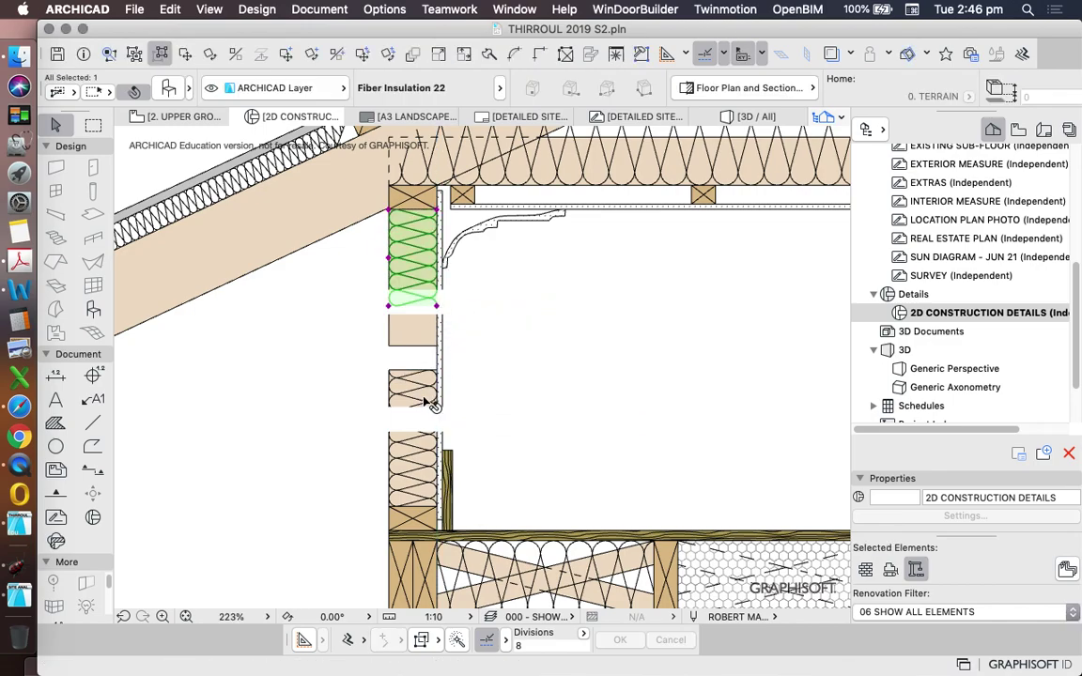
left_click(423, 398)
left_click(438, 413)
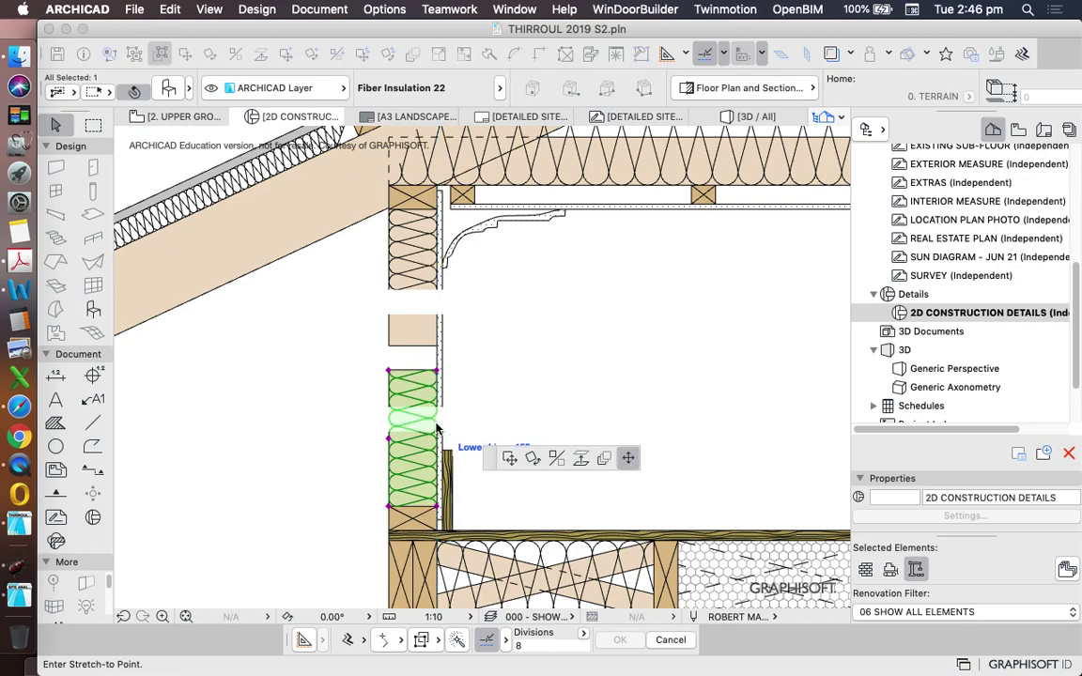
left_click(436, 427)
key("Escape")
- Draw a polygonal marquee around the gutter, roof, ceiling and top of the wall, passing through the gap left by the nogging
scroll(413, 372, "up", 5)
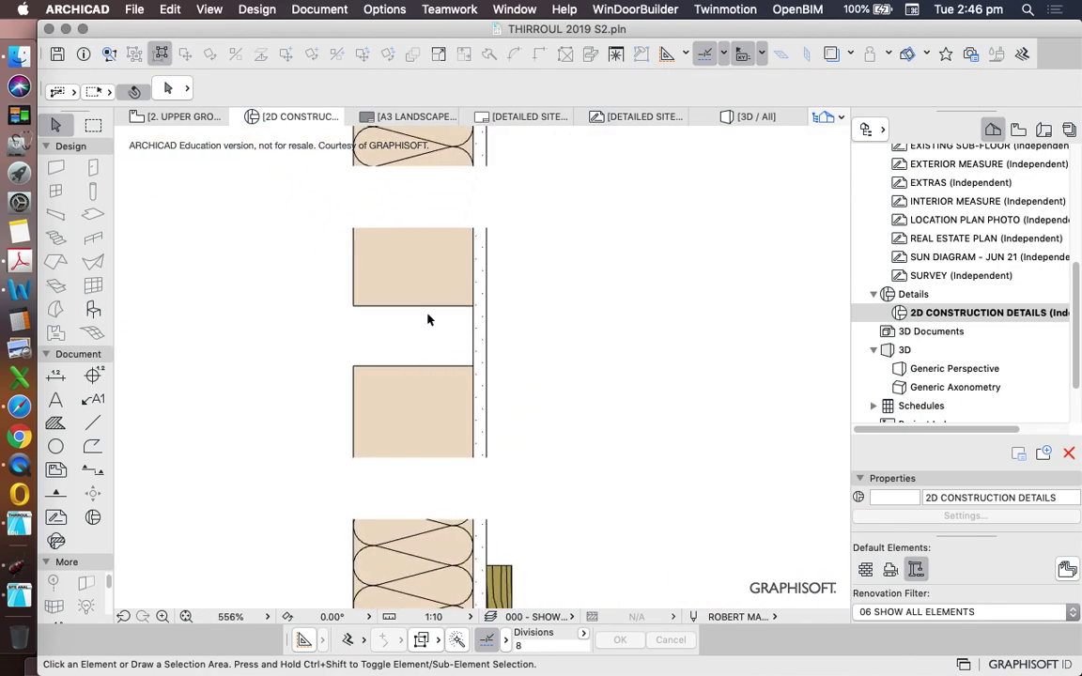
scroll(431, 382, "down", 4)
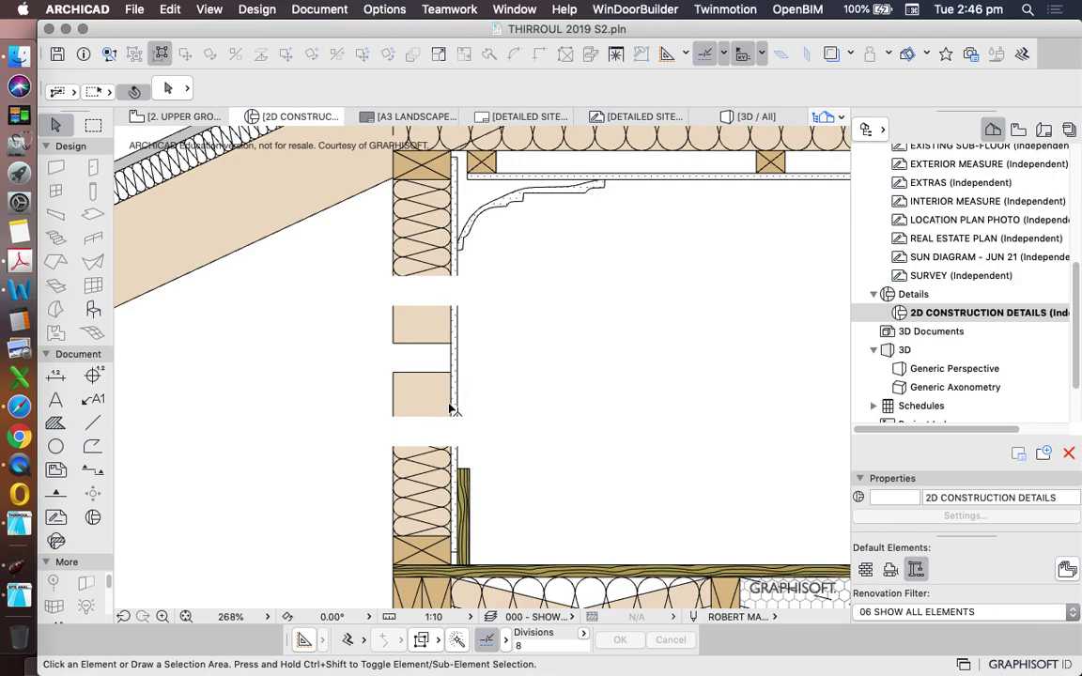
scroll(454, 408, "down", 6)
scroll(436, 381, "up", 3)
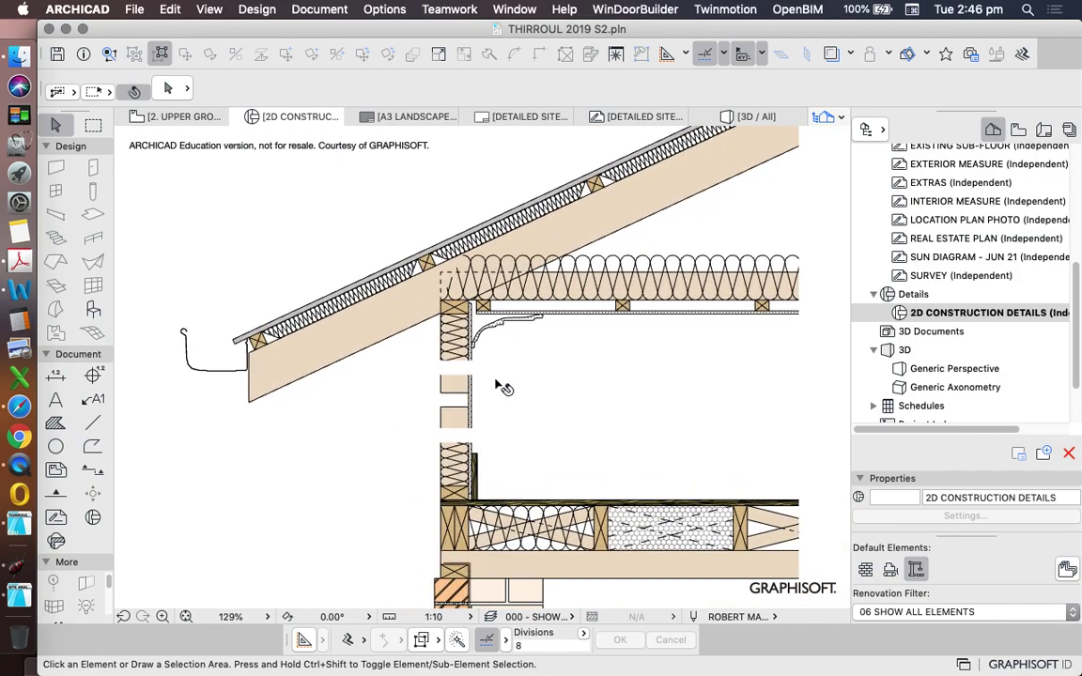
scroll(404, 338, "down", 3)
left_click(93, 125)
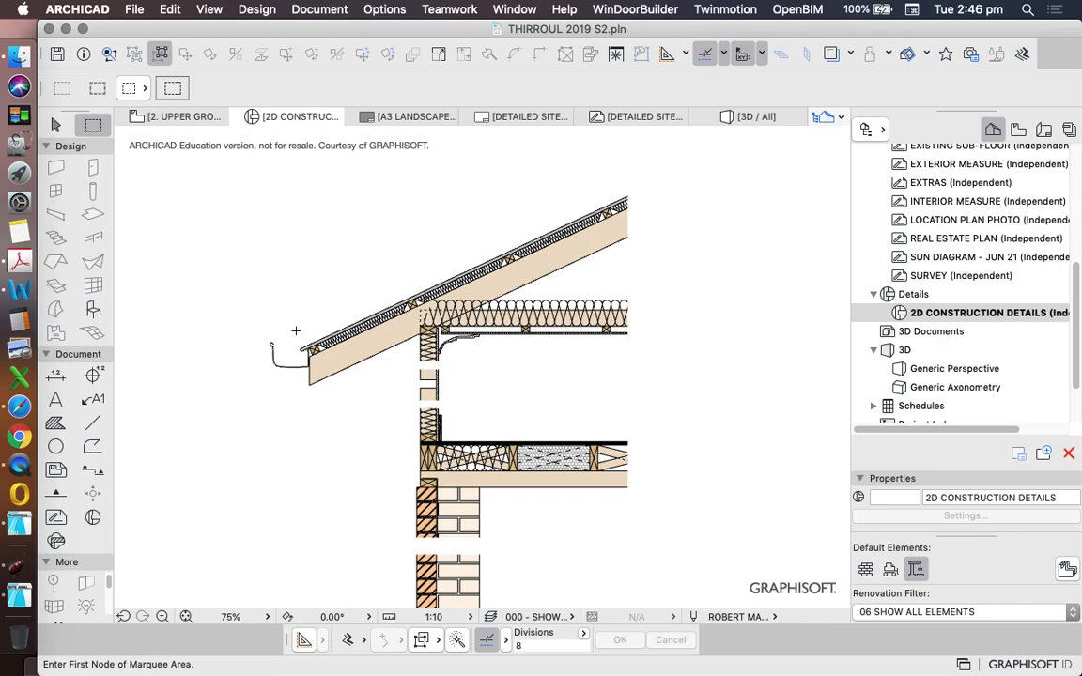
scroll(413, 385, "up", 2)
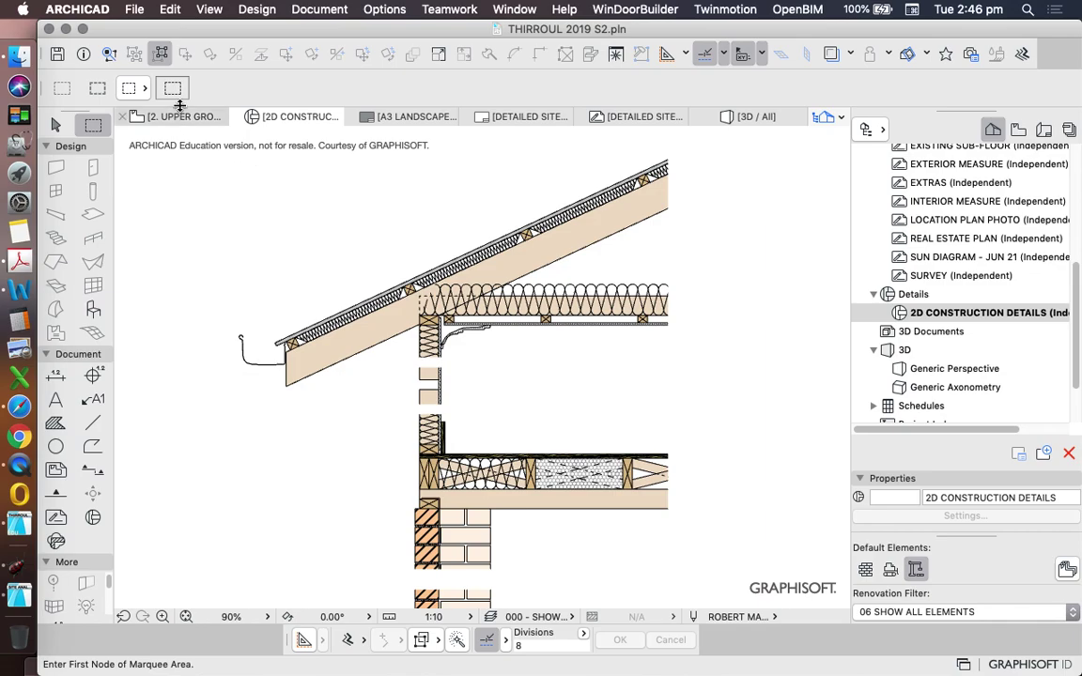
left_click(132, 89)
scroll(413, 344, "down", 3)
left_click(321, 218)
left_click(590, 212)
left_click(642, 281)
left_click(641, 361)
scroll(491, 366, "up", 4)
left_click(460, 368)
scroll(352, 362, "up", 5)
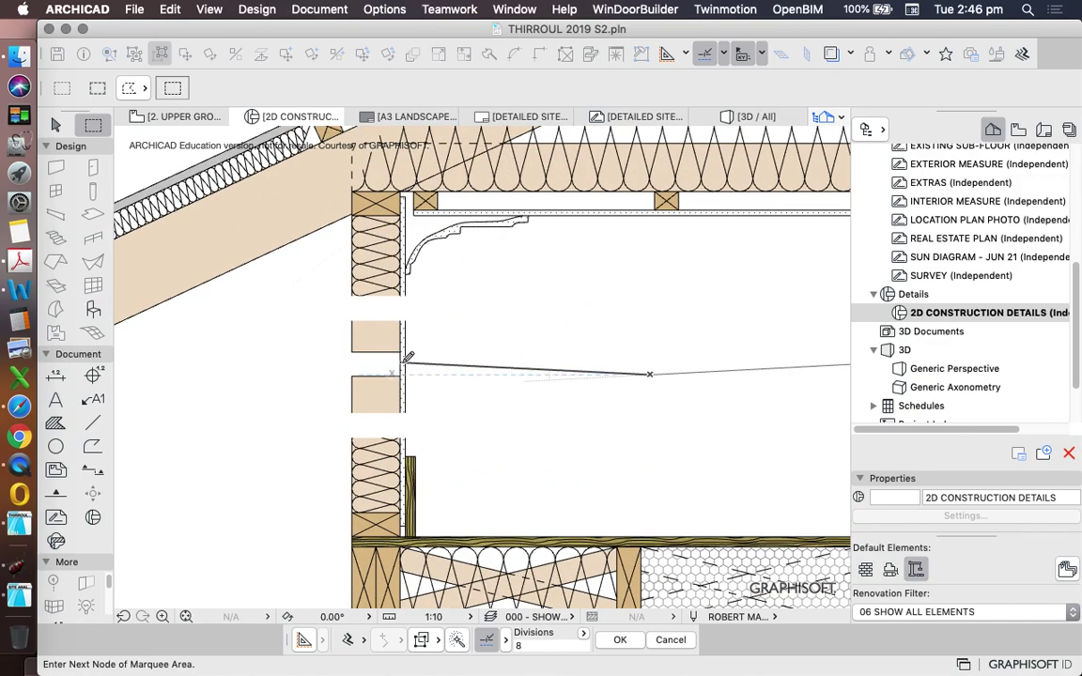
scroll(375, 355, "down", 5)
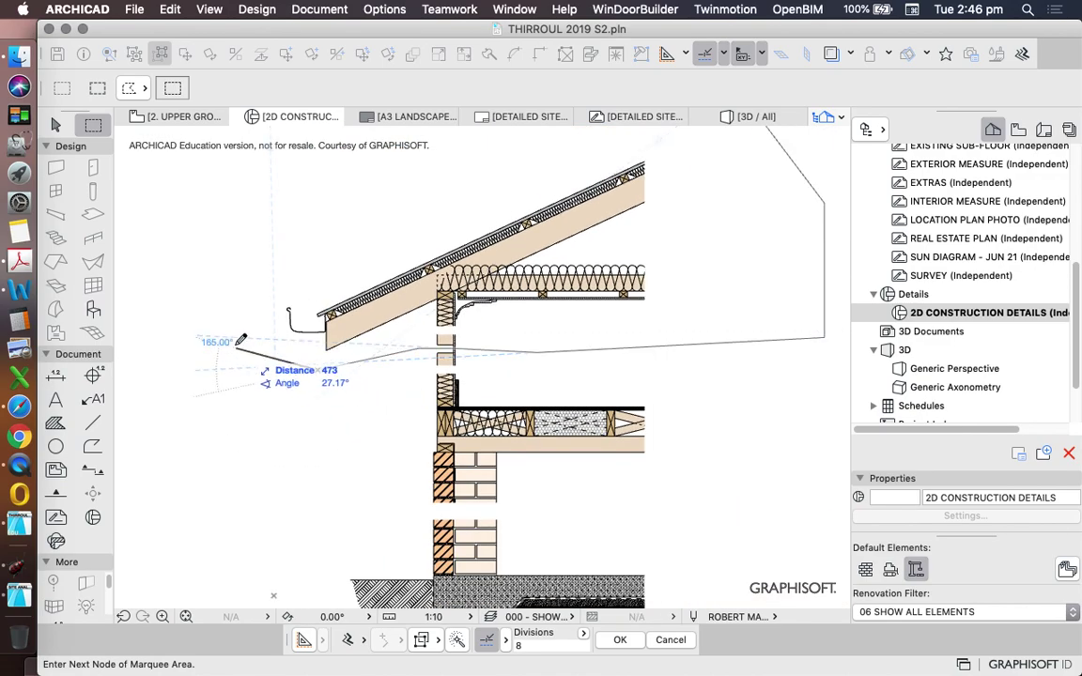
scroll(242, 367, "down", 3)
scroll(247, 382, "up", 2)
left_click(233, 355)
double_click(228, 324)
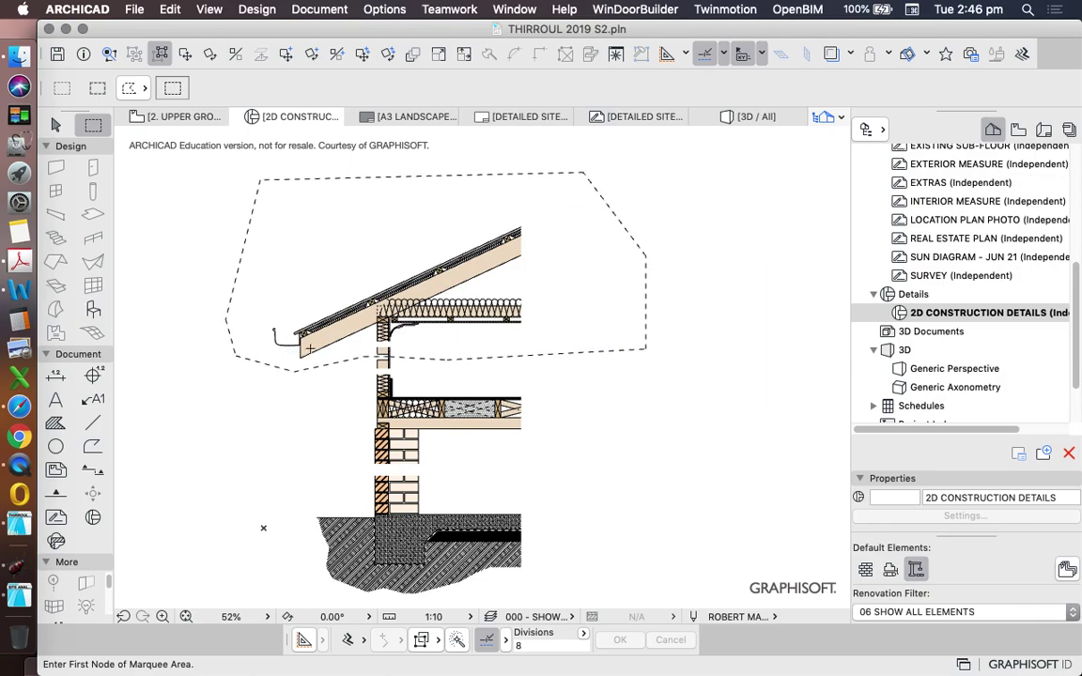
- Stretch the marqueed roof and upper wall portion straight upward to widen the opening between the two stud sections
left_click(170, 9)
mouse_move(216, 345)
left_click(537, 348)
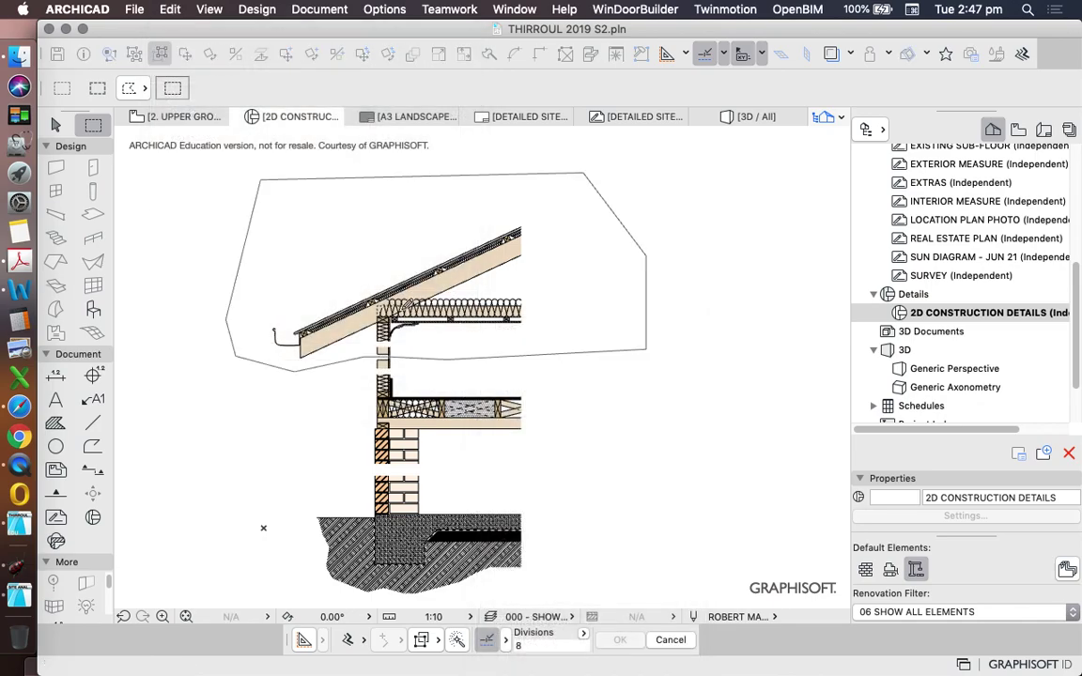
left_click(366, 269)
left_click(366, 239)
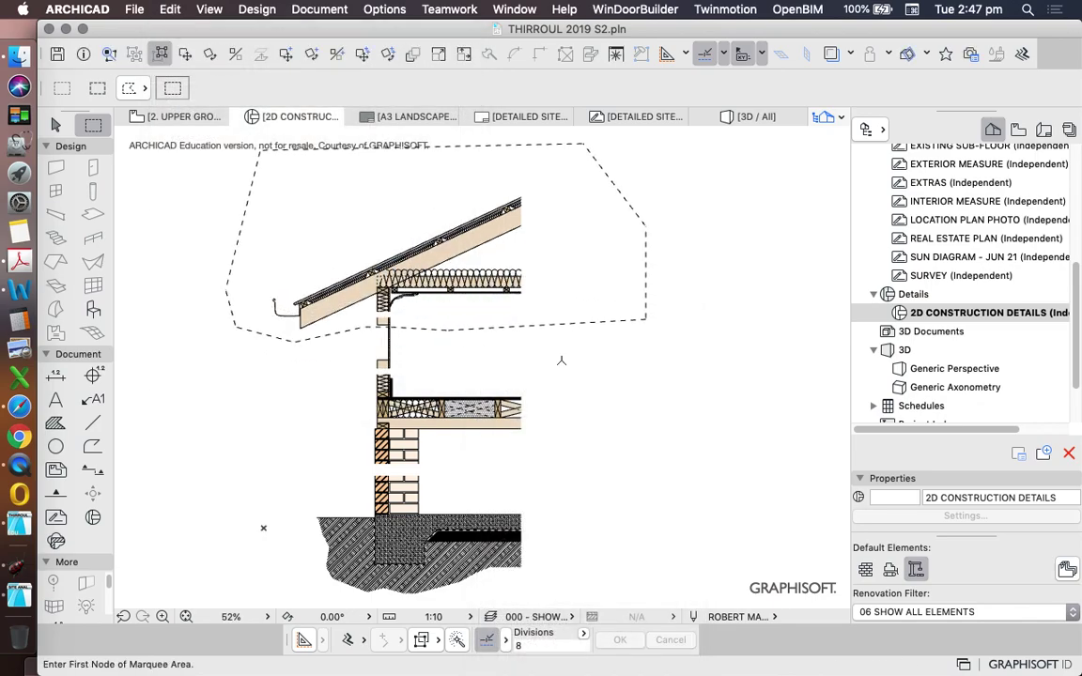
- Clear the marquee and inspect the widened wall opening and the plasterboard fill running across it
scroll(394, 421, "up", 5)
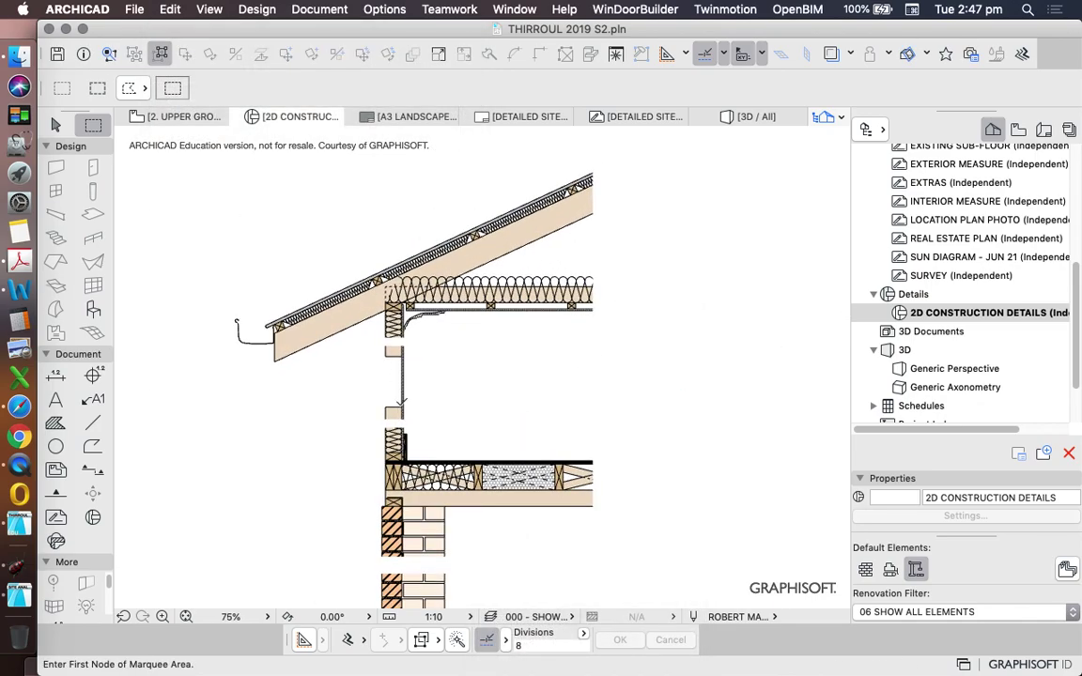
scroll(339, 384, "up", 2)
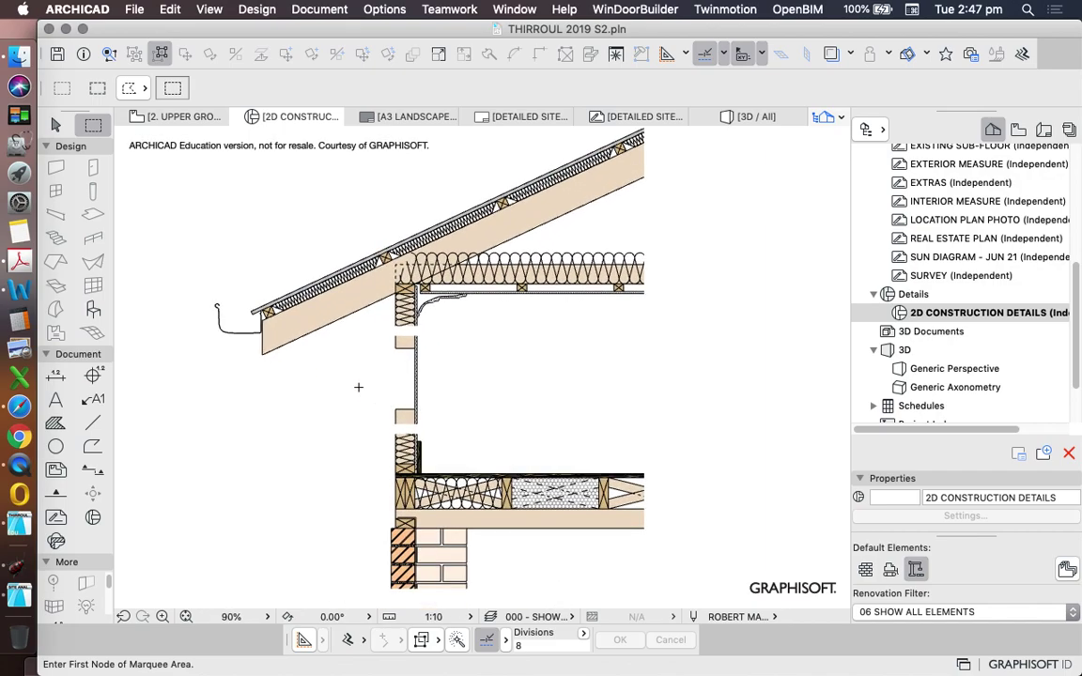
scroll(392, 396, "down", 5)
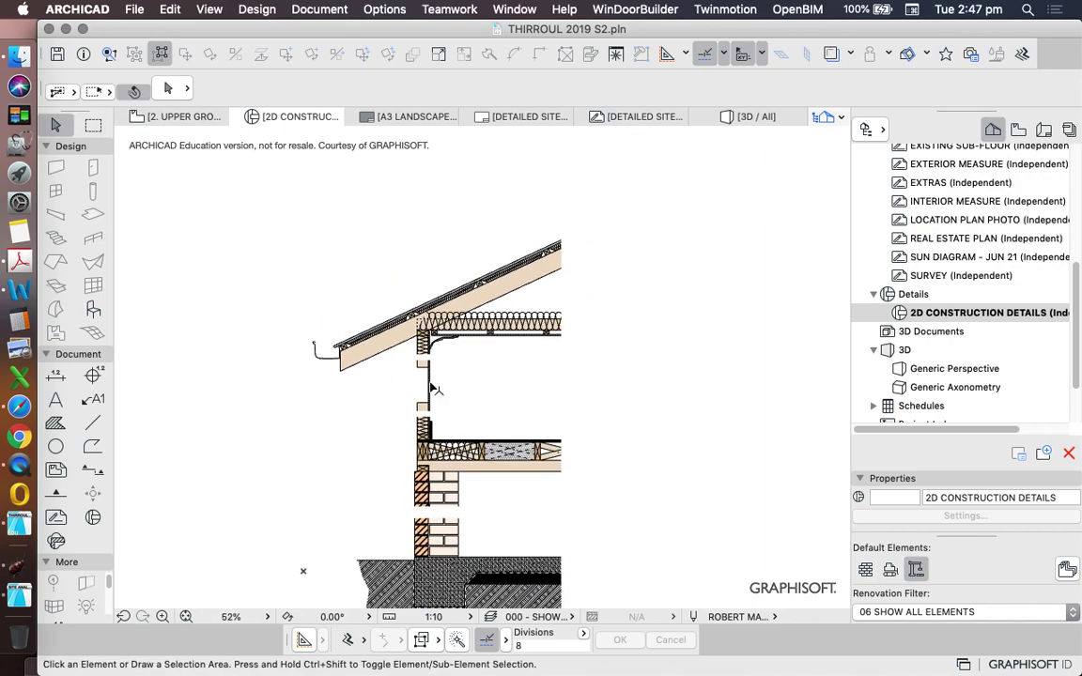
left_click(428, 378, "shift")
scroll(452, 380, "down", 2)
scroll(459, 366, "up", 3)
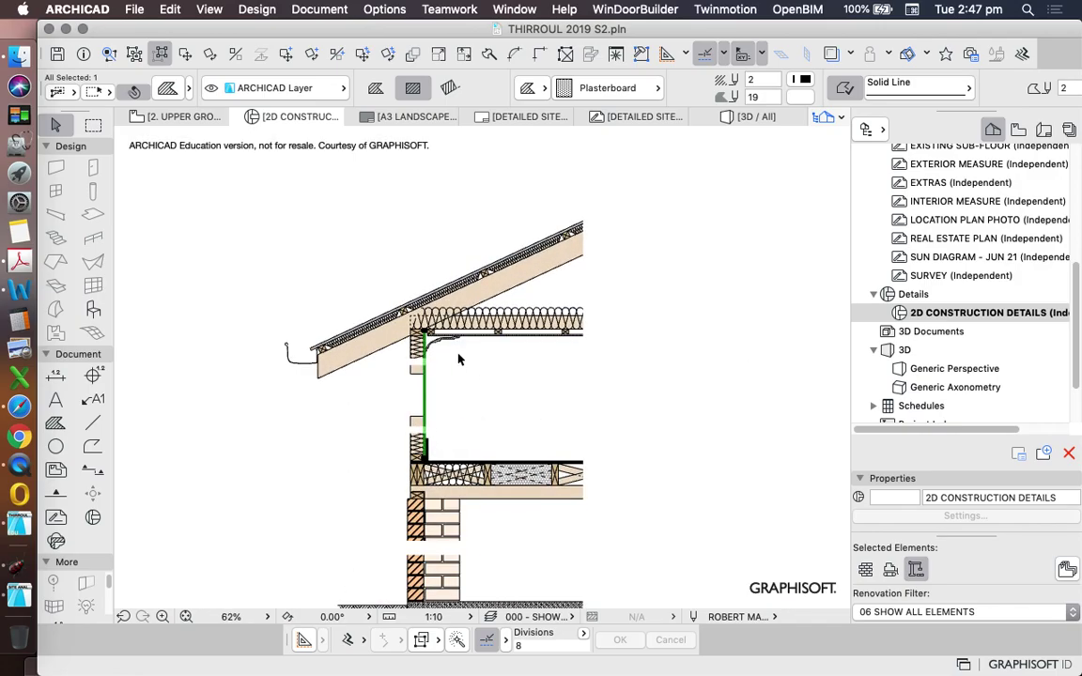
left_click(474, 397)
scroll(420, 383, "up", 5)
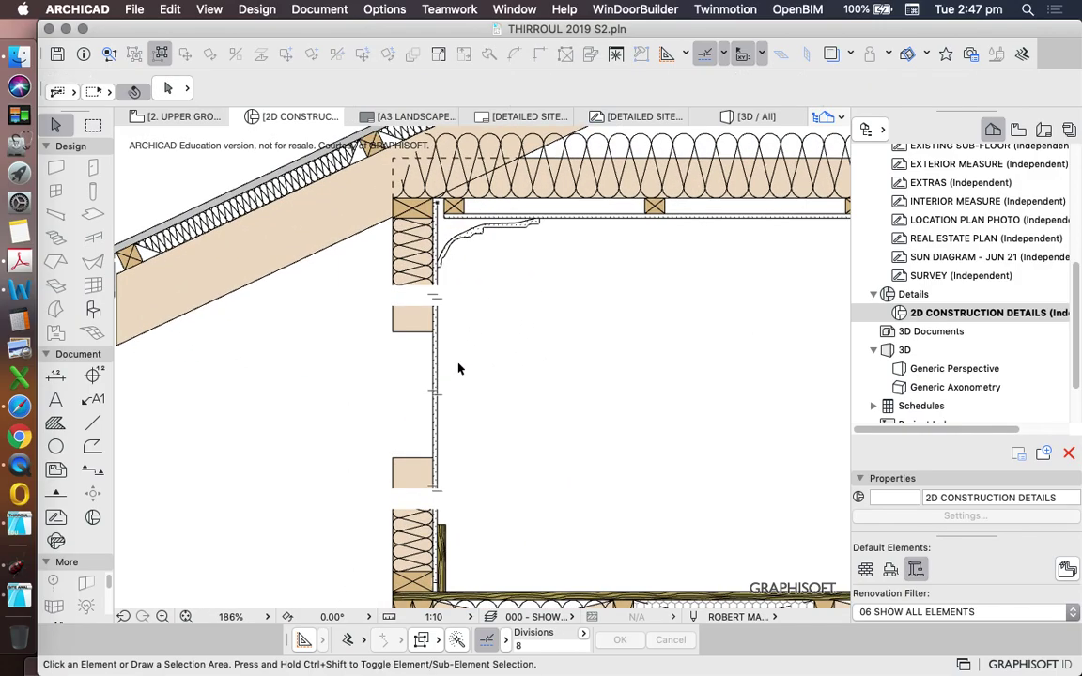
scroll(456, 361, "down", 3)
scroll(442, 376, "down", 2)
scroll(448, 404, "up", 5)
scroll(443, 442, "down", 3)
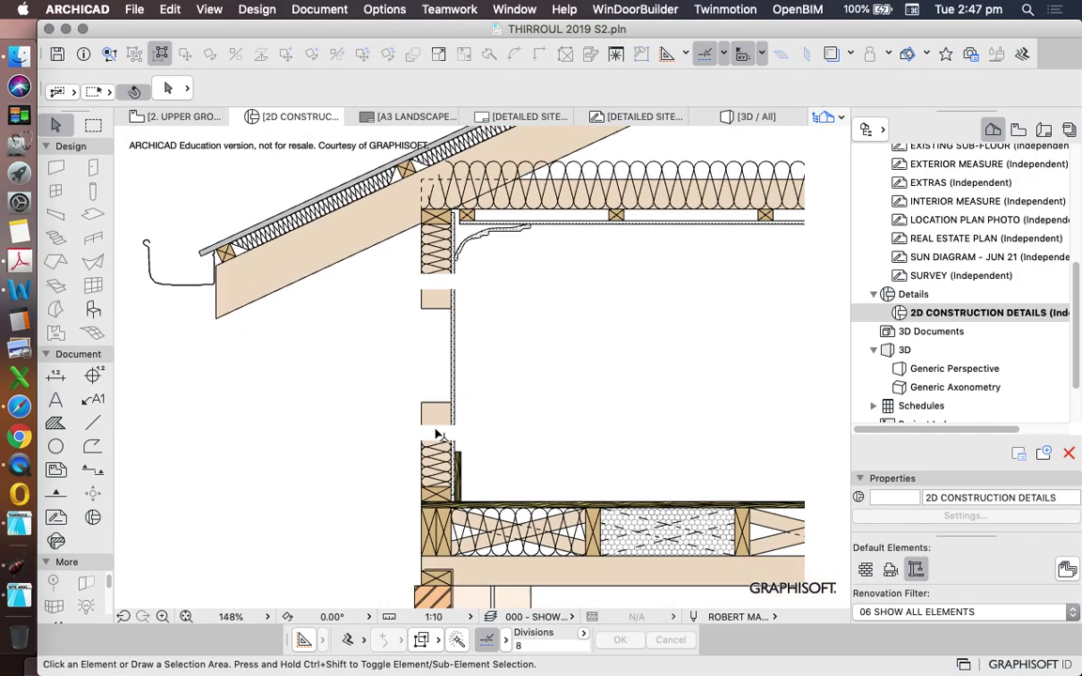
- Stretch the lower wall insulation up to the top edge of the stud section below the opening
left_click(448, 455)
scroll(366, 361, "up", 5)
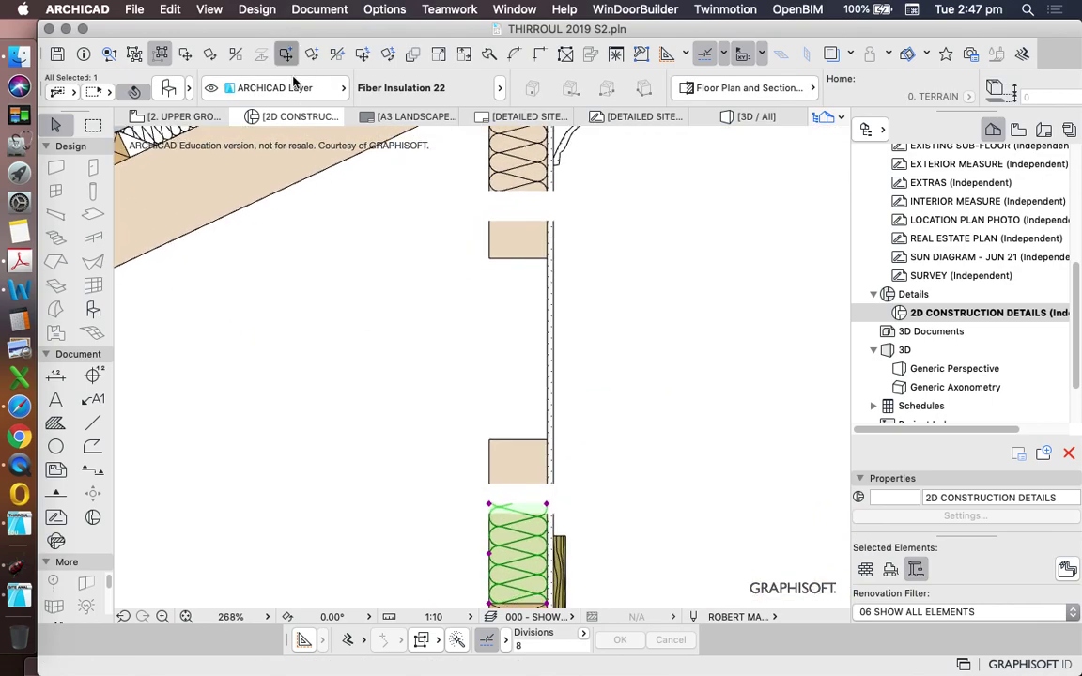
key("super+alt+d")
scroll(495, 381, "down", 8)
scroll(466, 467, "up", 7)
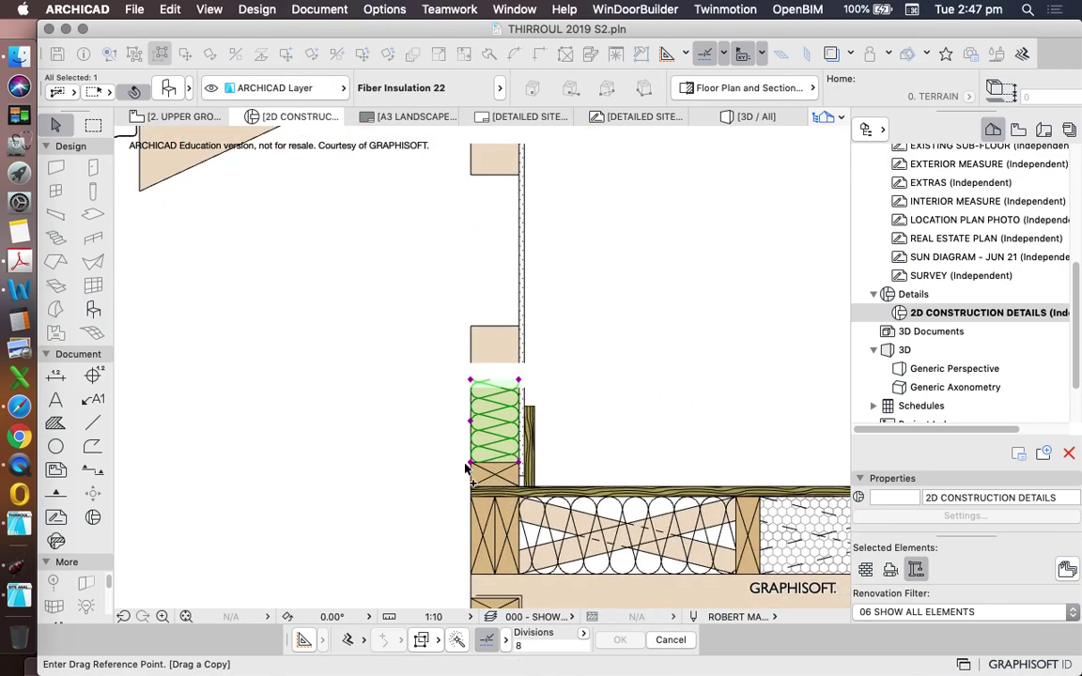
left_click(472, 382)
left_click(515, 386)
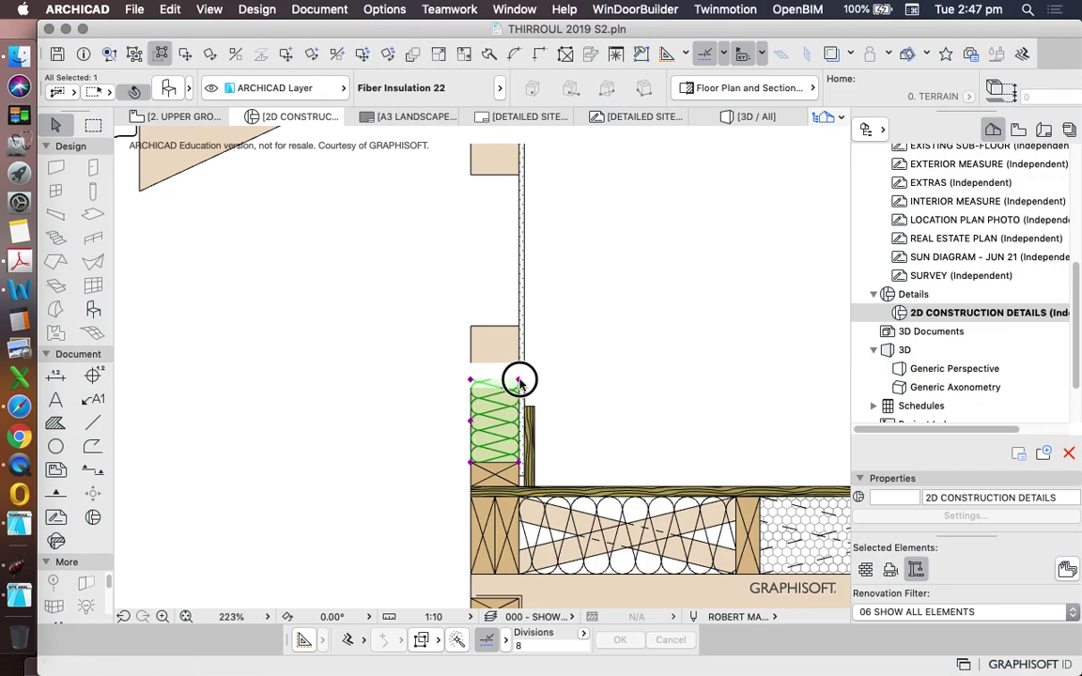
left_click(519, 383)
left_click(520, 322)
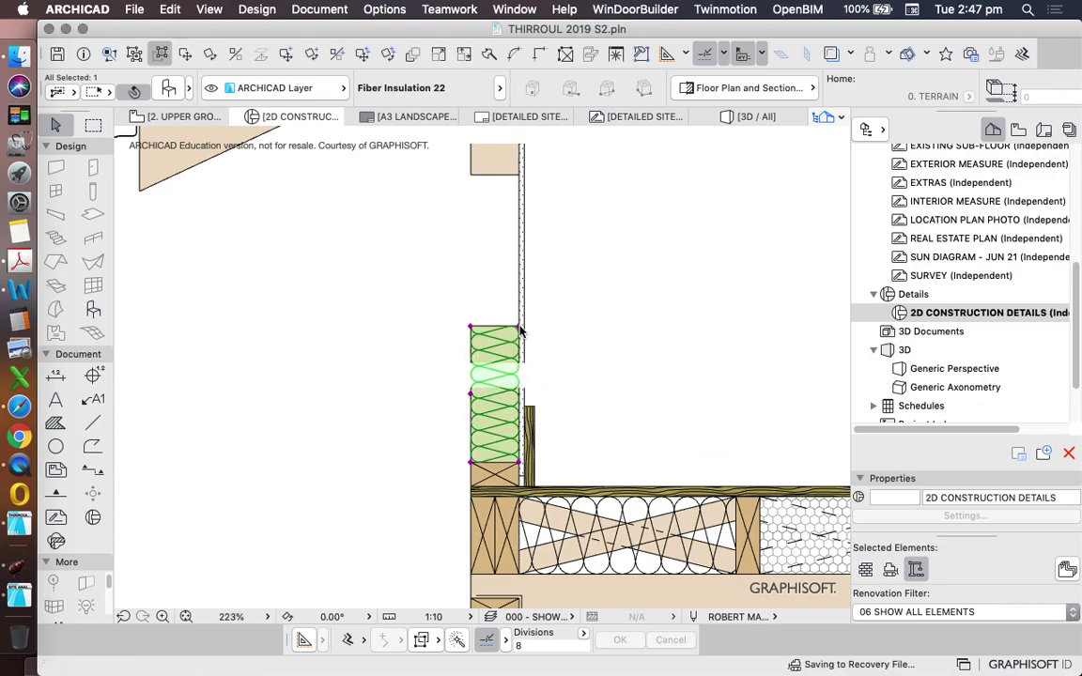
- Stretch the upper wall insulation down to the bottom edge of the stud section above the opening
scroll(495, 282, "down", 4)
scroll(496, 217, "up", 10)
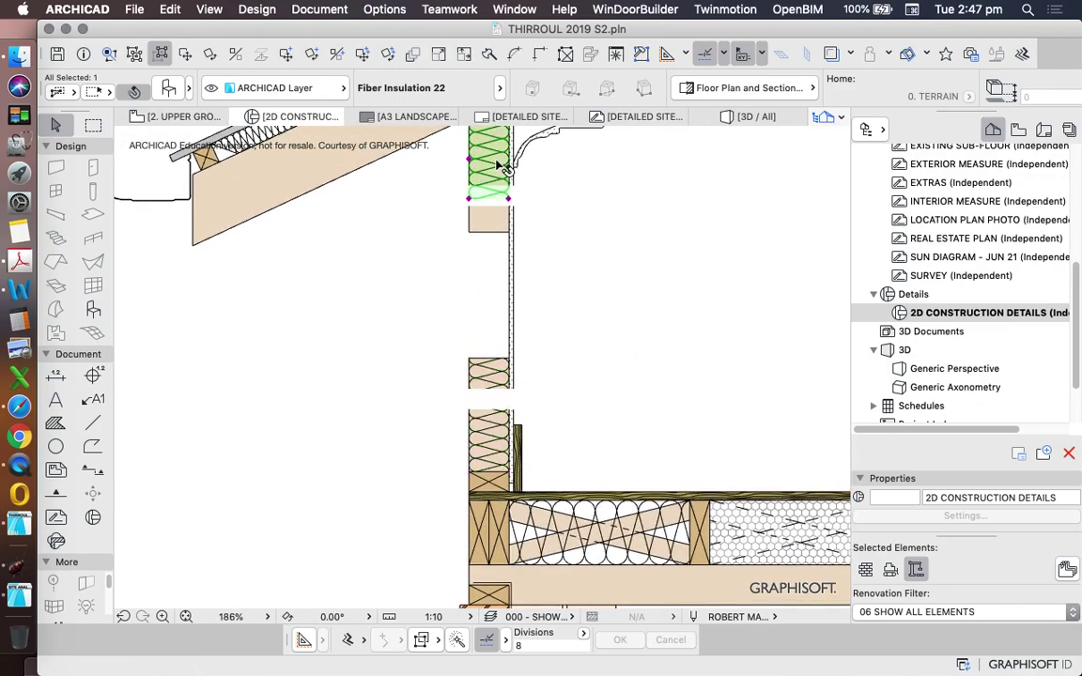
left_click(523, 247)
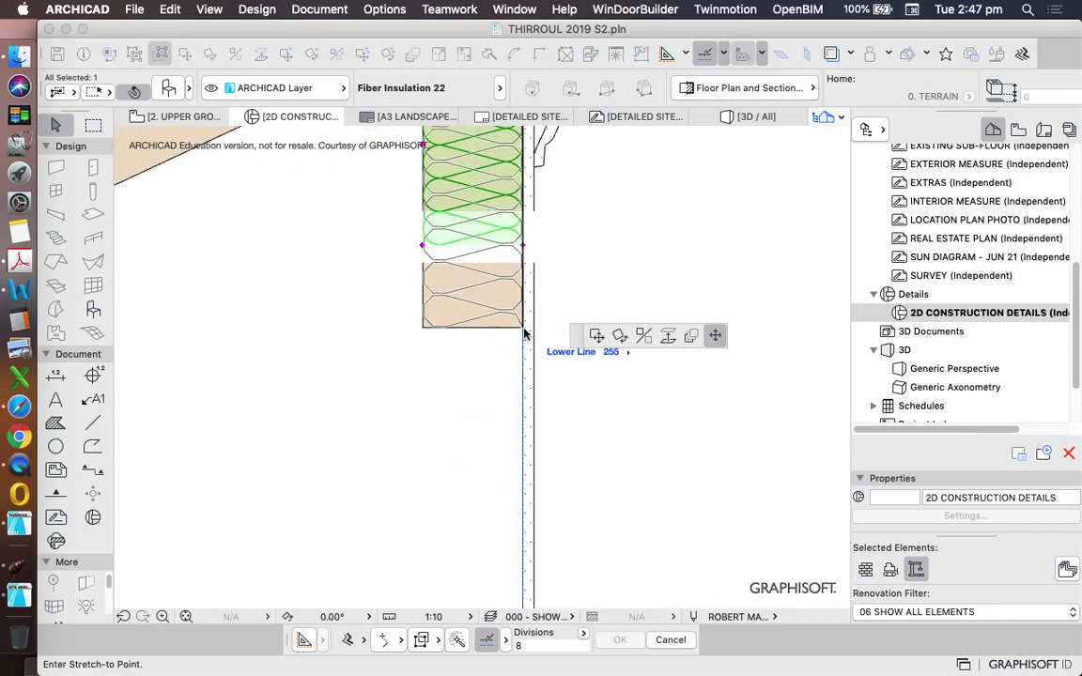
left_click(524, 331)
scroll(507, 281, "down", 5)
scroll(507, 244, "up", 15)
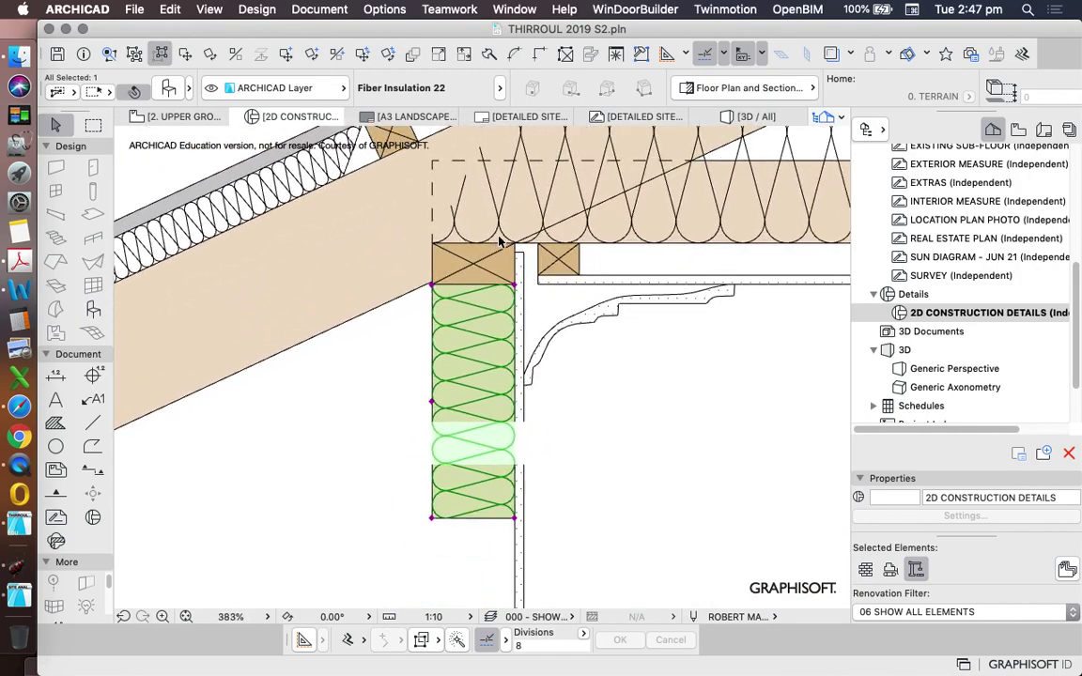
key("Escape")
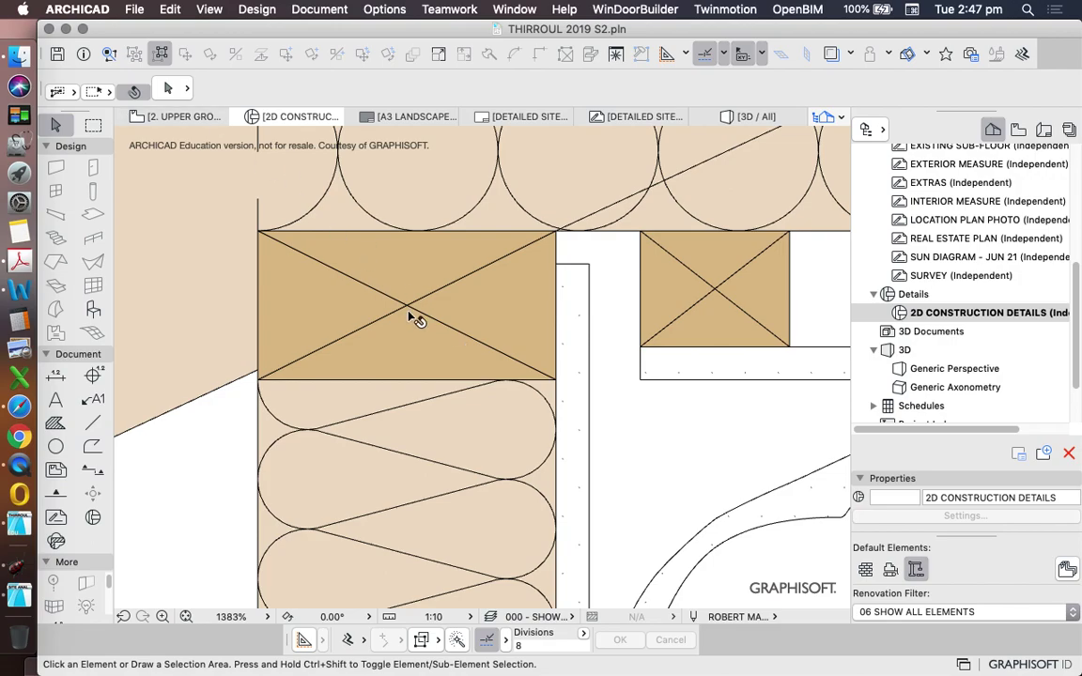
- Copy the crossed top plate timber down onto the top of the stud section below the opening as a sill
left_click(413, 311)
left_click(482, 306, "shift")
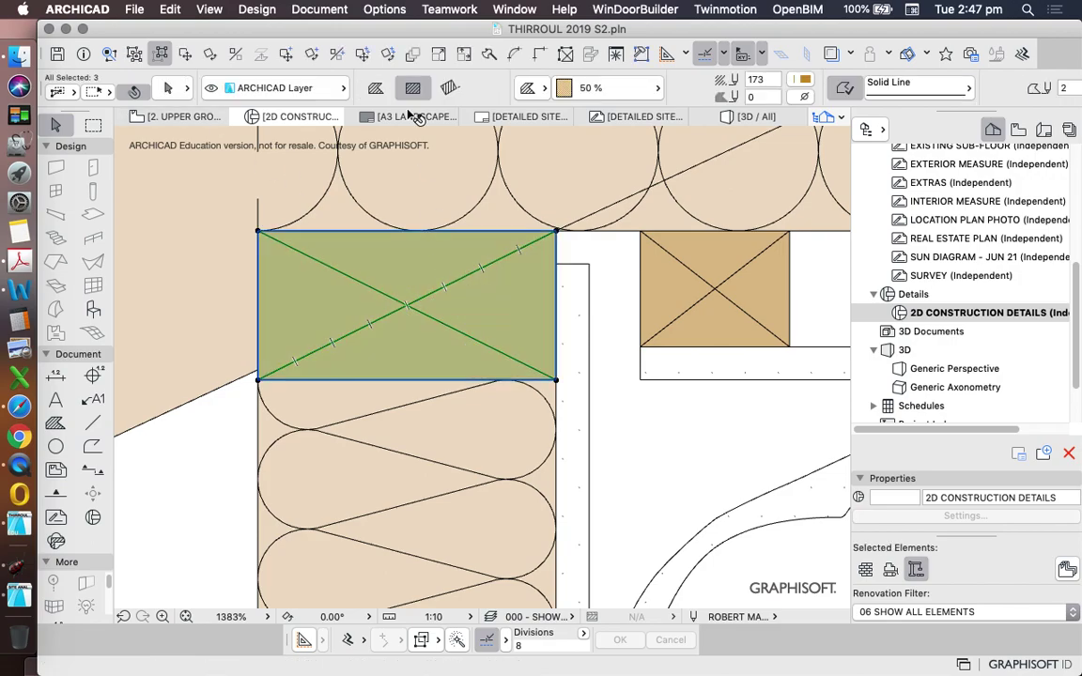
left_click(286, 58)
left_click(257, 380)
scroll(350, 266, "down", 10)
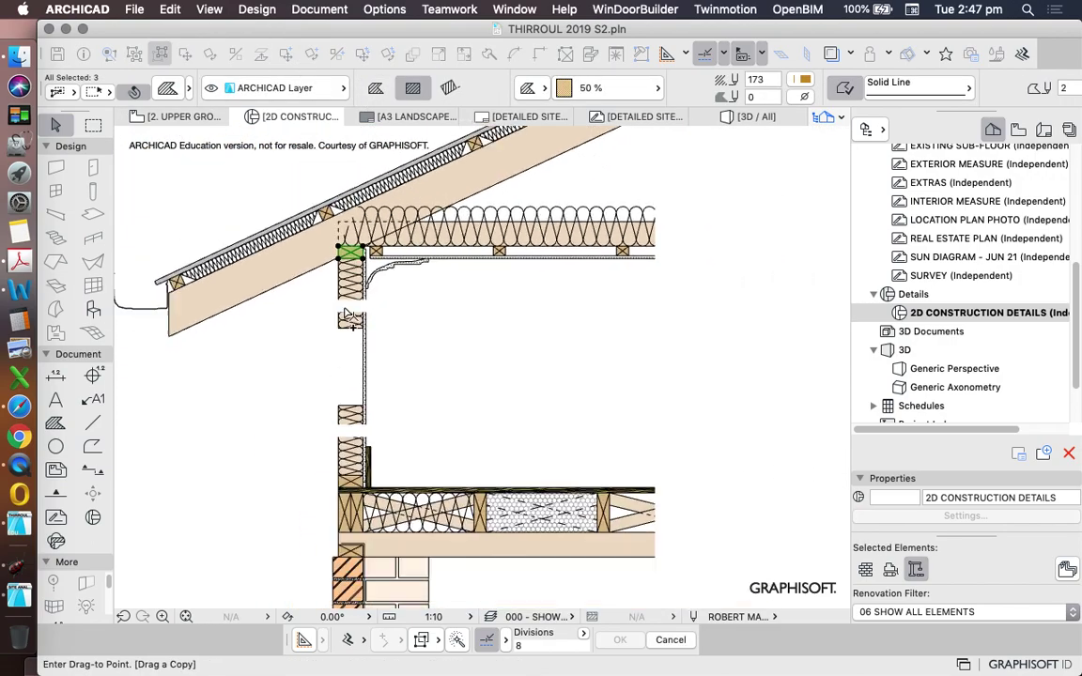
scroll(347, 399, "up", 7)
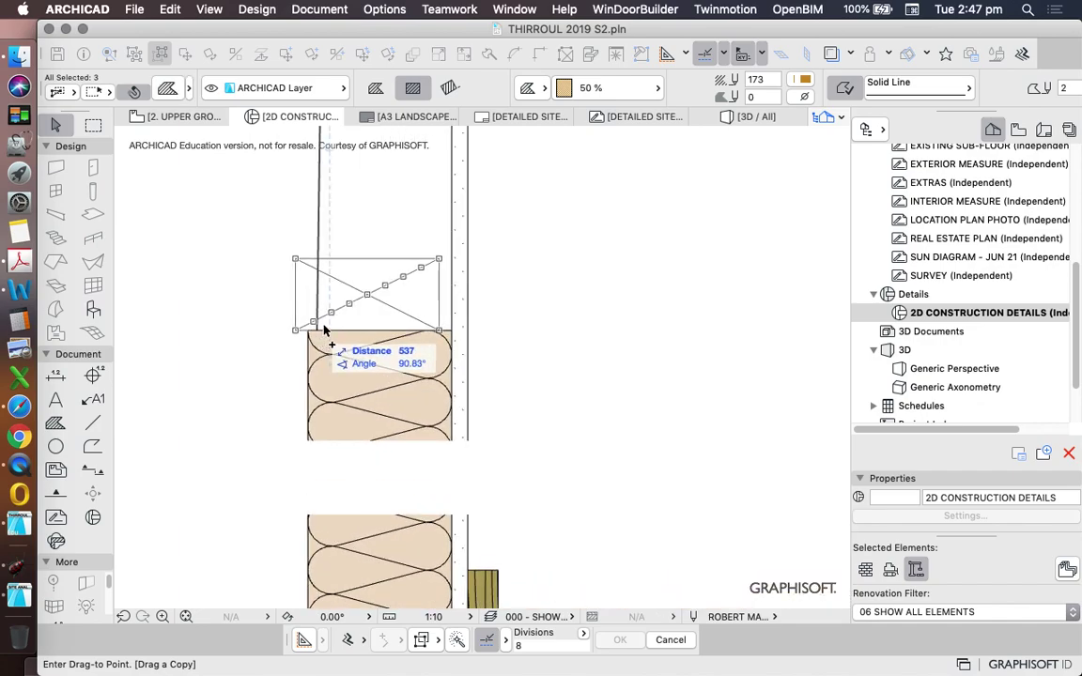
left_click(329, 330)
scroll(414, 375, "down", 2)
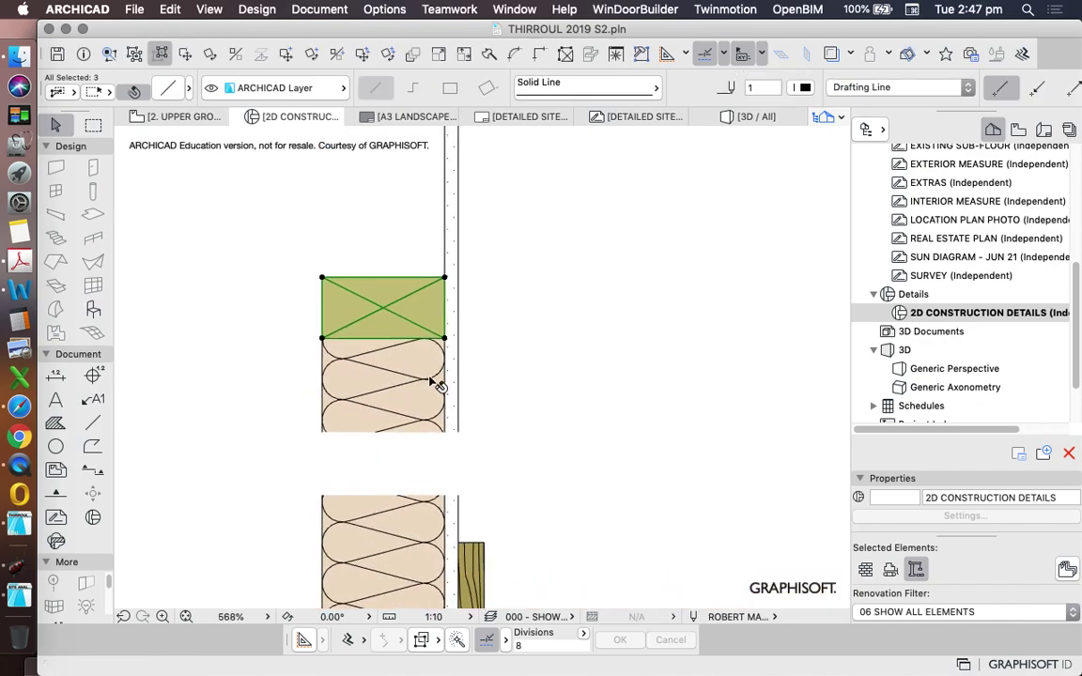
key("Escape")
- Select the new sill timber and examine its position in relation to the opening and the surrounding wall
scroll(401, 390, "down", 8)
scroll(404, 369, "up", 3)
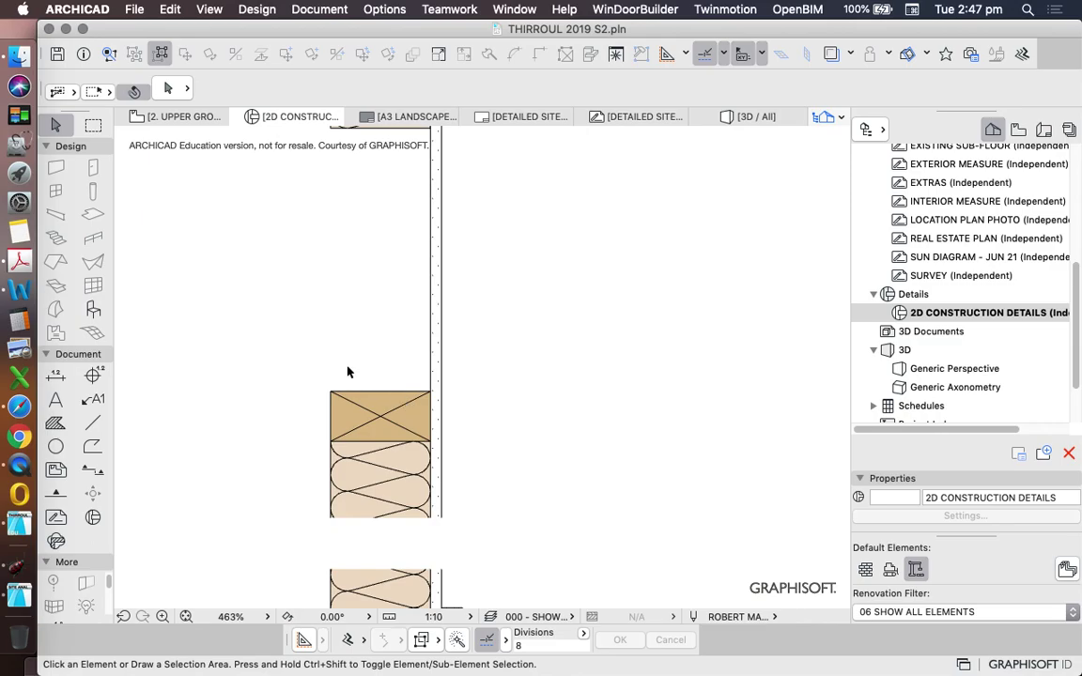
left_click_drag(347, 371, 452, 423)
scroll(470, 427, "left", 2)
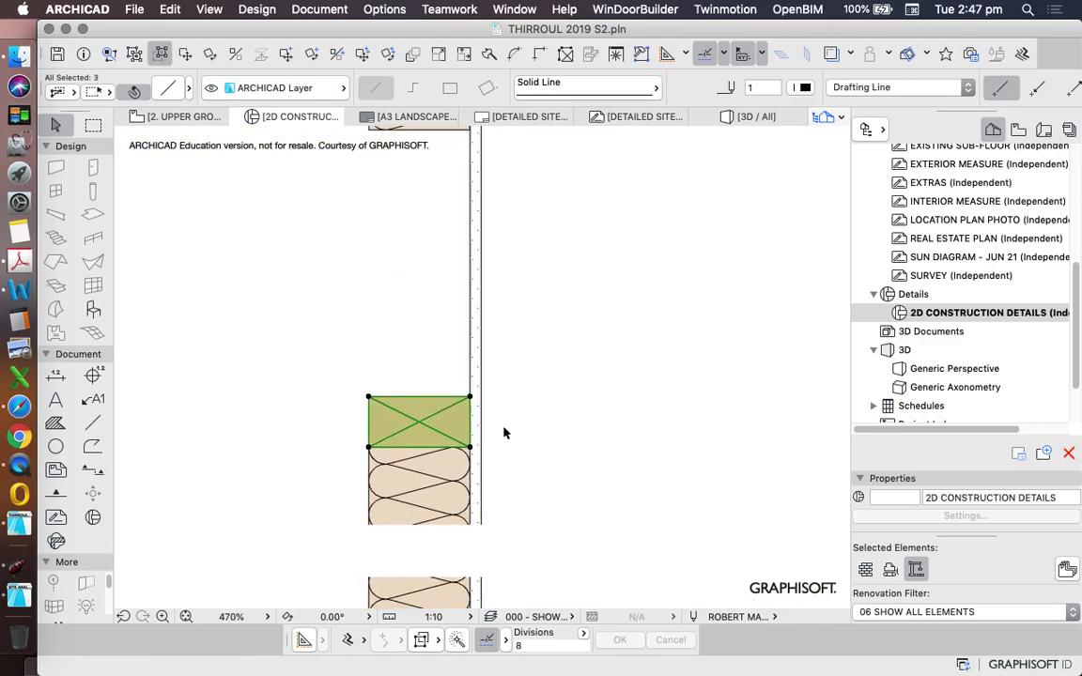
scroll(503, 432, "down", 5)
scroll(487, 402, "up", 4)
scroll(483, 372, "down", 2)
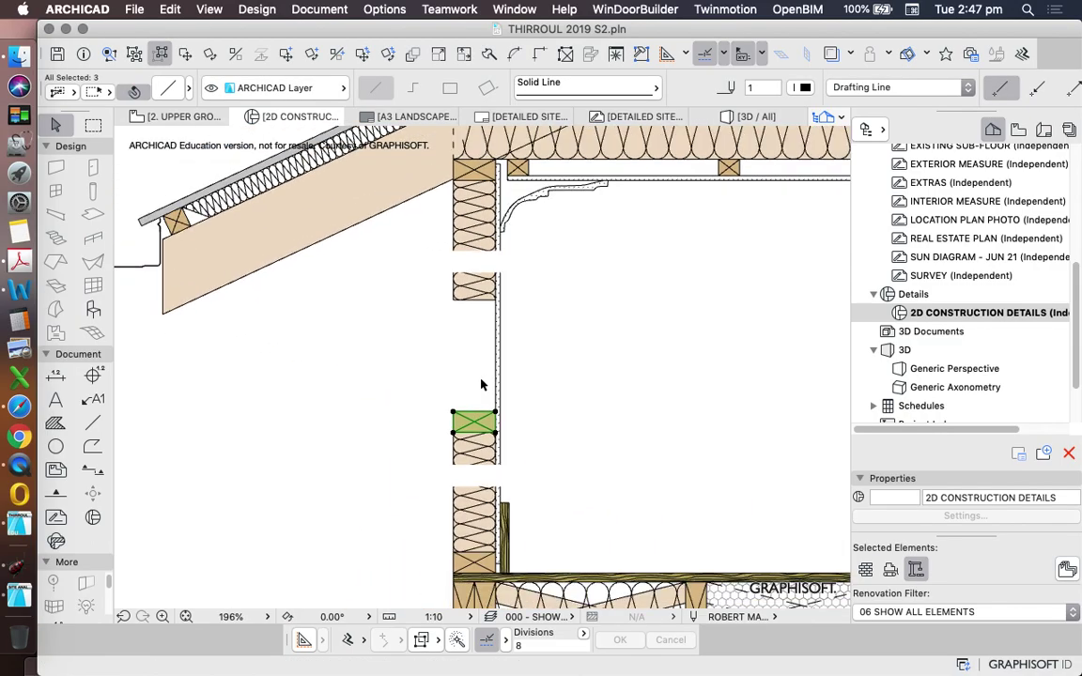
scroll(432, 347, "up", 4)
- Lower the top edges of the insulation and the stud fill beneath the sill timber to just above the lower break
left_click(477, 392)
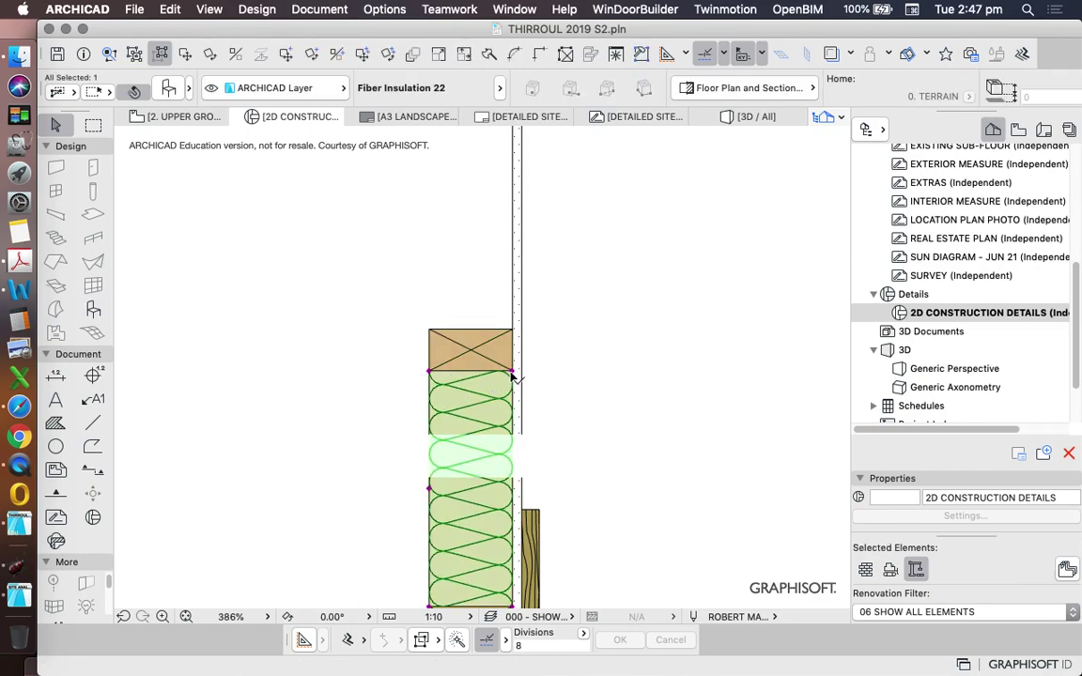
left_click(512, 388)
left_click(512, 401)
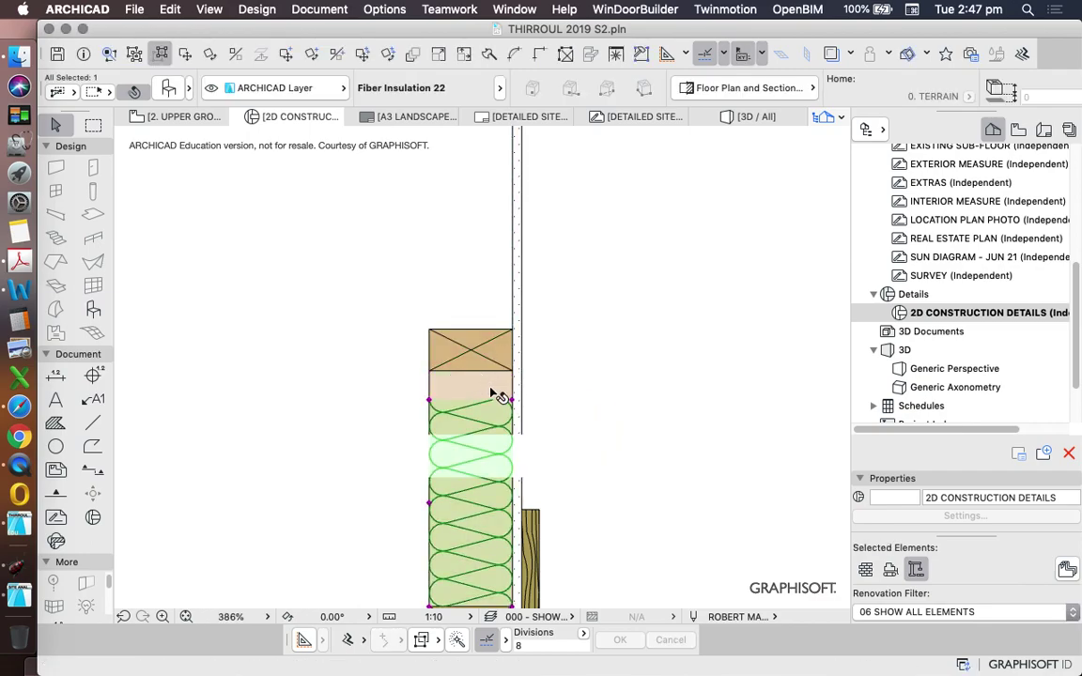
left_click(489, 372)
left_click(513, 399)
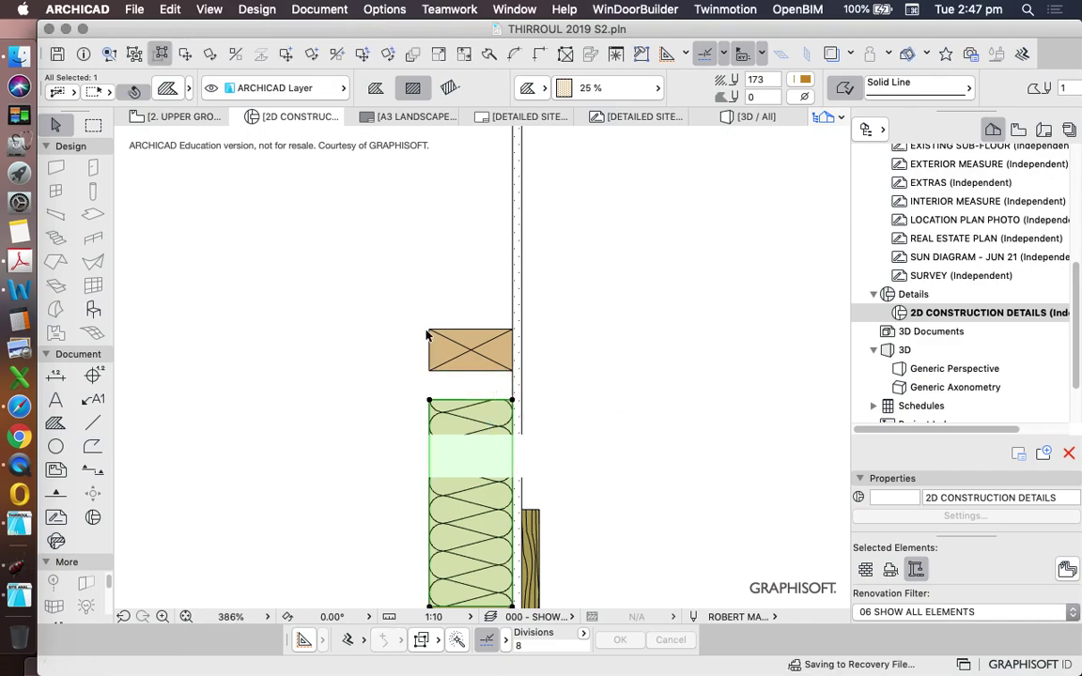
- Move the sill timber down so that it rests on the shortened stud section
left_click(418, 297)
left_click(483, 376)
right_click(430, 252)
left_click(560, 393)
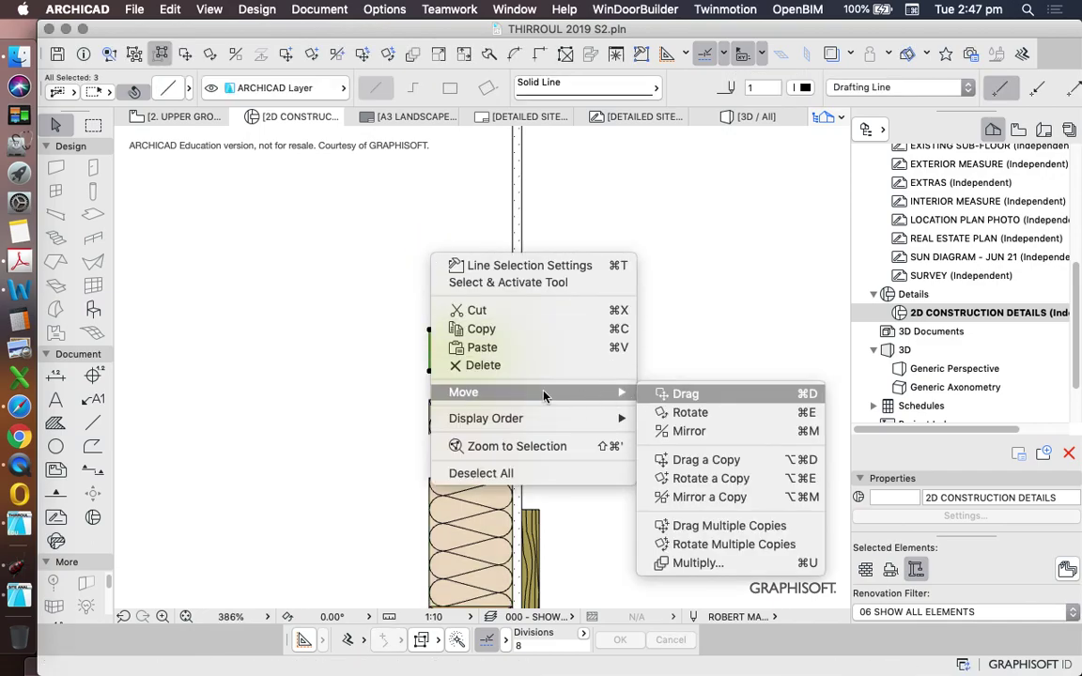
left_click(685, 393)
left_click(430, 371)
left_click(431, 401)
scroll(505, 458, "down", 5)
key("Escape")
- Place a copy of the sill timber higher up in the opening, a little below the upper stud section
scroll(516, 410, "up", 2)
left_click(453, 400)
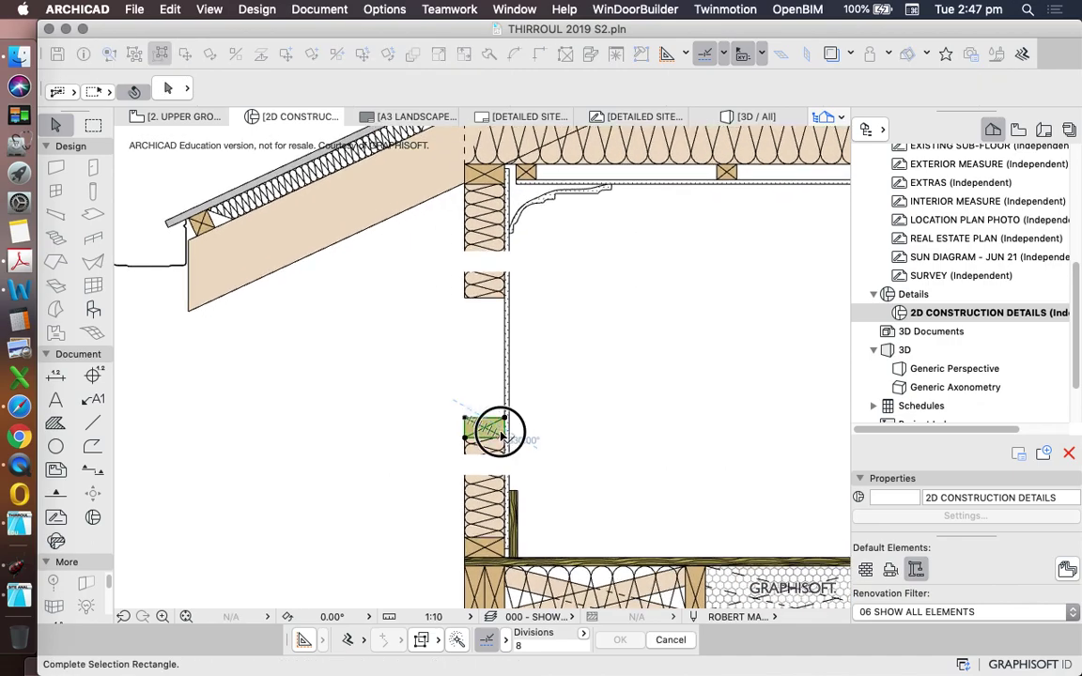
left_click(503, 436)
right_click(427, 340)
mouse_move(469, 476)
left_click(702, 544)
left_click(472, 397)
left_click(481, 313)
scroll(503, 300, "up", 4)
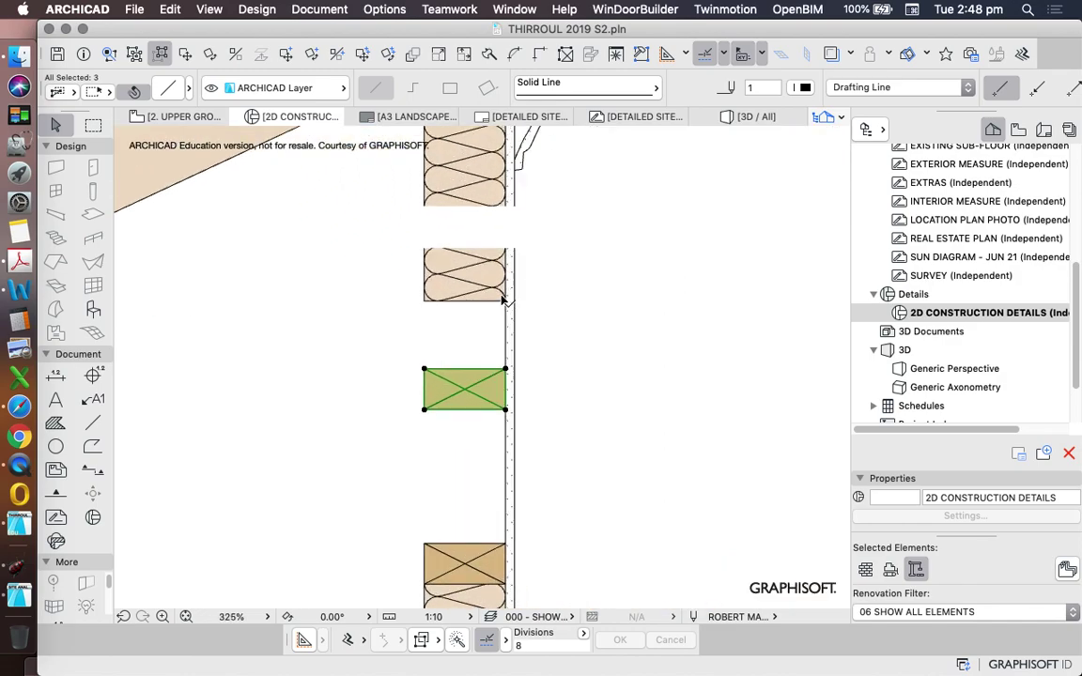
- Move the Air Space break fill crossing the upper stud section straight up by about 18 mm
scroll(516, 317, "down", 3)
scroll(477, 263, "up", 3)
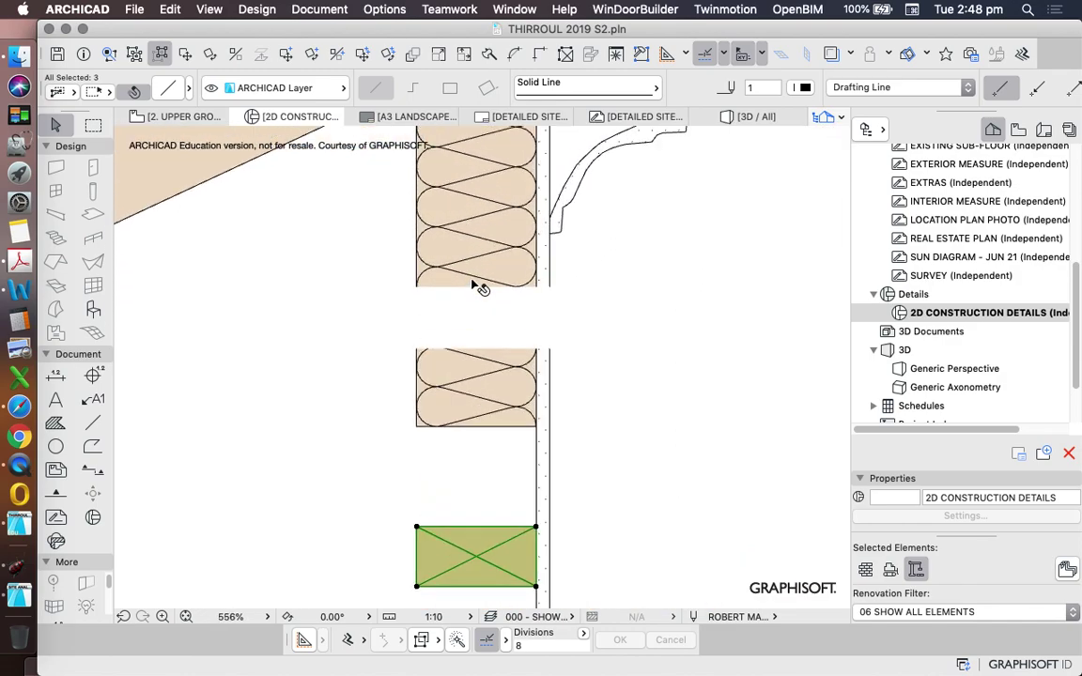
left_click_drag(486, 309, 490, 282)
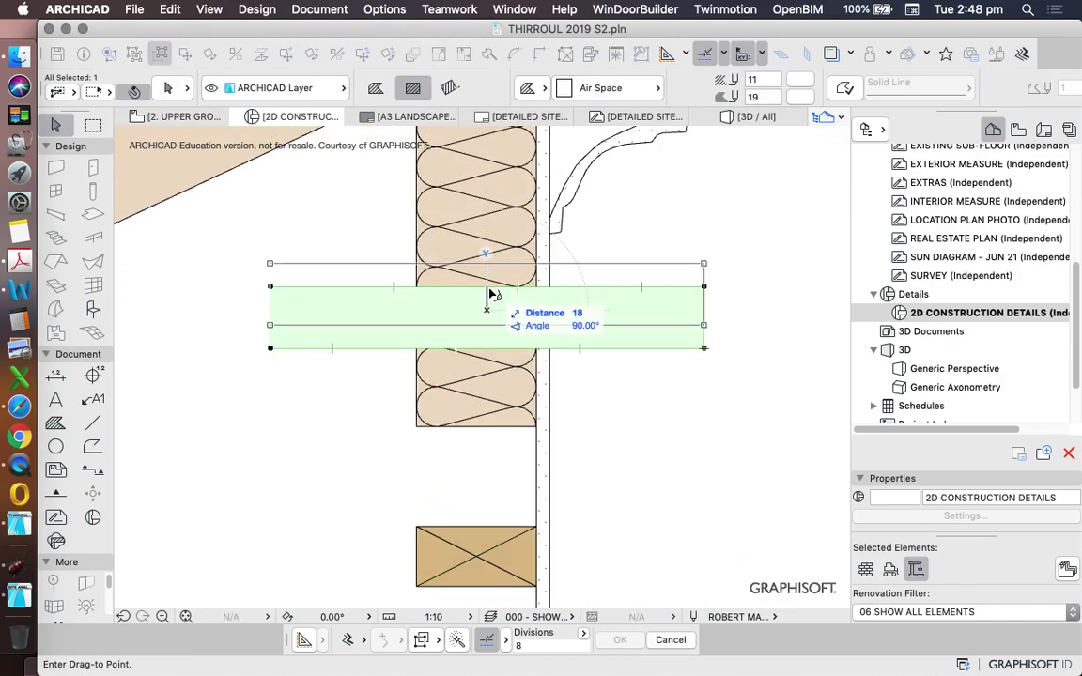
left_click(495, 294)
scroll(515, 340, "down", 3)
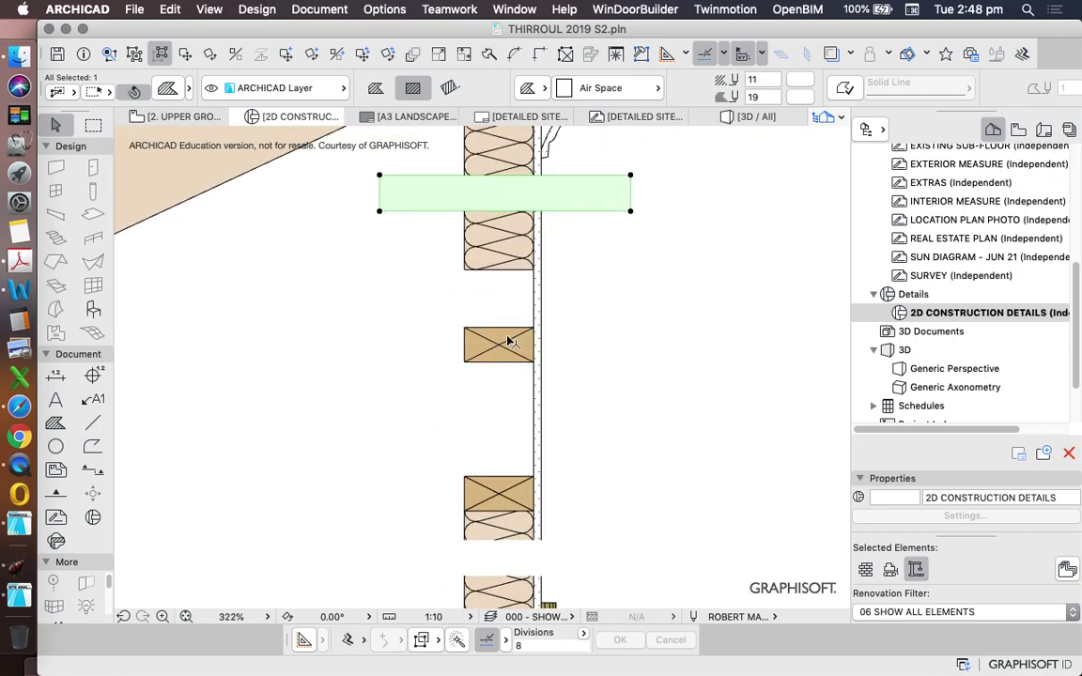
- Shorten the upper wall insulation so that its lower end lies within the upper break
scroll(509, 249, "up", 3)
left_click(507, 355)
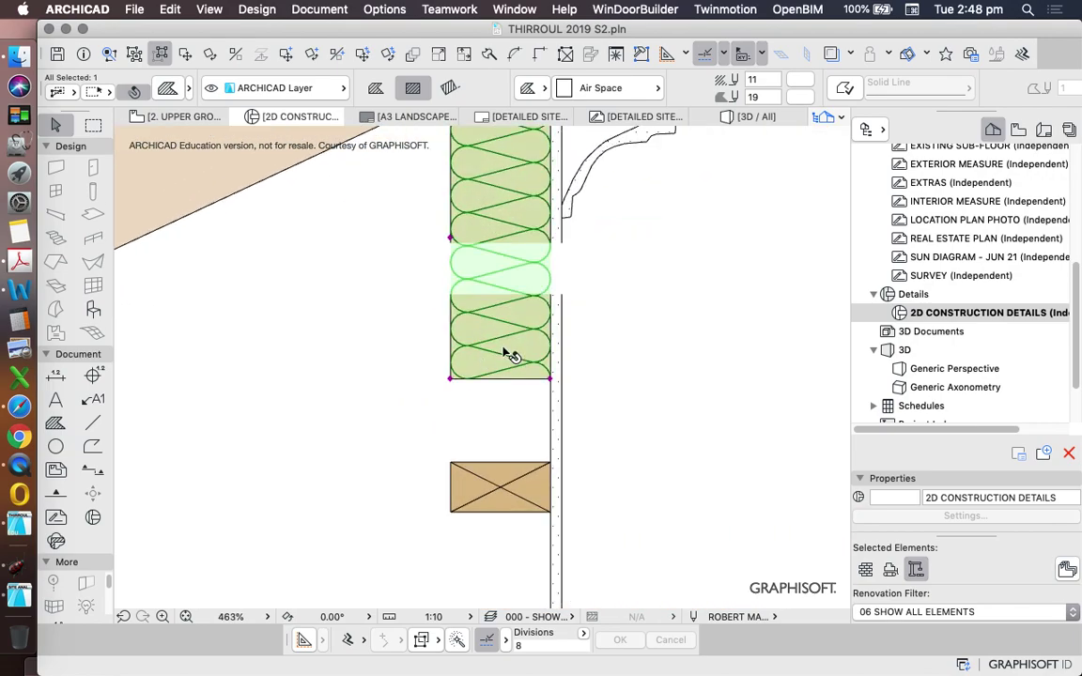
left_click(553, 381)
left_click(556, 269)
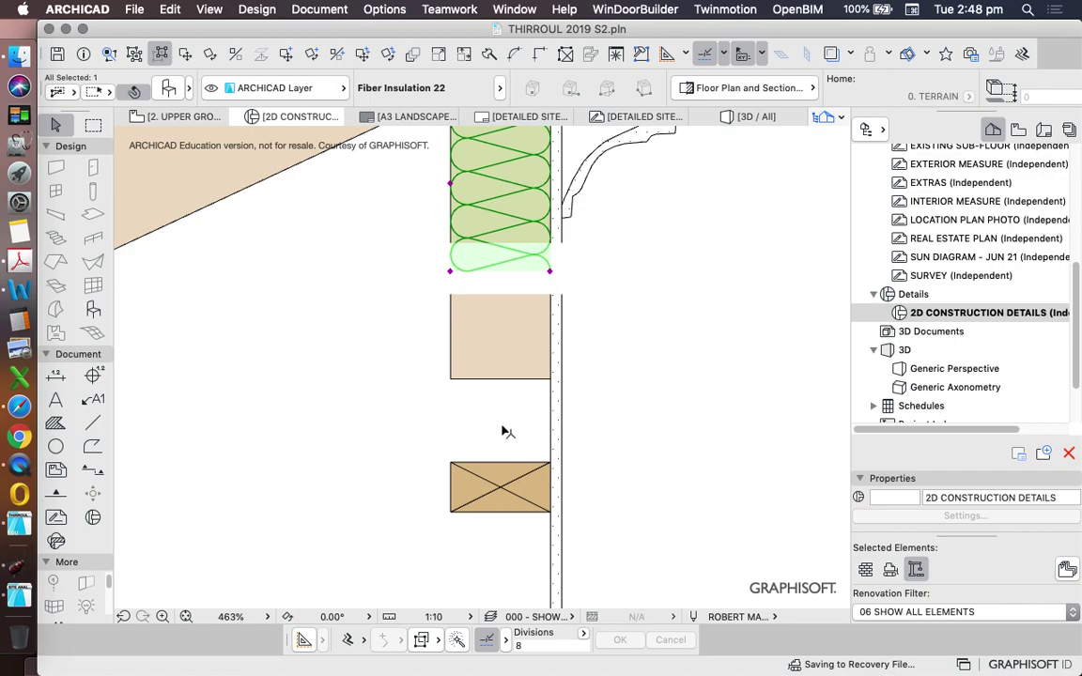
- Rotate the copied timber in the upper part of the opening by 90° so that it stands upright
left_click(499, 467)
right_click(357, 338)
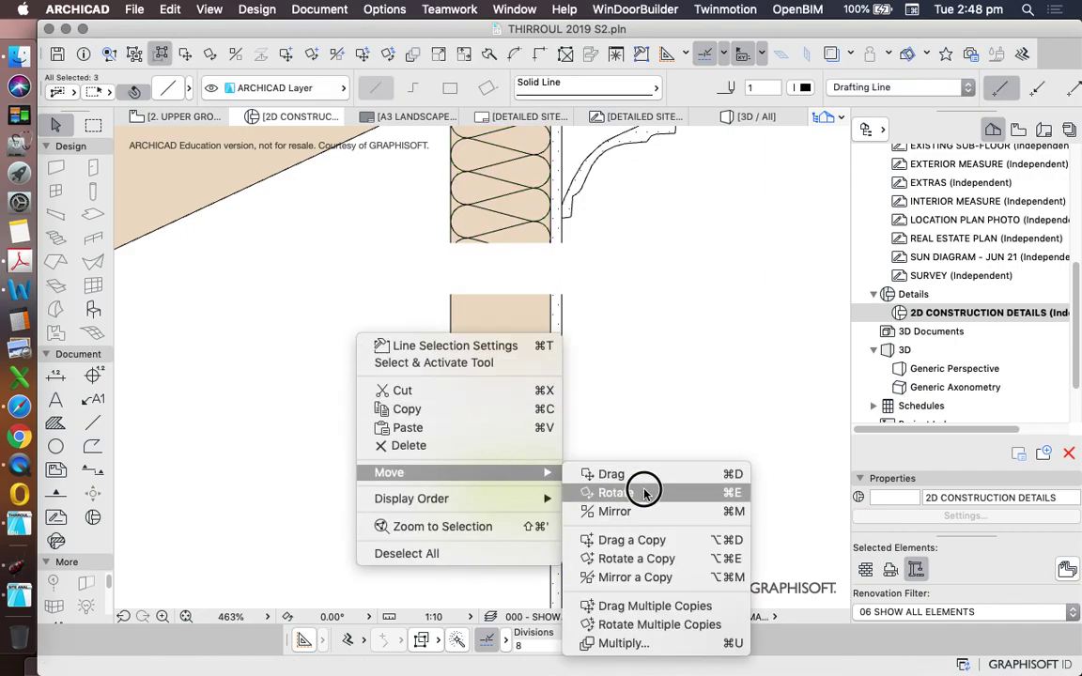
left_click(616, 492)
left_click(476, 485)
left_click(561, 486)
left_click(482, 388)
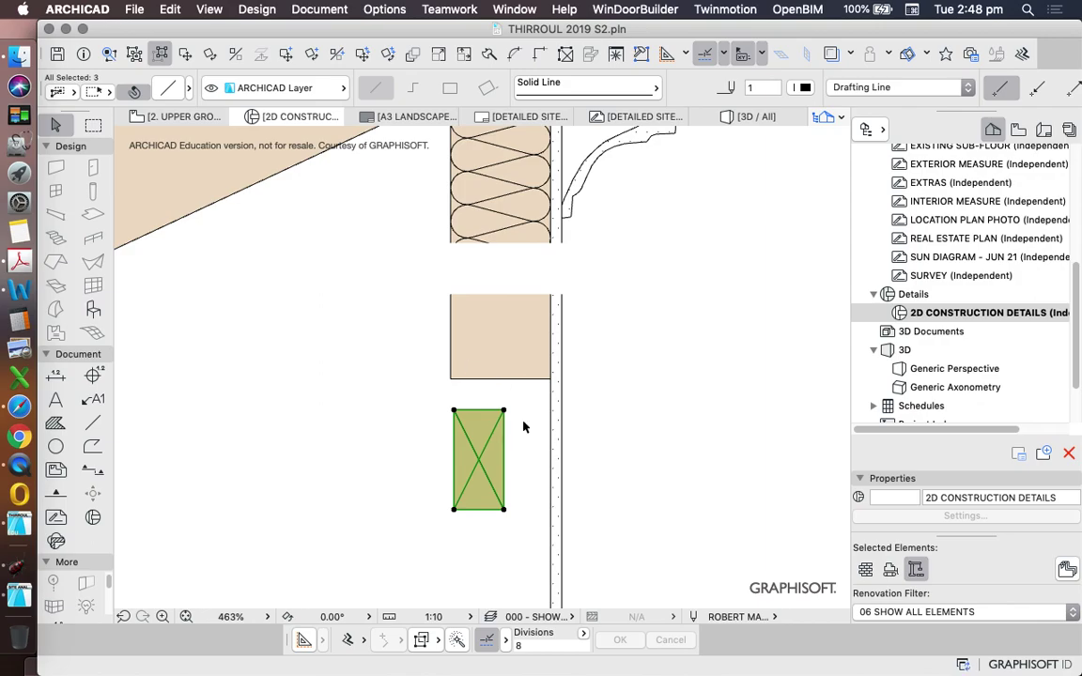
- Offset the bottom edge of the upper stud fill upward to just below the break
left_click(508, 379)
left_click(511, 379)
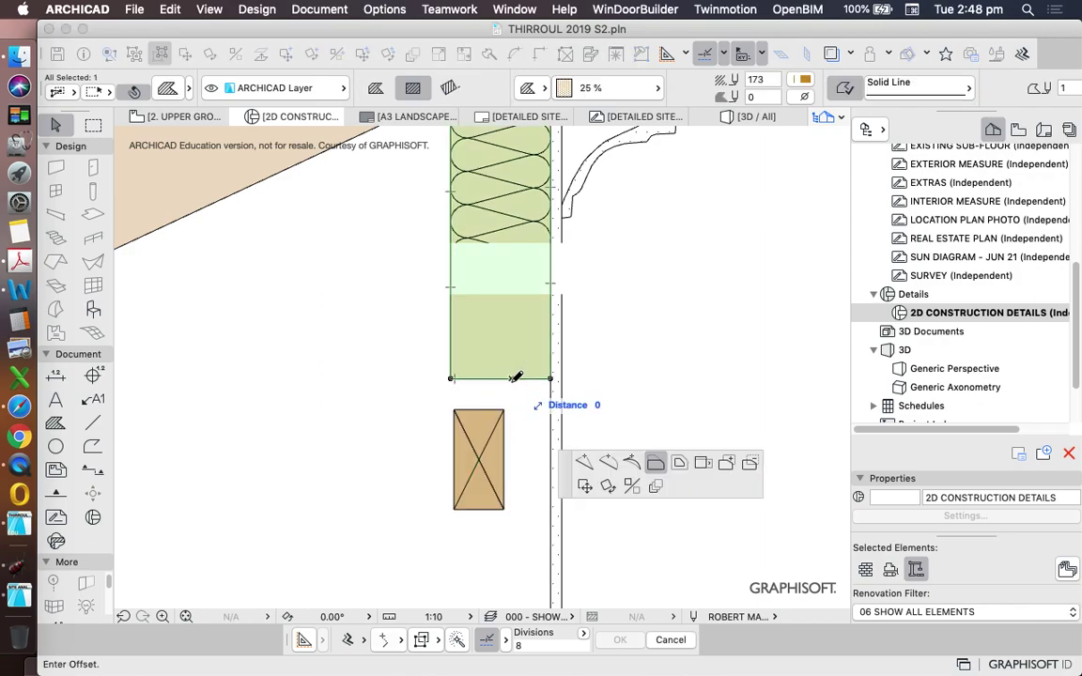
left_click(511, 314)
left_click(494, 208)
key("Escape")
key("Escape")
- Stretch the upper wall insulation down to the bottom edge of the shortened stud fill
left_click(479, 228)
left_click(552, 276)
left_click(552, 313)
- Move the upright timber up so that its top outer corner meets the bottom outer corner of the upper stud section
left_click_drag(423, 373, 517, 521)
right_click(411, 372)
mouse_move(583, 508)
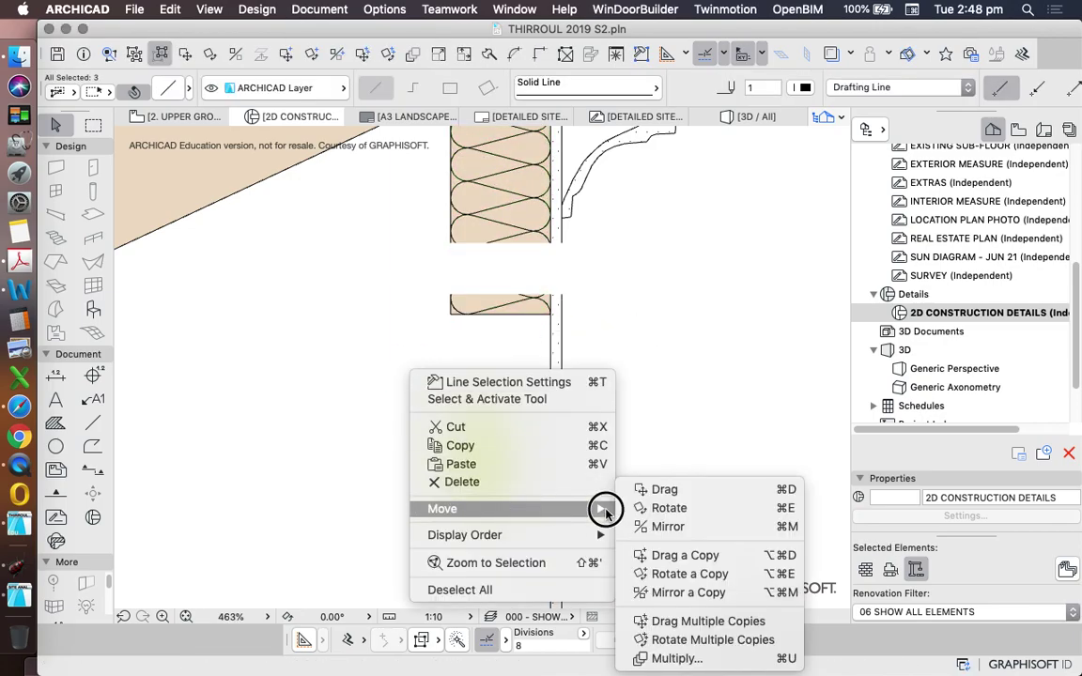
left_click(695, 492)
left_click(454, 411)
left_click(452, 314)
- Copy the upright timber alongside itself toward the plasterboard to form a double lintel
right_click(393, 334)
mouse_move(483, 466)
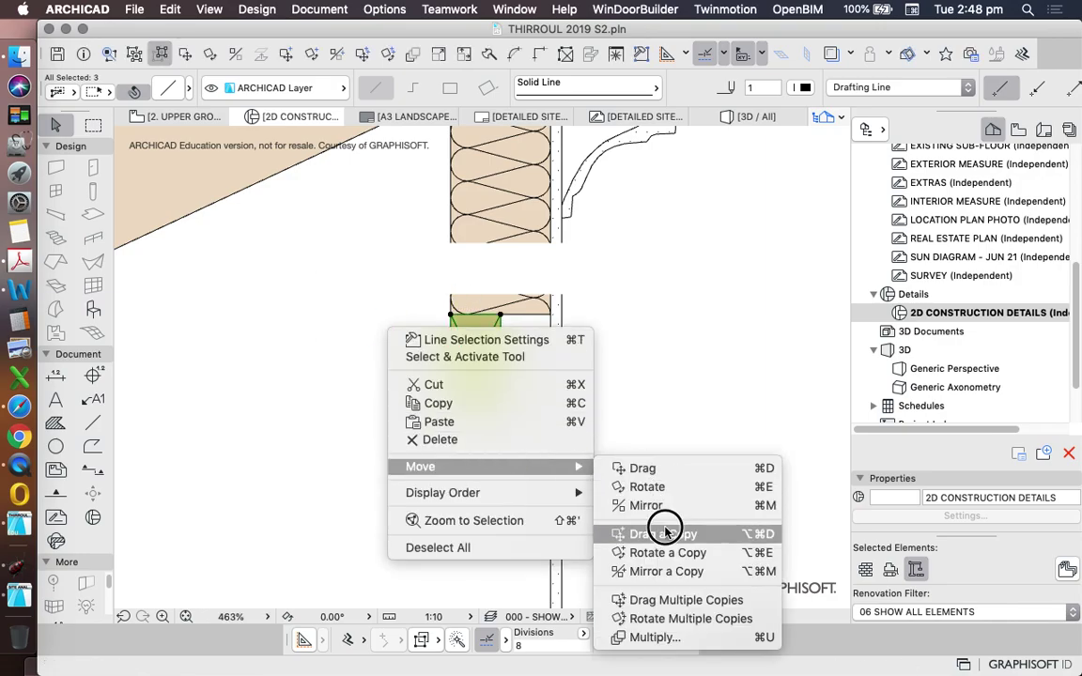
left_click(663, 533)
left_click(451, 314)
left_click(503, 318)
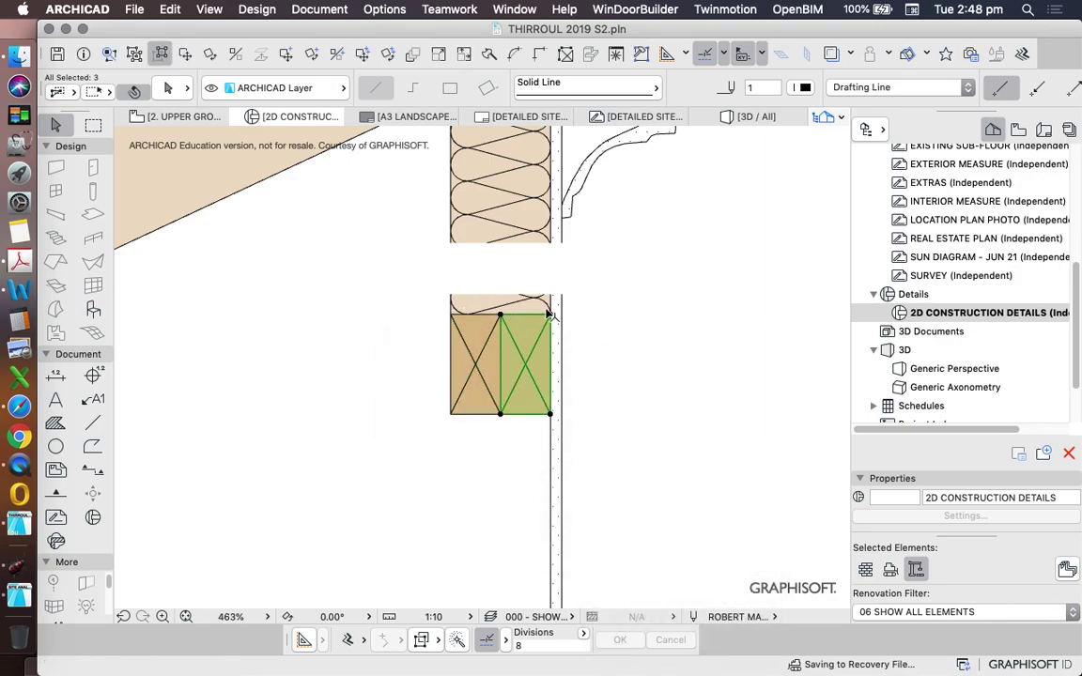
scroll(545, 319, "down", 5)
key("Escape")
- Review the framed opening in the wall detail and switch to Safari to view the residential window installation guide
scroll(540, 319, "up", 4)
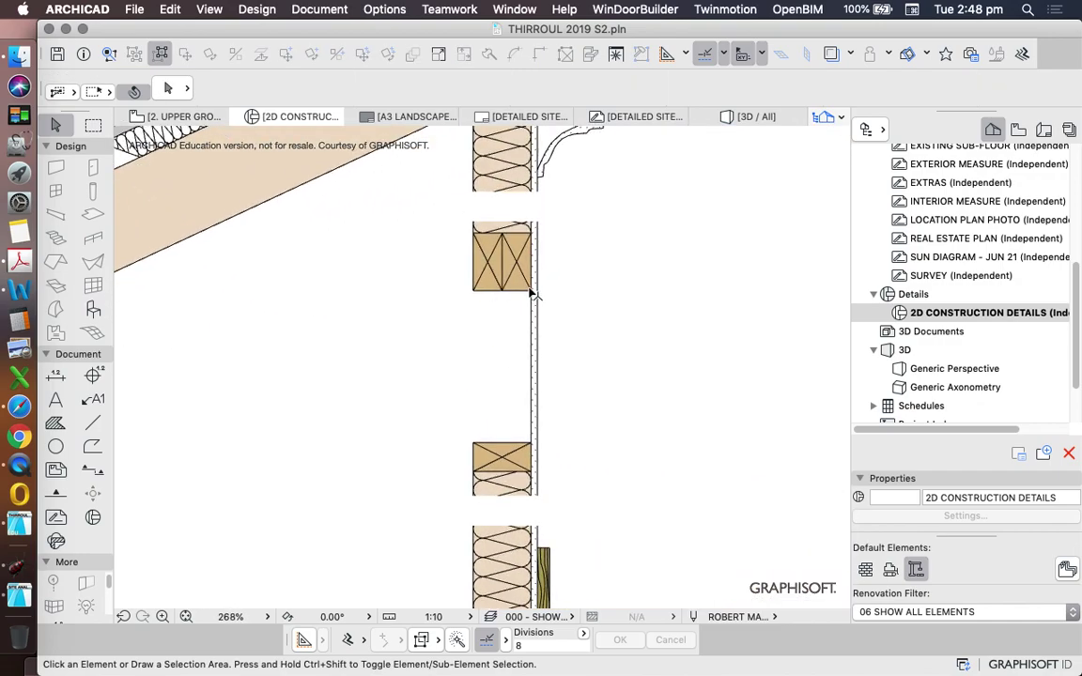
scroll(521, 298, "down", 5)
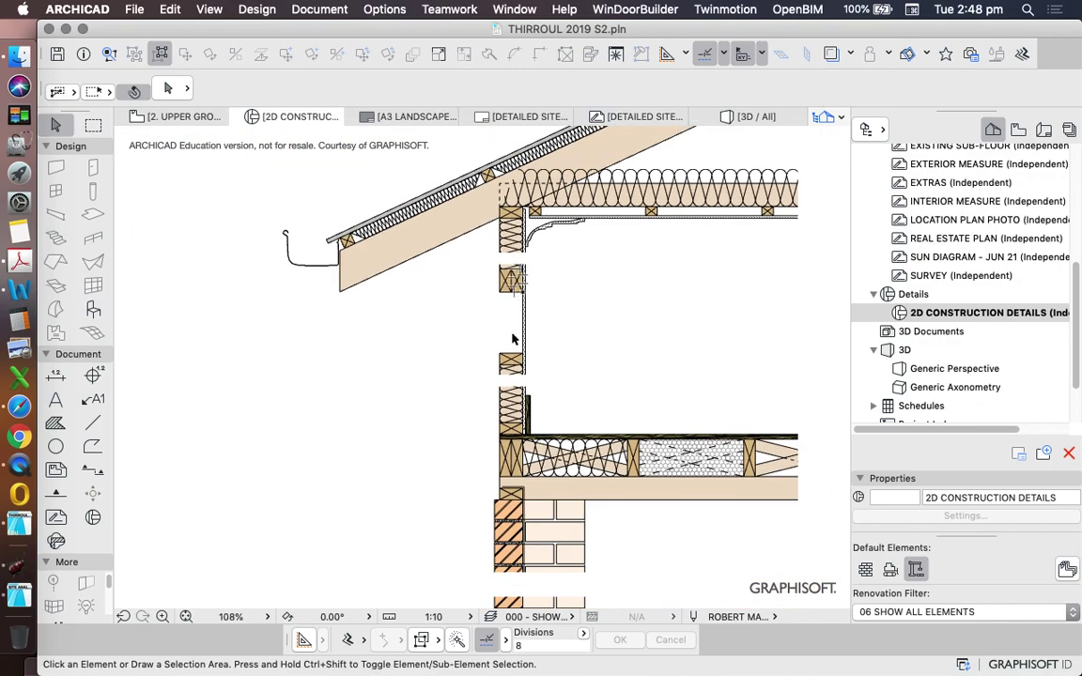
scroll(507, 294, "up", 5)
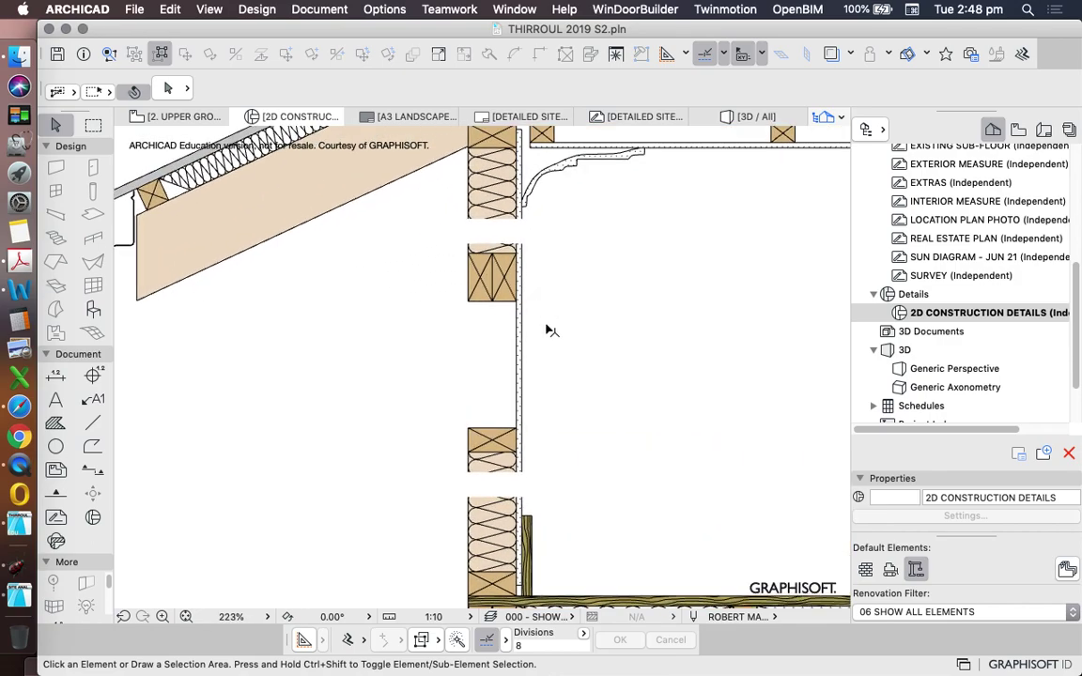
scroll(558, 379, "down", 5)
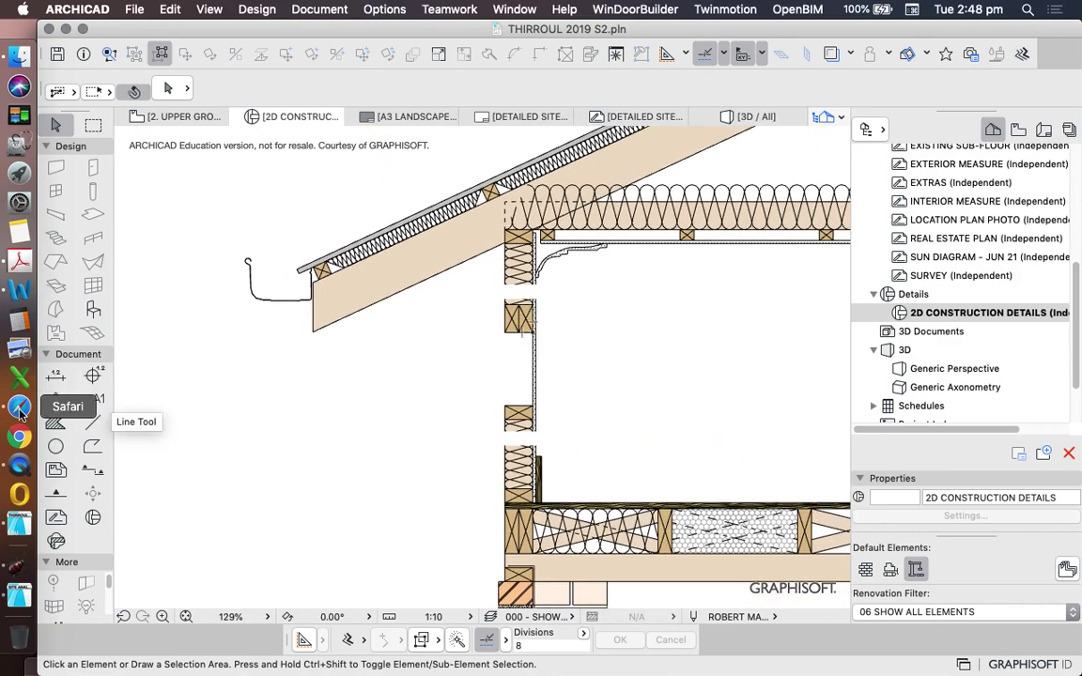
scroll(338, 347, "down", 3)
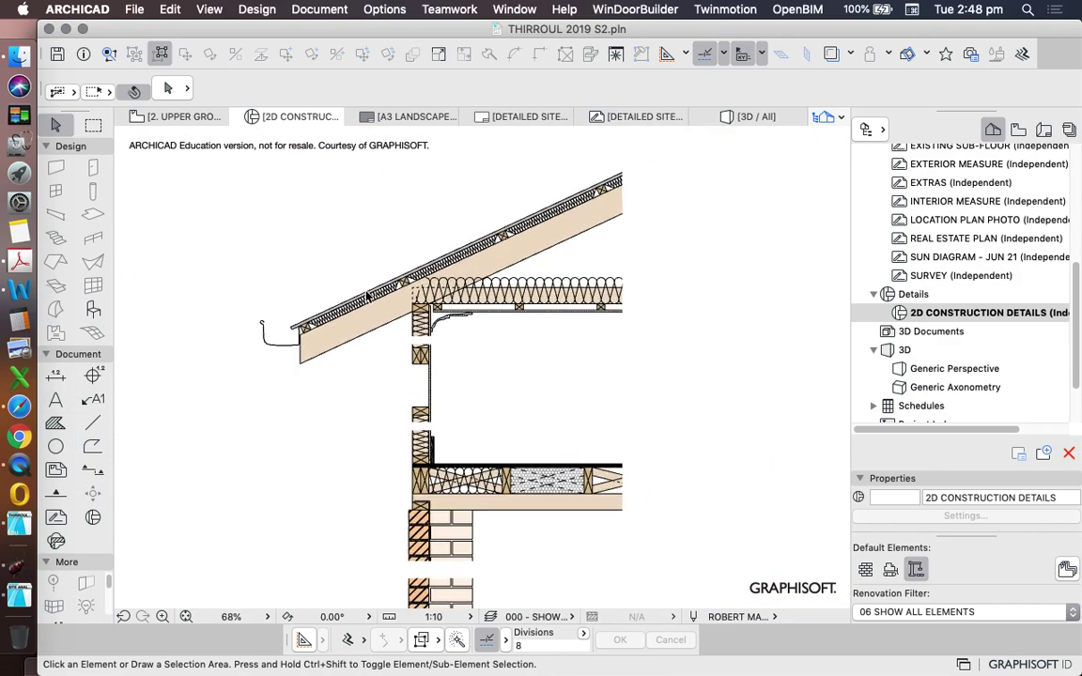
scroll(380, 300, "up", 1)
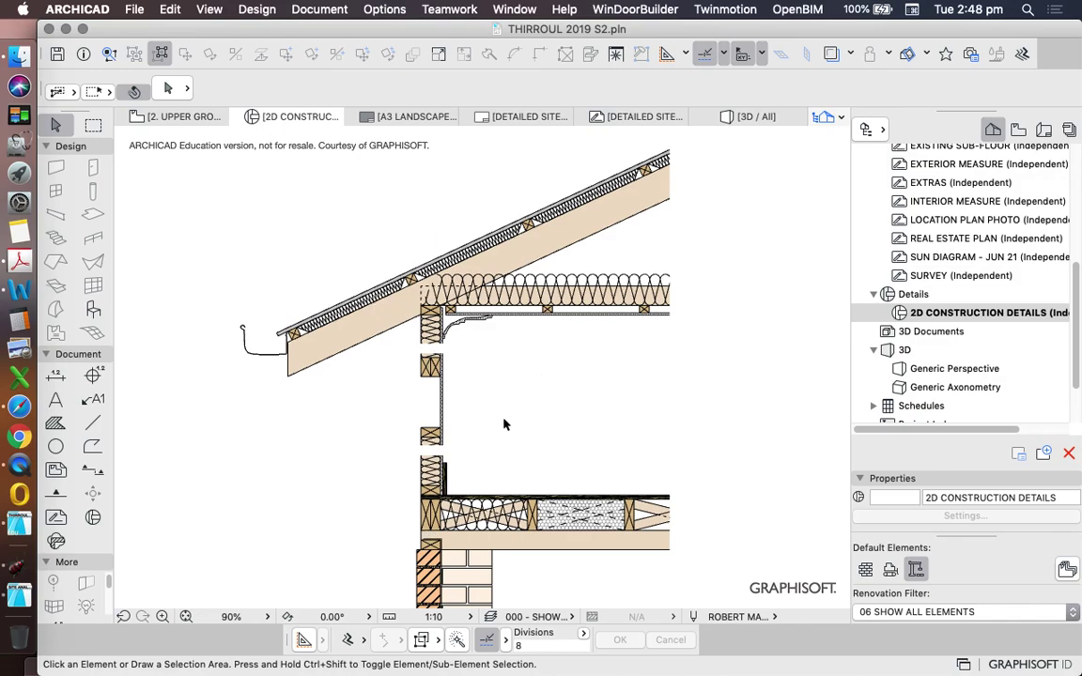
left_click(19, 407)
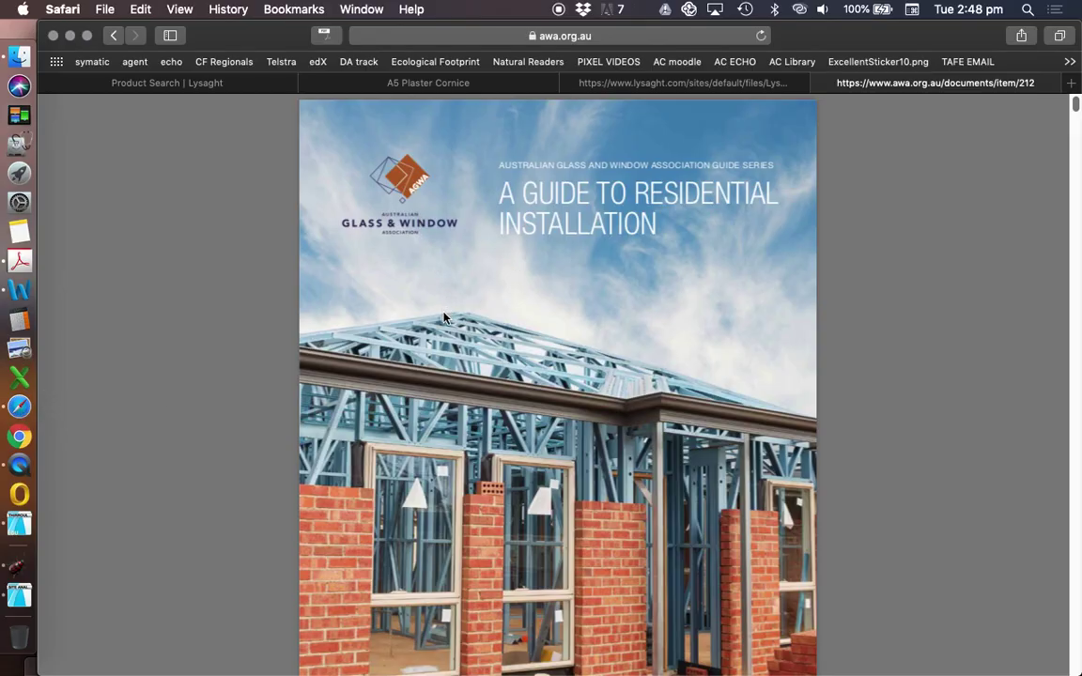
- Check the AWA window details search results and return to the residential installation guide to view its contents page
left_click(113, 36)
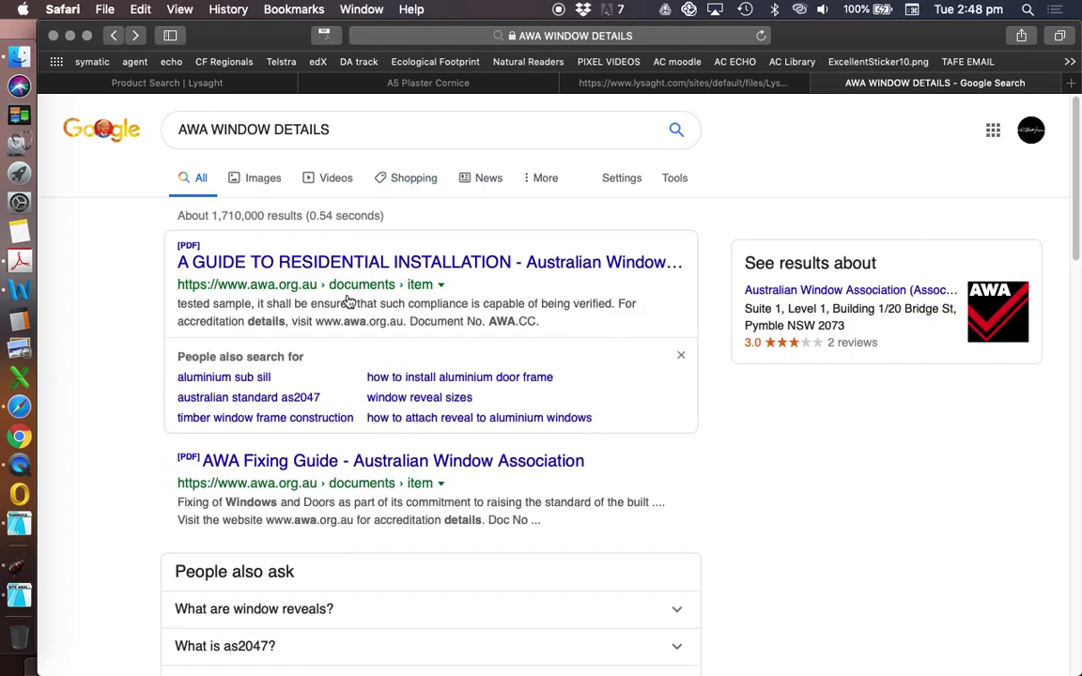
left_click(137, 36)
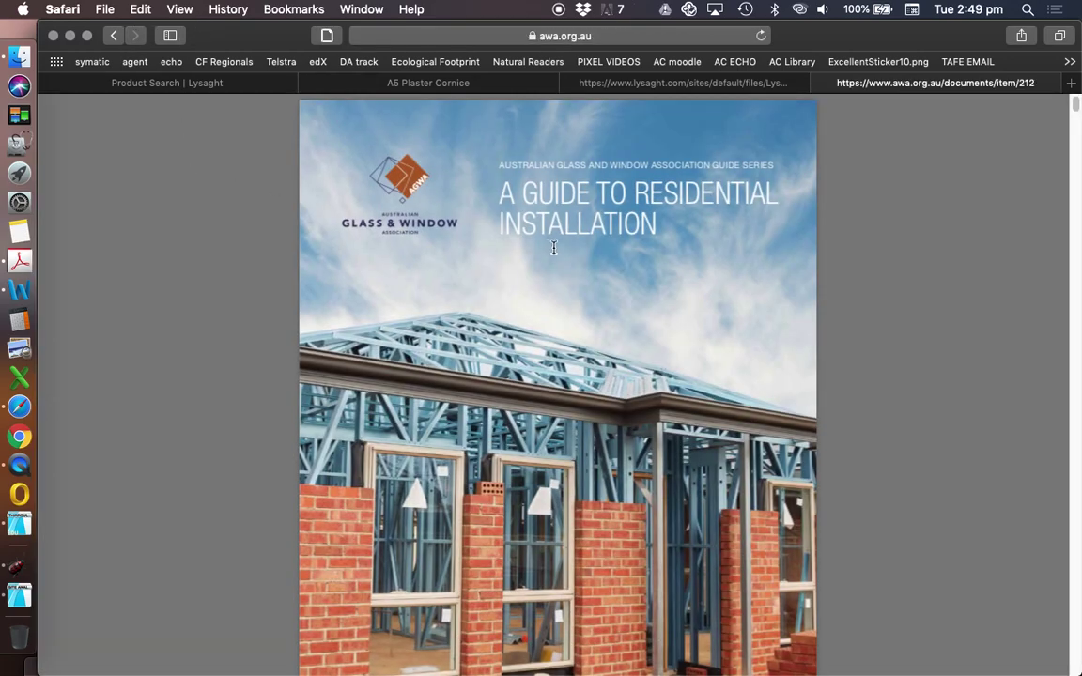
scroll(622, 303, "down", 1)
scroll(622, 304, "down", 5)
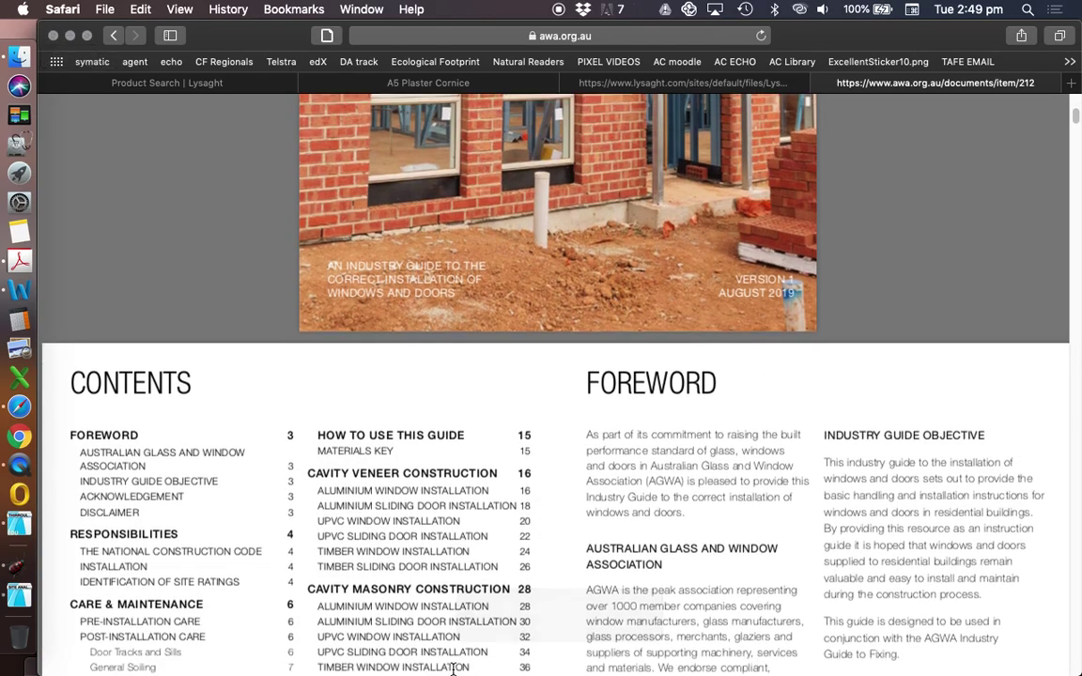
- Switch to ARCHICAD and bring the installation guide PDF from the Desktop folder into the 2D construction detail beside the wall section
left_click(20, 58)
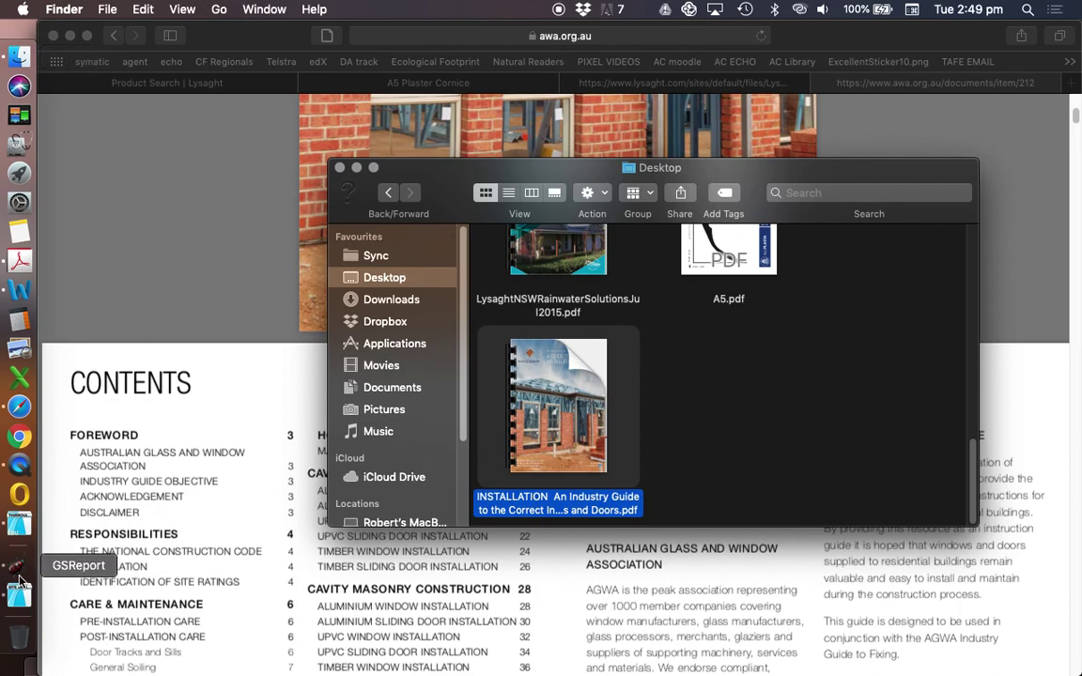
left_click(18, 526)
scroll(362, 394, "down", 3)
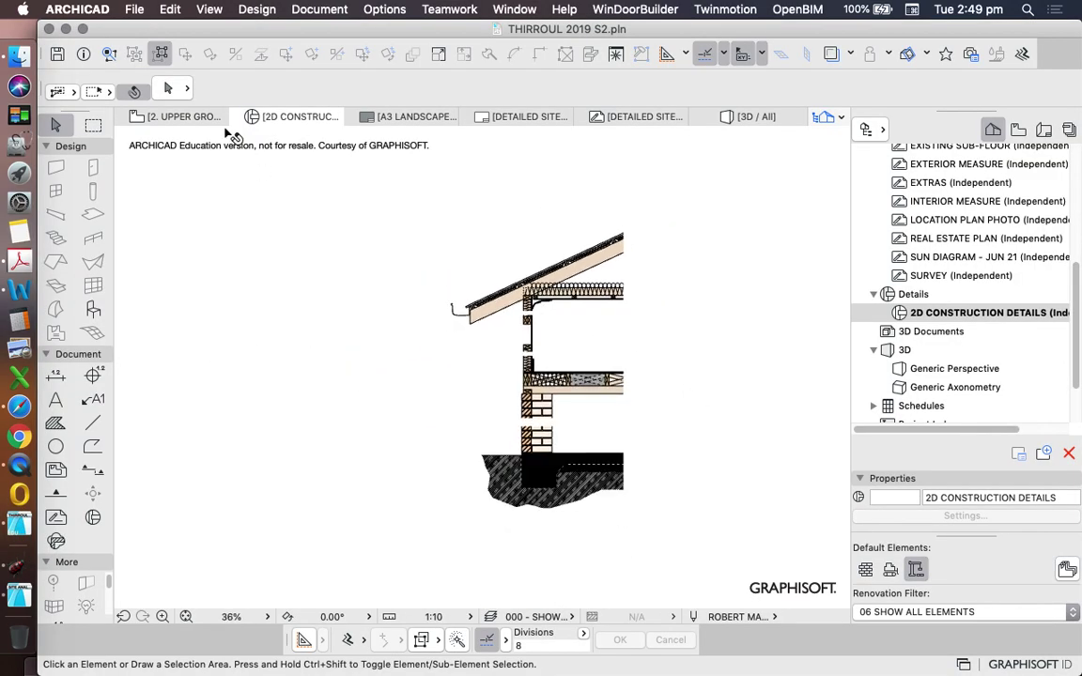
left_click(19, 56)
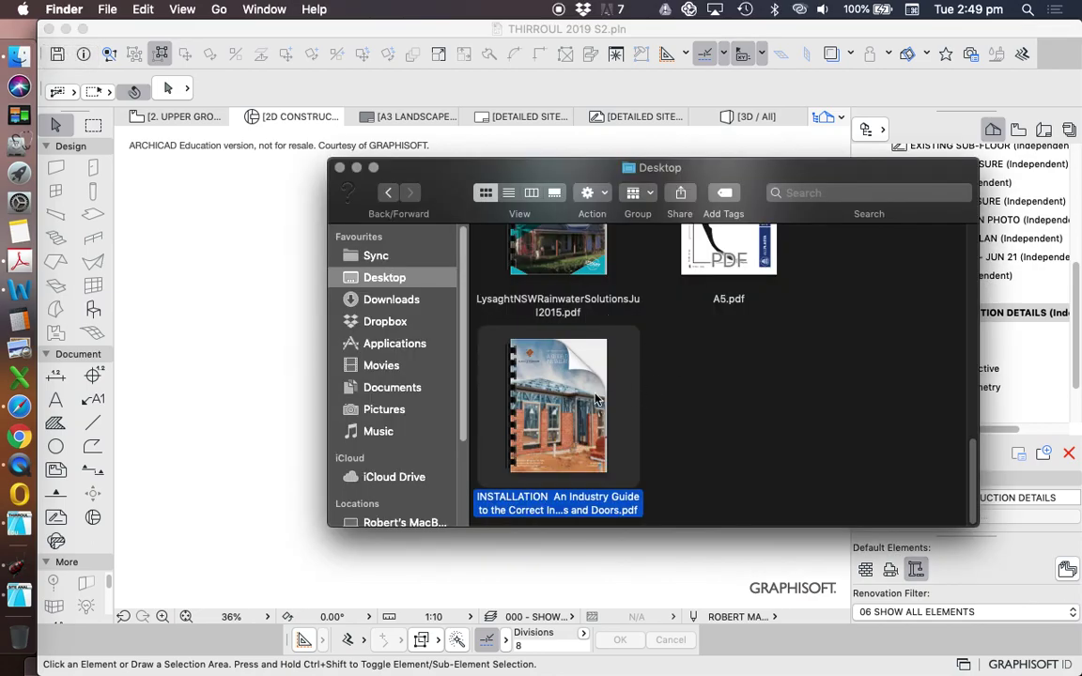
left_click_drag(572, 402, 247, 406)
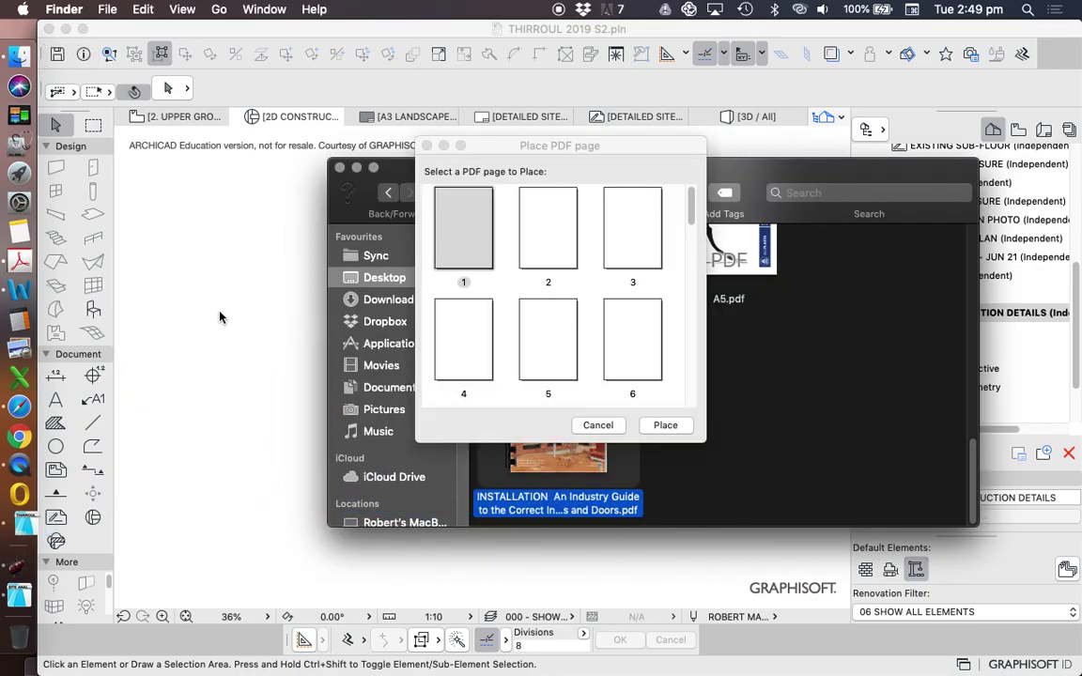
- Choose page 21 of the installation guide, on single skin veneer construction, and place it in the detail
scroll(601, 309, "down", 10)
scroll(601, 310, "up", 5)
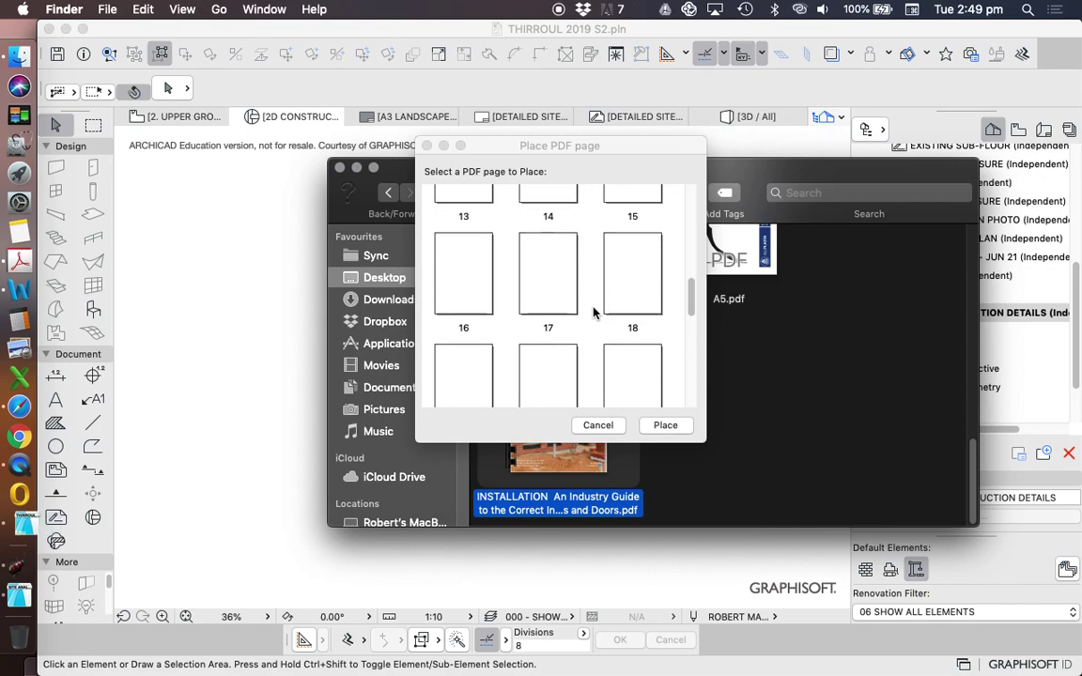
scroll(593, 313, "down", 5)
scroll(550, 272, "up", 3)
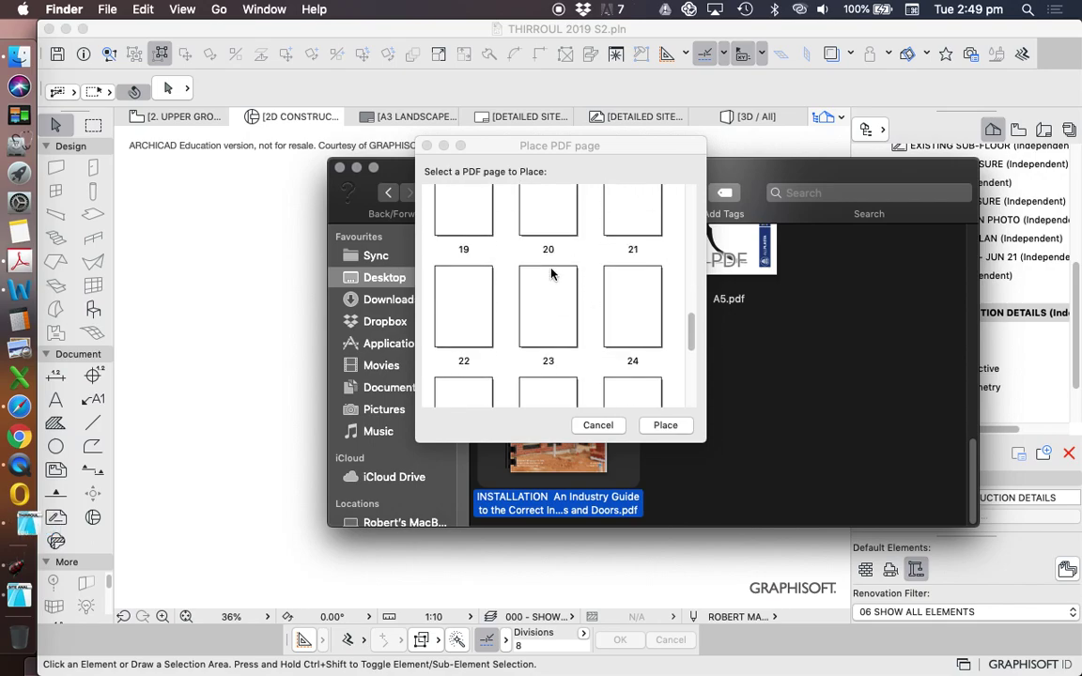
left_click(477, 314)
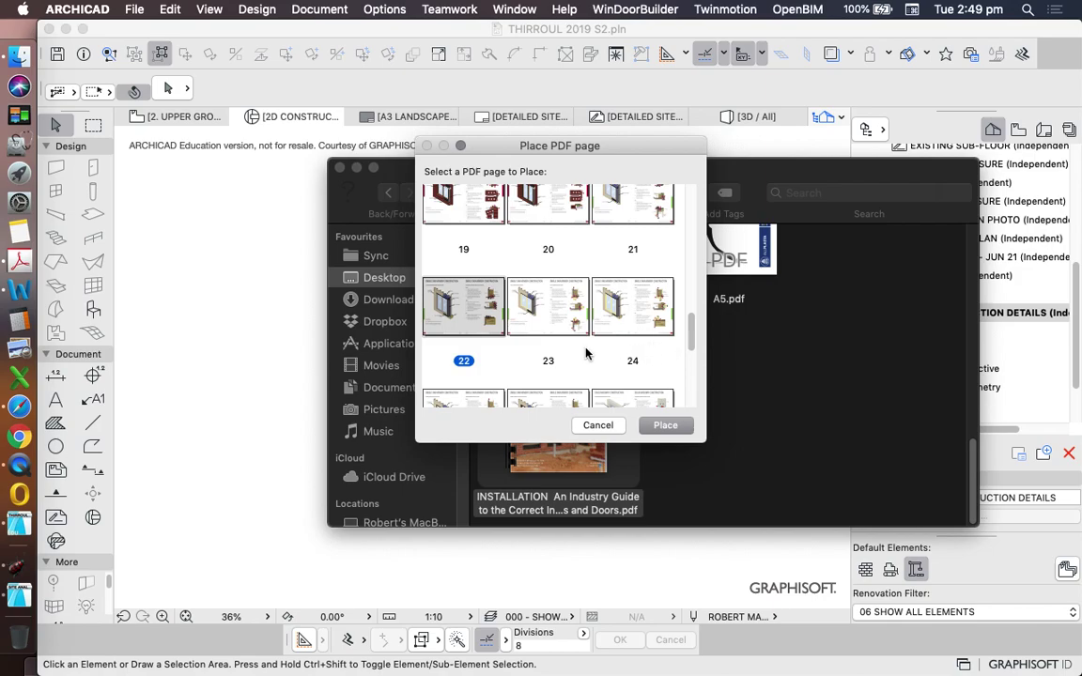
scroll(586, 353, "up", 1)
left_click(623, 249)
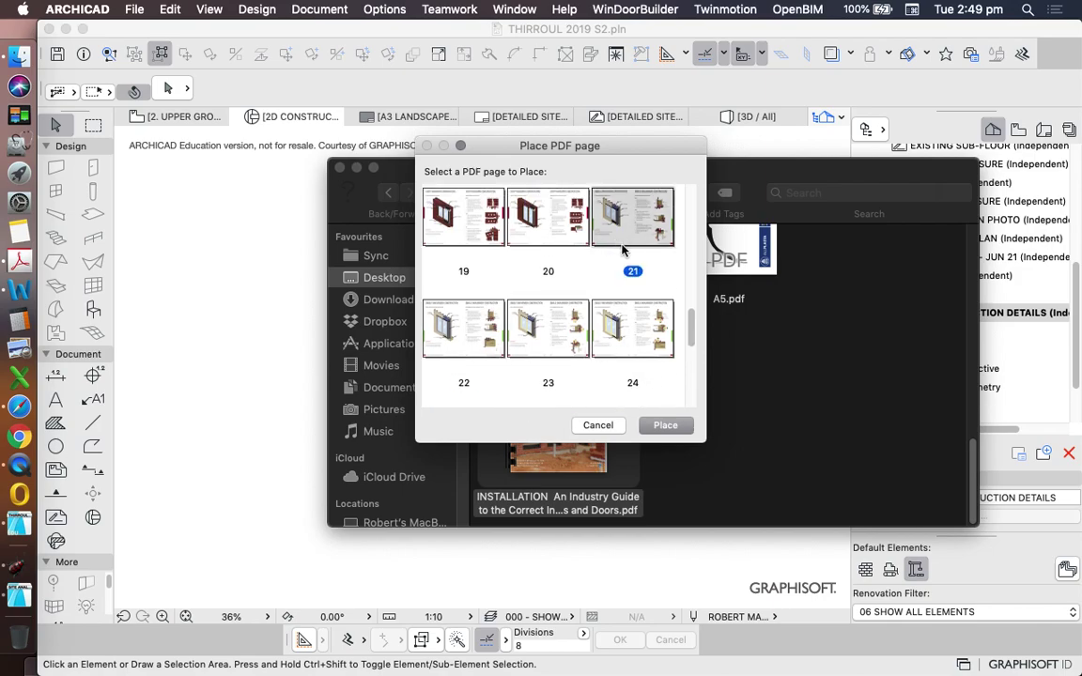
left_click(666, 427)
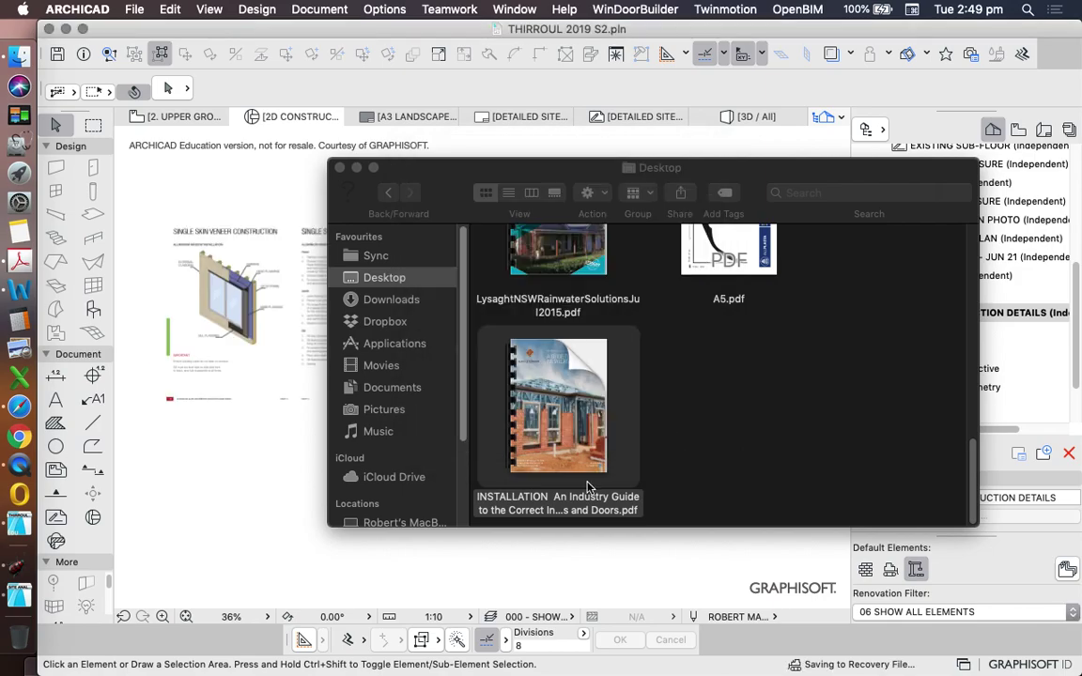
- Move the placed guide page further away from the wall section and deselect it
left_click(212, 514)
scroll(429, 376, "down", 3)
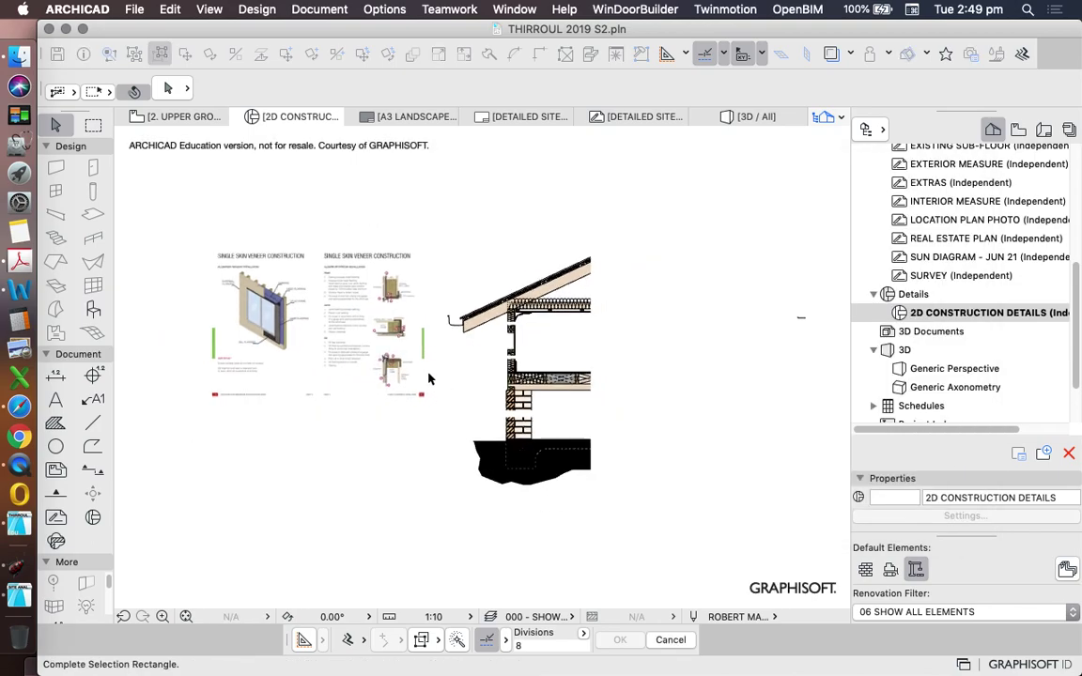
left_click(316, 355)
left_click_drag(317, 355, 239, 371)
scroll(220, 326, "up", 5)
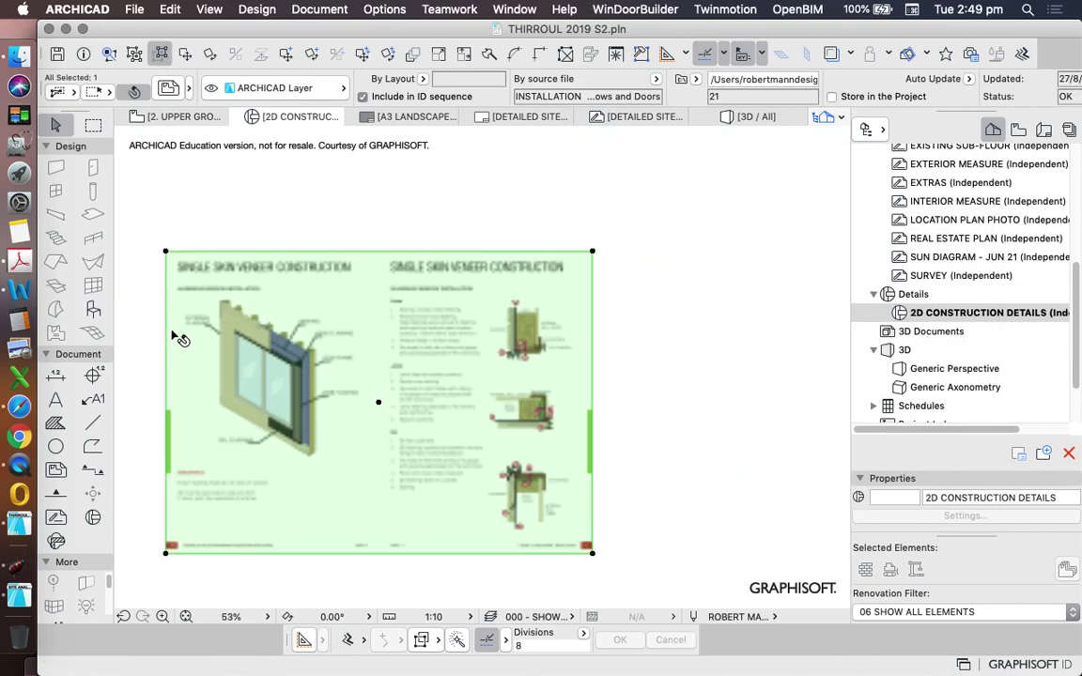
scroll(202, 328, "up", 3)
key("Escape")
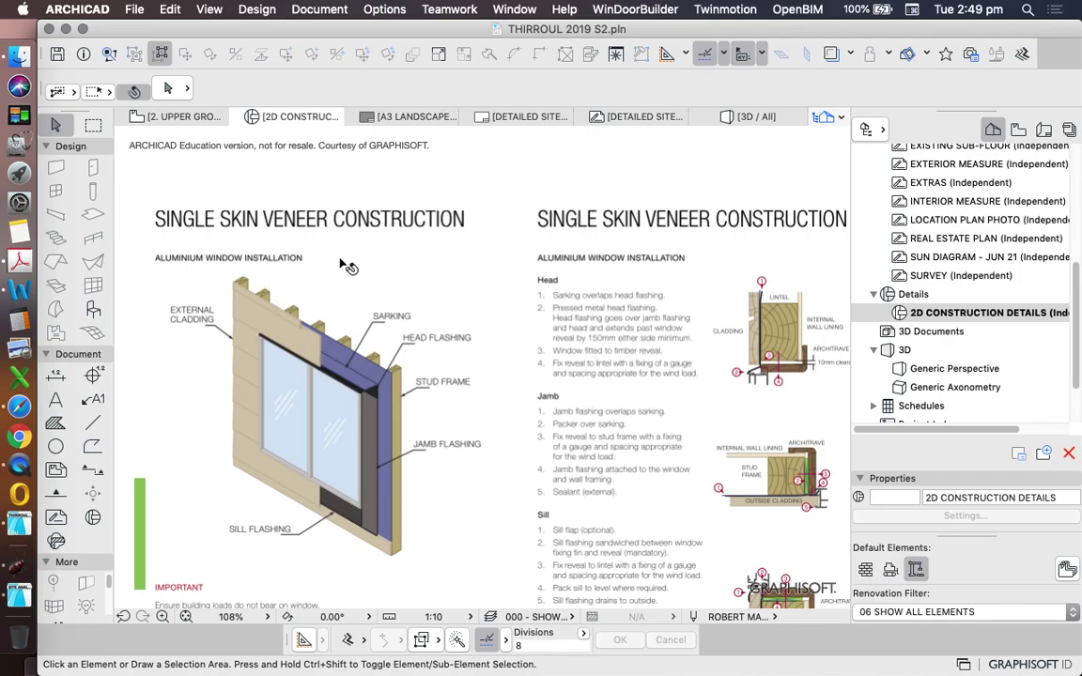
- Examine the aluminium window head detail on the placed page, including lintel, head flashing, reveal and architrave clearance
scroll(319, 240, "down", 3)
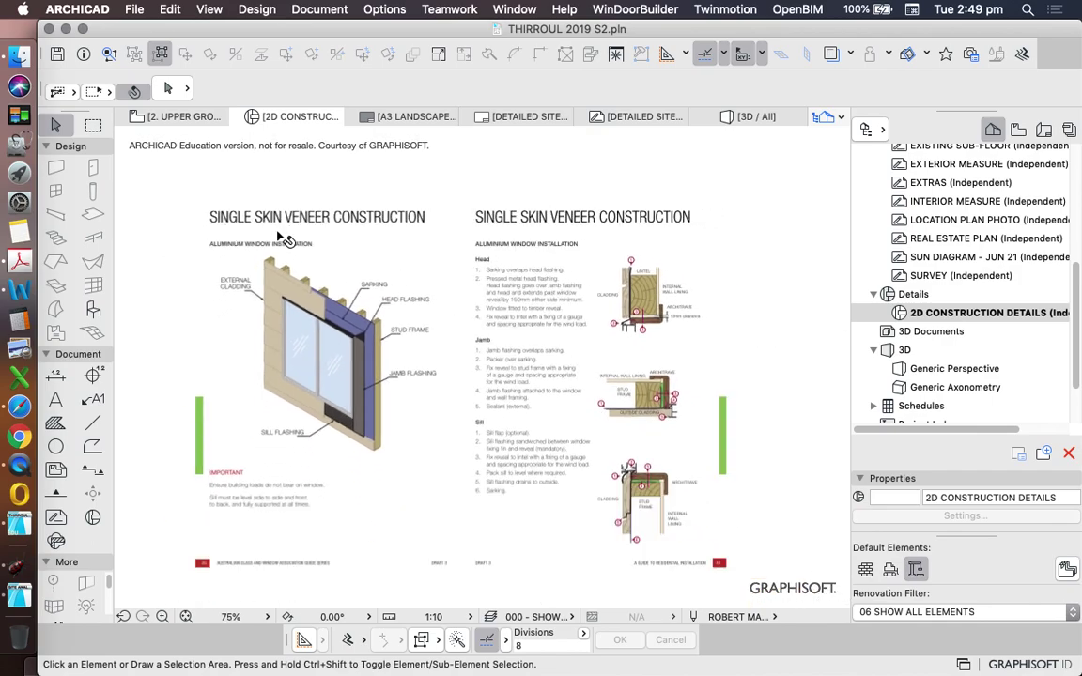
scroll(476, 316, "up", 1)
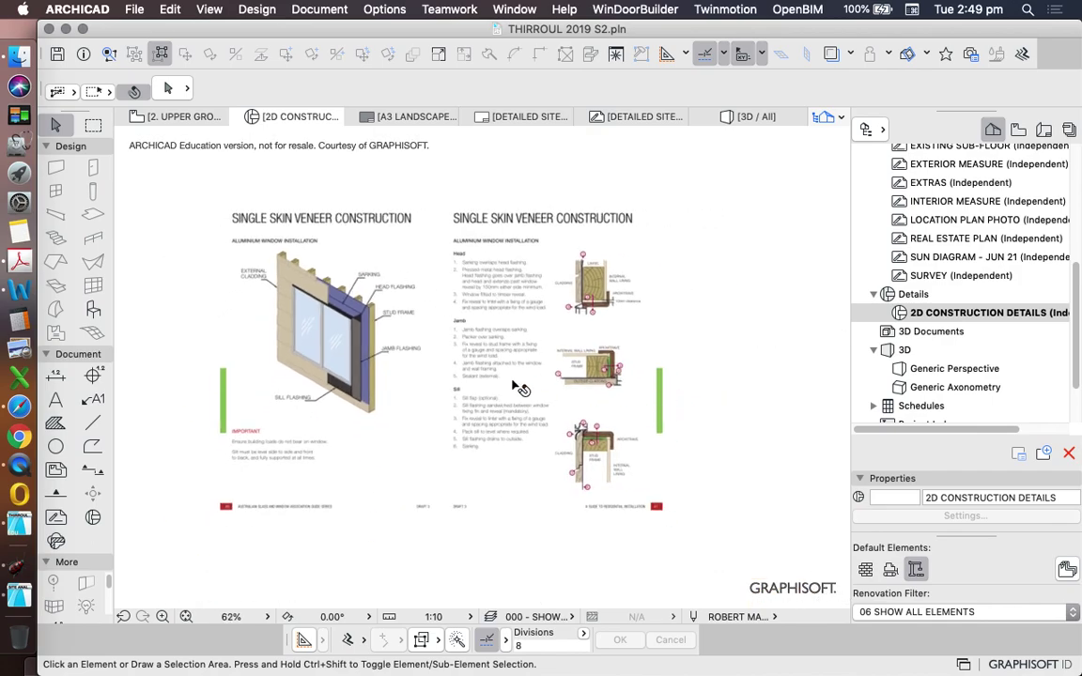
scroll(582, 404, "down", 3)
scroll(590, 338, "up", 2)
scroll(590, 338, "up", 5)
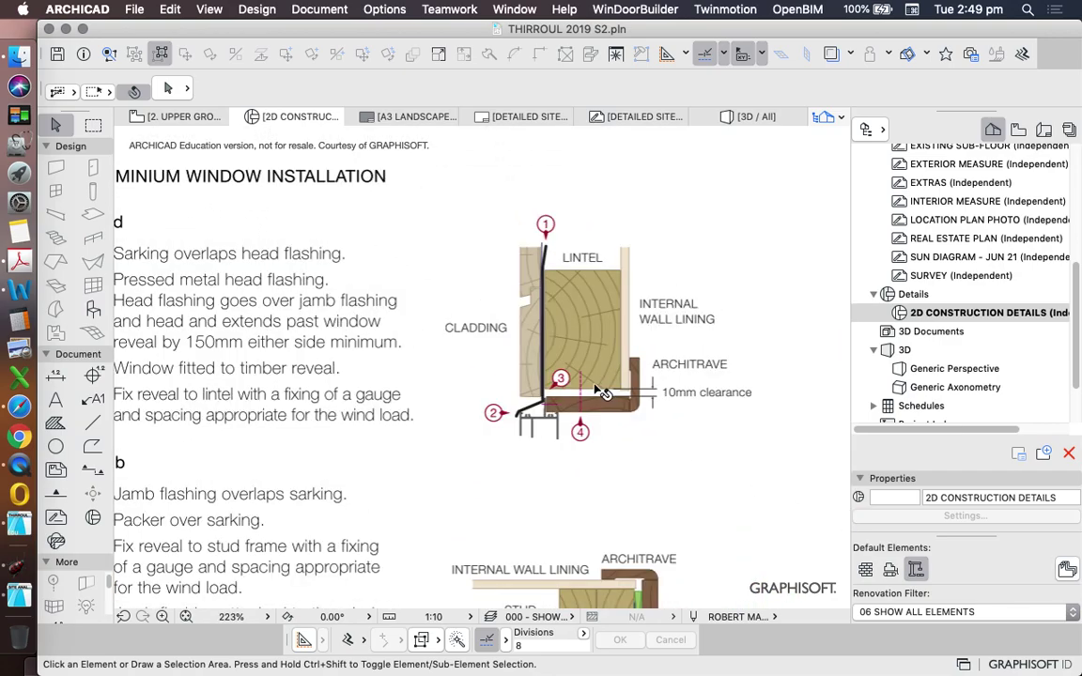
scroll(579, 324, "down", 5)
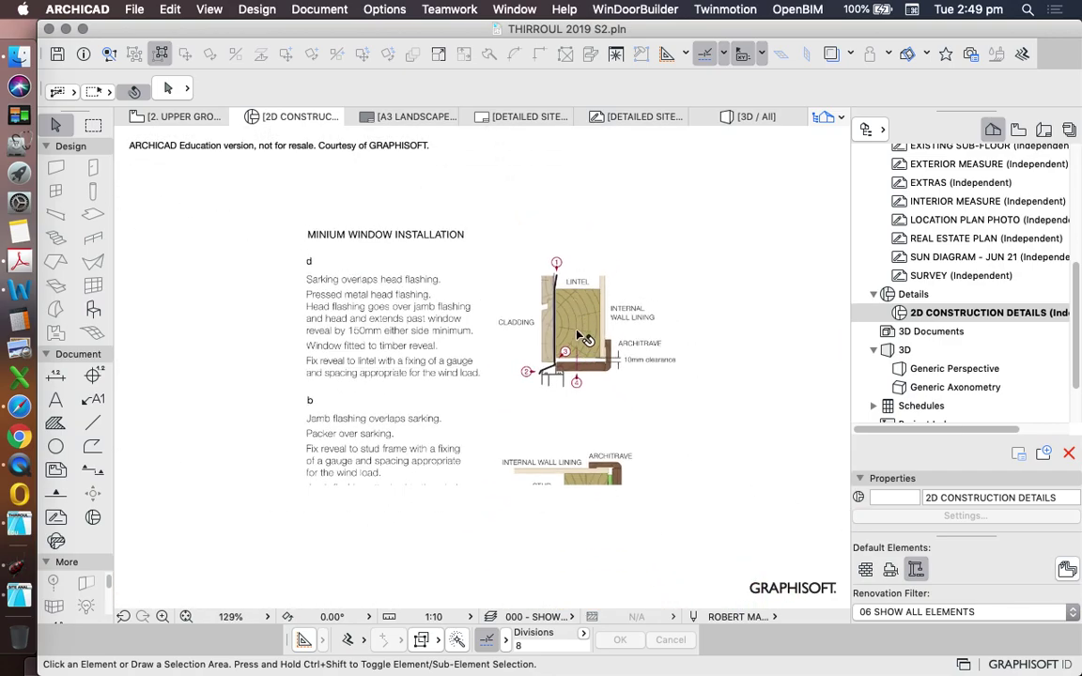
scroll(678, 449, "up", 4)
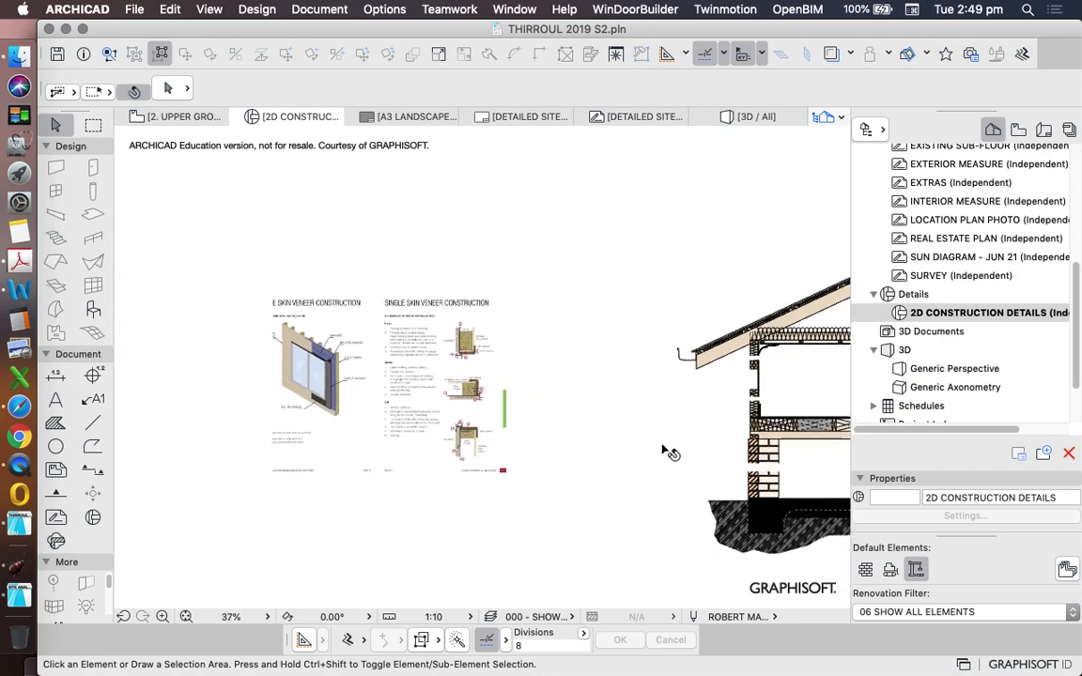
- Examine the jamb and sill details on the placed page, including cladding, stud frame, packers, sill flashing and architrave
scroll(715, 398, "down", 4)
scroll(490, 393, "up", 3)
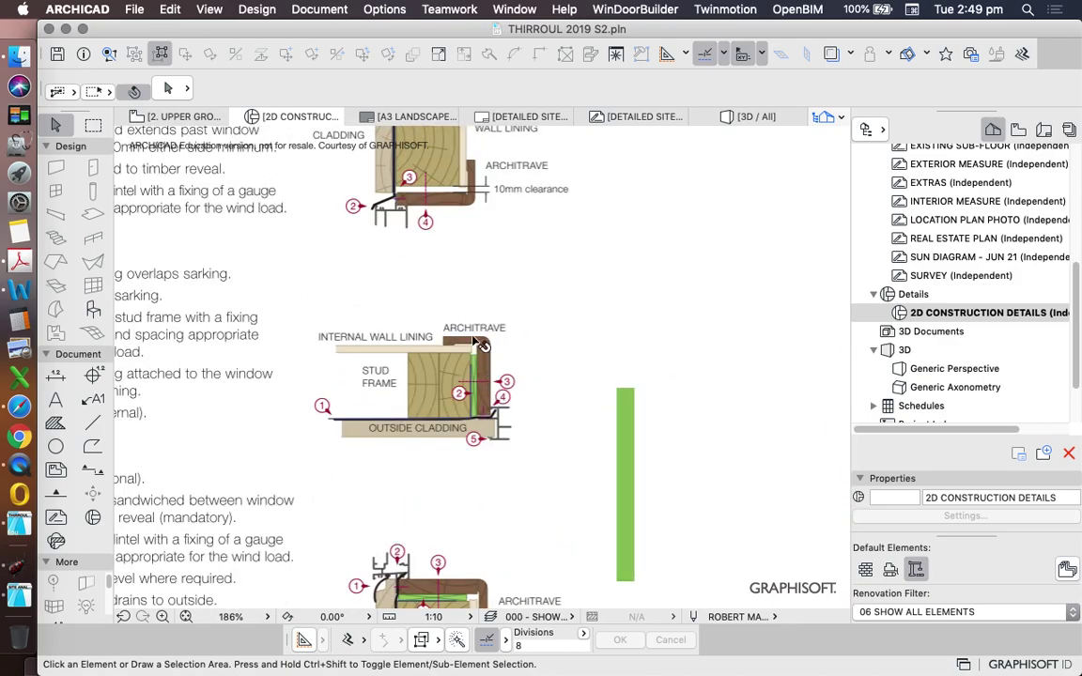
scroll(498, 401, "down", 1)
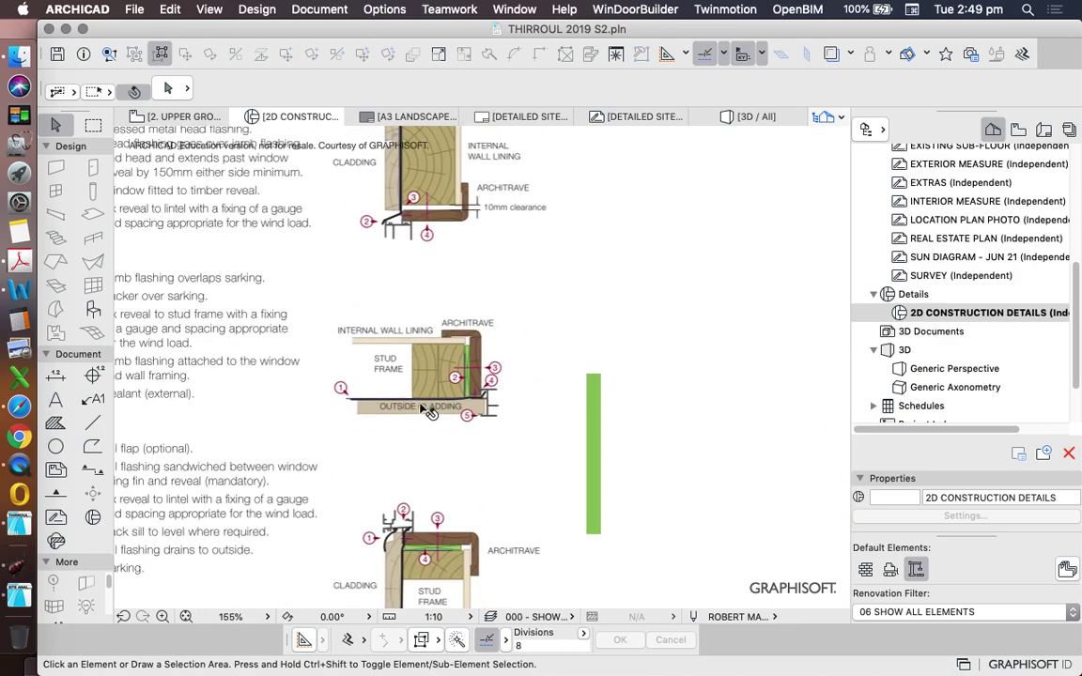
scroll(470, 324, "down", 2)
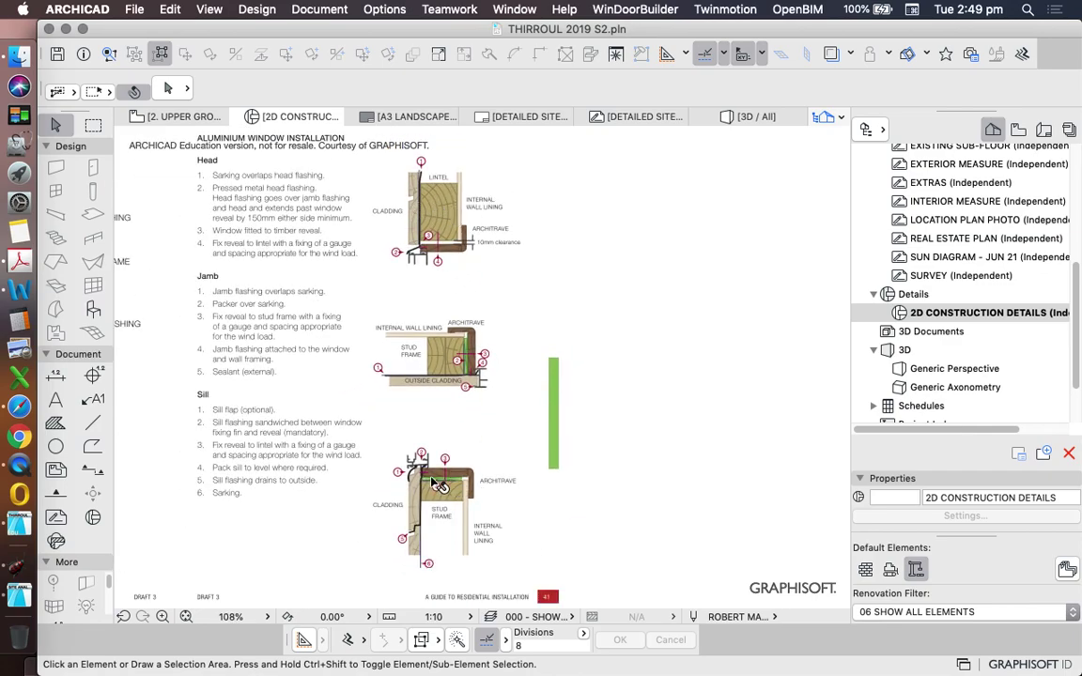
scroll(454, 487, "up", 3)
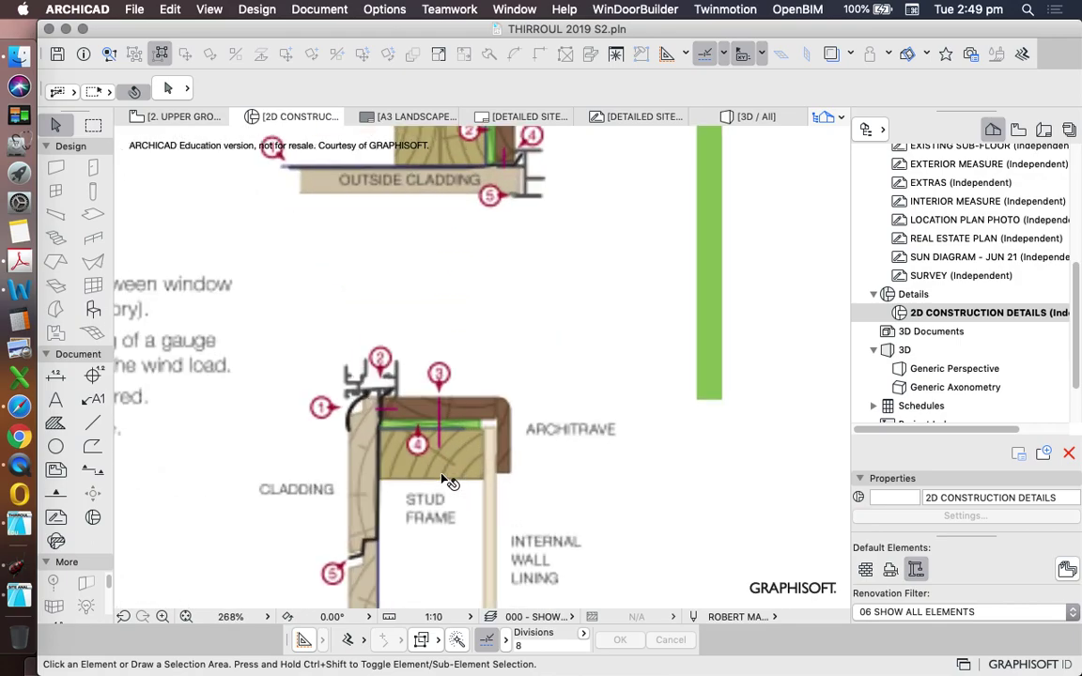
scroll(461, 414, "down", 2)
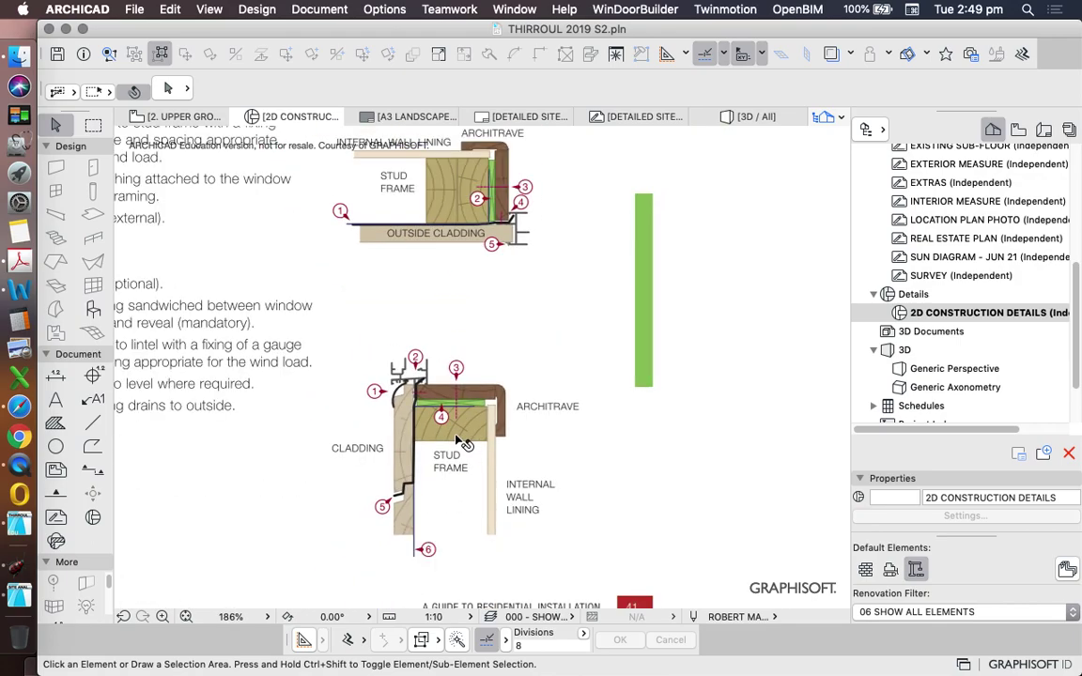
scroll(461, 394, "up", 2)
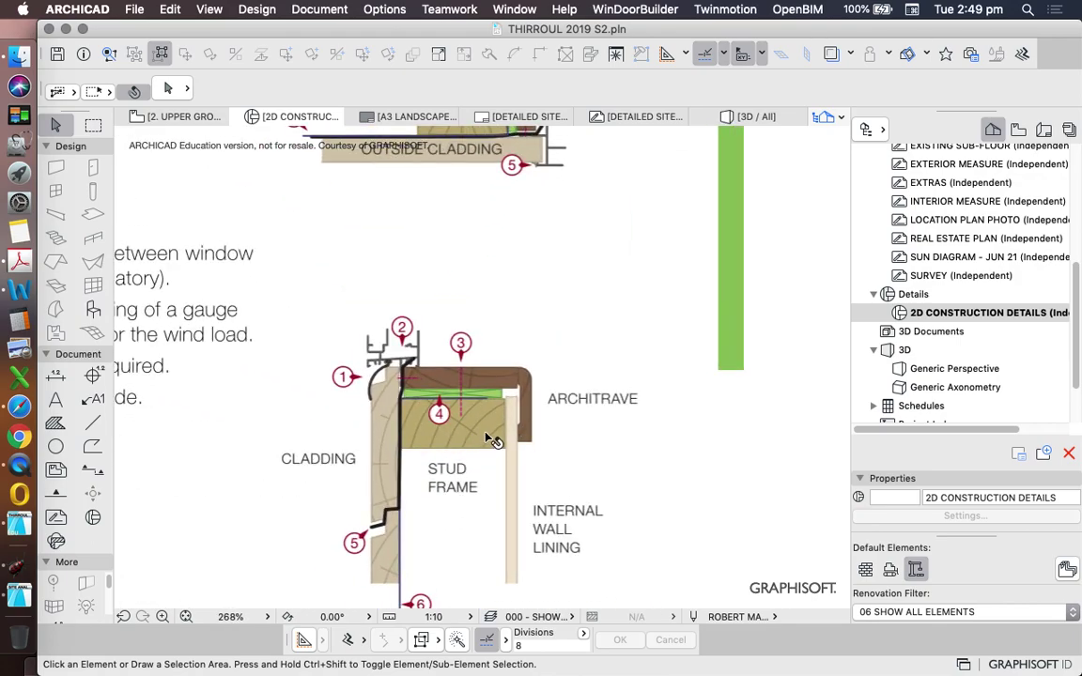
scroll(502, 366, "down", 5)
scroll(540, 380, "up", 2)
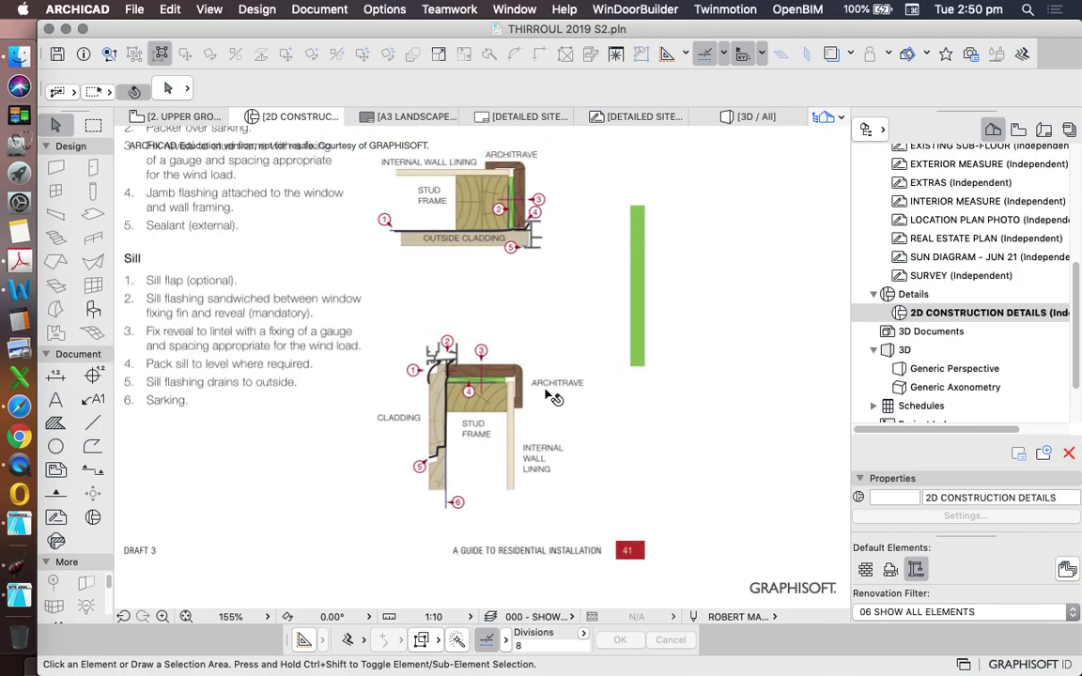
scroll(500, 397, "up", 4)
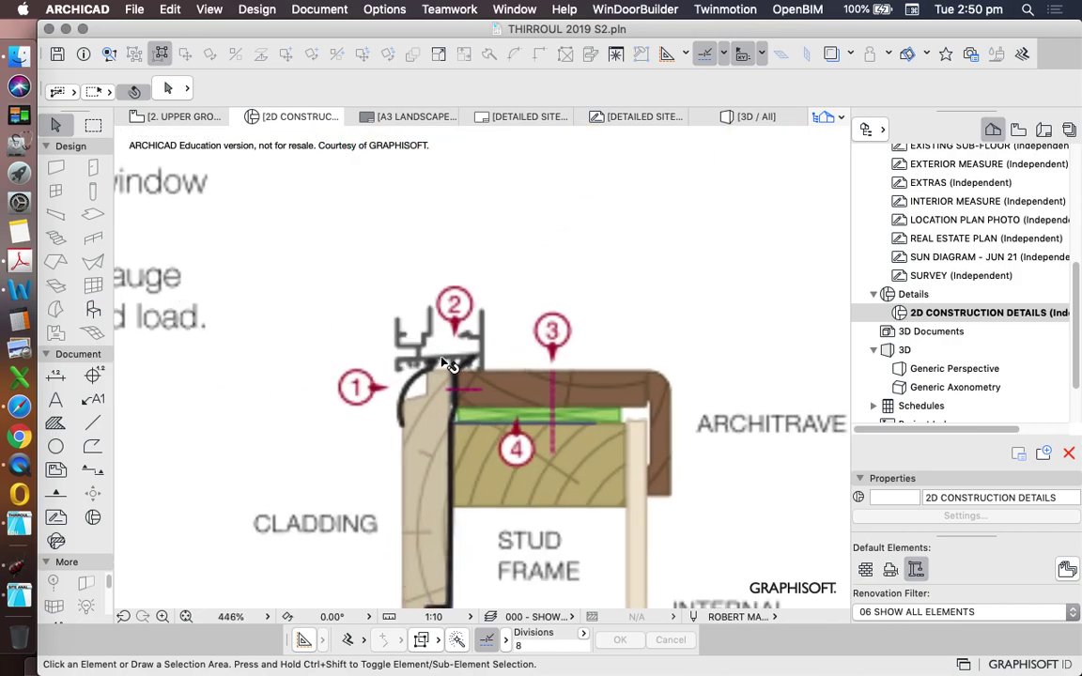
- Explode the placed guide page into the current view, keeping the original and using the drawing's layer and the project's line and fill types
scroll(512, 272, "down", 5)
scroll(512, 333, "down", 6)
left_click(563, 404)
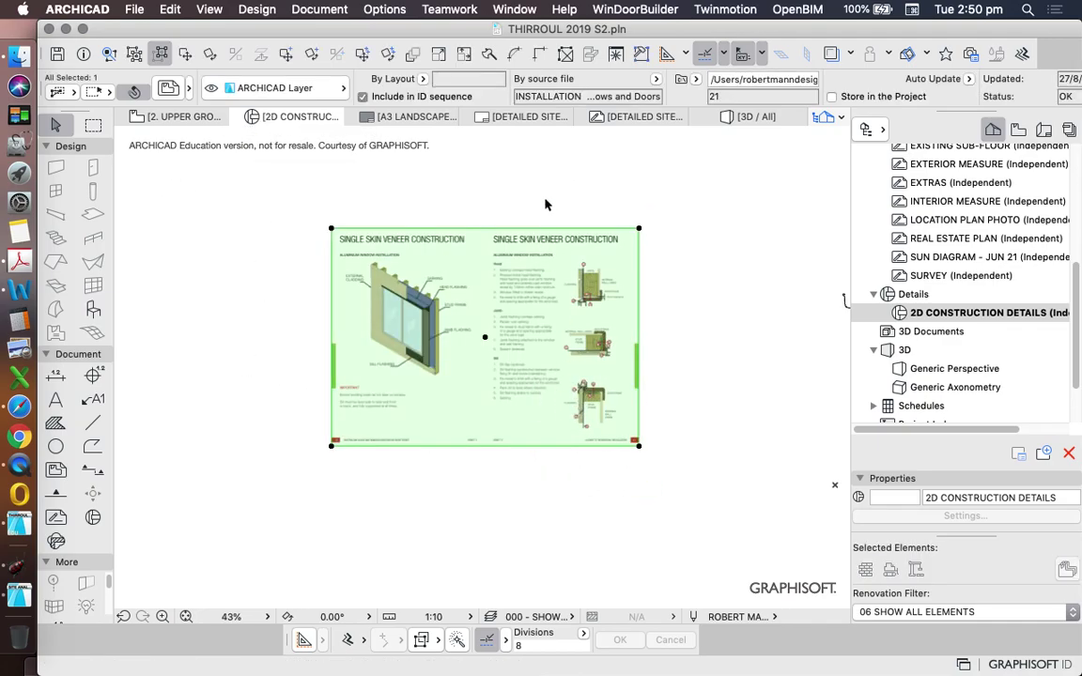
scroll(423, 230, "down", 5)
right_click(448, 191)
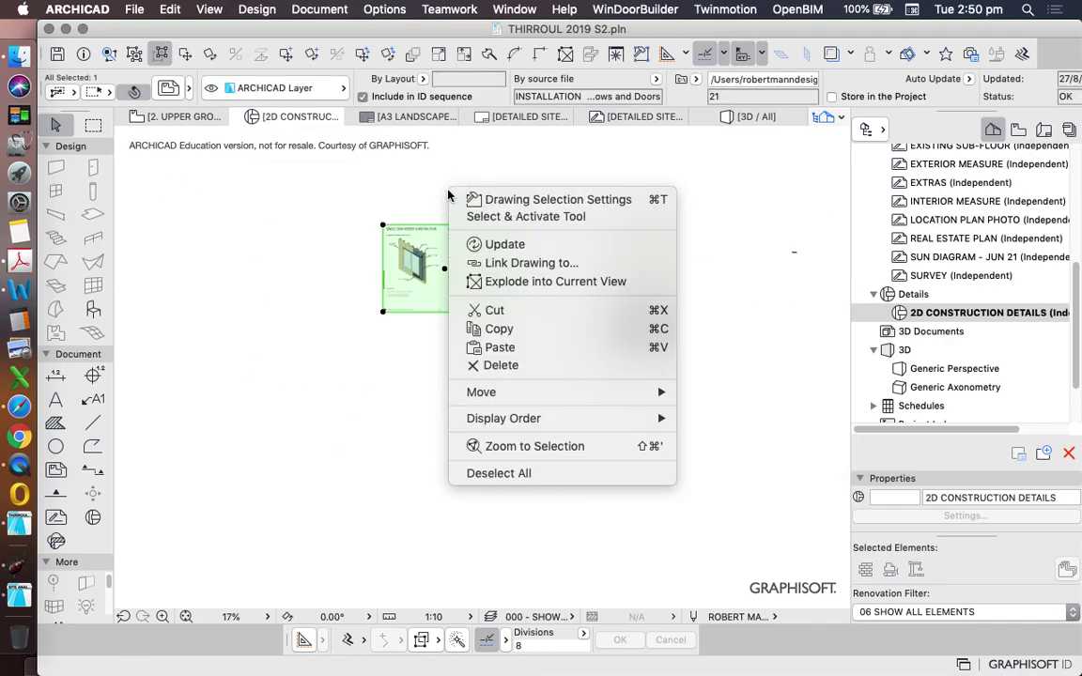
left_click(569, 284)
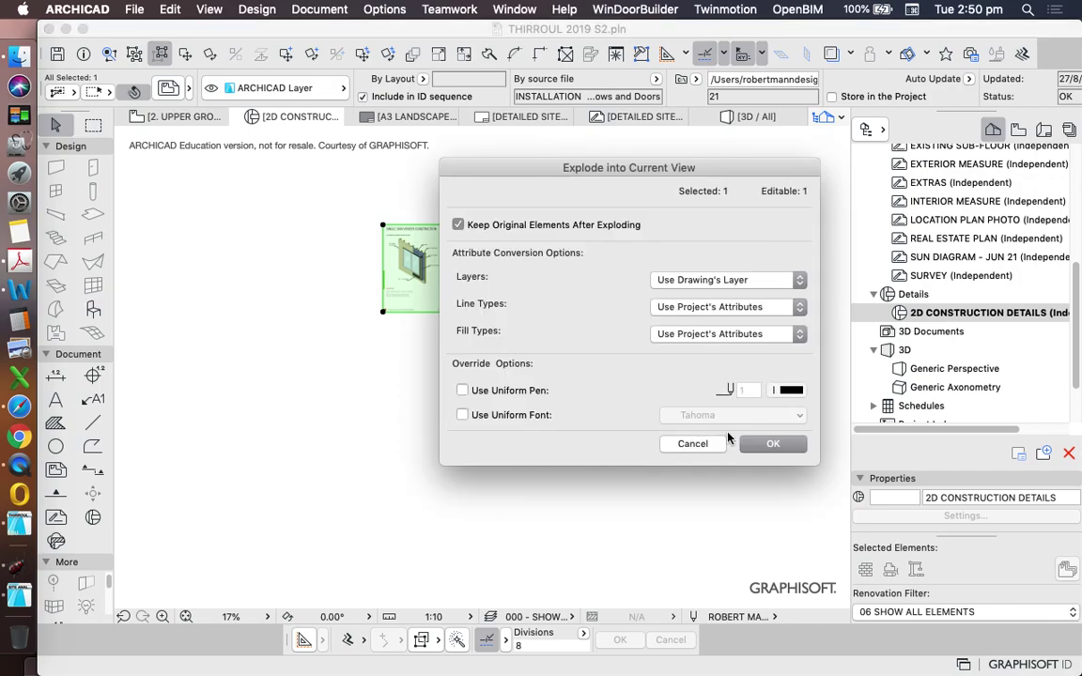
left_click(743, 443)
left_click(495, 215)
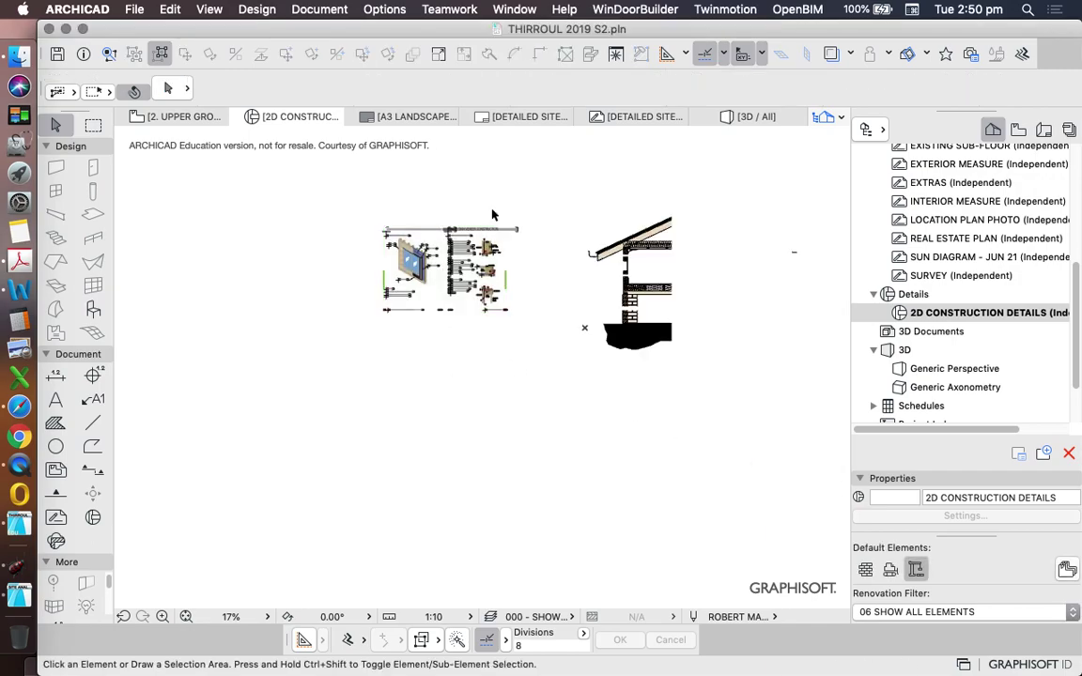
- Inspect the exploded linework of the window head detail around the flashing, frame and timber reveal
scroll(495, 214, "up", 10)
scroll(528, 261, "down", 5)
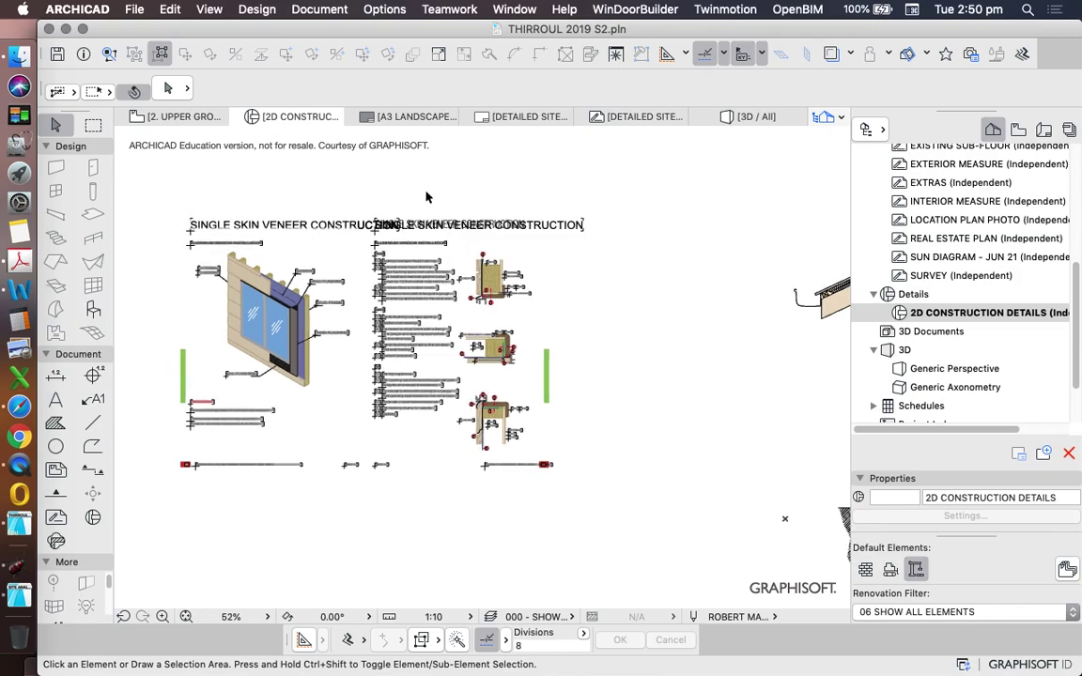
scroll(369, 240, "up", 8)
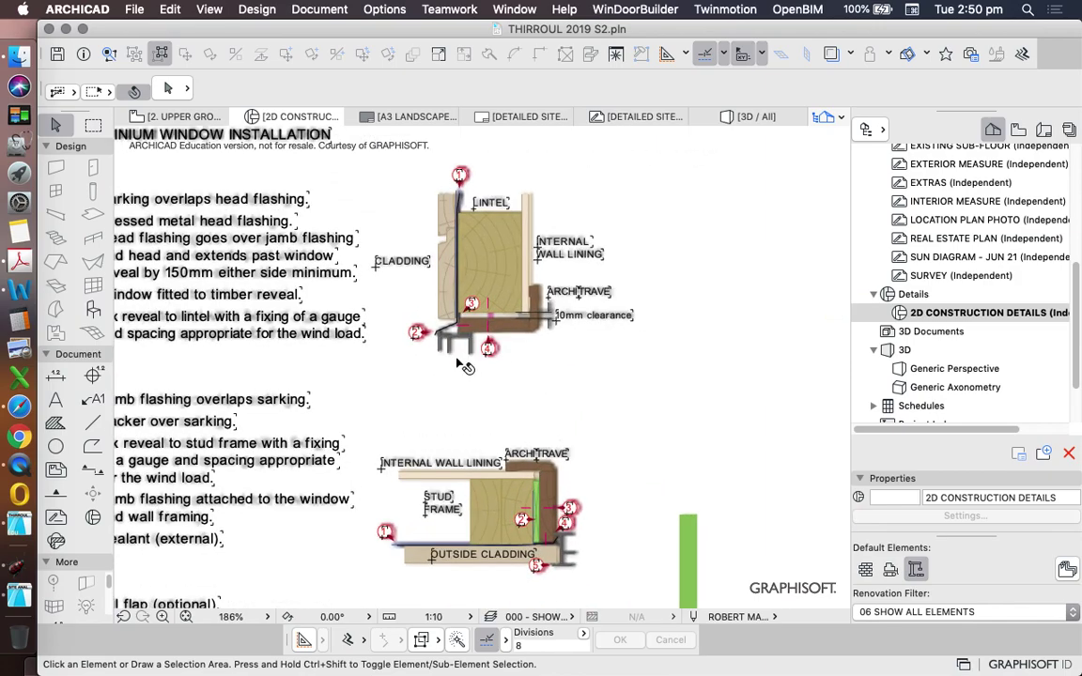
scroll(462, 351, "up", 8)
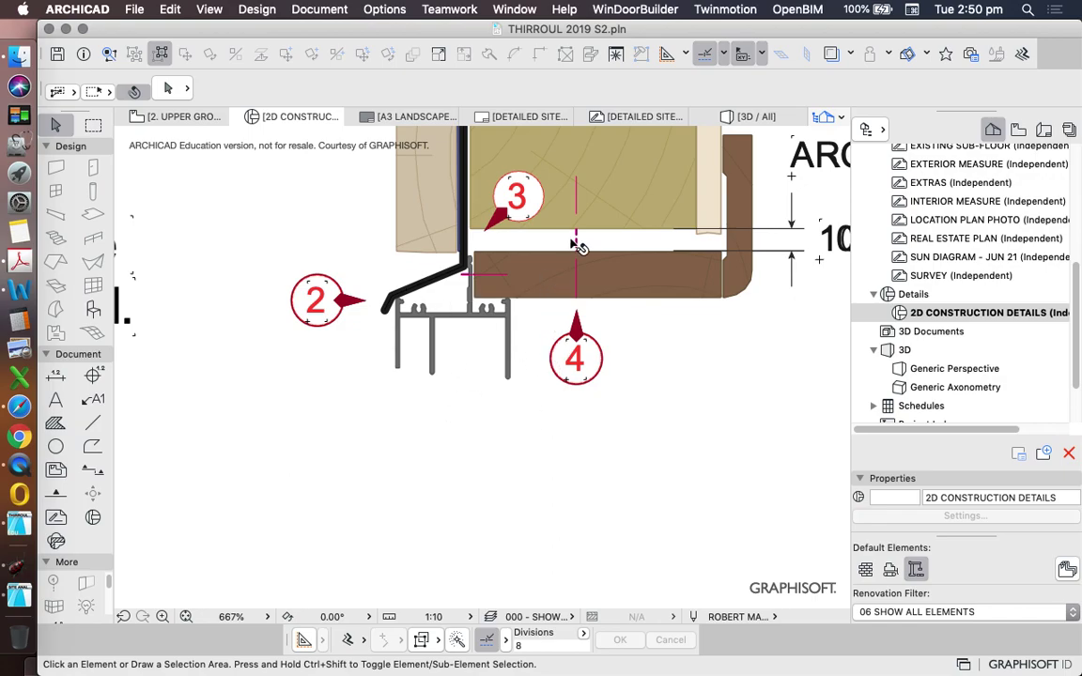
- Select the timber reveal, architrave, head flashing, aluminium frame profile and cladding pieces in the exploded window head detail
scroll(536, 382, "down", 8)
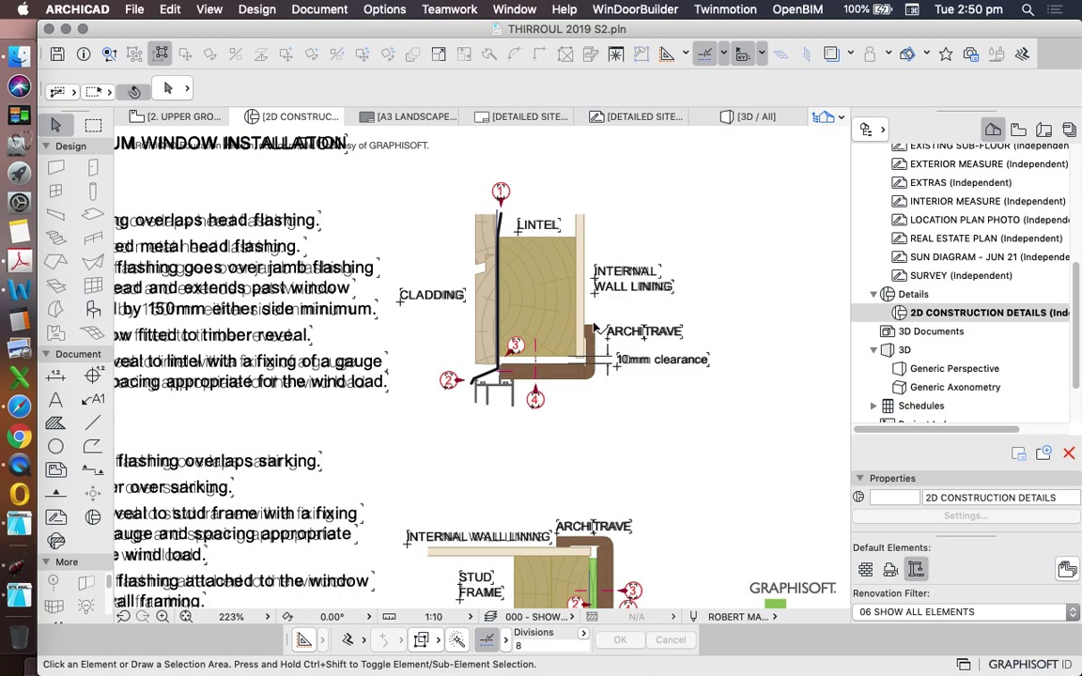
scroll(586, 310, "down", 4)
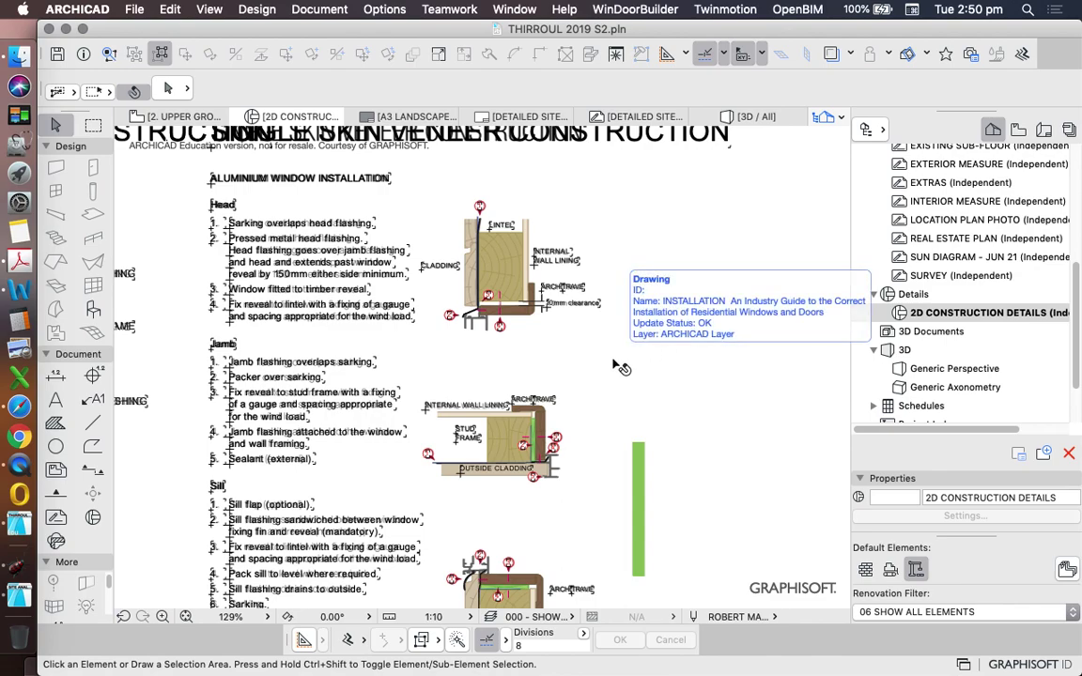
scroll(478, 331, "up", 5)
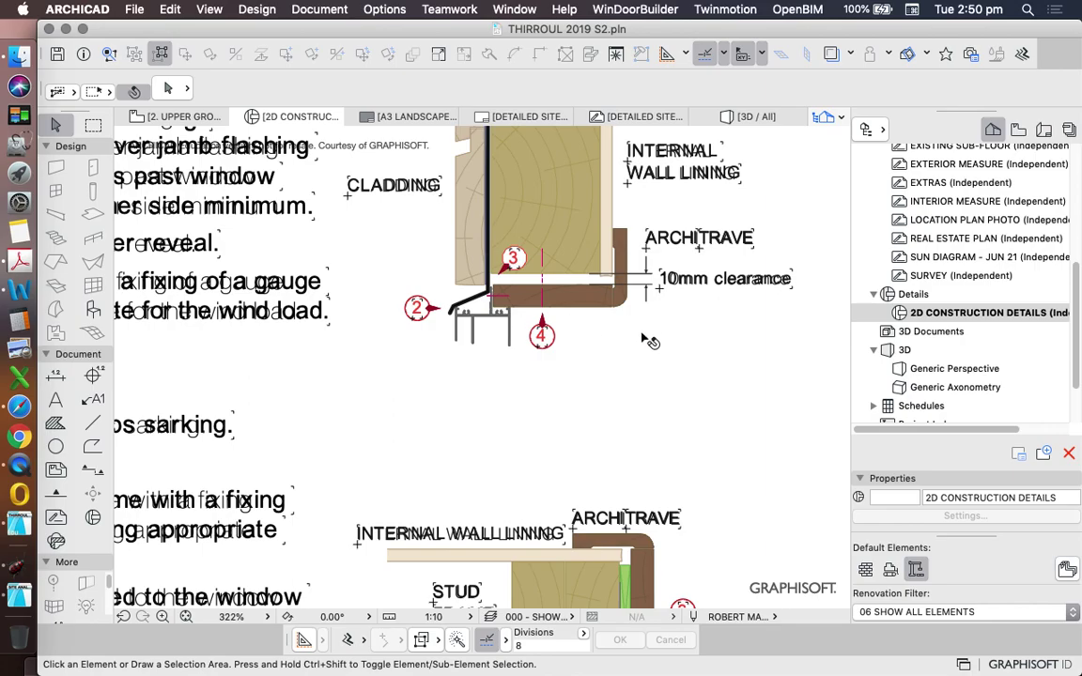
scroll(492, 332, "down", 5)
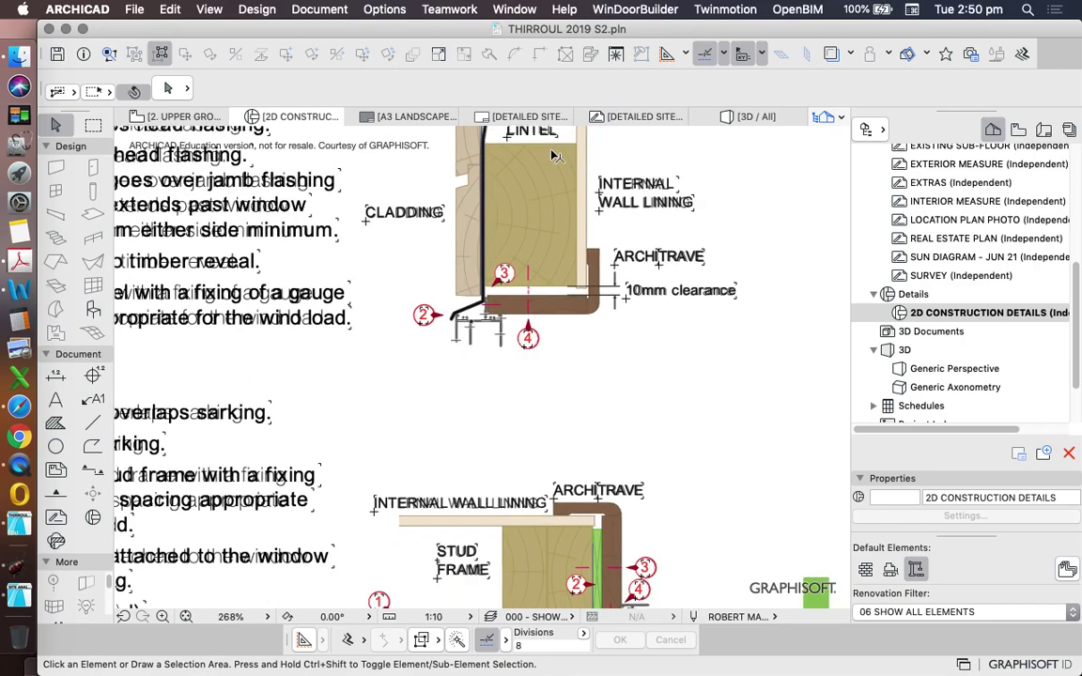
scroll(532, 217, "up", 8)
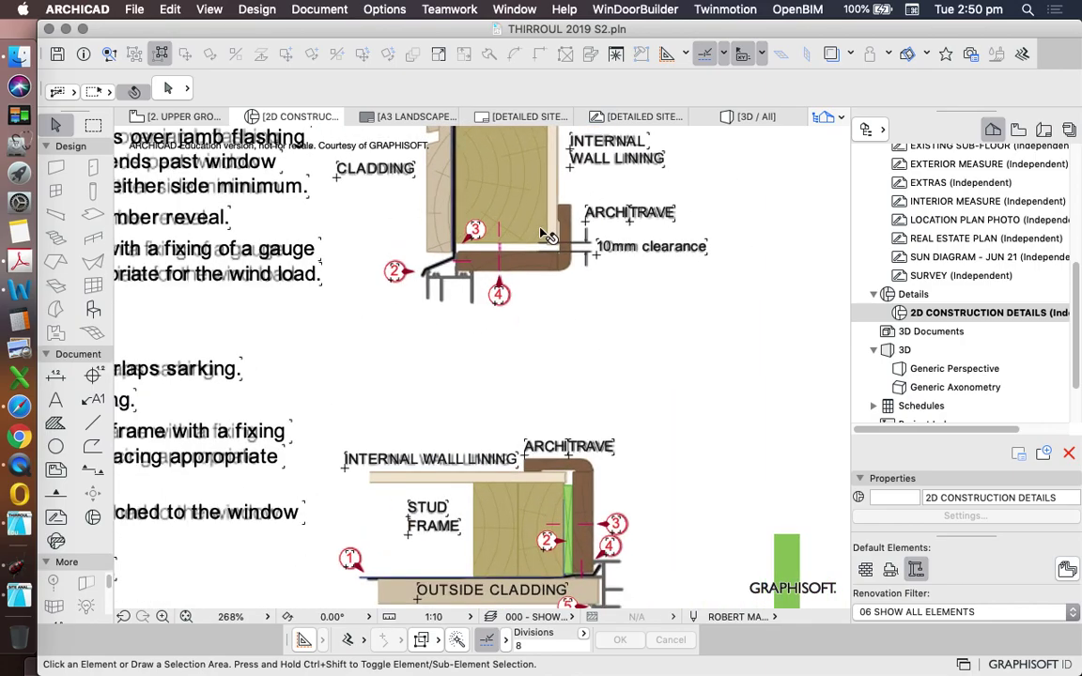
left_click(523, 361)
scroll(563, 320, "down", 4)
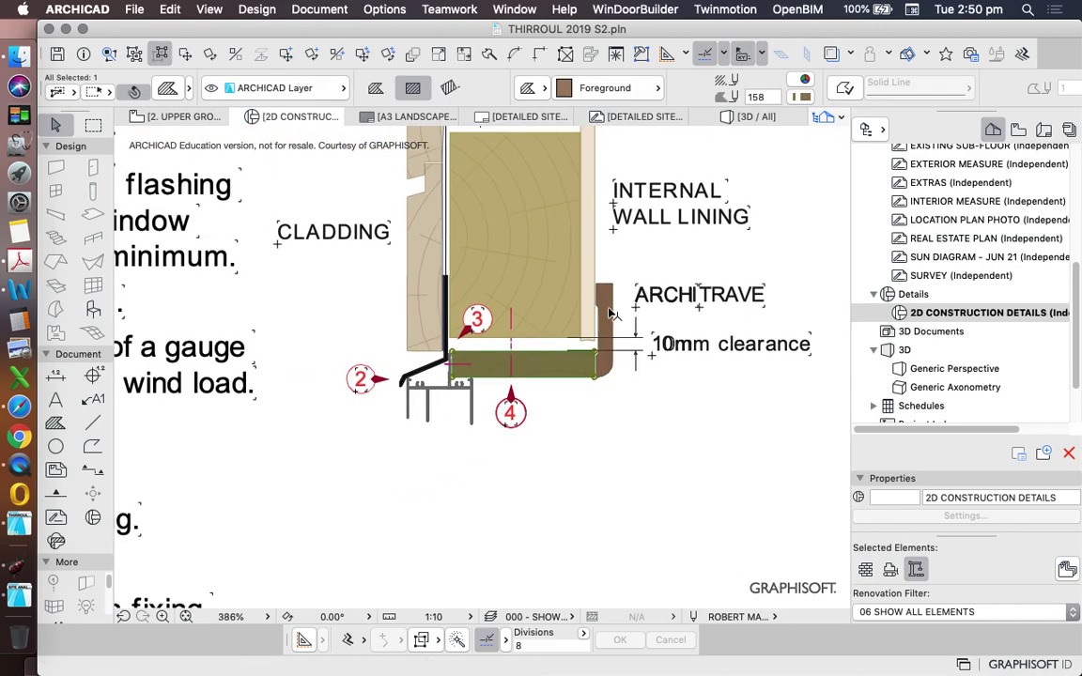
scroll(582, 282, "up", 2)
left_click(612, 295, "shift")
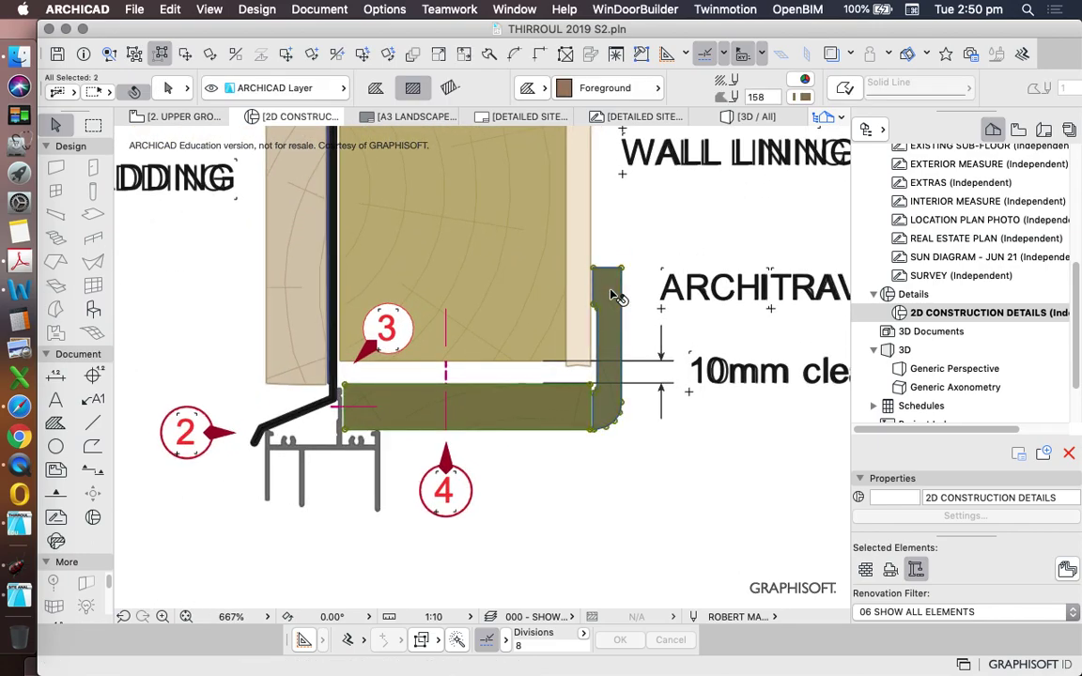
left_click(299, 414, "shift")
left_click(328, 452, "shift")
scroll(447, 379, "down", 2)
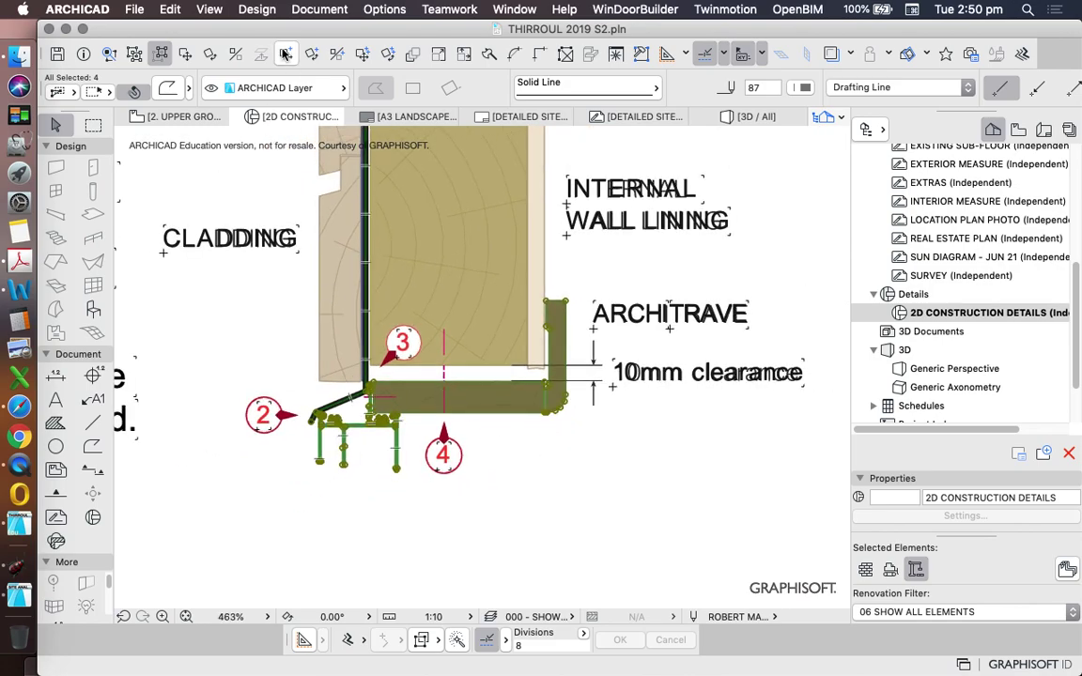
scroll(347, 362, "up", 3)
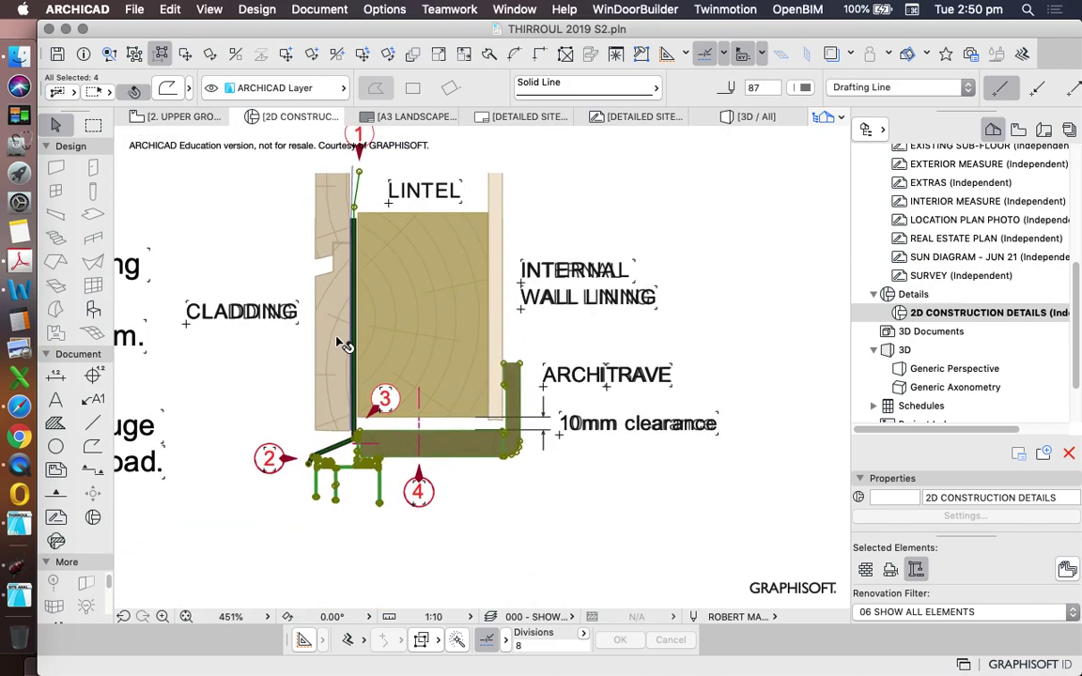
left_click(306, 316, "shift")
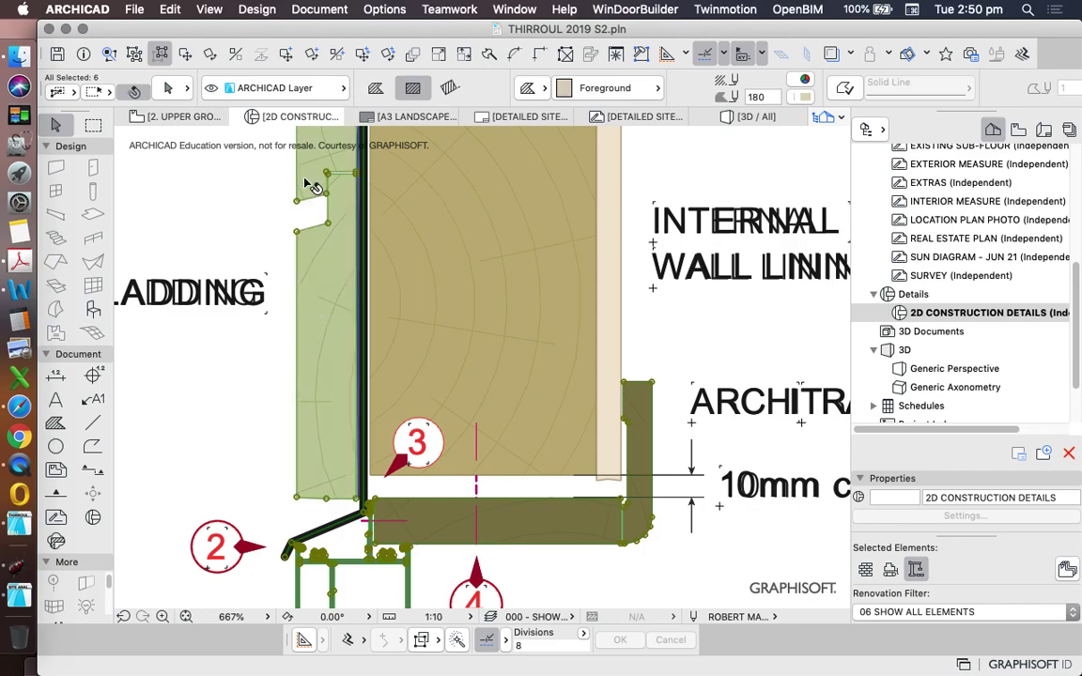
- Drag a copy of the selected head elements from the guide lintel's lower outer corner to the section lintel's lower outer corner
left_click(286, 54)
scroll(379, 466, "up", 8)
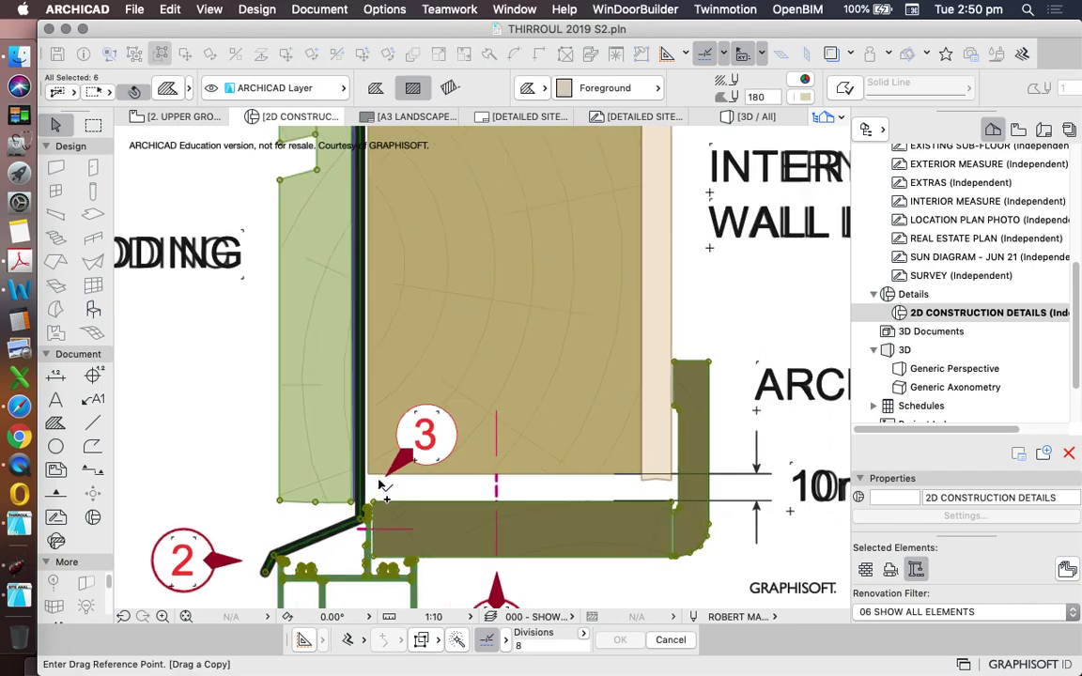
left_click(353, 467)
scroll(432, 338, "down", 10)
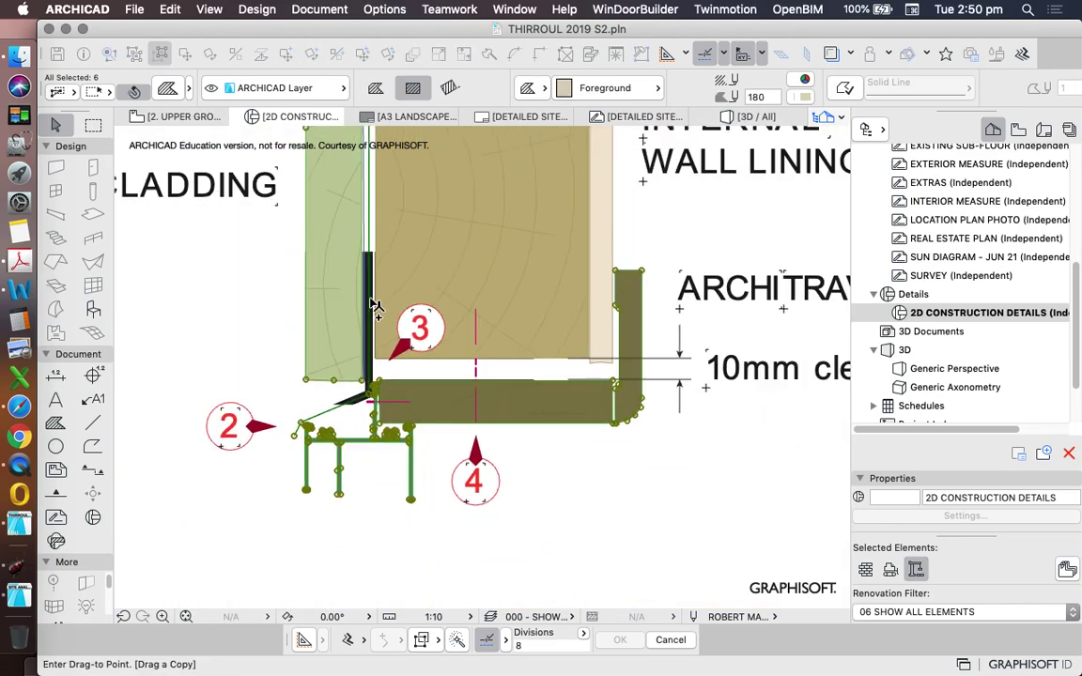
scroll(587, 359, "up", 10)
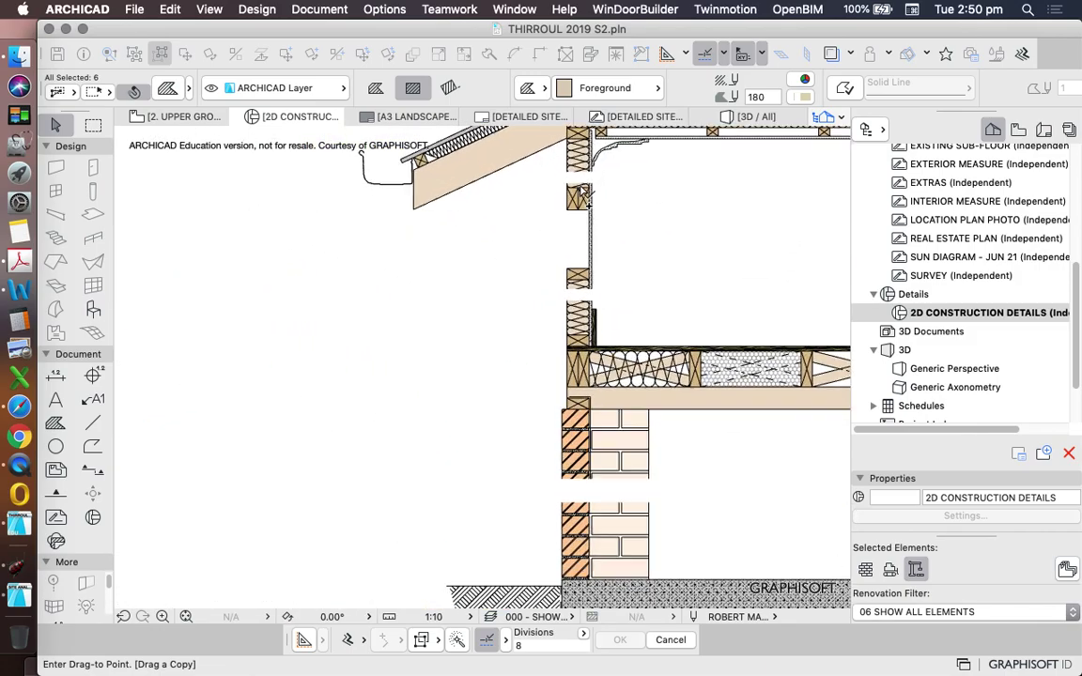
scroll(549, 253, "up", 5)
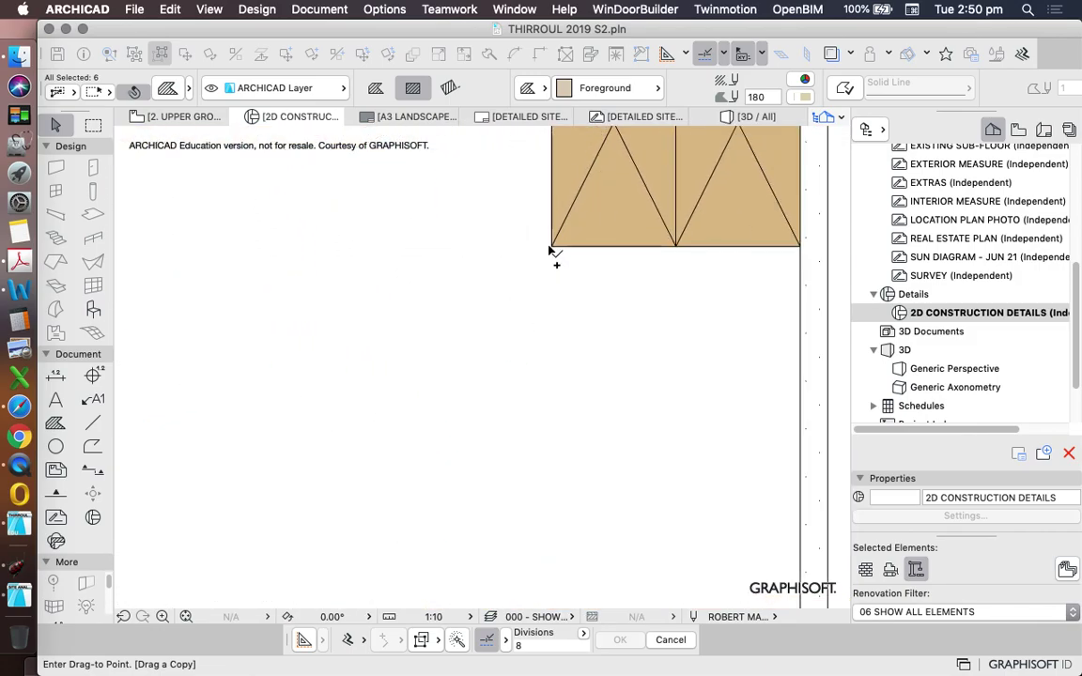
left_click(554, 252)
- Resize the copied head elements to 50%, using the section lintel's lower outer corner as the resizing centerpoint
scroll(658, 329, "down", 8)
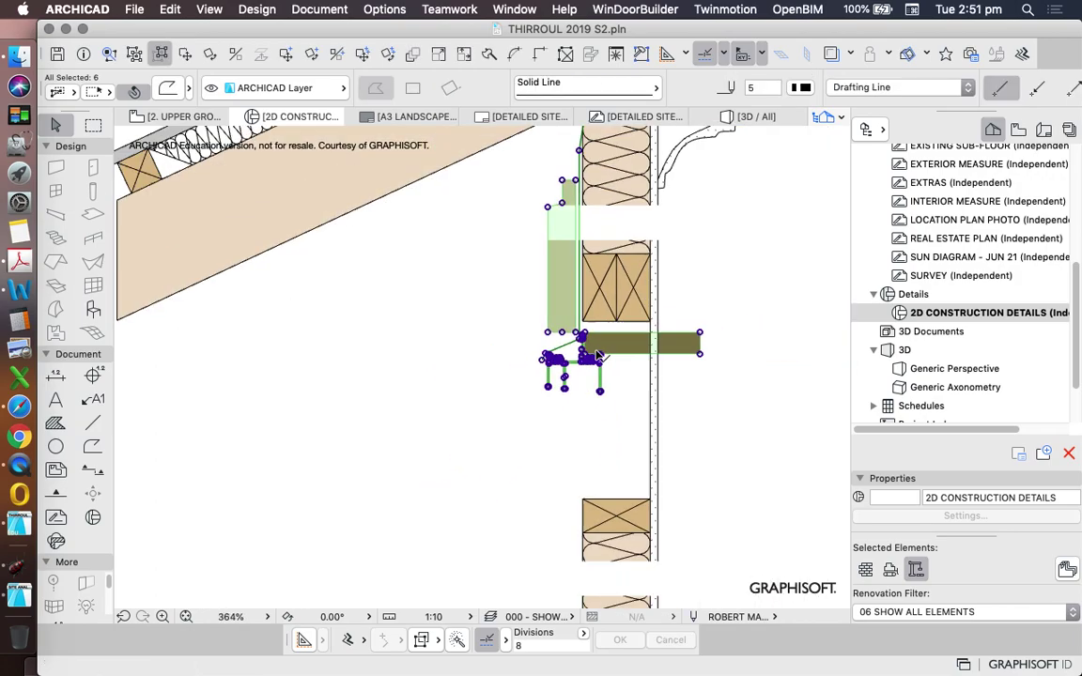
scroll(655, 338, "up", 5)
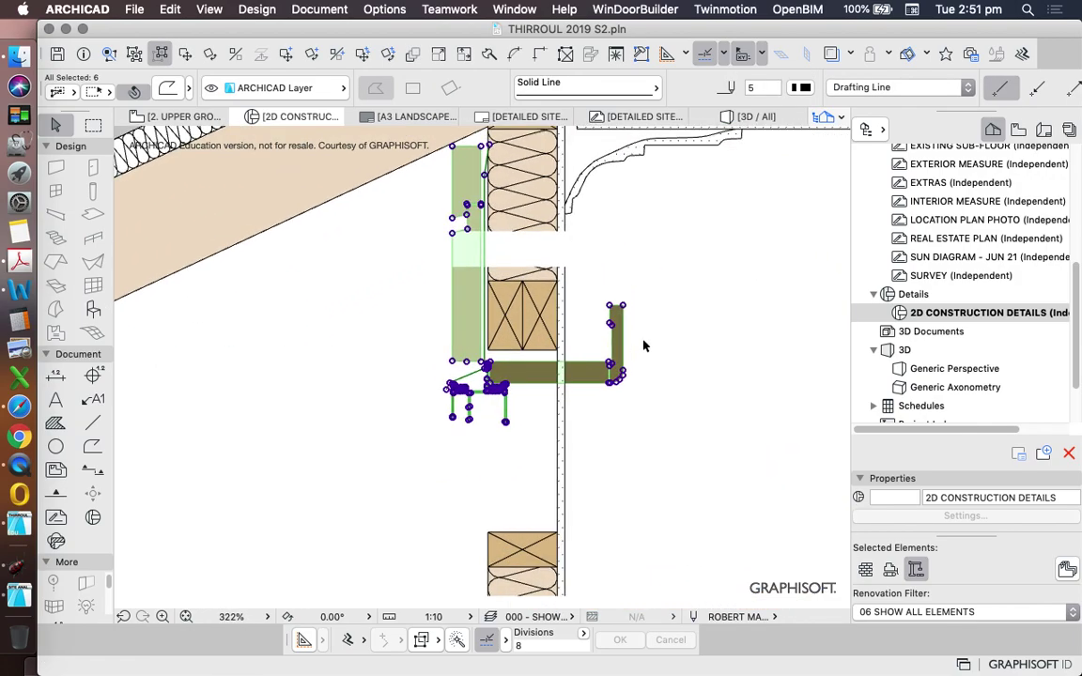
scroll(599, 350, "down", 3)
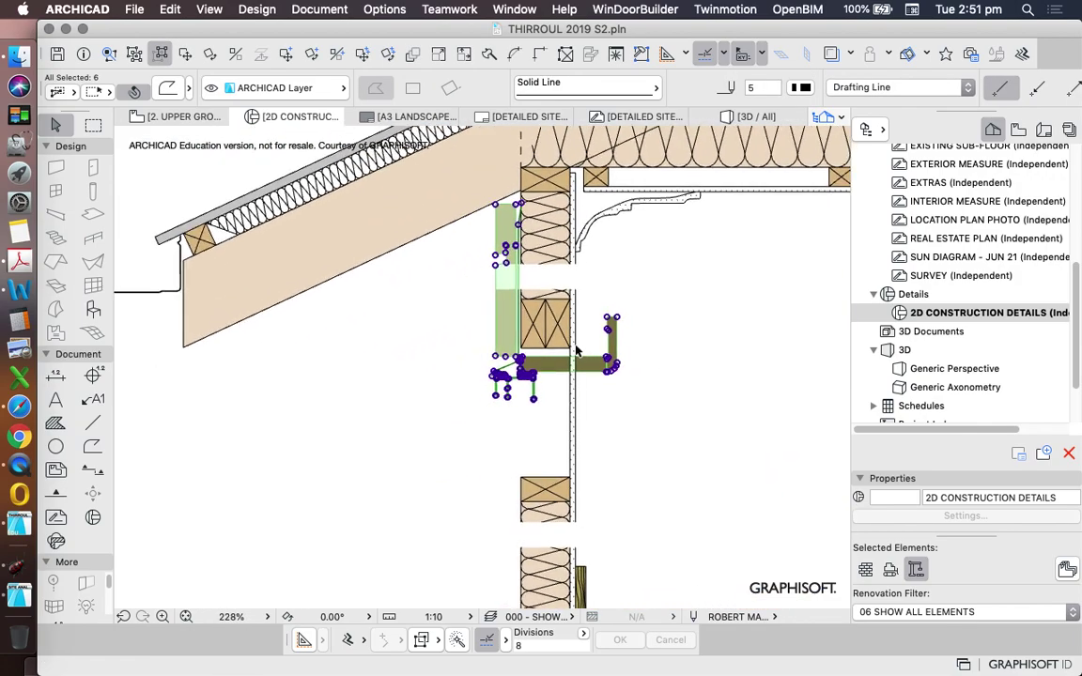
scroll(574, 350, "up", 4)
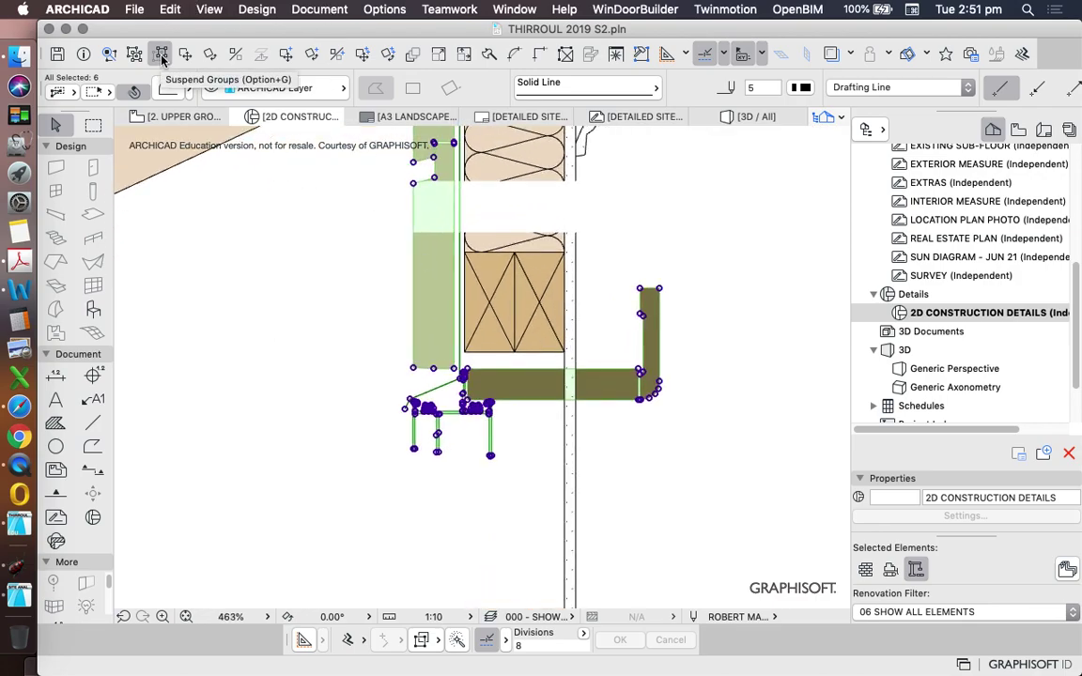
scroll(416, 230, "down", 2)
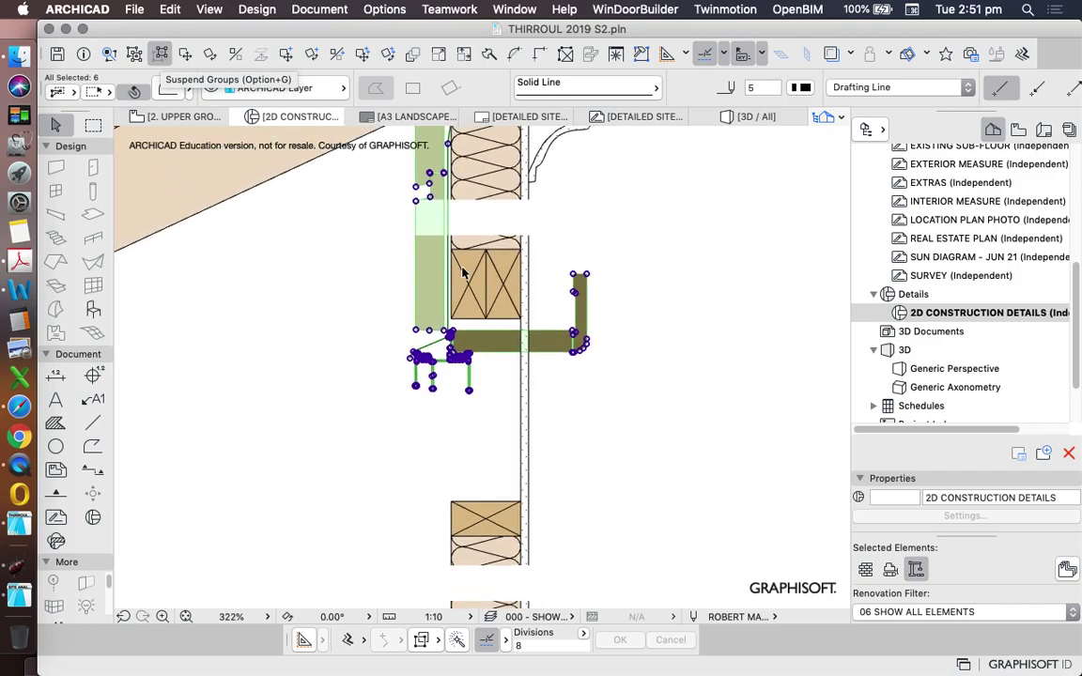
left_click(170, 10)
mouse_move(317, 352)
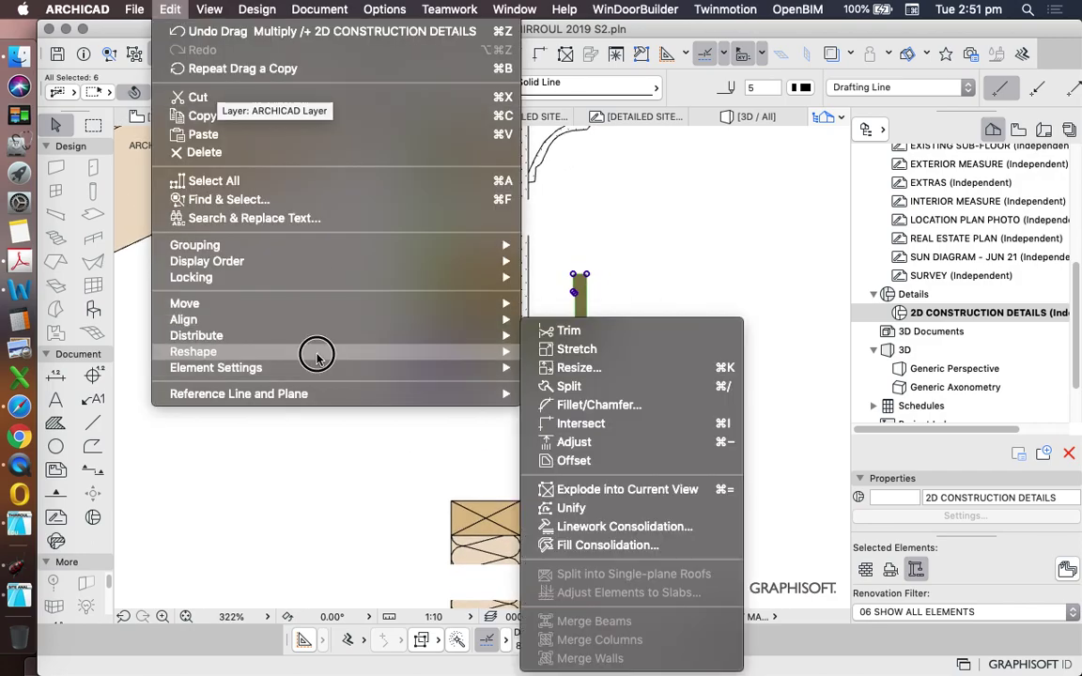
left_click(609, 366)
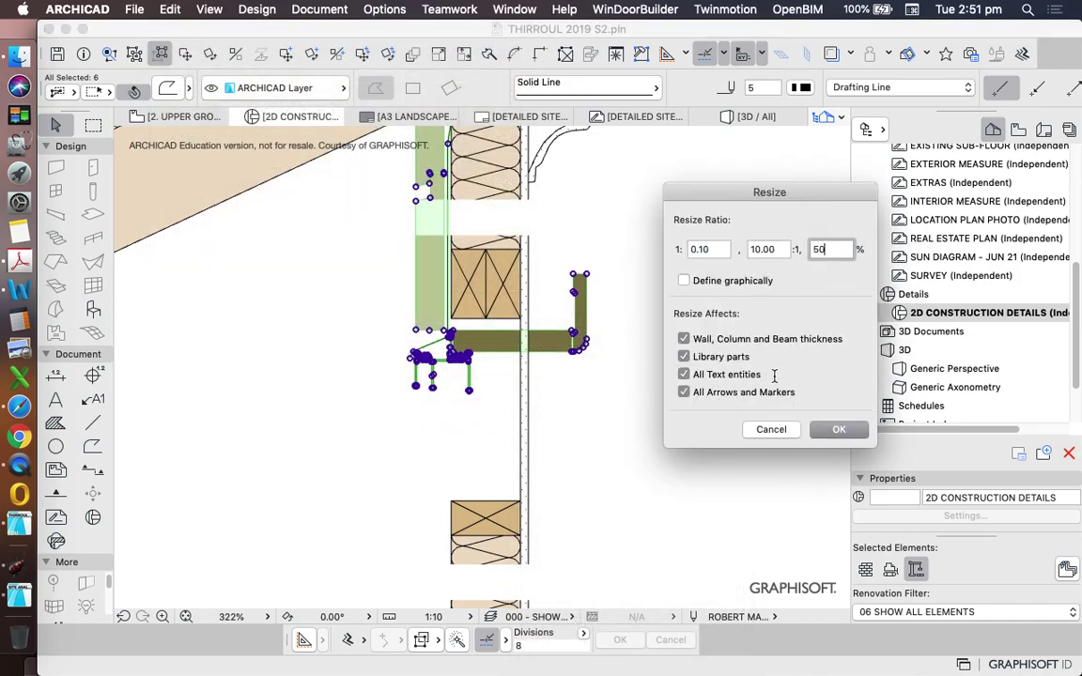
left_click(865, 430)
scroll(464, 330, "up", 5)
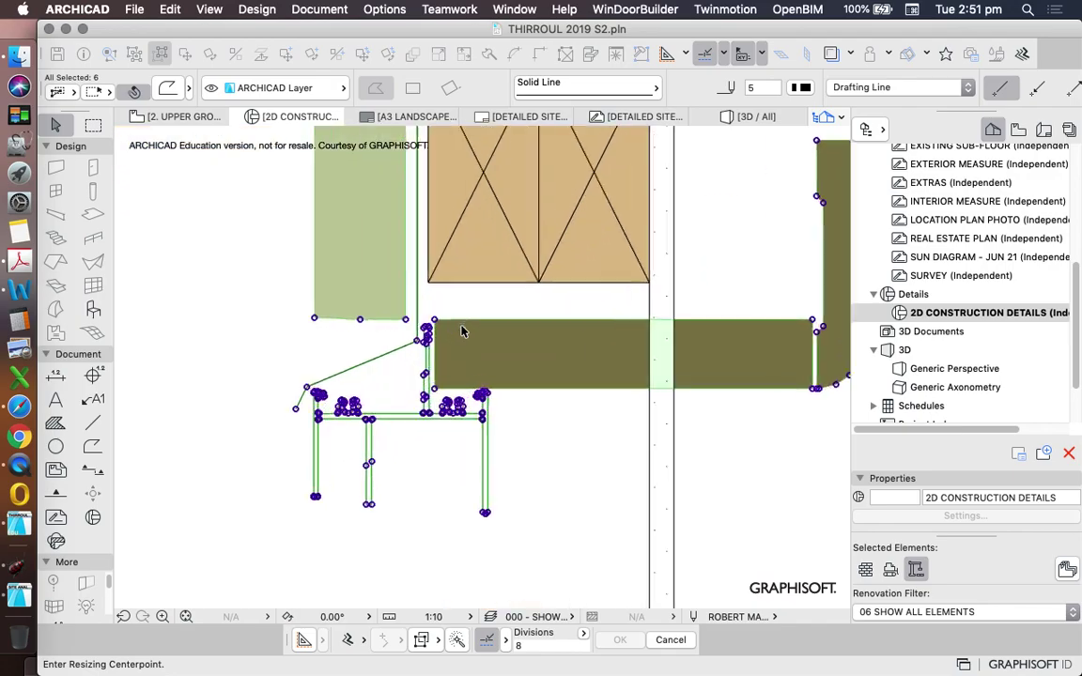
left_click(424, 278)
- Measure the lintel's width in the guide's head detail with a temporary line
scroll(564, 361, "down", 8)
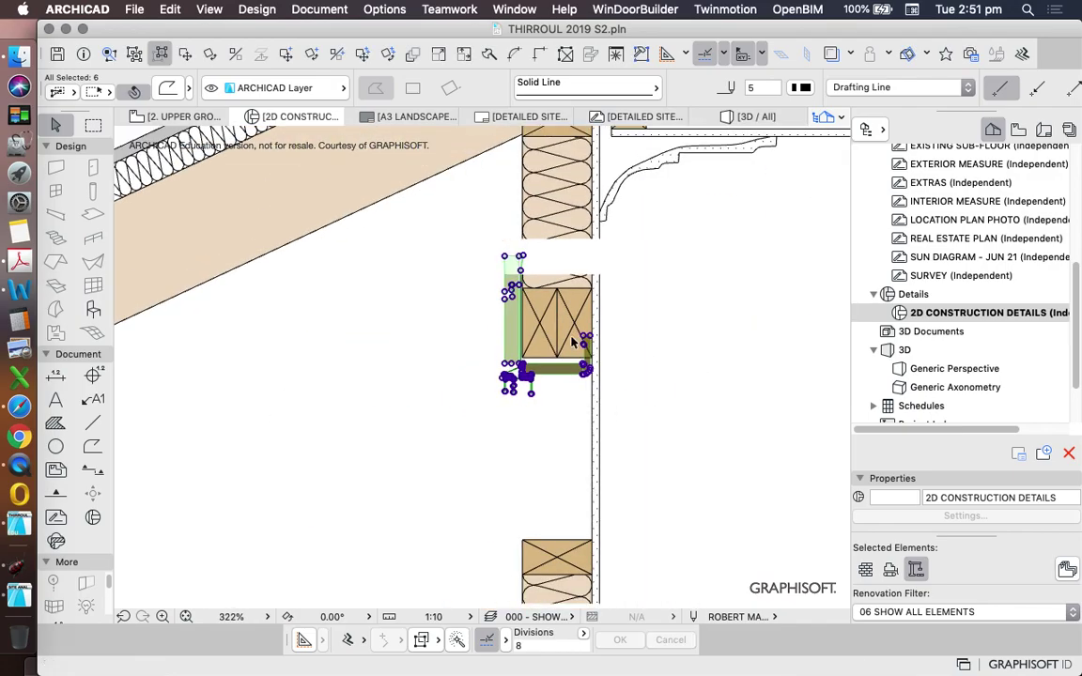
scroll(694, 415, "down", 5)
scroll(357, 394, "up", 8)
scroll(316, 360, "up", 5)
left_click(92, 423)
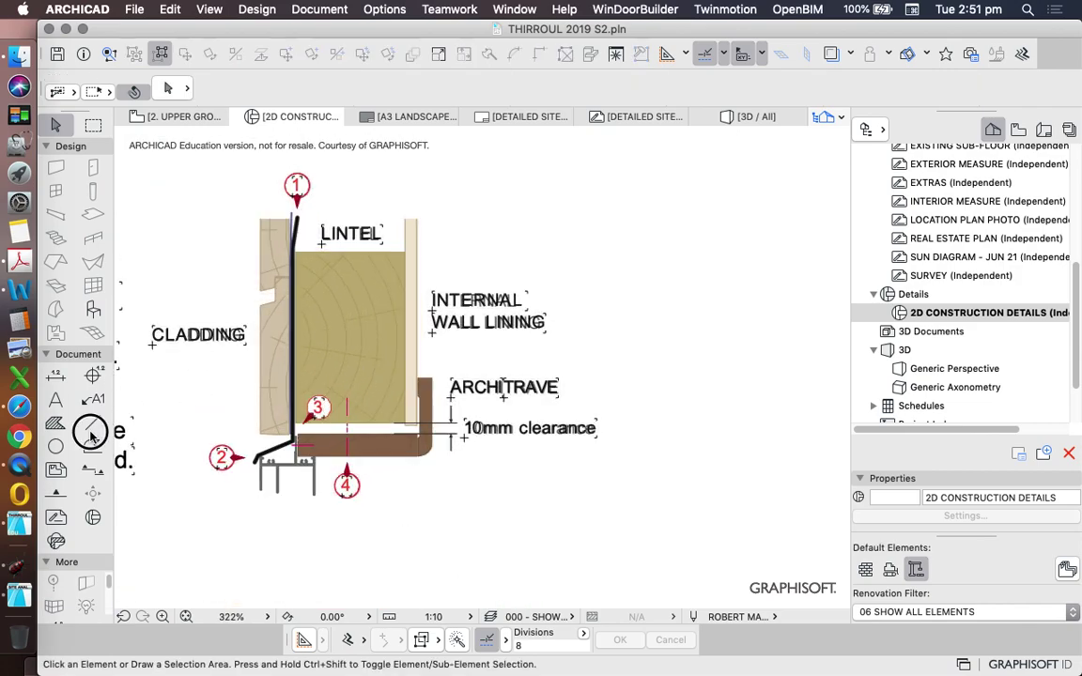
left_click(403, 330)
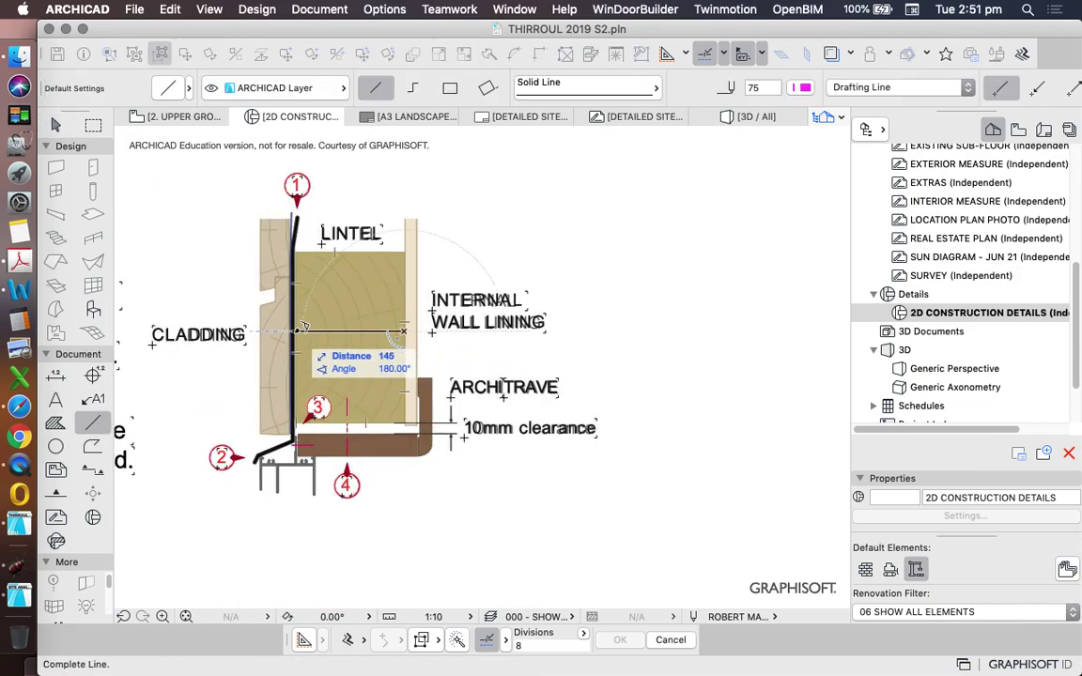
key("Escape")
- Examine how the resized reveal, architrave, flashing and cladding fit the section's double lintel and internal wall lining
scroll(299, 329, "down", 10)
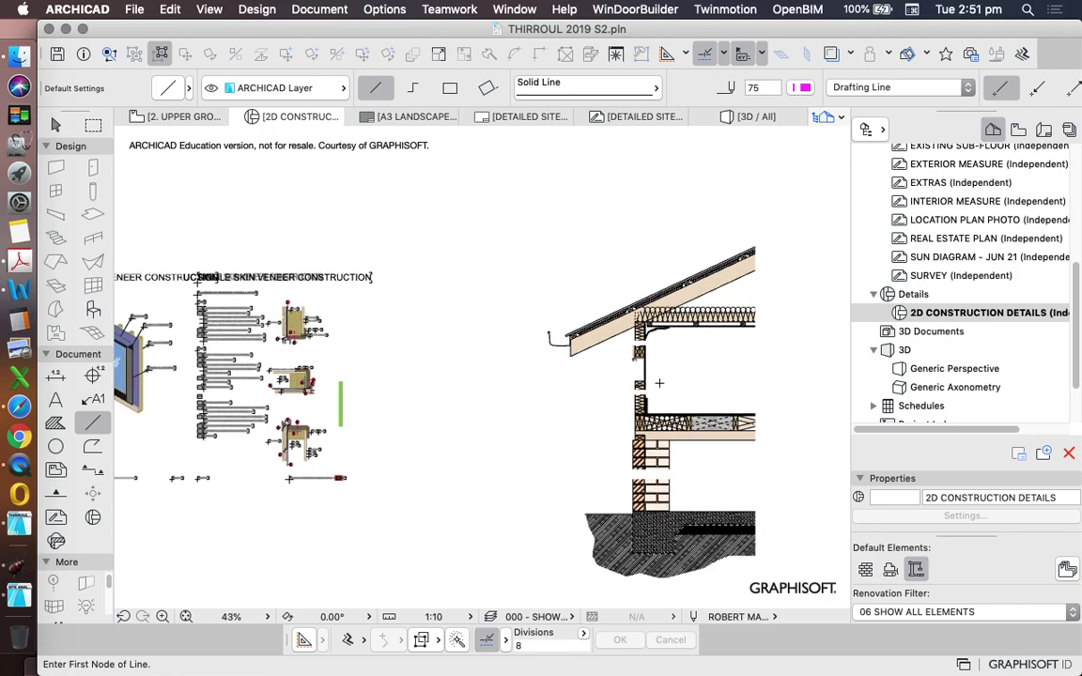
scroll(657, 374, "up", 10)
scroll(594, 310, "up", 3)
scroll(524, 301, "down", 4)
scroll(541, 285, "up", 8)
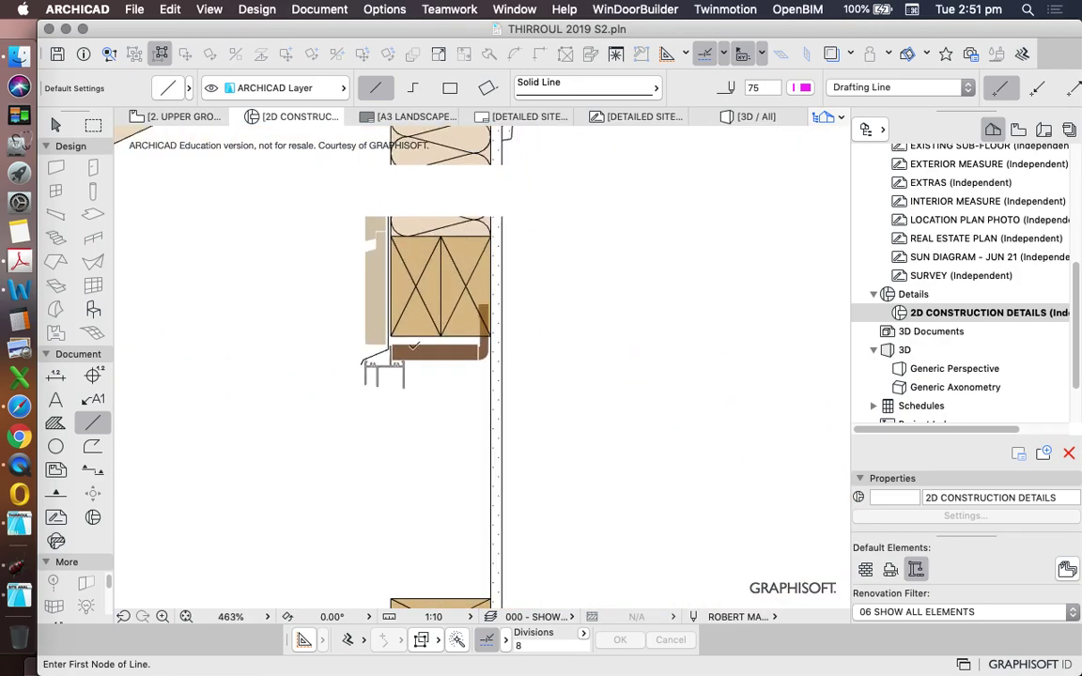
scroll(504, 336, "up", 4)
key("Escape")
scroll(435, 264, "up", 5)
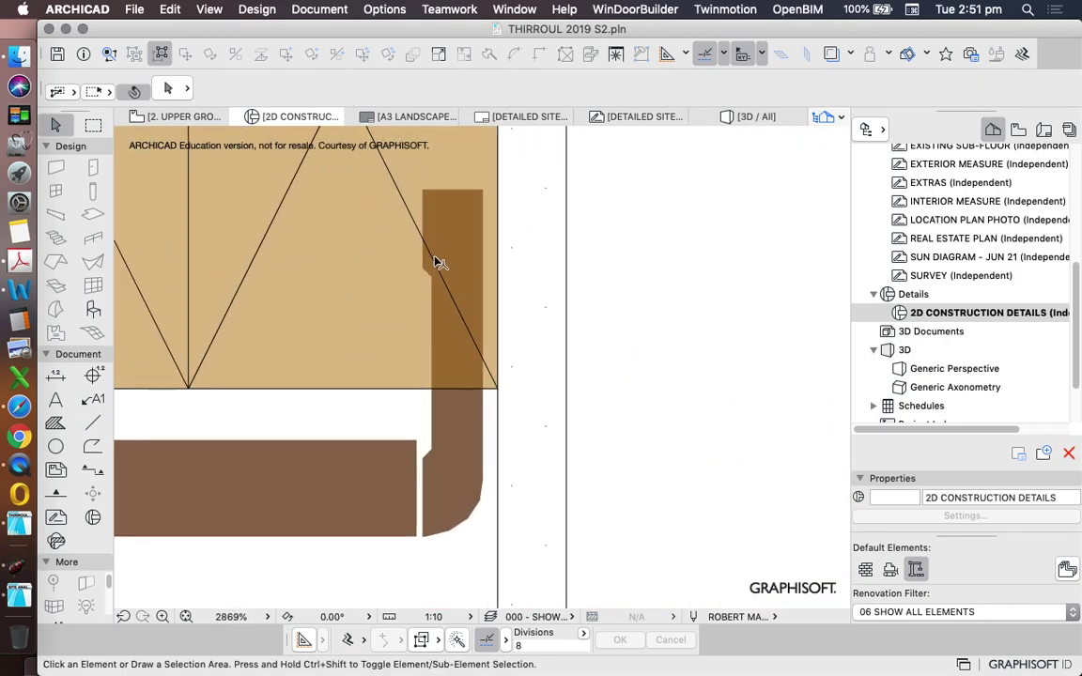
scroll(519, 284, "down", 2)
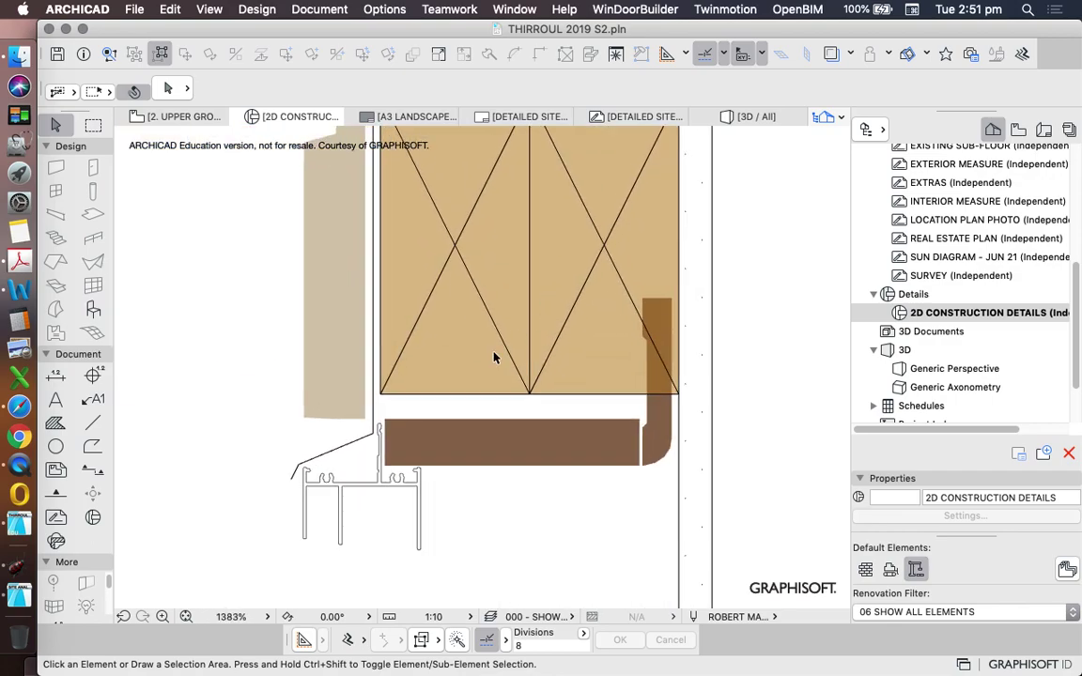
scroll(395, 404, "down", 2)
scroll(403, 318, "up", 2)
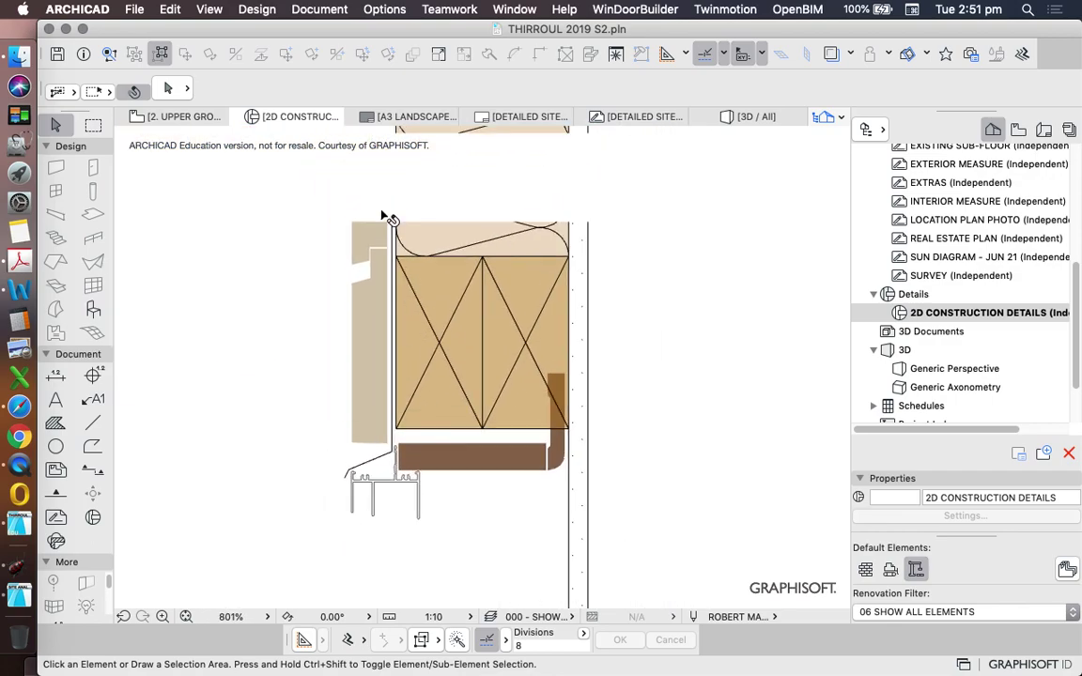
scroll(407, 264, "up", 2)
left_click(420, 269)
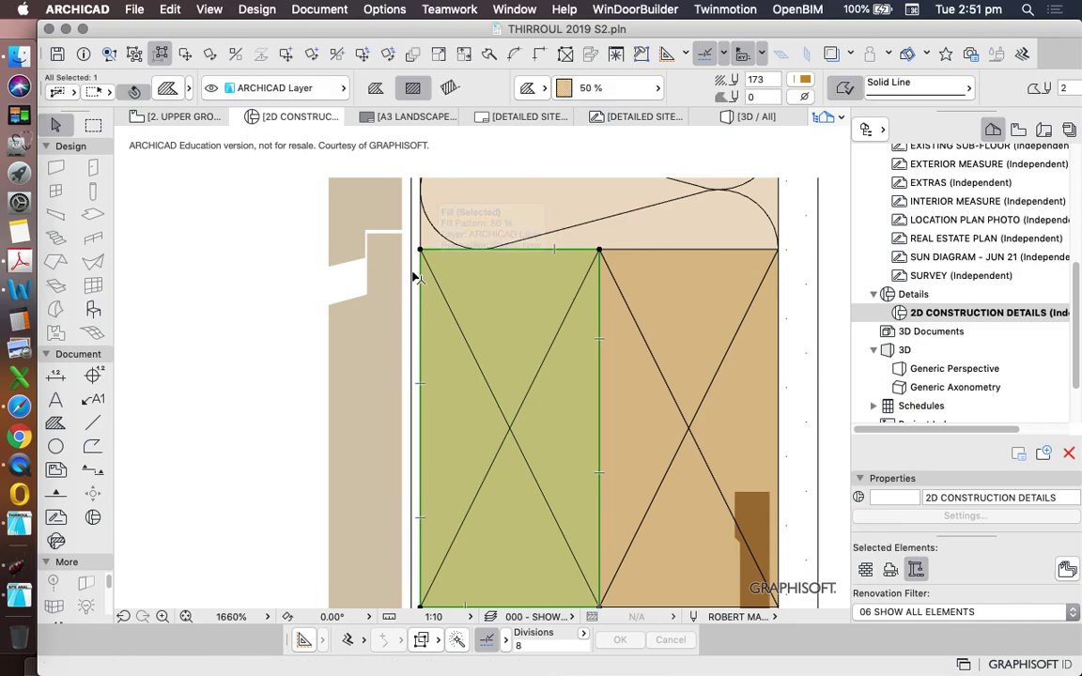
scroll(414, 295, "down", 2)
left_click(418, 307)
scroll(441, 301, "down", 2)
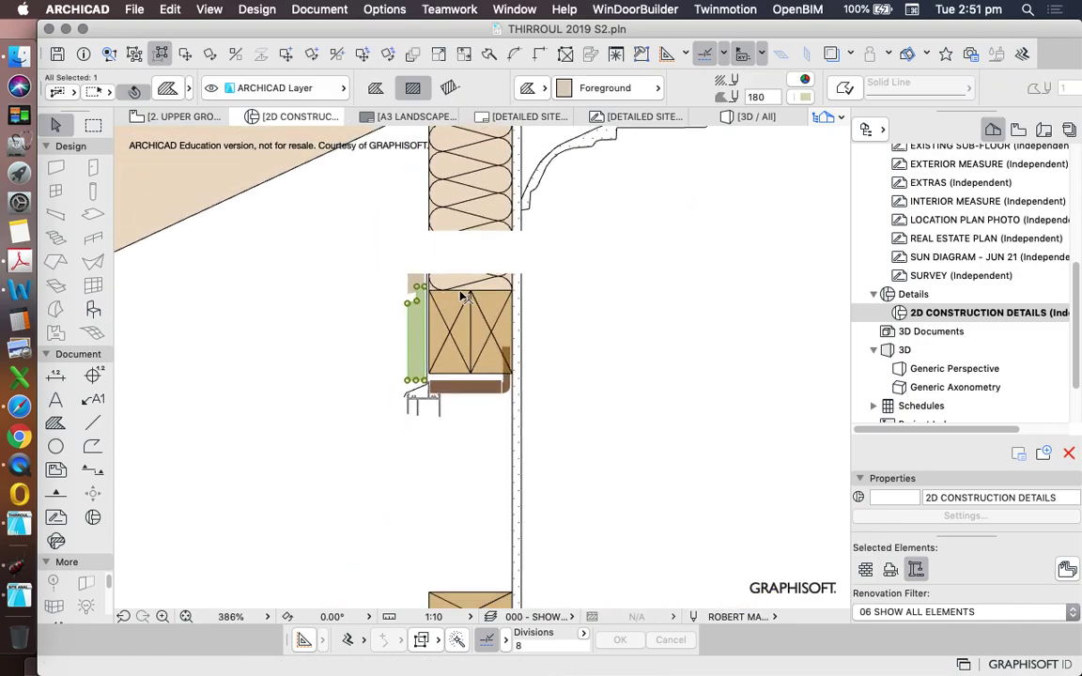
key("Escape")
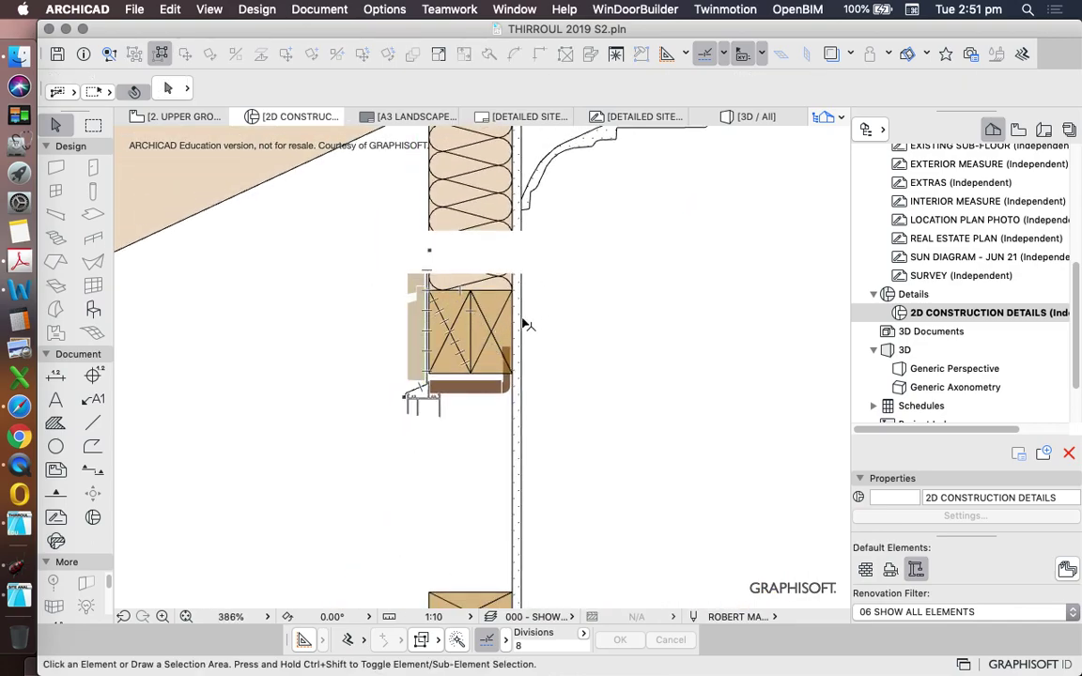
- Toggle the True Line Weight display in the construction detail view
scroll(550, 278, "up", 3)
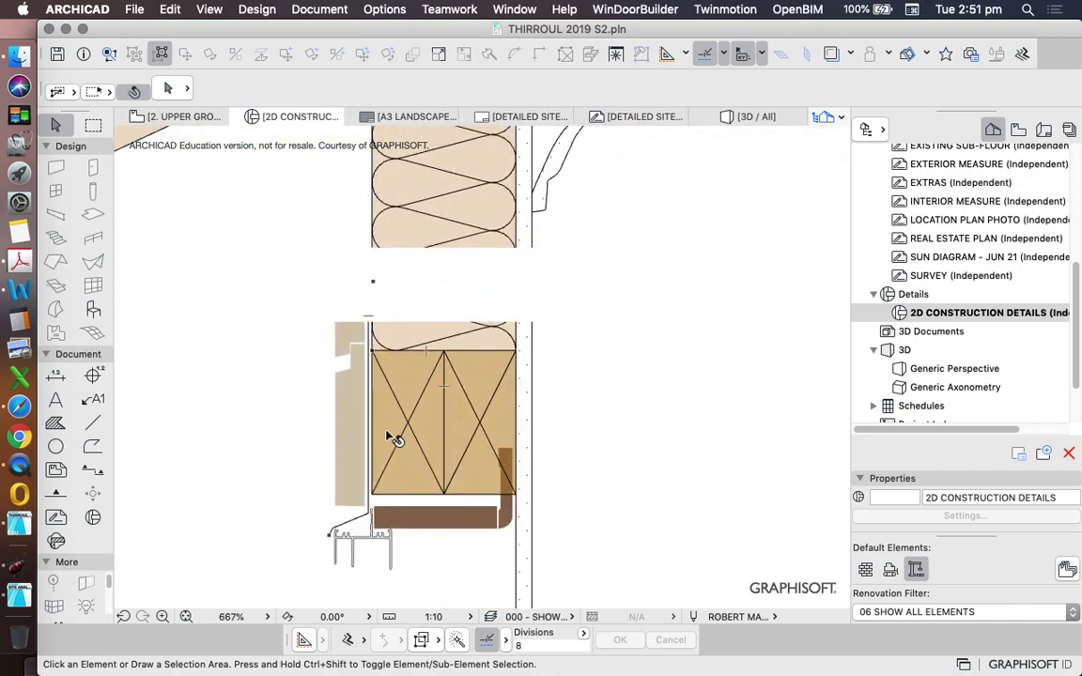
scroll(357, 422, "up", 2)
right_click(259, 363)
left_click(331, 416)
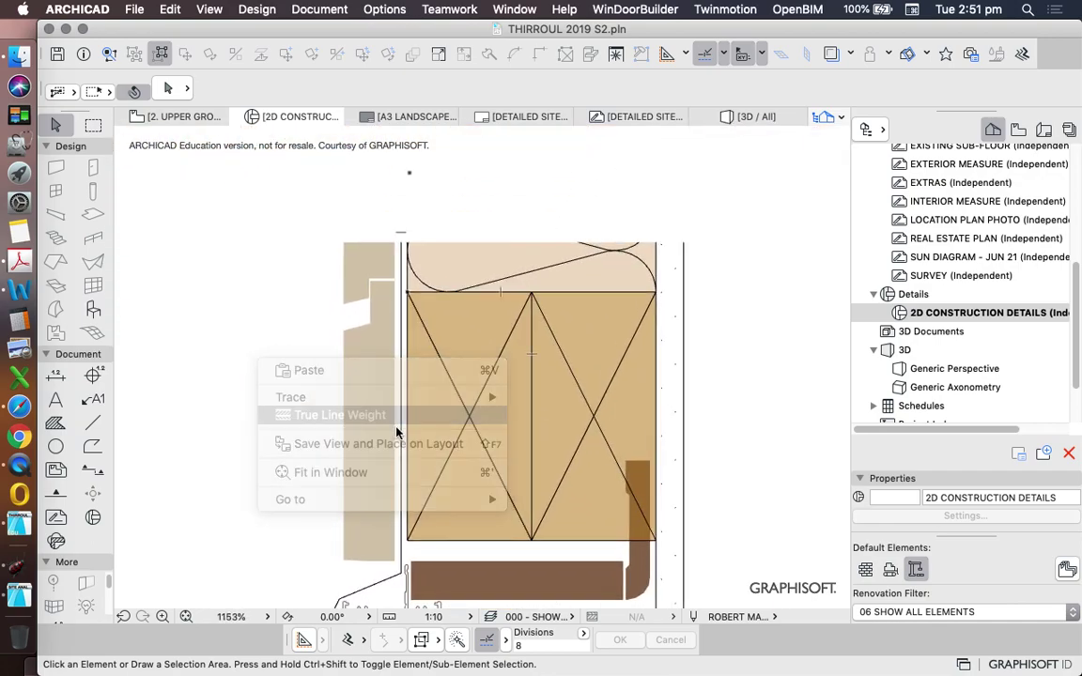
- Examine the window head elements and the surrounding wall section with true line weights displayed
scroll(448, 406, "down", 4)
scroll(405, 437, "up", 4)
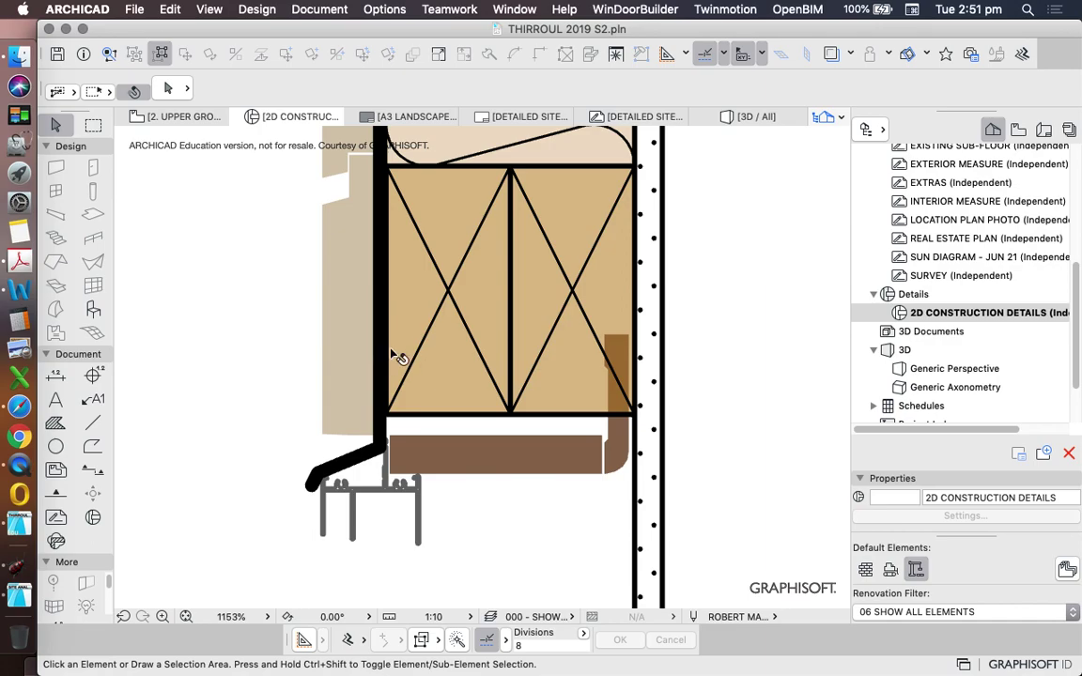
scroll(392, 367, "down", 4)
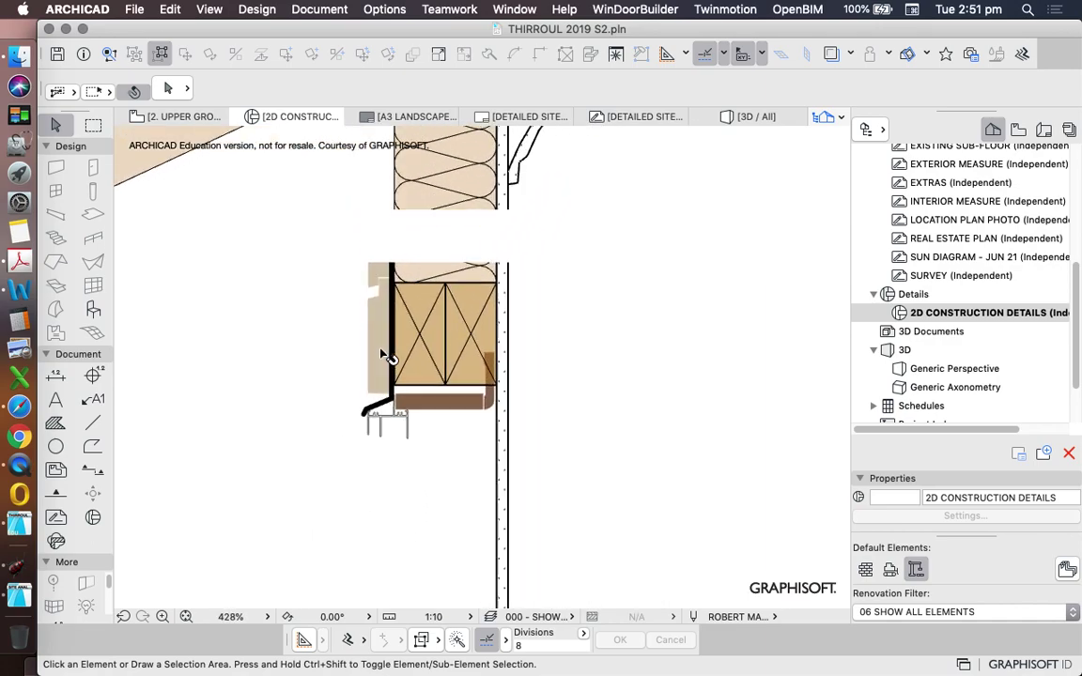
scroll(386, 357, "up", 1)
scroll(342, 435, "down", 1)
scroll(433, 422, "down", 3)
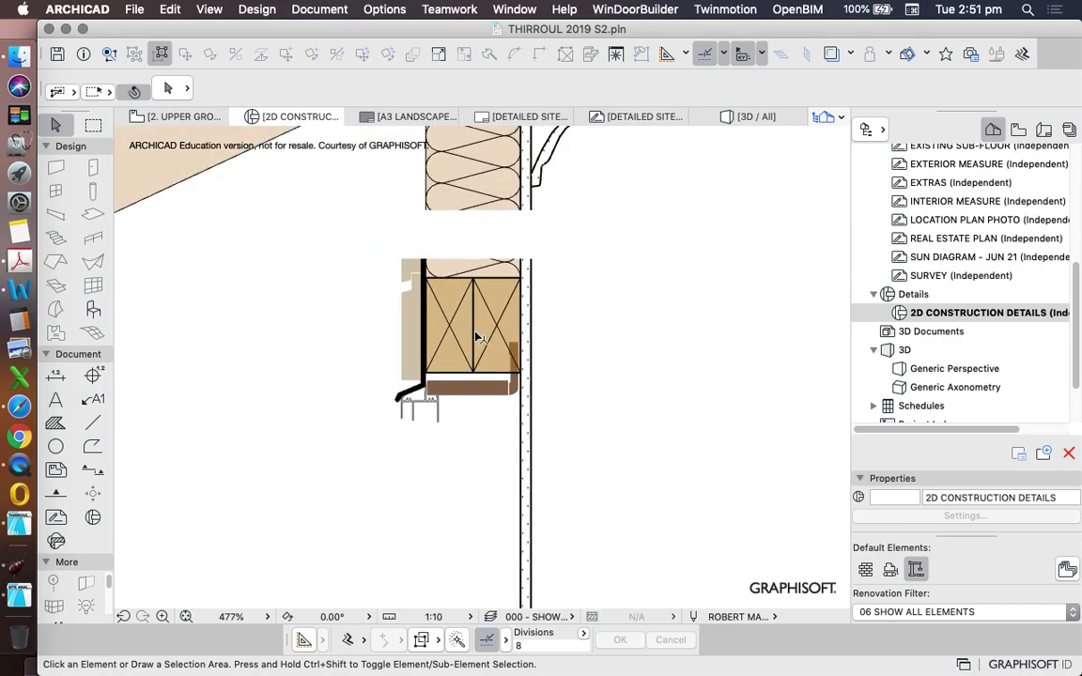
scroll(569, 297, "down", 2)
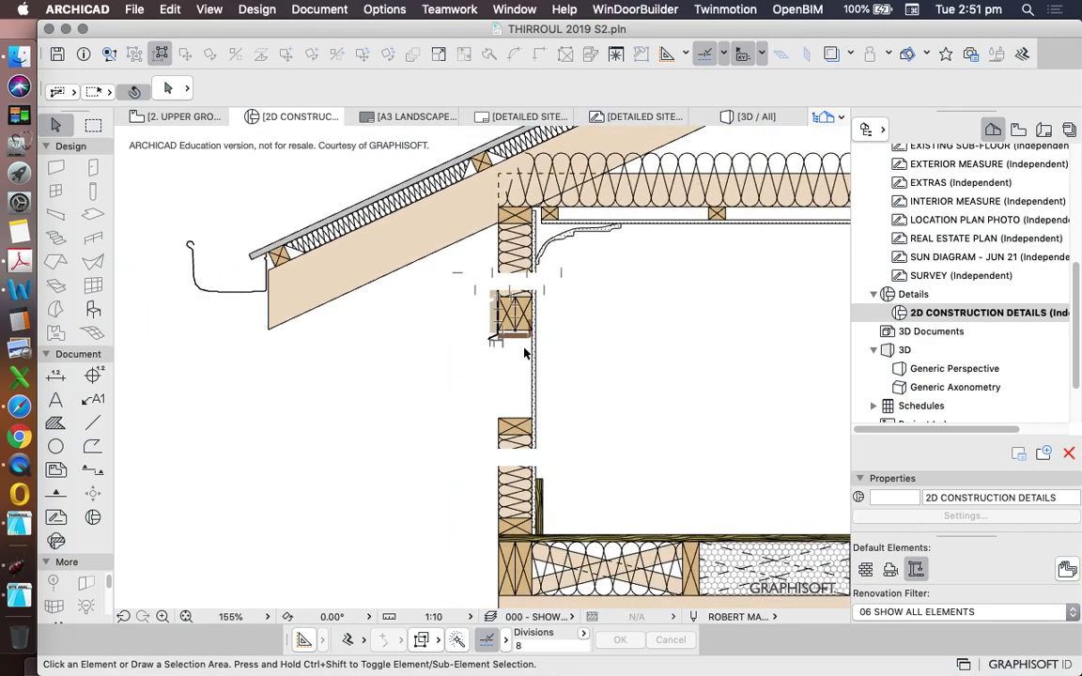
scroll(522, 355, "up", 3)
- Turn off the True Line Weight display in the construction detail view
right_click(295, 212)
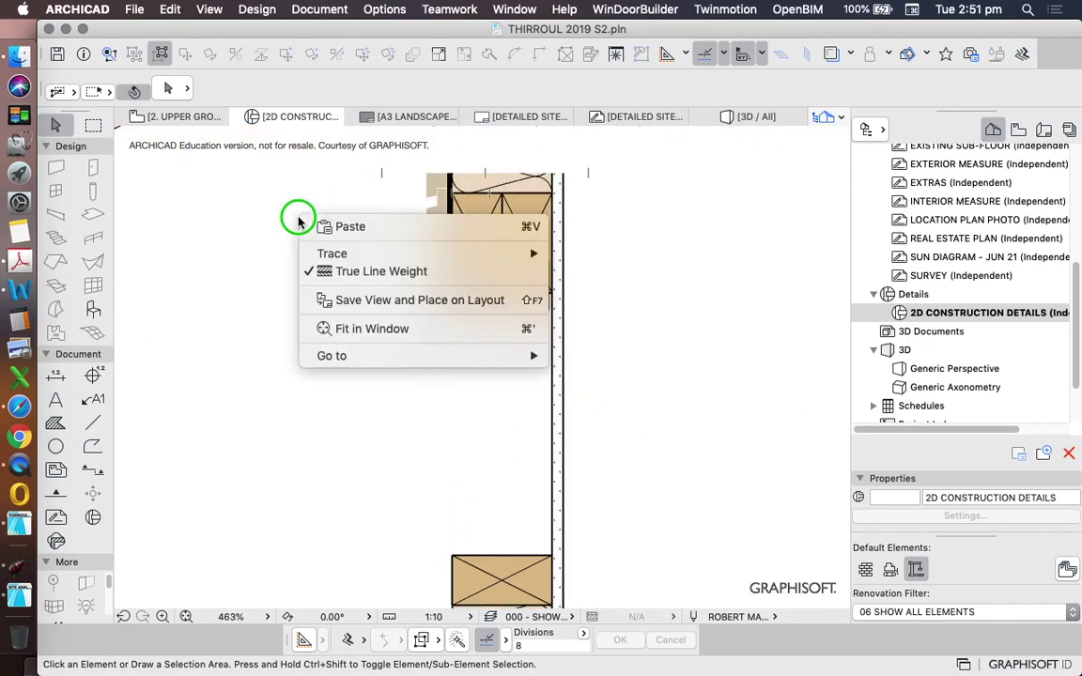
left_click(362, 270)
scroll(564, 407, "down", 1)
scroll(565, 408, "up", 2)
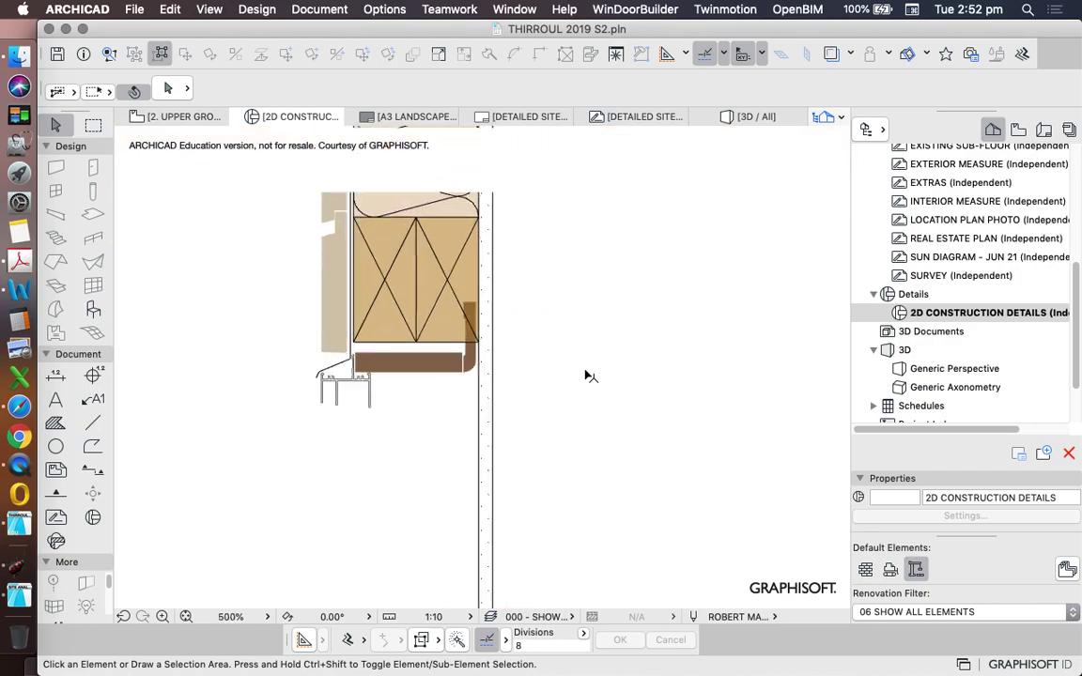
scroll(519, 369, "down", 4)
scroll(372, 326, "down", 3)
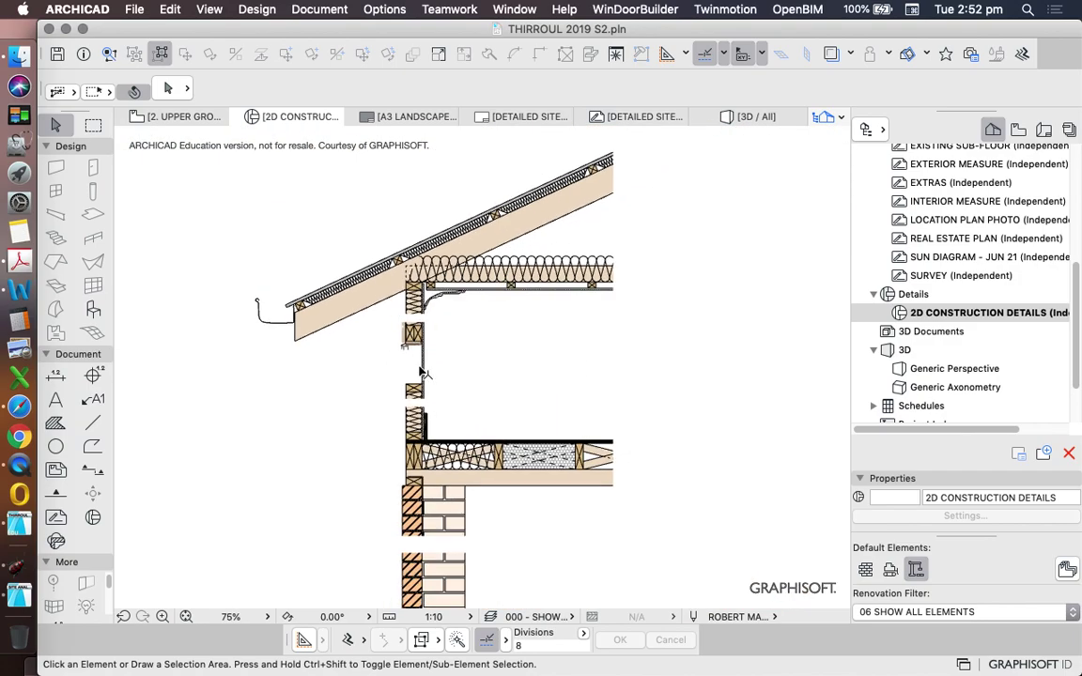
- Pick up the Wood 90 fill settings from the skirting board
scroll(449, 329, "up", 8)
scroll(449, 328, "down", 1)
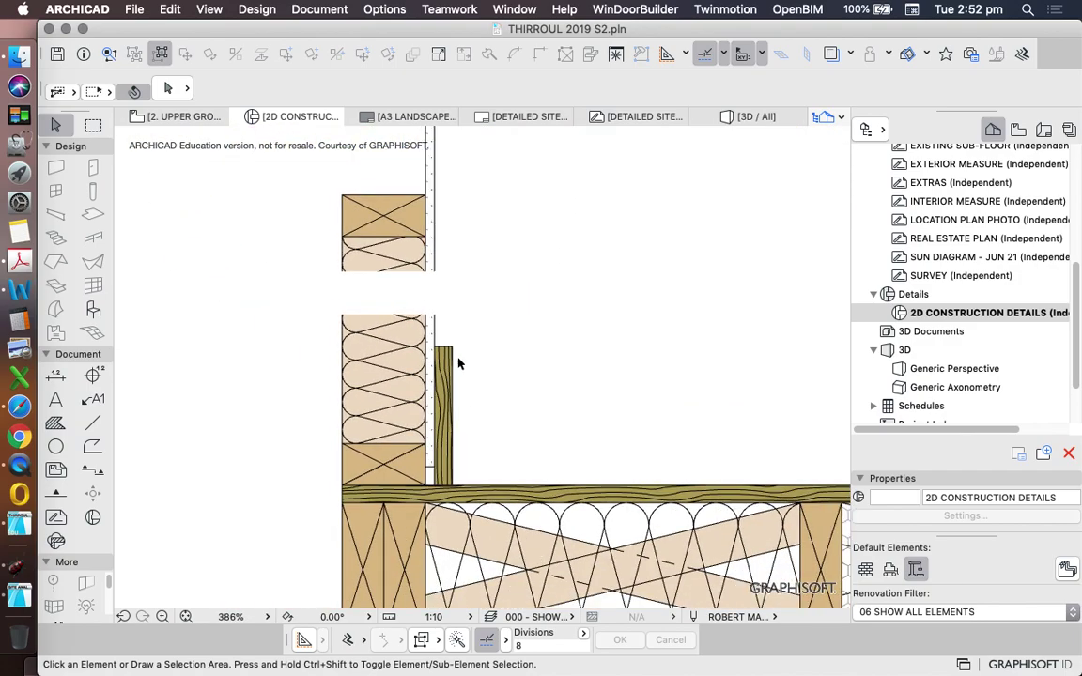
left_click(453, 351, "alt")
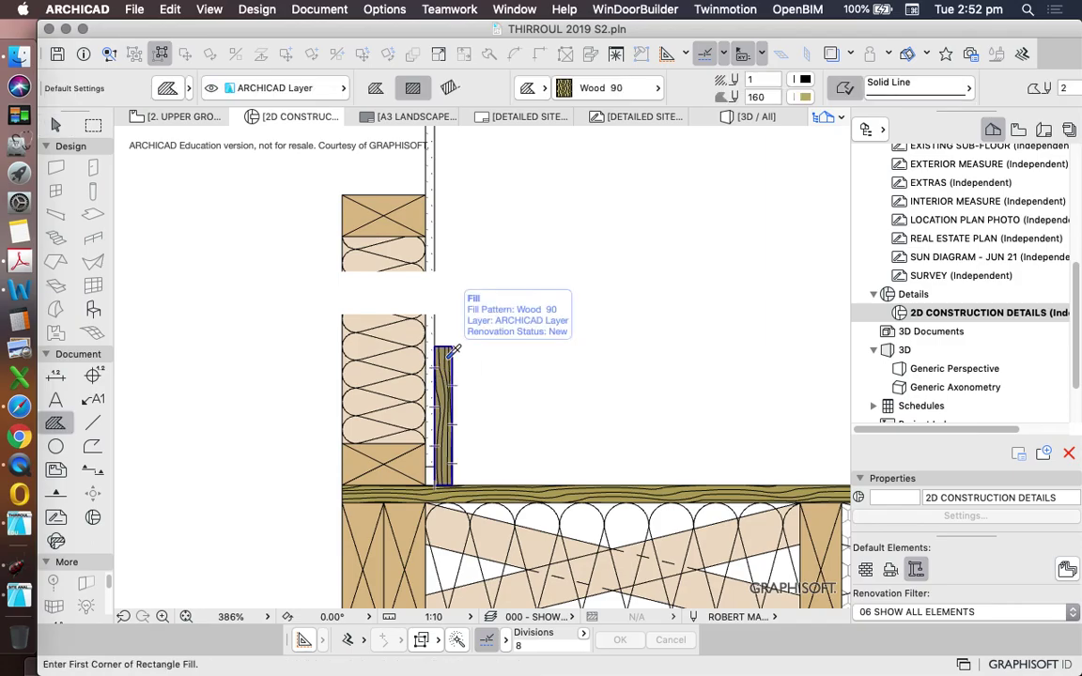
scroll(466, 375, "down", 10)
scroll(520, 490, "up", 15)
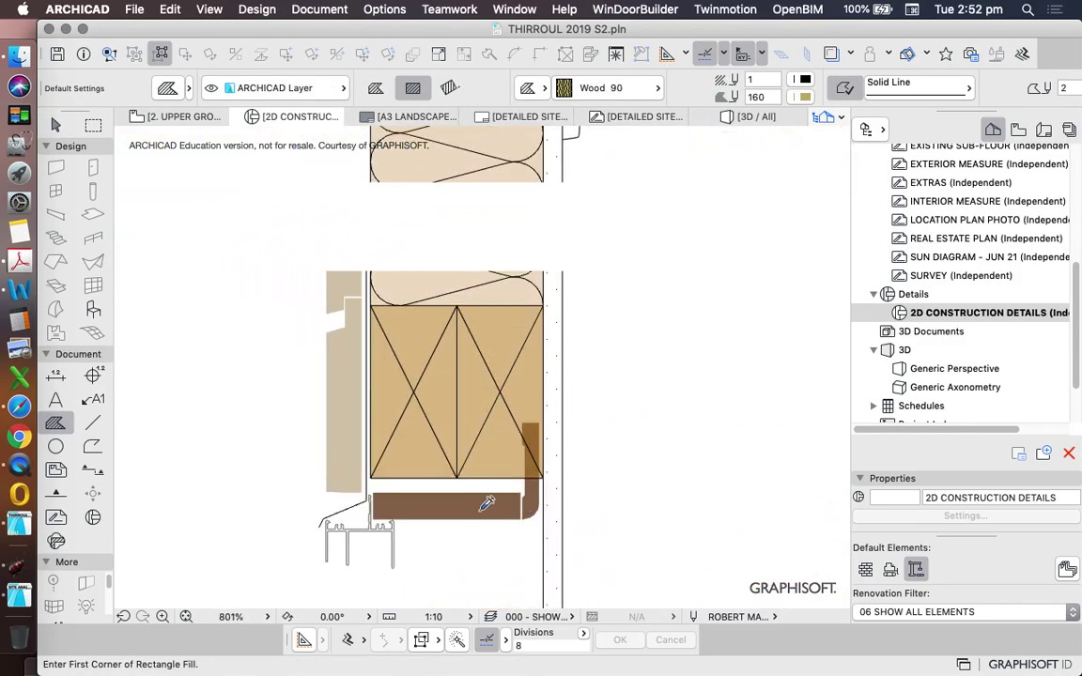
- Transfer the floorboards' Wood 00 fill settings to the horizontal timber reveal beneath the double lintel
scroll(602, 540, "down", 10)
scroll(602, 541, "up", 6)
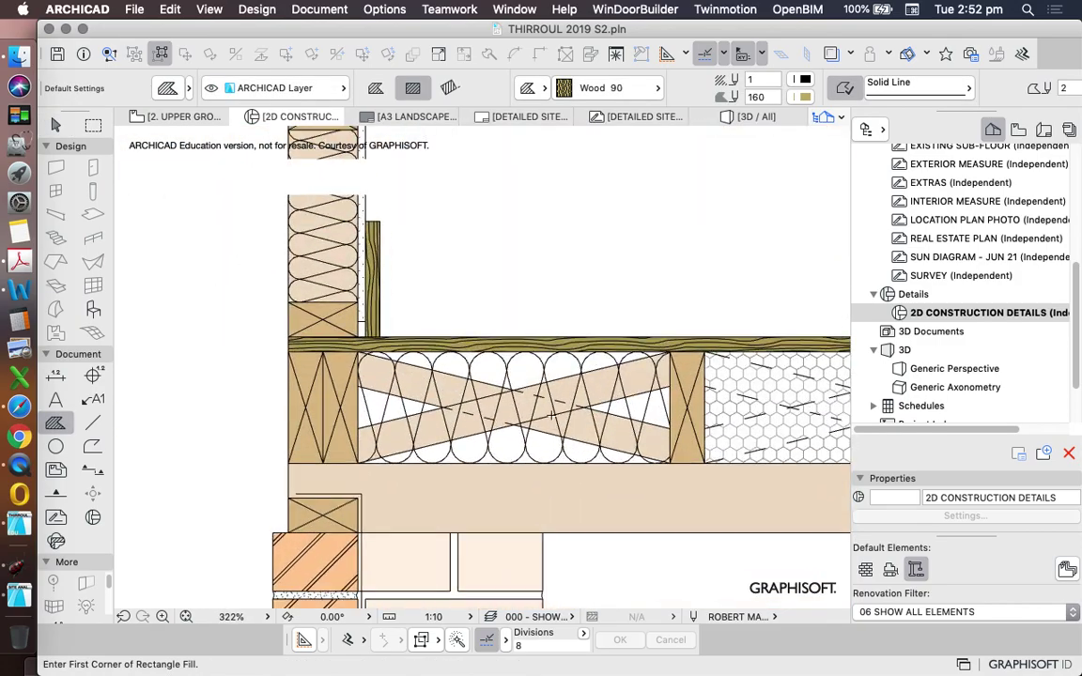
scroll(496, 335, "down", 6)
scroll(536, 539, "up", 12)
scroll(536, 539, "up", 1)
left_click(501, 475)
scroll(476, 263, "down", 6)
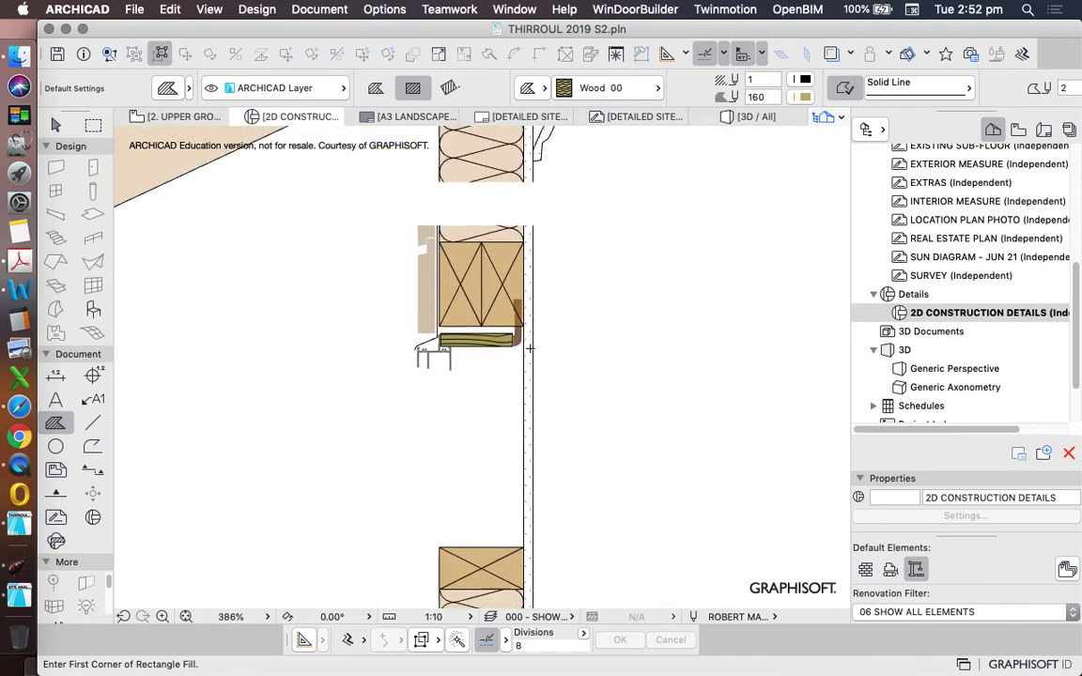
- Transfer the skirting board's Wood 90 fill settings to the architrave, undoing the fill change made to the lintel
scroll(528, 346, "up", 6)
scroll(485, 528, "down", 6)
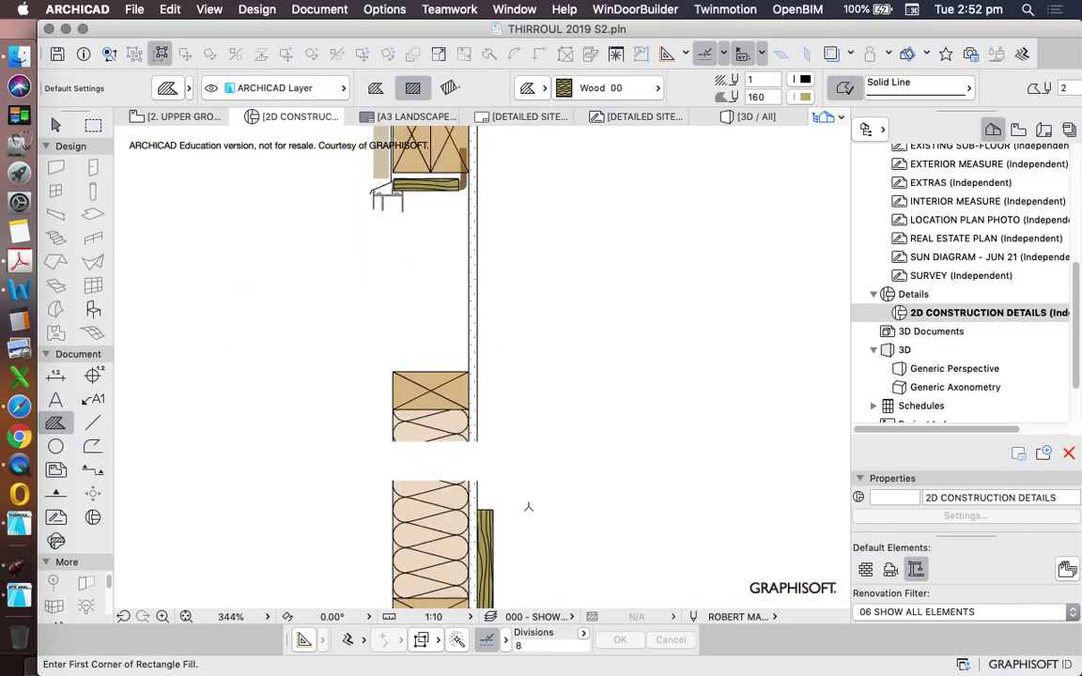
scroll(489, 528, "down", 3)
scroll(507, 531, "up", 9)
key("super+z")
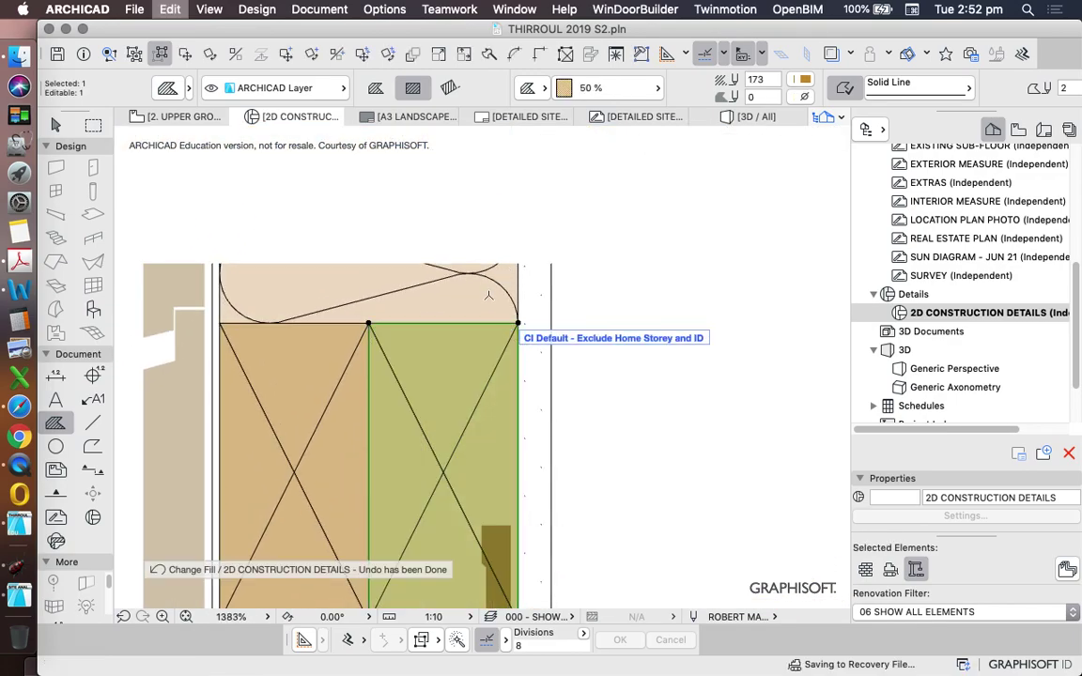
scroll(491, 402, "down", 7)
key("Escape")
key("Escape")
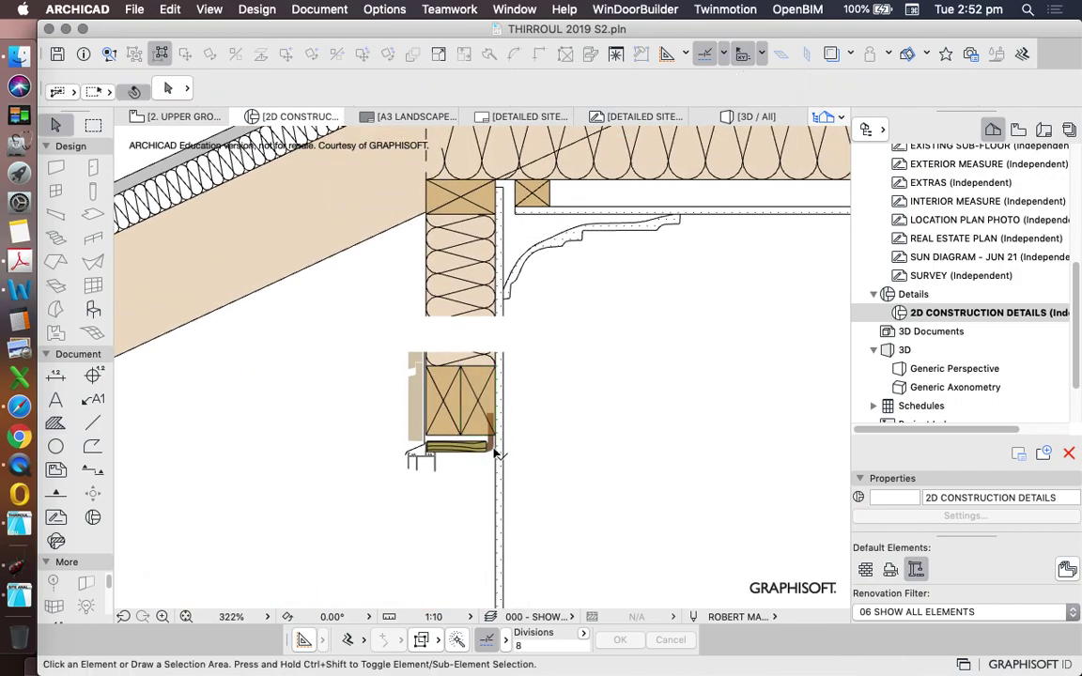
scroll(495, 449, "up", 8)
left_click(495, 418, "alt+super")
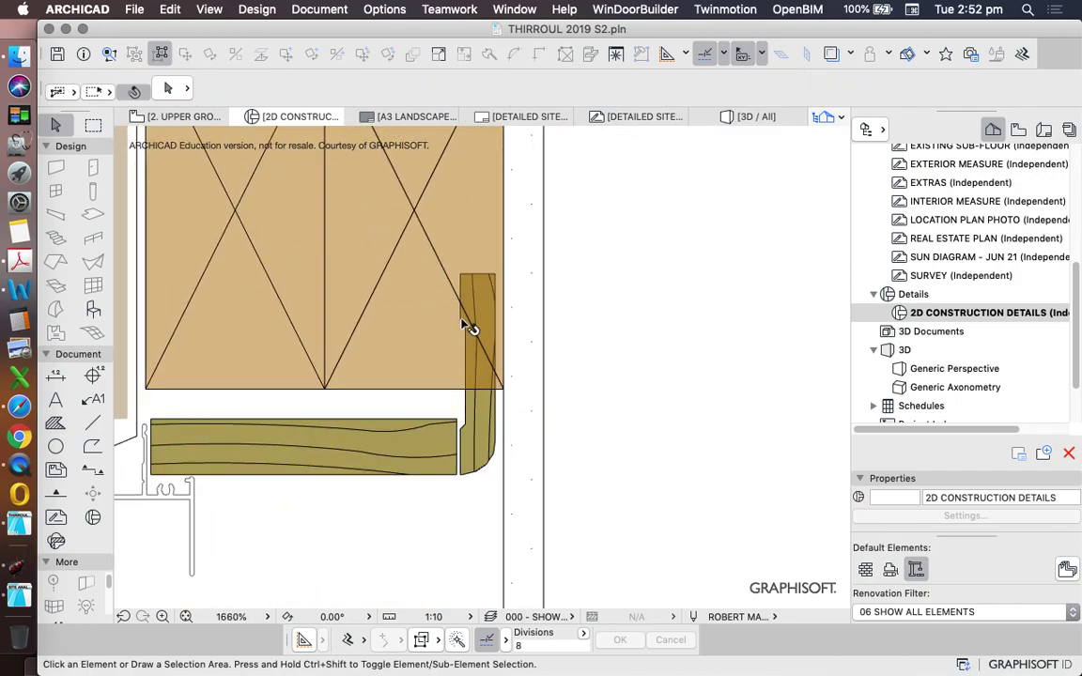
- Move the architrave horizontally so its back sits against the room-side face of the plasterboard lining
left_click_drag(463, 280, 550, 278)
scroll(588, 355, "down", 5)
scroll(512, 302, "up", 3)
scroll(521, 305, "down", 5)
key("Escape")
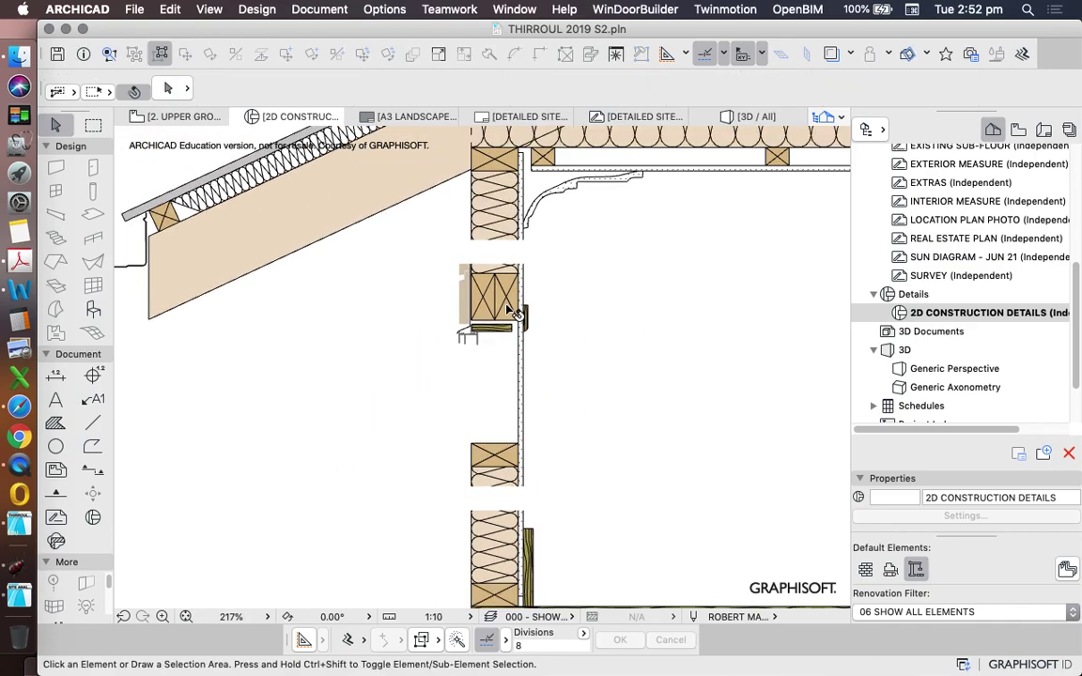
- Split the plasterboard lining along the underside of the double lintel
scroll(515, 360, "up", 3)
left_click(516, 377)
scroll(509, 328, "up", 1)
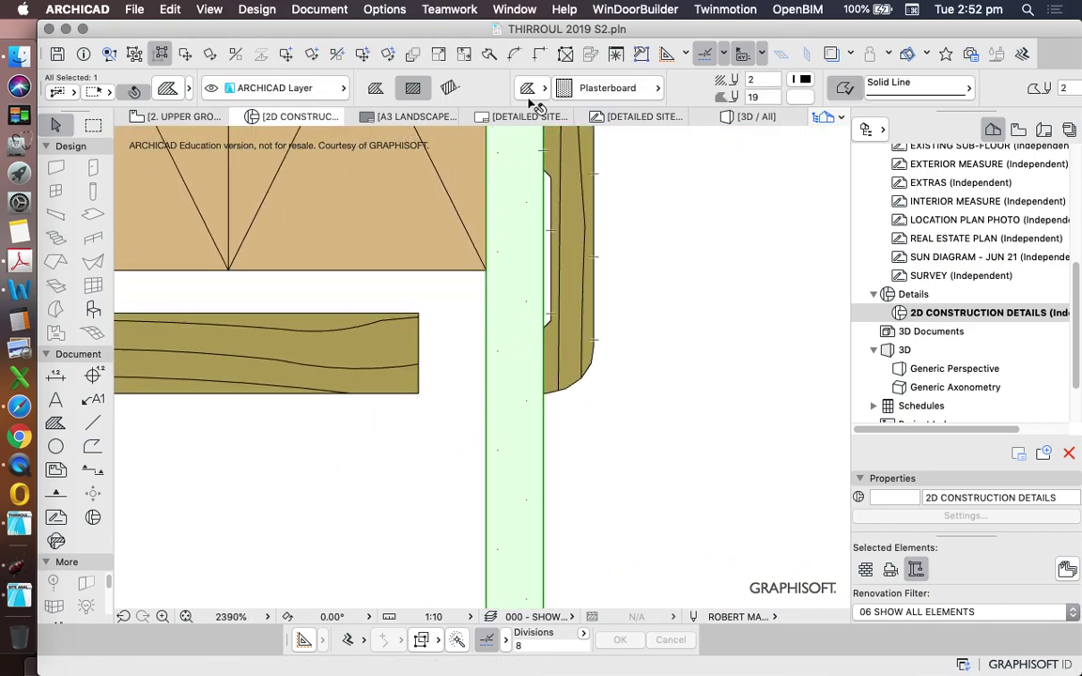
left_click(492, 57)
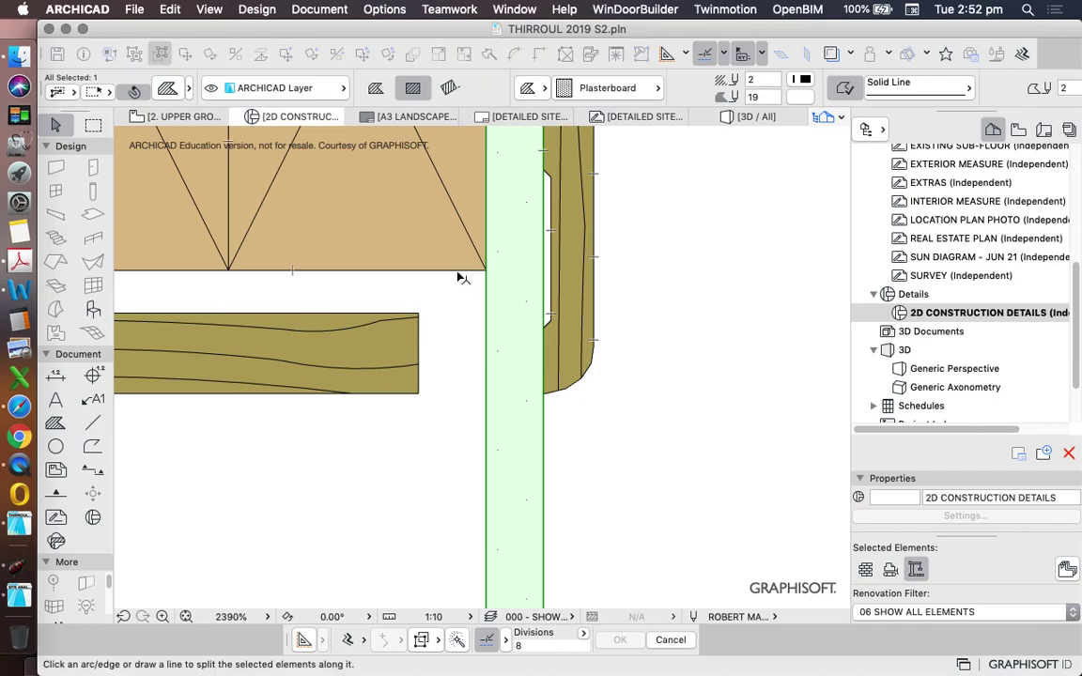
left_click(651, 363)
scroll(464, 244, "down", 10)
- Split the plasterboard along the top of the sill timber and delete the piece crossing the window opening
scroll(487, 366, "up", 5)
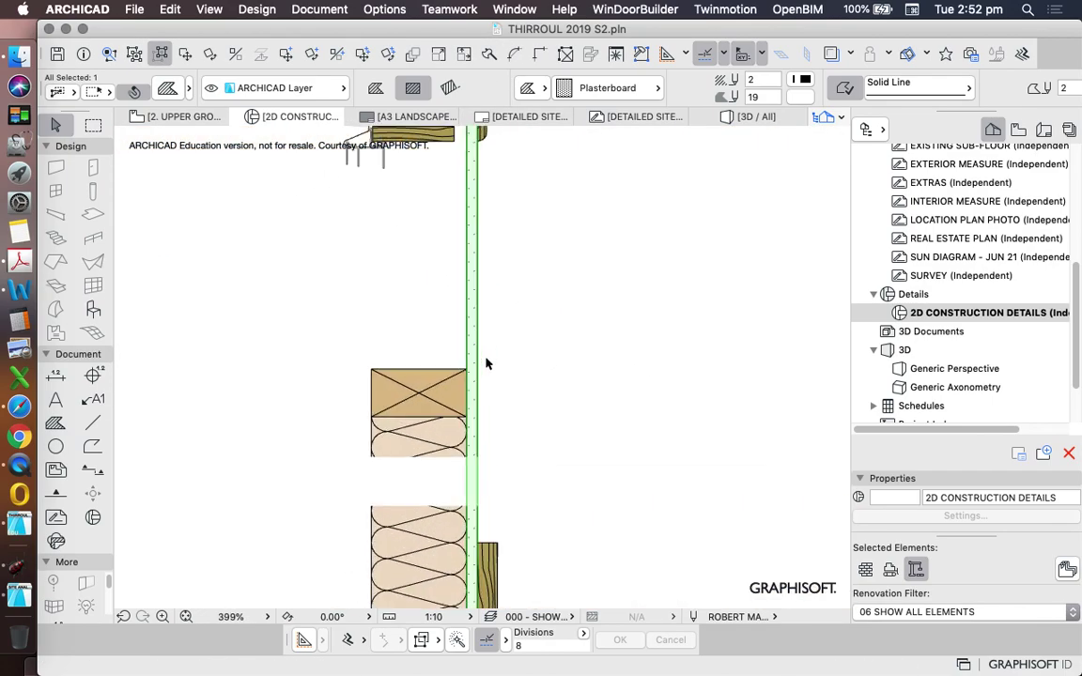
left_click(509, 56)
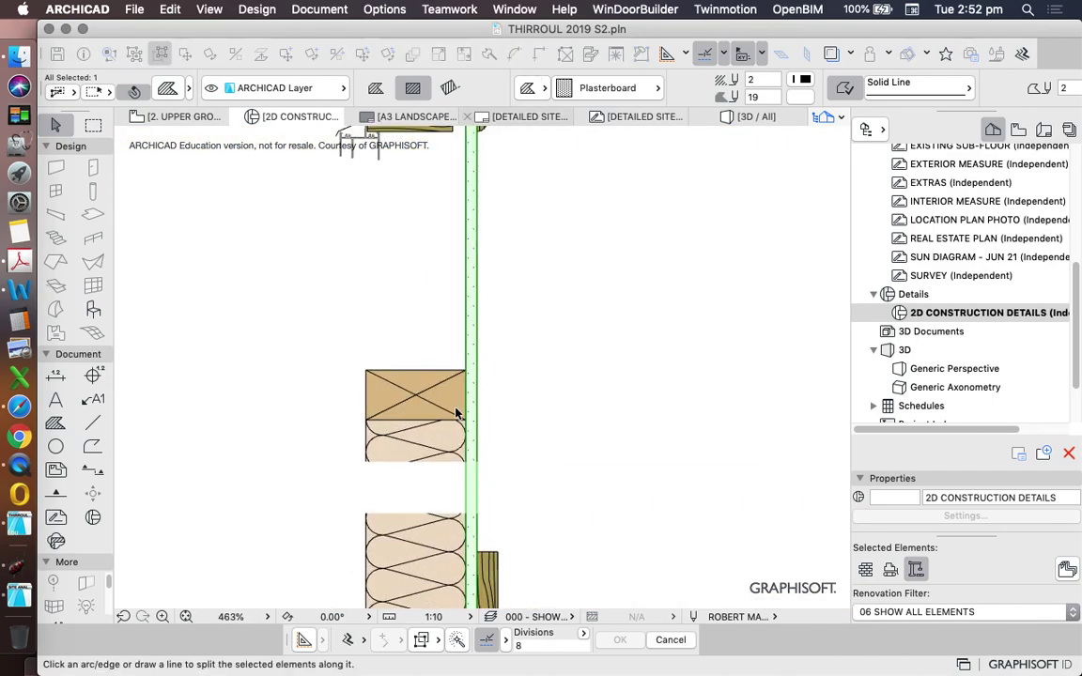
left_click(436, 286)
scroll(564, 395, "down", 5)
left_click(577, 357)
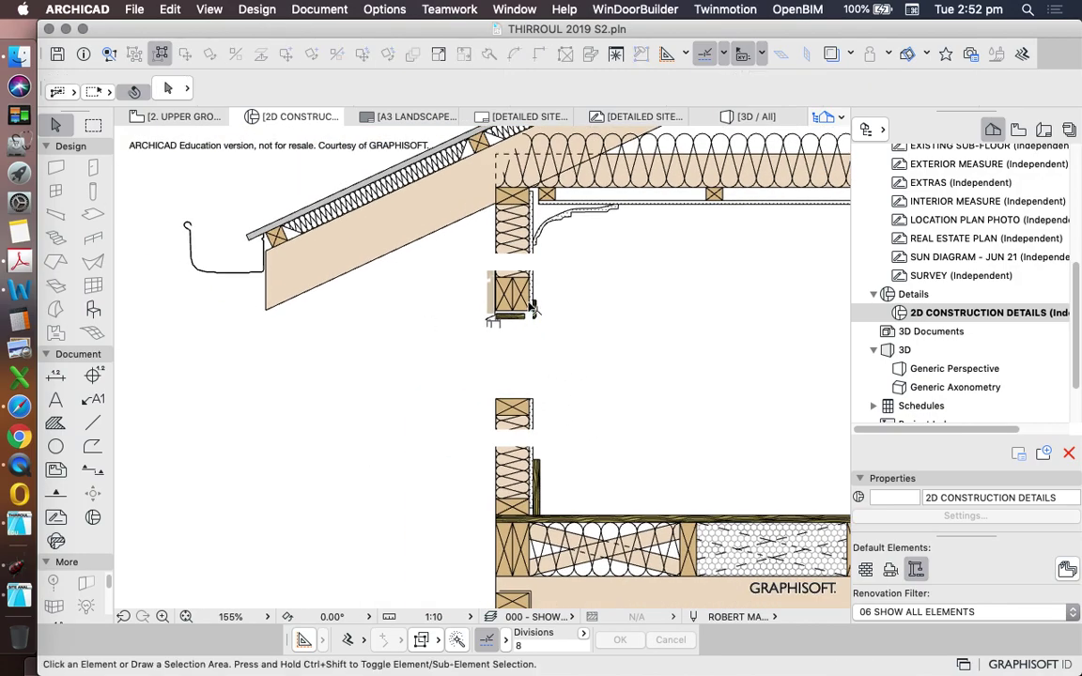
- Offset the timber reveal's inner end edge to the back of the architrave, flush with the plasterboard face
scroll(530, 298, "up", 8)
scroll(525, 281, "down", 3)
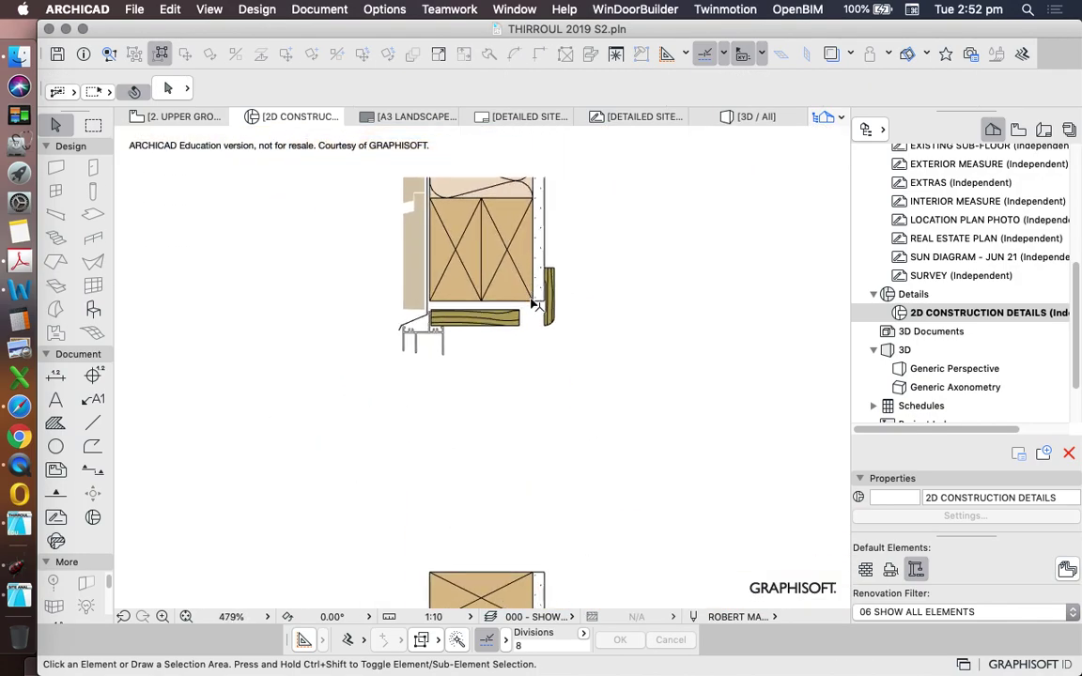
left_click(514, 335)
left_click(514, 335)
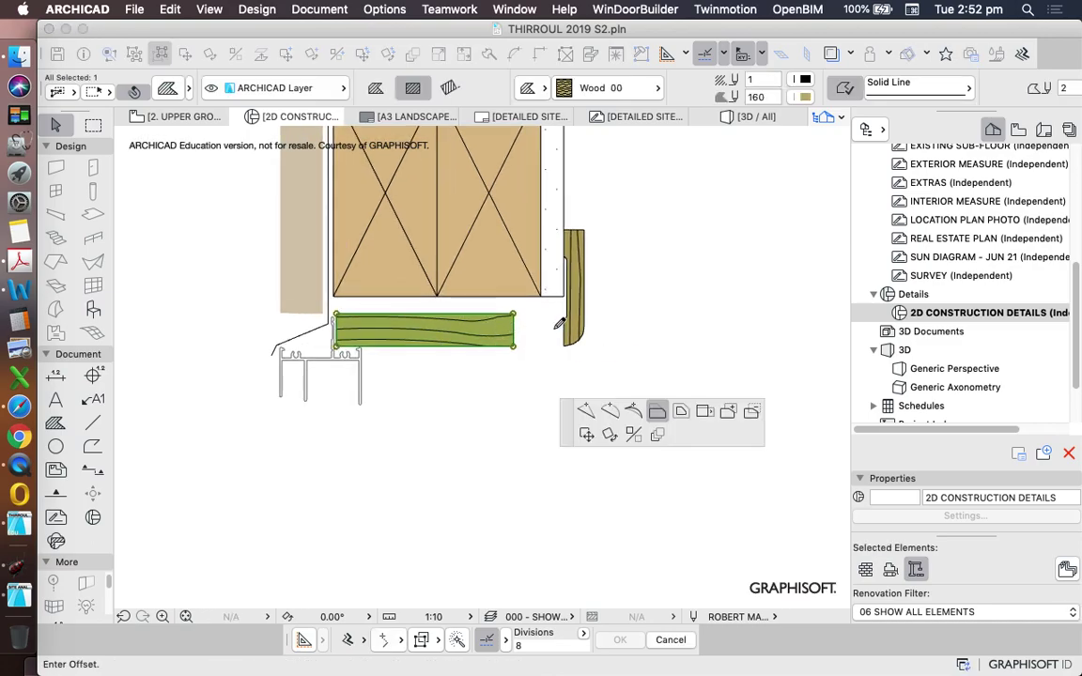
scroll(586, 298, "up", 6)
key("Escape")
scroll(541, 362, "down", 1)
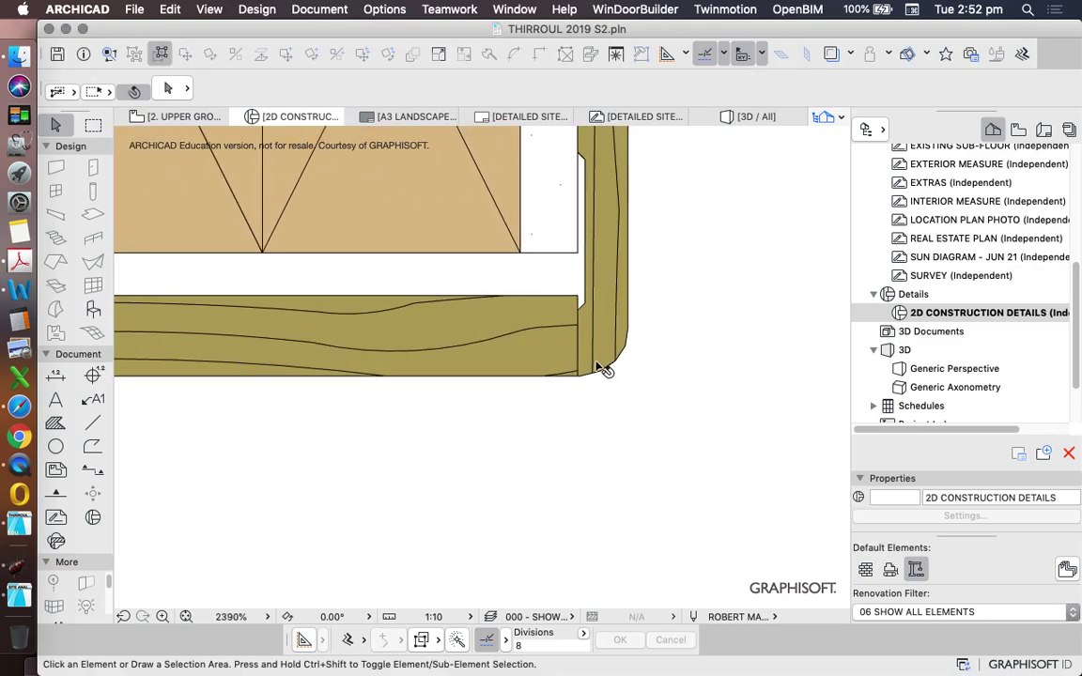
- Move the architrave vertically upward by 5 mm from the reveal's lower edge
left_click_drag(594, 372, 595, 345)
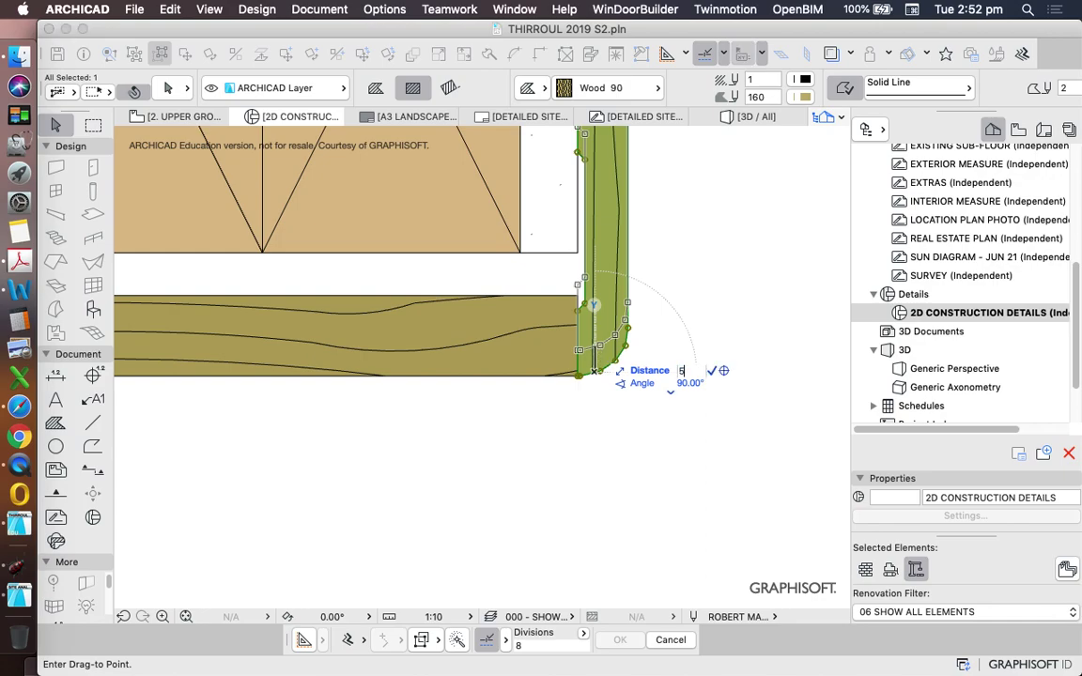
key("Return")
left_click(618, 377)
scroll(562, 278, "down", 8)
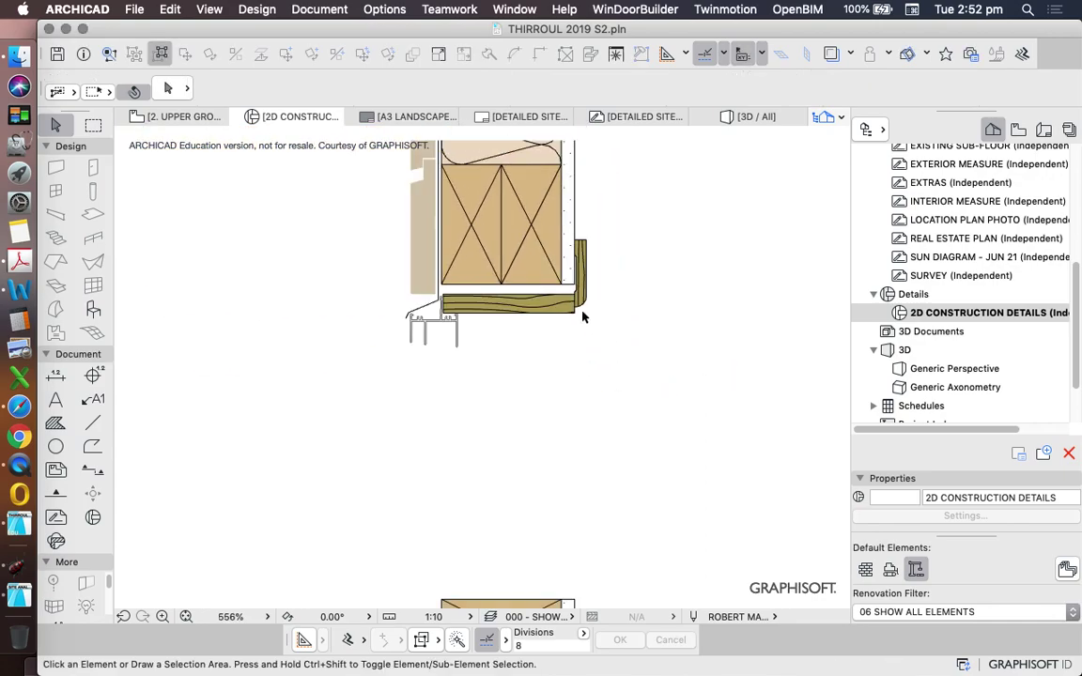
scroll(580, 252, "down", 1)
scroll(639, 358, "down", 5)
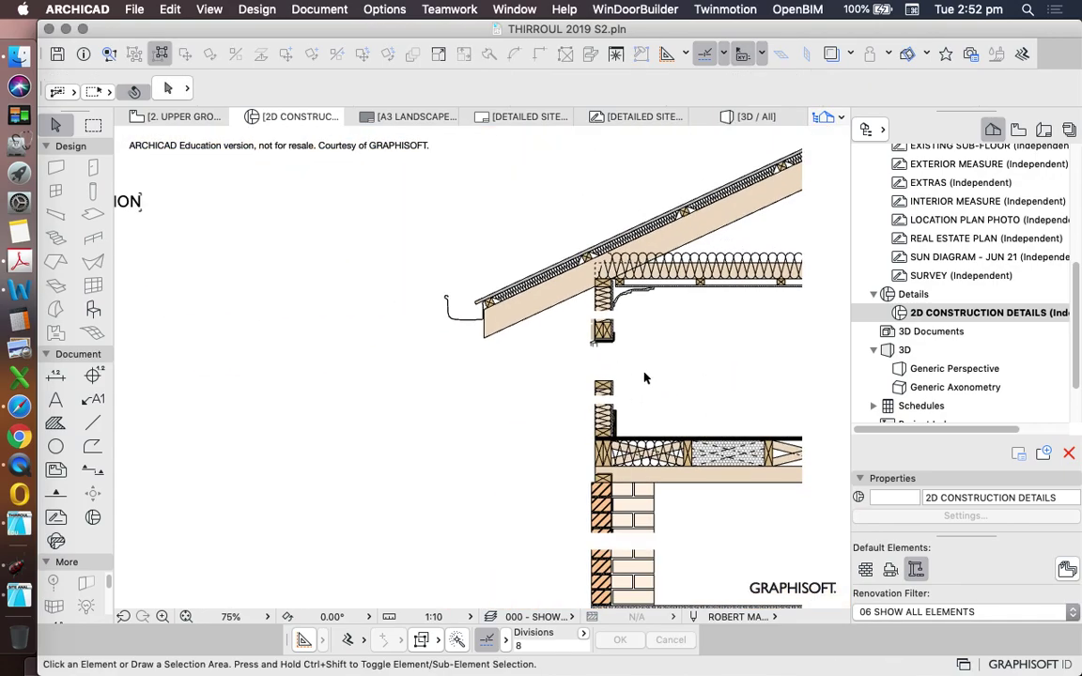
- Fill the window head frame profile with a Solid Fill using the black pen 1 as background
scroll(575, 347, "up", 14)
scroll(560, 366, "up", 5)
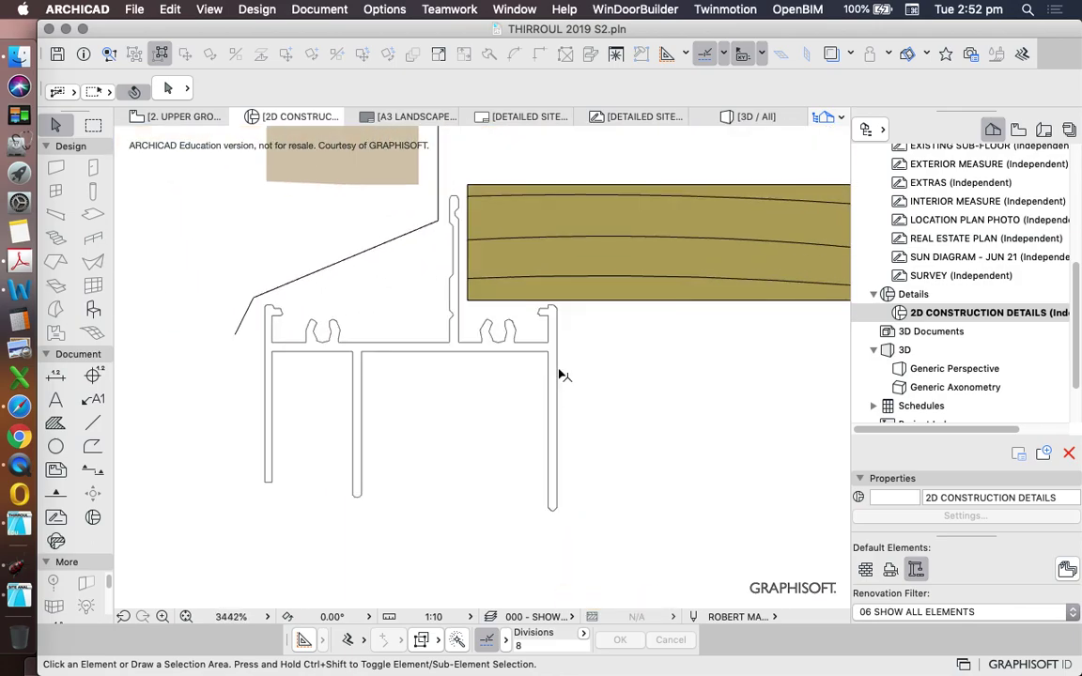
left_click(554, 374)
left_click(454, 383)
left_click(56, 422)
scroll(558, 374, "down", 3)
left_click(563, 87)
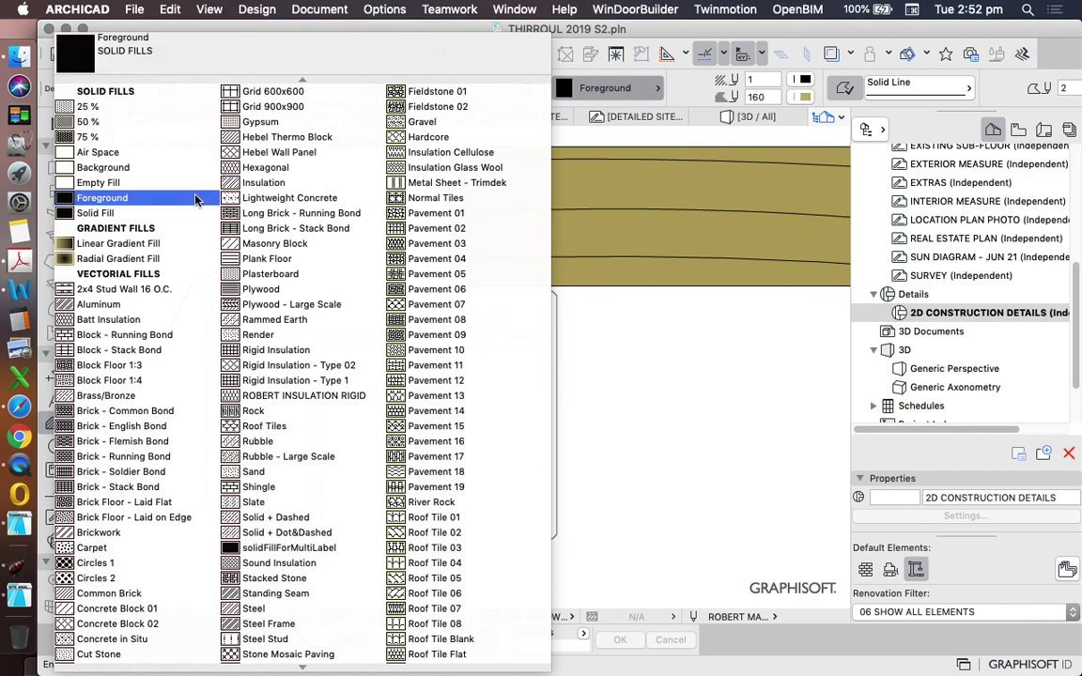
left_click(94, 212)
left_click(803, 97)
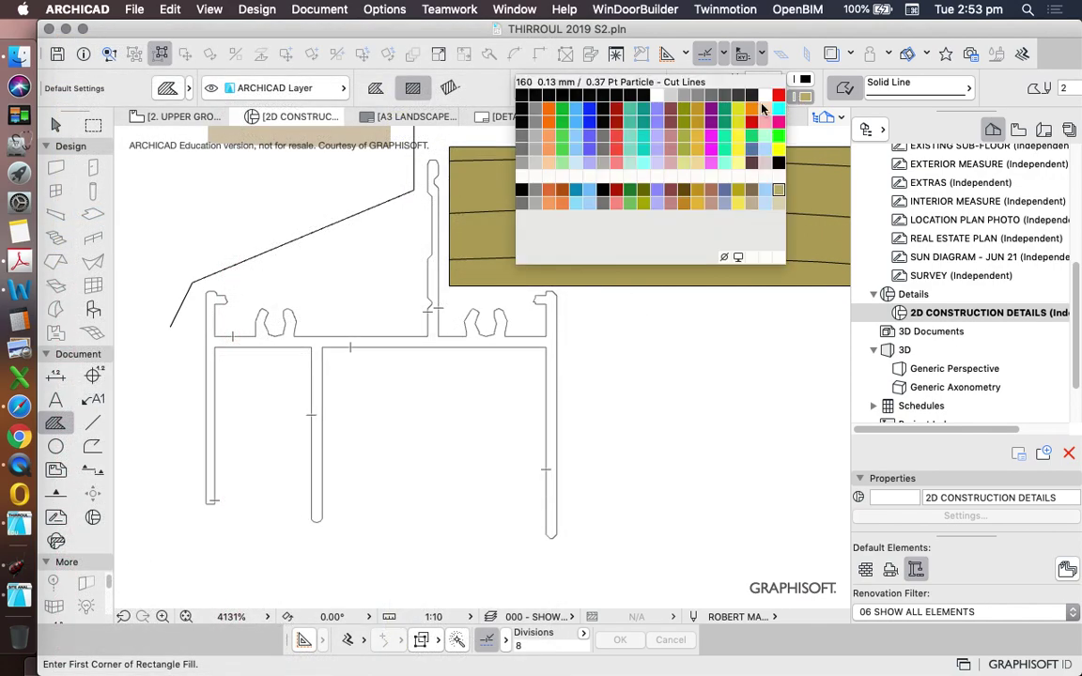
left_click(521, 107)
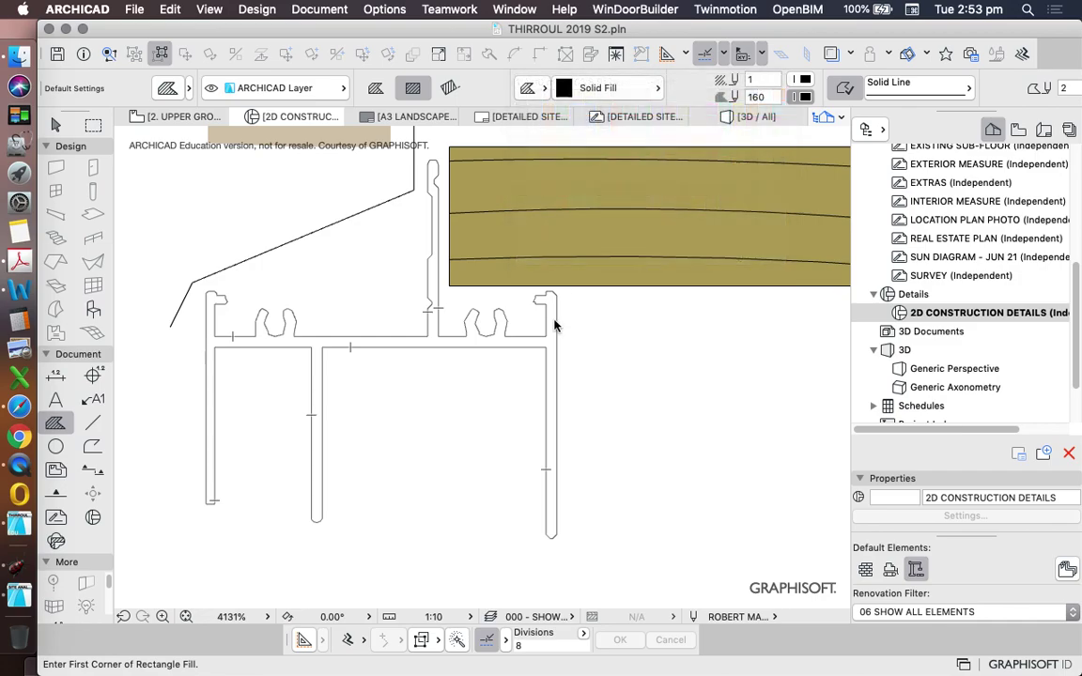
left_click(555, 374)
scroll(432, 349, "up", 1)
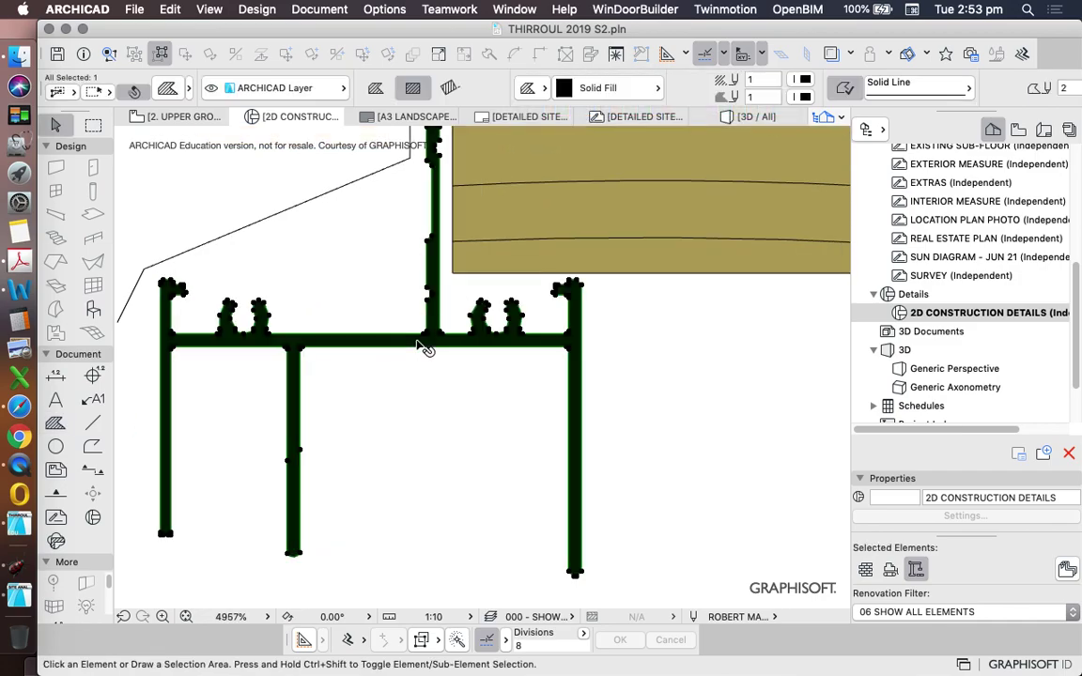
- Inspect the overlapping fill and grouped outline polyline of the window head frame by selecting them
key("Escape")
left_click(400, 335)
key("Escape")
key("Tab")
left_click(400, 335)
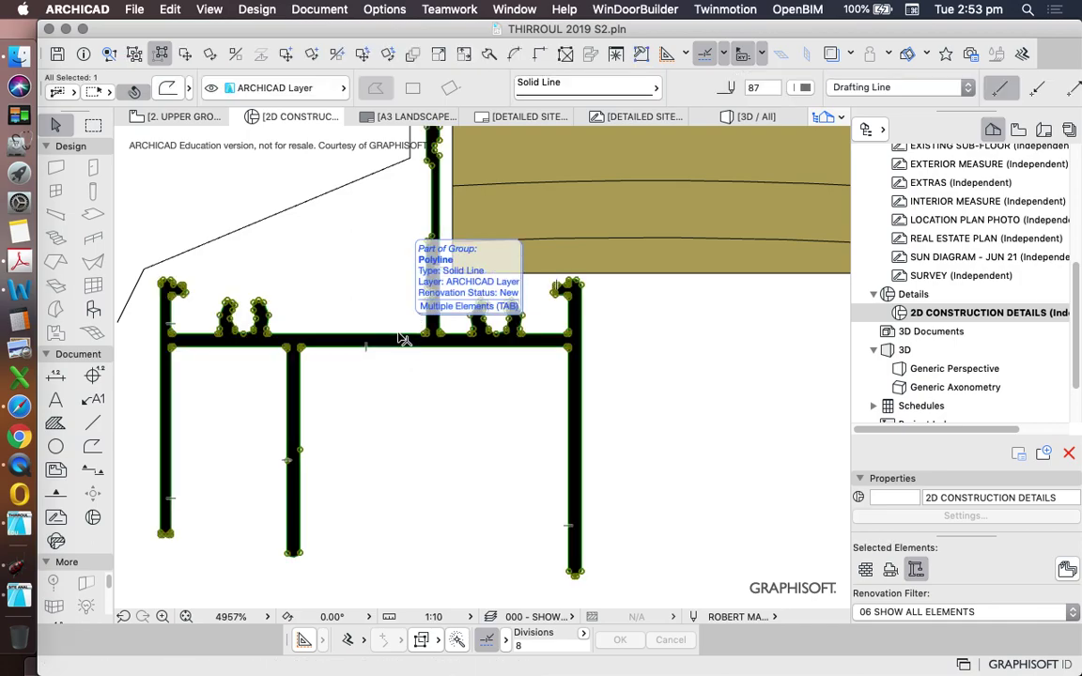
key("Escape")
scroll(544, 369, "down", 9)
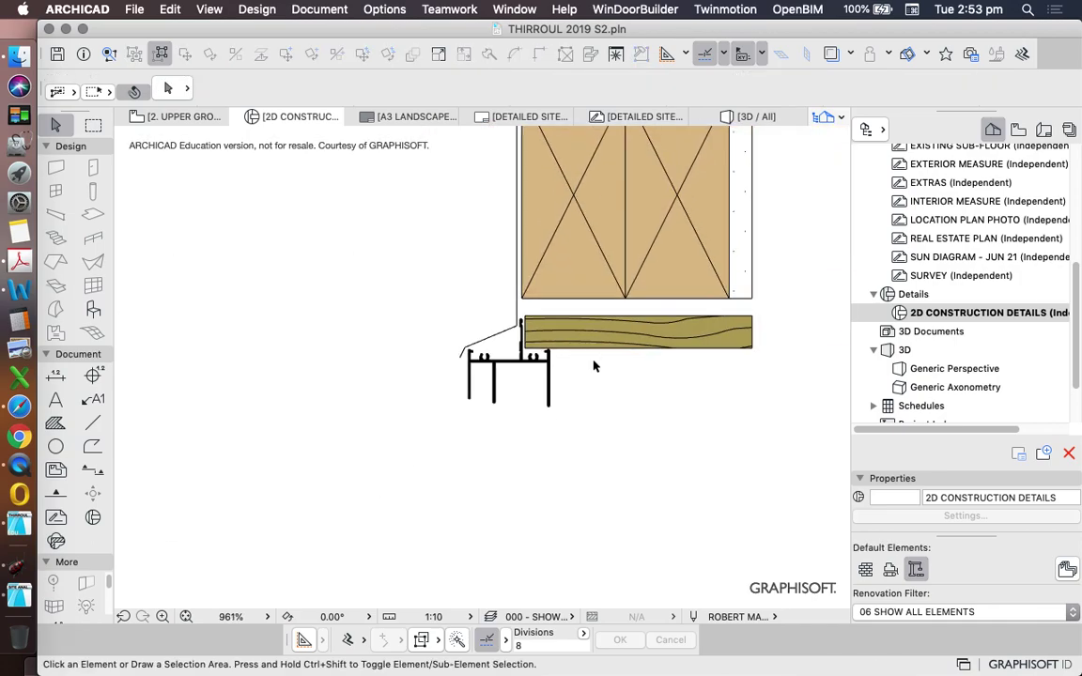
- Transfer the architrave's Wood 90 fill settings to the external cladding at the window head
scroll(468, 327, "down", 5)
scroll(472, 331, "up", 3)
scroll(474, 314, "down", 5)
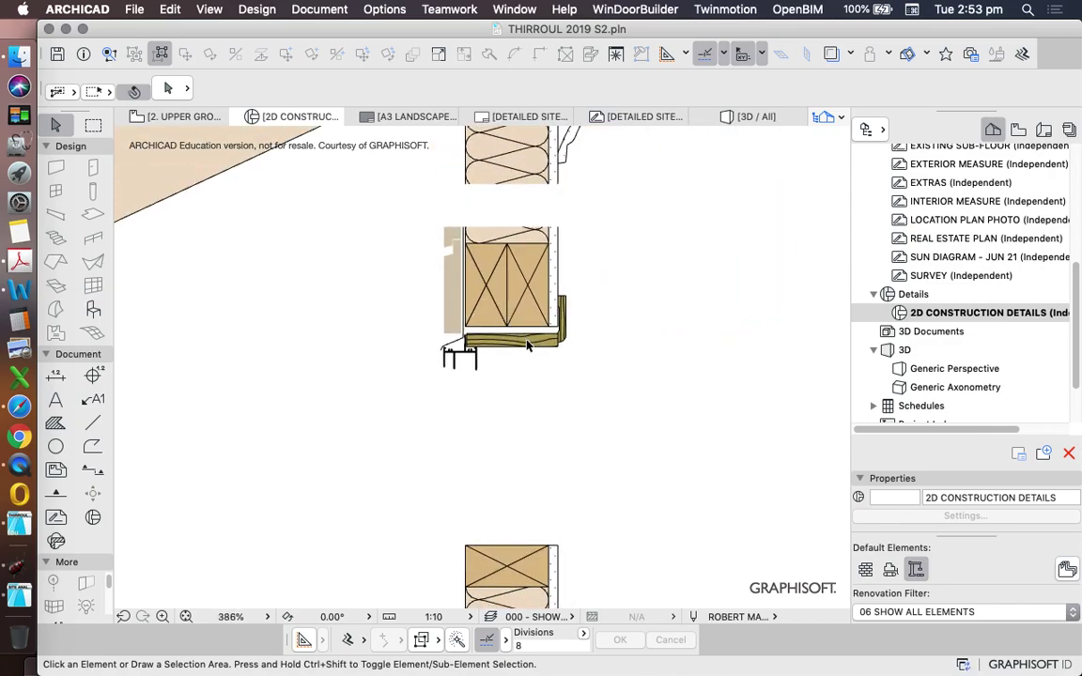
scroll(516, 368, "up", 5)
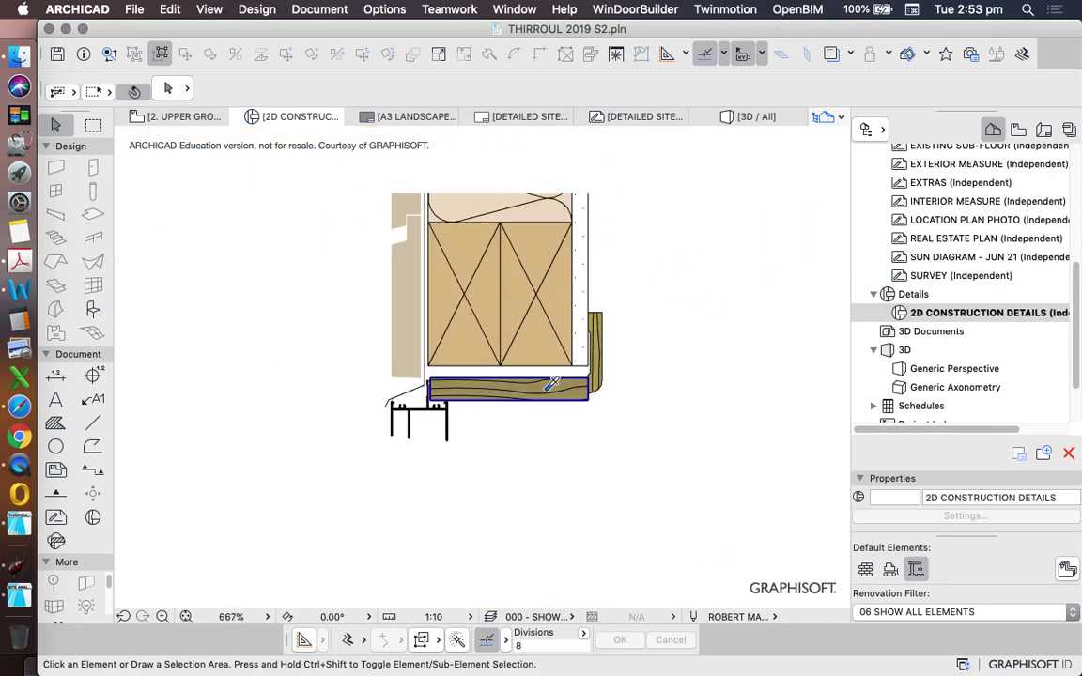
left_click(596, 349, "alt")
left_click(411, 283, "alt+super")
scroll(427, 375, "down", 3)
scroll(427, 265, "up", 4)
scroll(522, 334, "down", 8)
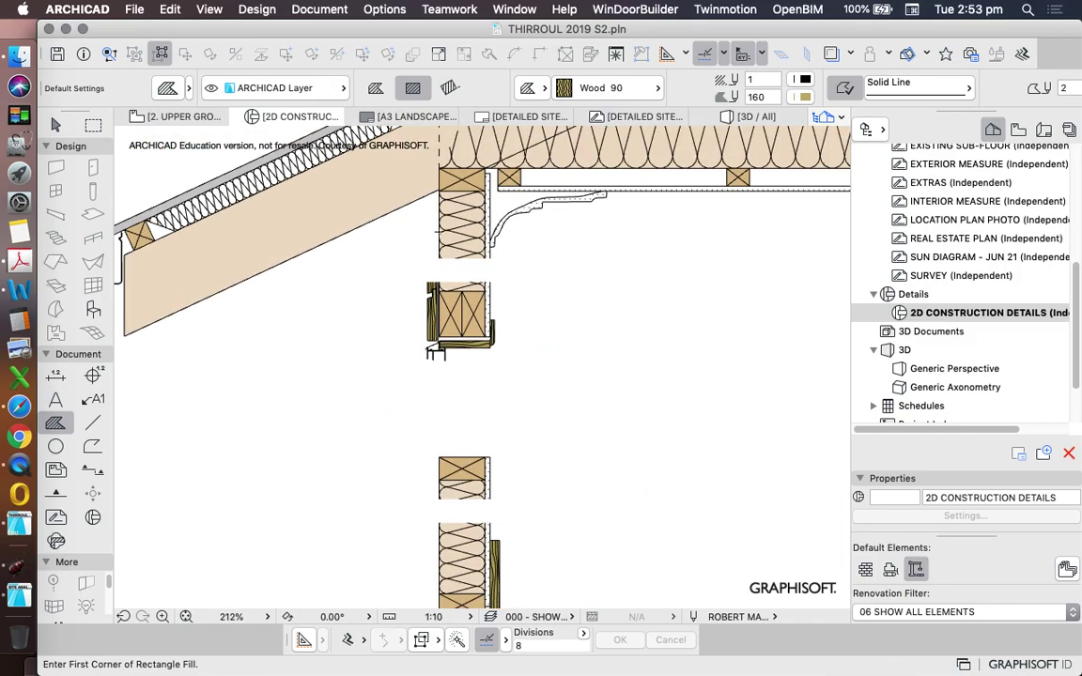
key("Escape")
- Drag a copy of the complete sill detail, labels included, from the installation guide to beside the wall's window opening
scroll(574, 379, "down", 5)
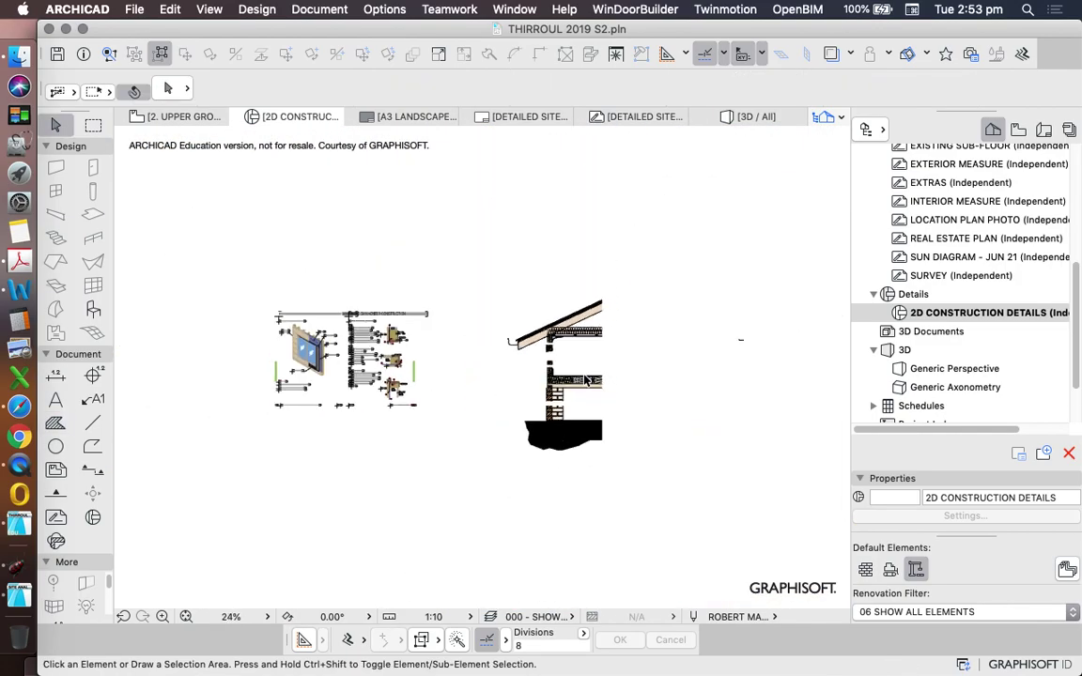
middle_click_drag(386, 386, 492, 374)
scroll(490, 372, "up", 6)
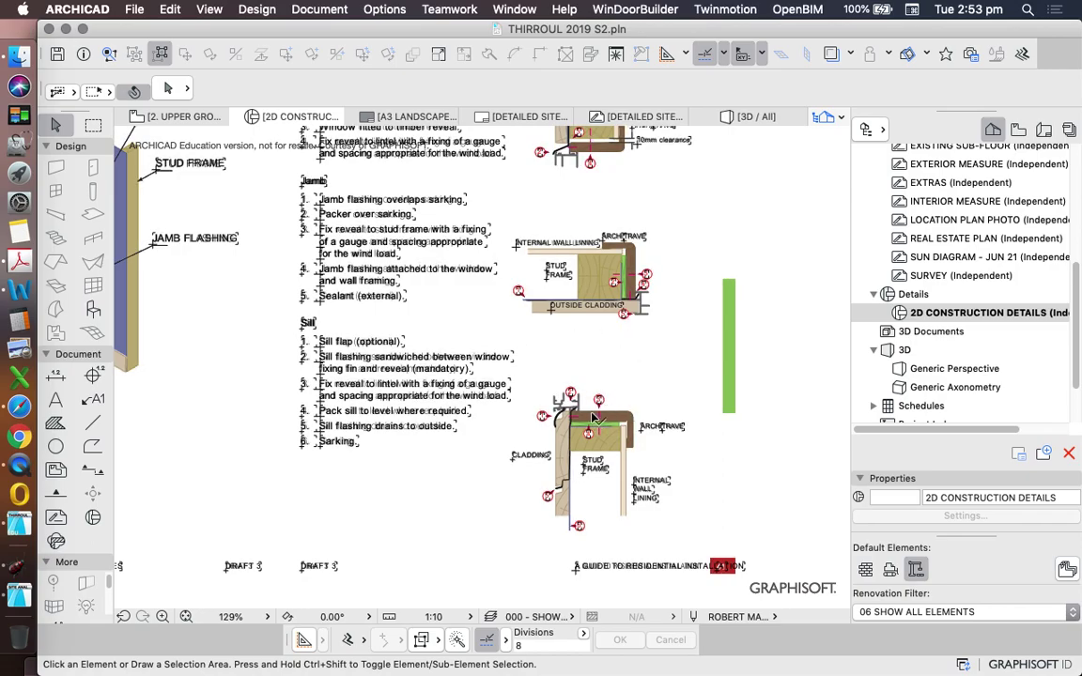
scroll(592, 422, "up", 8)
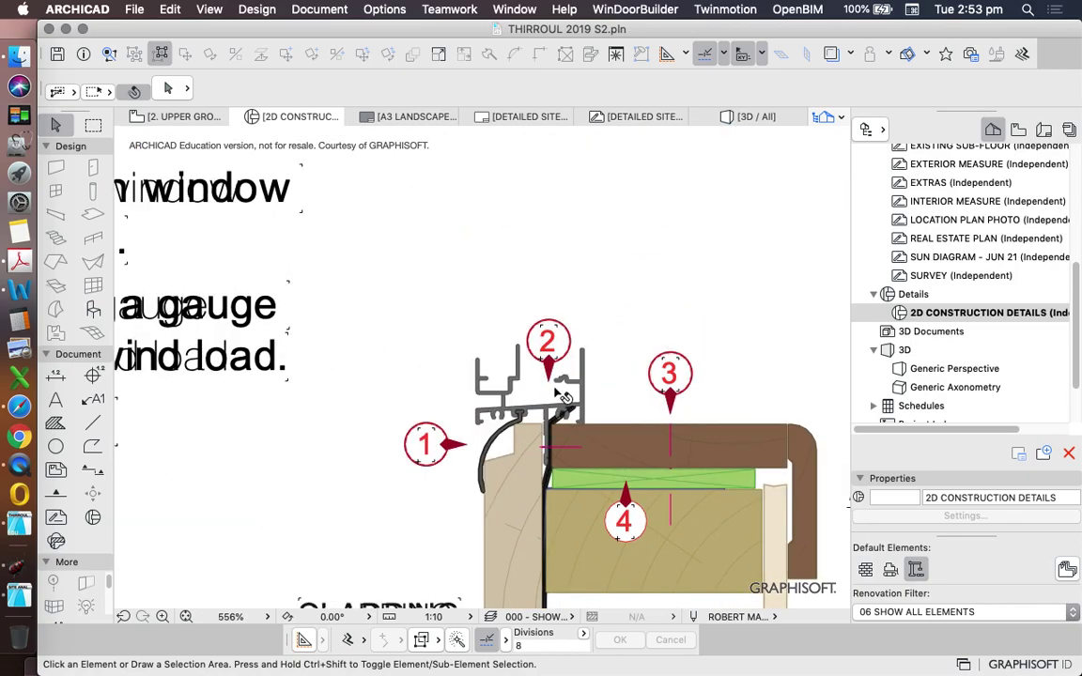
scroll(554, 395, "down", 5)
scroll(481, 348, "up", 2)
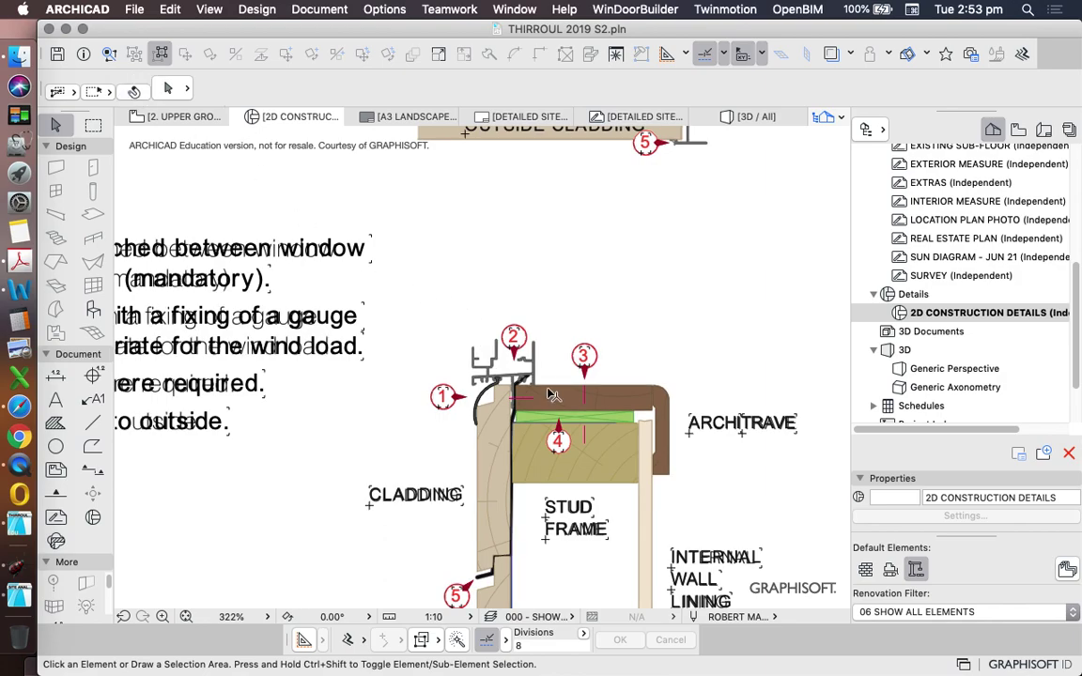
left_click_drag(386, 269, 623, 547)
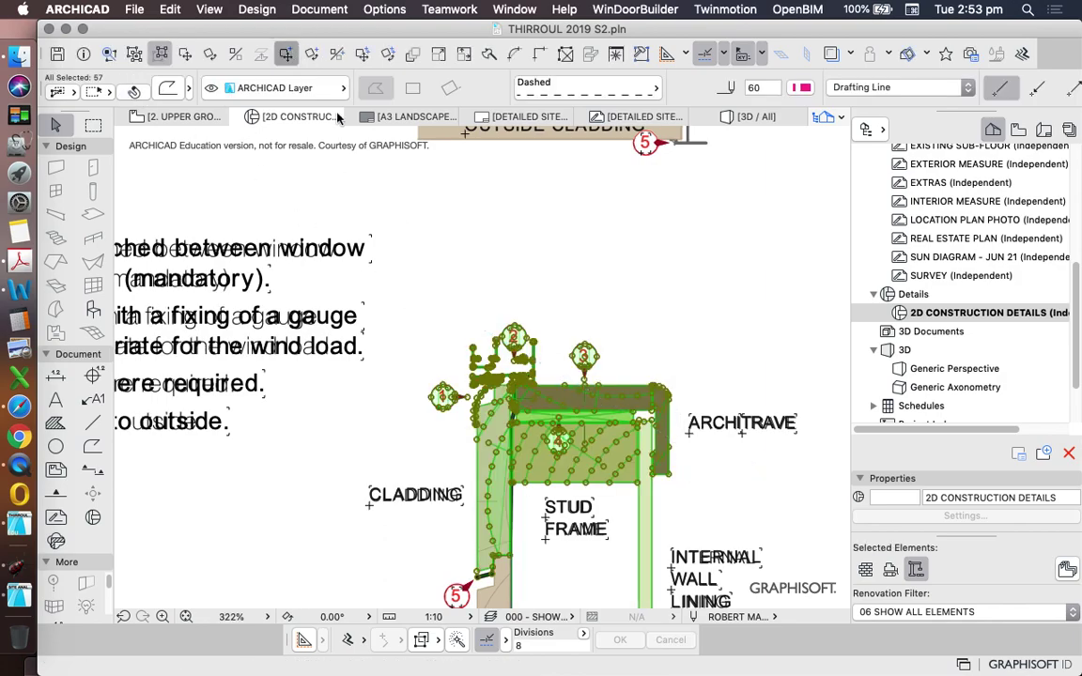
scroll(472, 310, "down", 4)
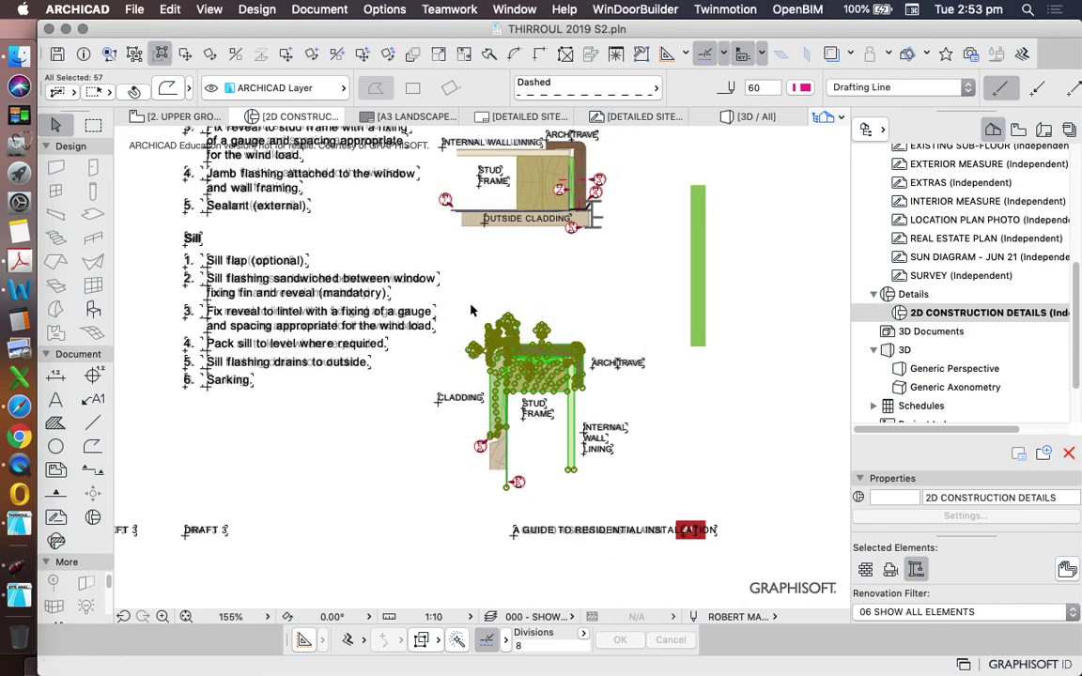
left_click_drag(469, 294, 620, 493)
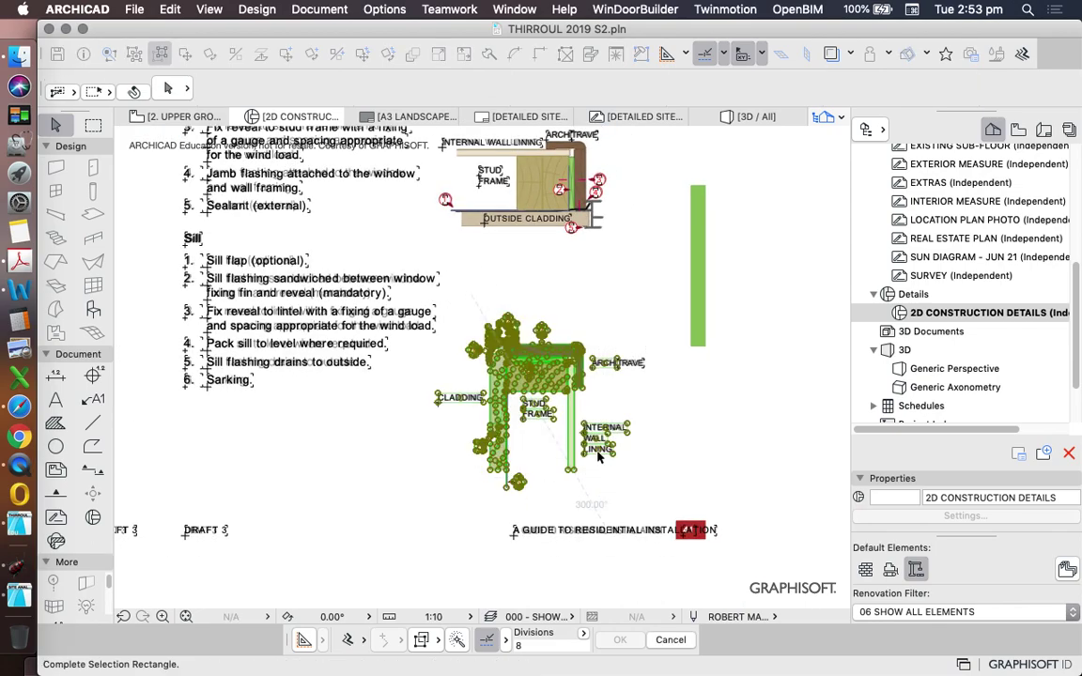
left_click(288, 56)
left_click(512, 356)
scroll(320, 313, "down", 10)
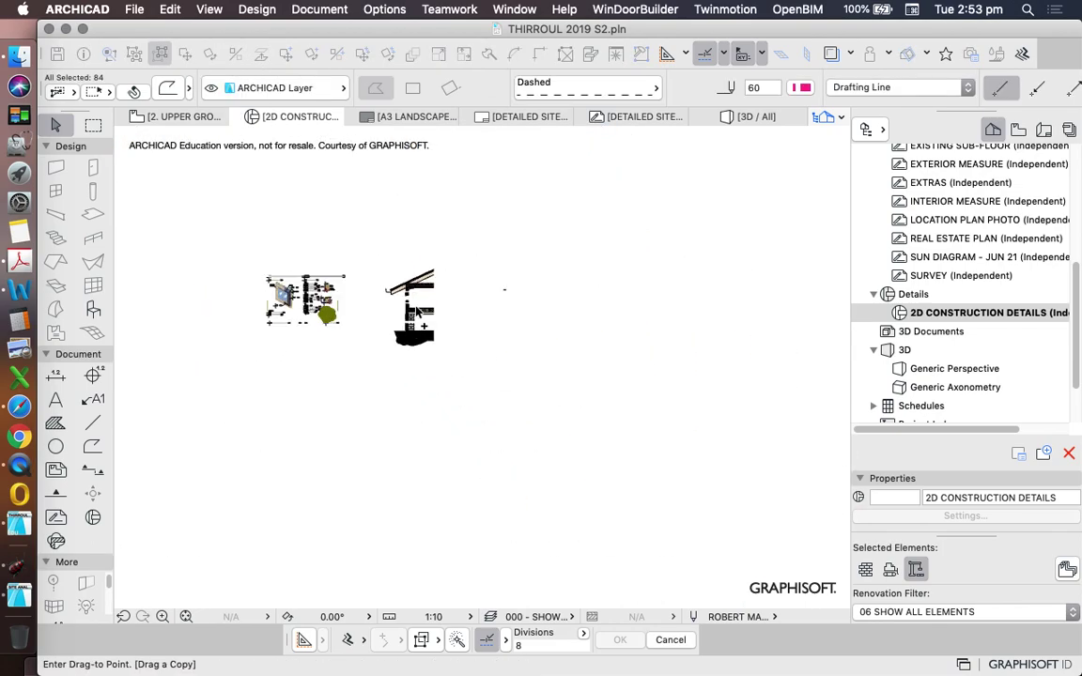
scroll(413, 306, "up", 10)
left_click(531, 281)
scroll(493, 293, "up", 3)
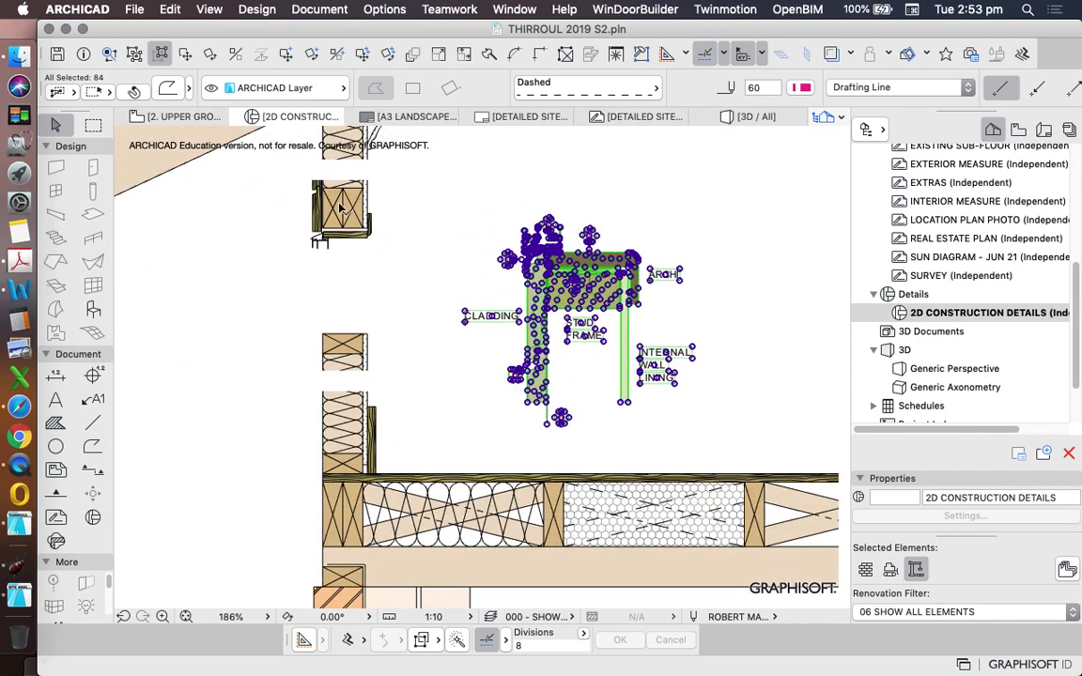
- Resize the copied sill detail by a 1:2.00 ratio (50%), including its text, arrows and markers
left_click(170, 10)
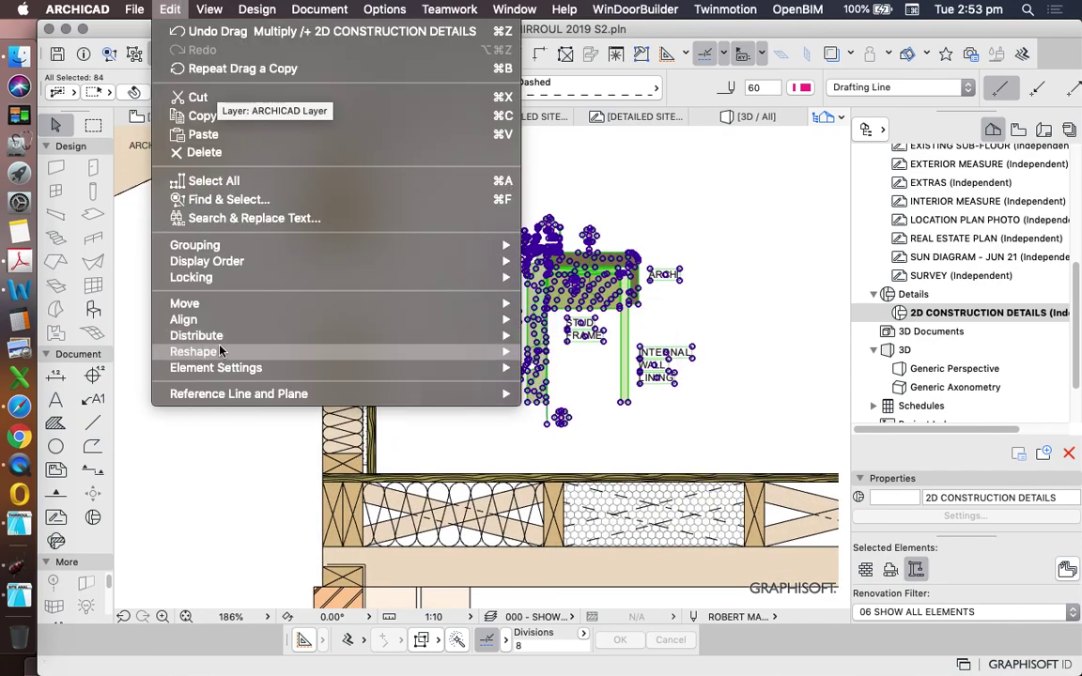
mouse_move(361, 352)
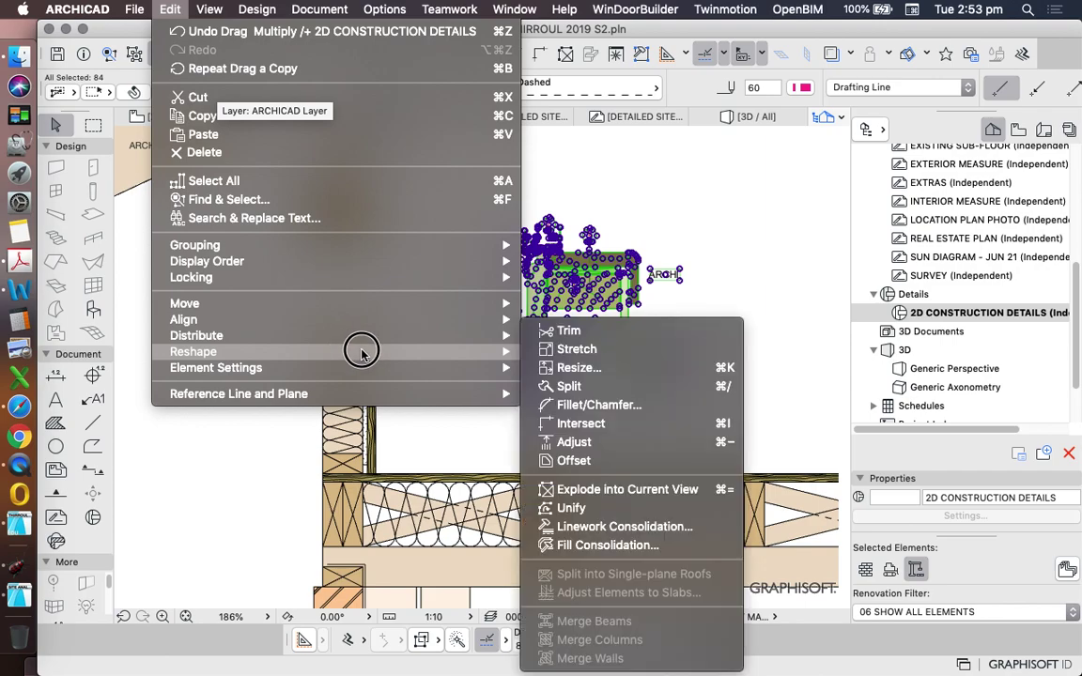
left_click(639, 373)
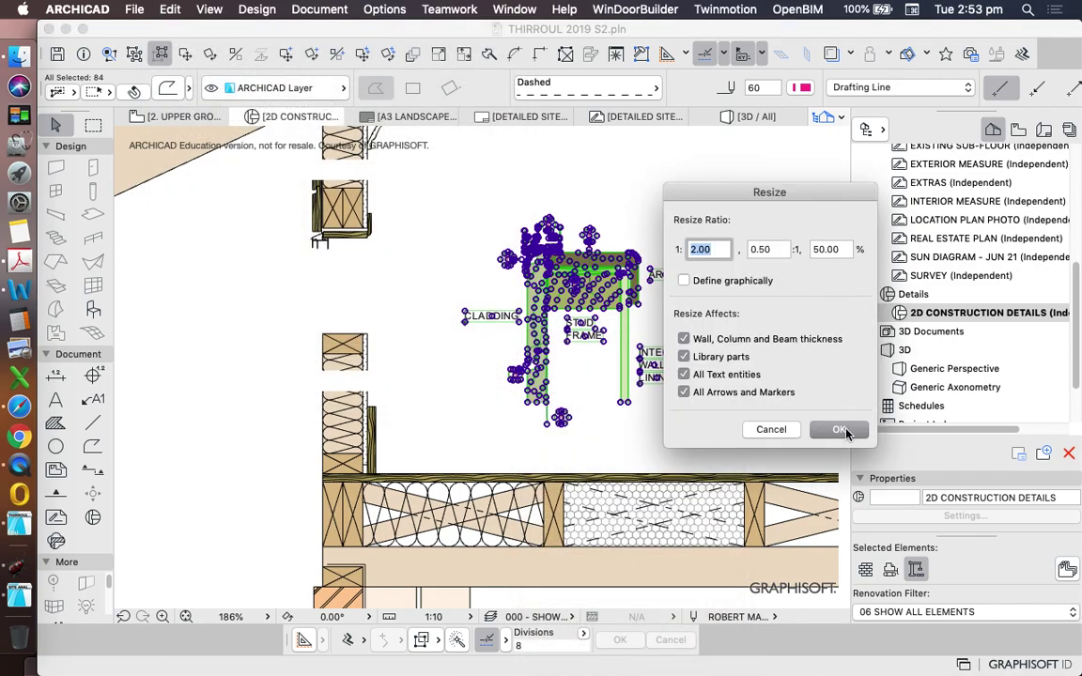
left_click(840, 429)
left_click(584, 367)
scroll(596, 291, "up", 10)
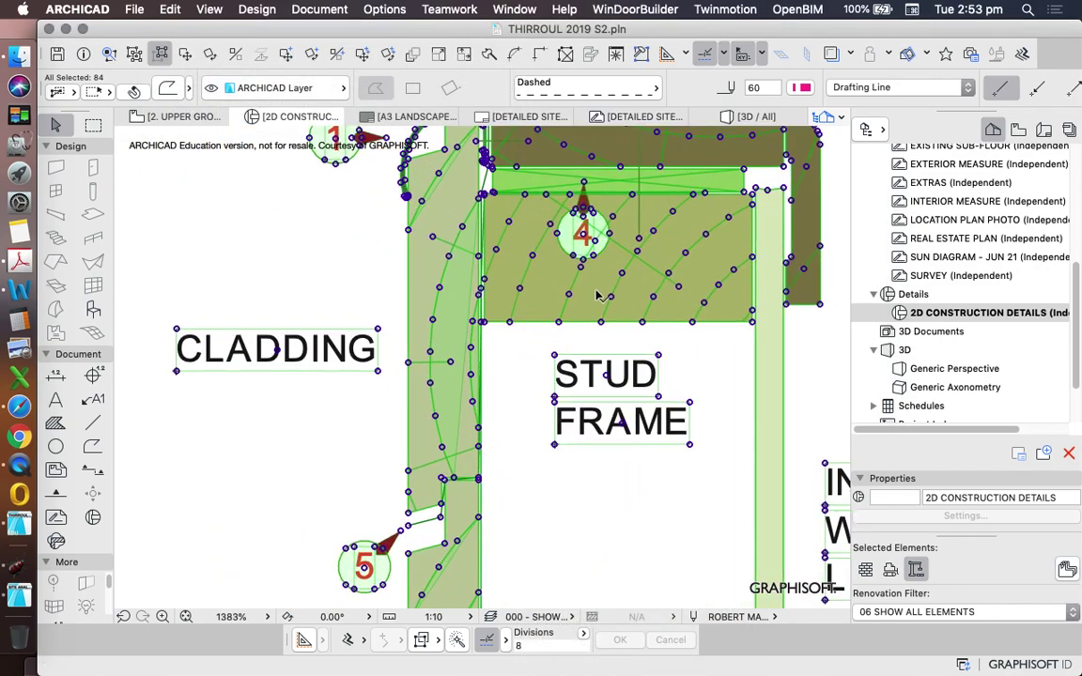
scroll(596, 291, "down", 10)
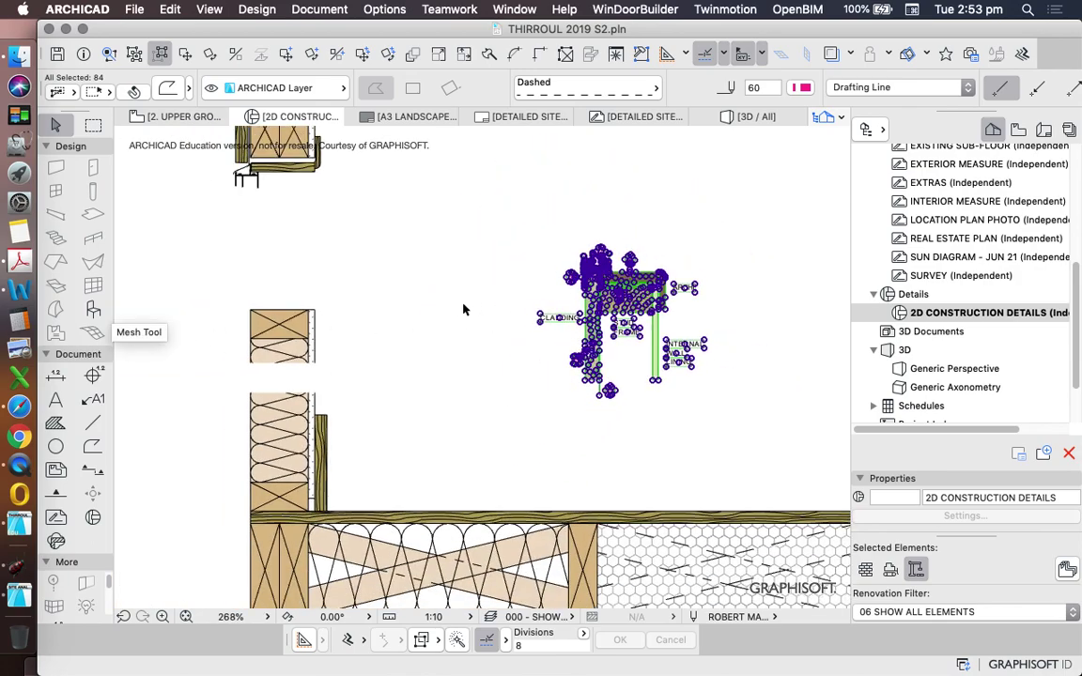
- Delete callout marker 3 above the timber reveal in the copied sill detail
left_click(458, 311)
scroll(667, 320, "up", 7)
scroll(543, 310, "down", 5)
left_click(377, 200)
left_click(727, 515)
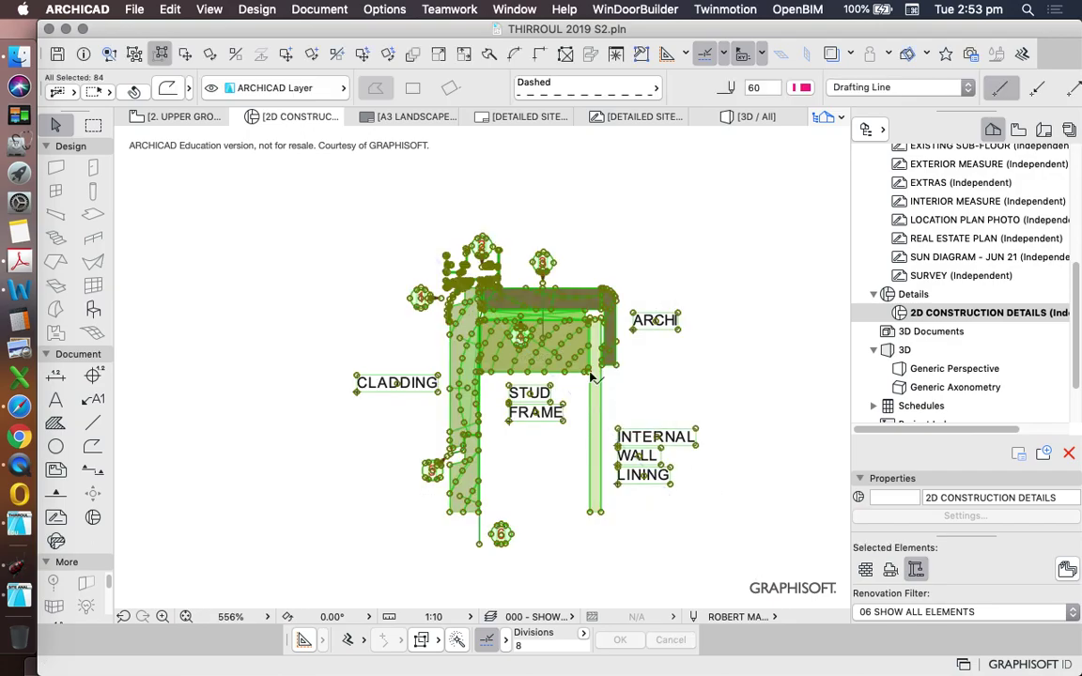
scroll(547, 279, "up", 2)
left_click(568, 280)
left_click(529, 225)
scroll(443, 214, "up", 7)
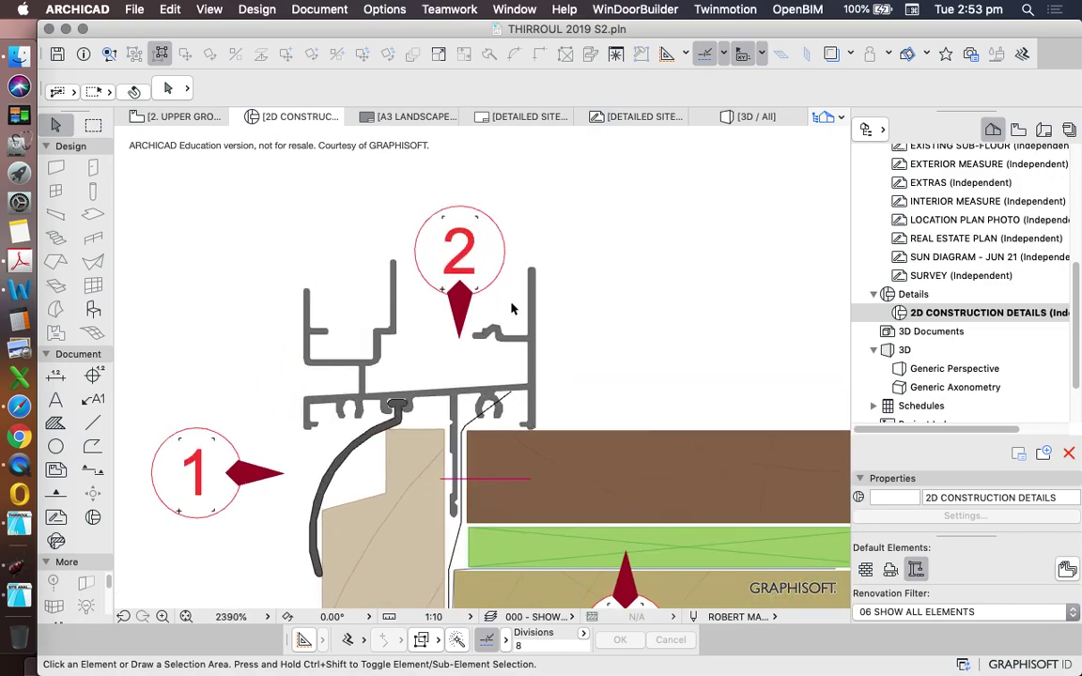
- Delete callout markers 2, 1 and 5 around the window frame and cladding of the copied sill detail
left_click(510, 307)
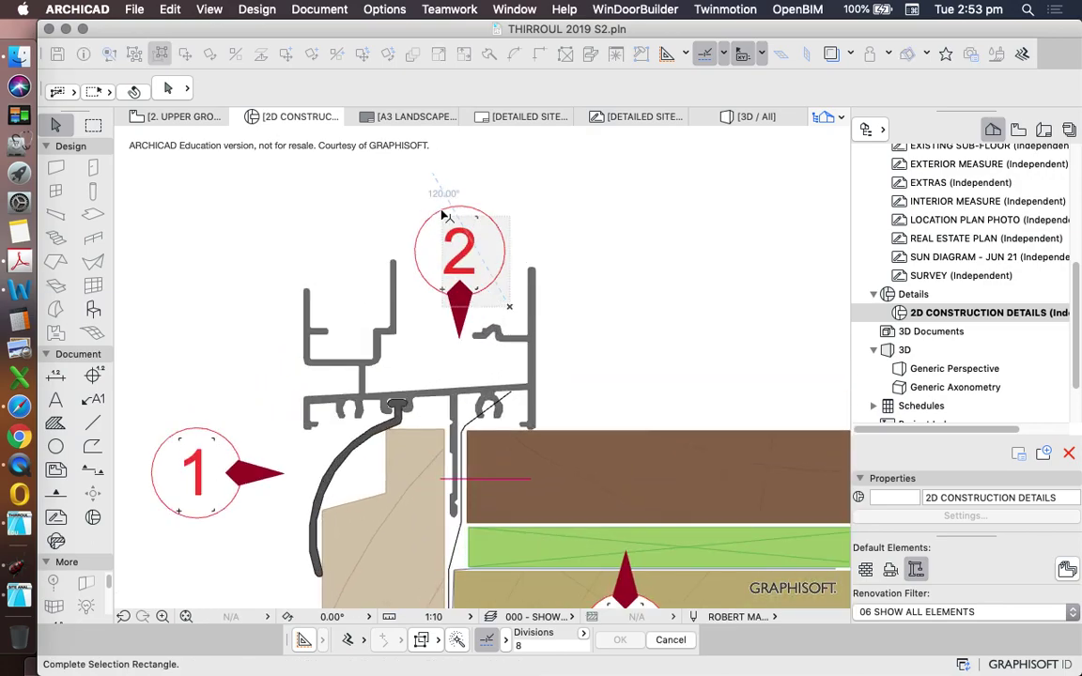
left_click(423, 186)
key("Delete")
scroll(502, 242, "down", 1)
left_click(217, 357)
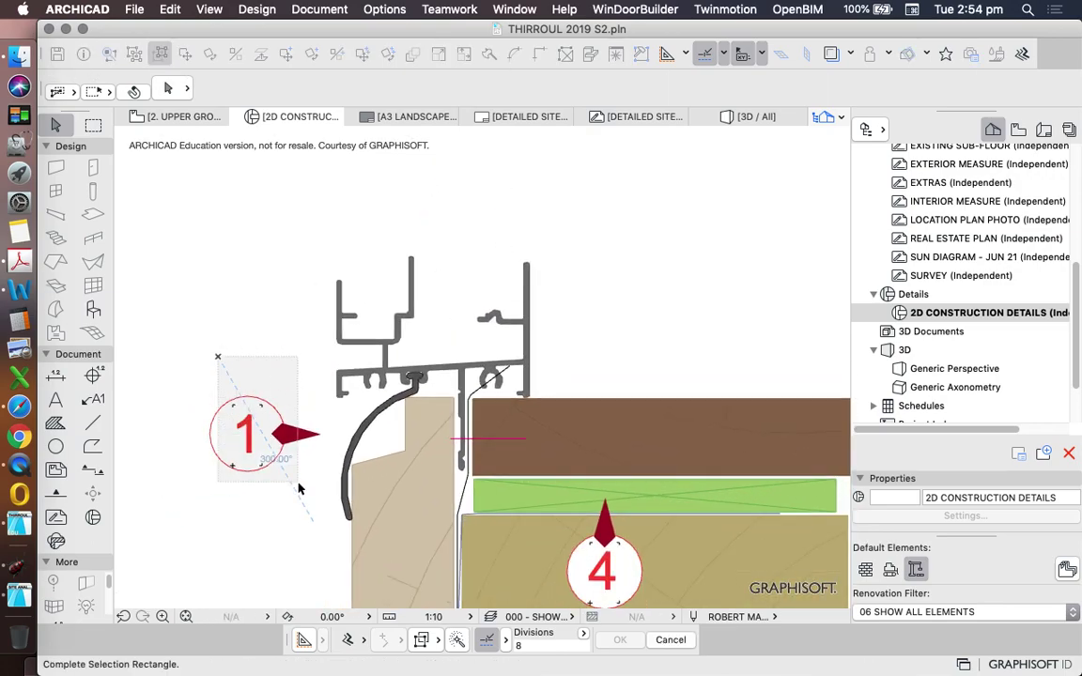
left_click(305, 495)
key("Delete")
scroll(369, 470, "down", 7)
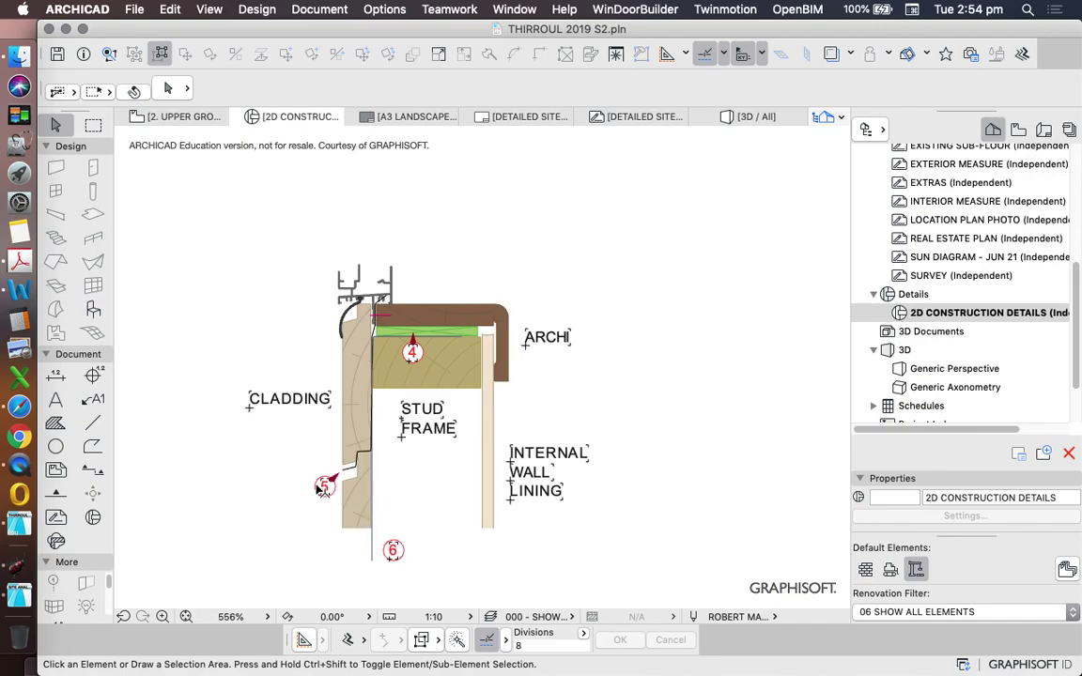
scroll(324, 466, "up", 7)
left_click(275, 336)
left_click(398, 534)
key("Delete")
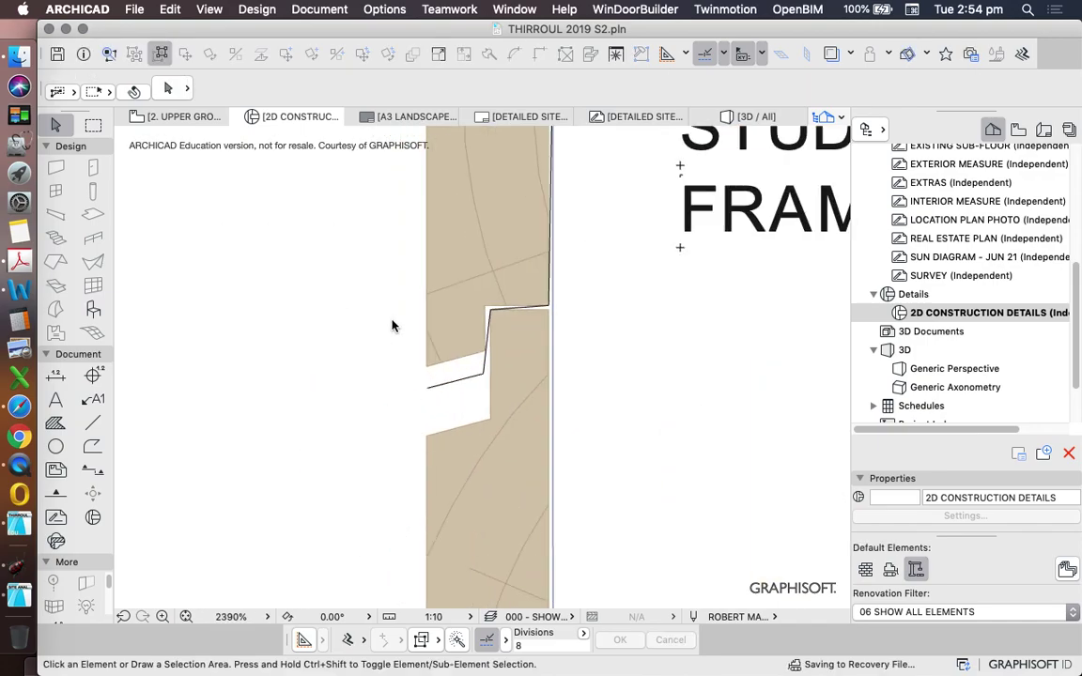
- Delete callout marker 6 and the internal wall lining, architrave, cladding and stud frame labels from the copied sill detail
scroll(404, 328, "down", 2)
scroll(425, 341, "down", 5)
left_click(467, 392)
left_click(550, 526)
key("Delete")
left_click(690, 411)
left_click(622, 164)
key("Delete")
left_click(341, 268)
key("Delete")
left_click(534, 347)
left_click(495, 322)
key("Delete")
scroll(446, 251, "up", 2)
scroll(465, 270, "down", 2)
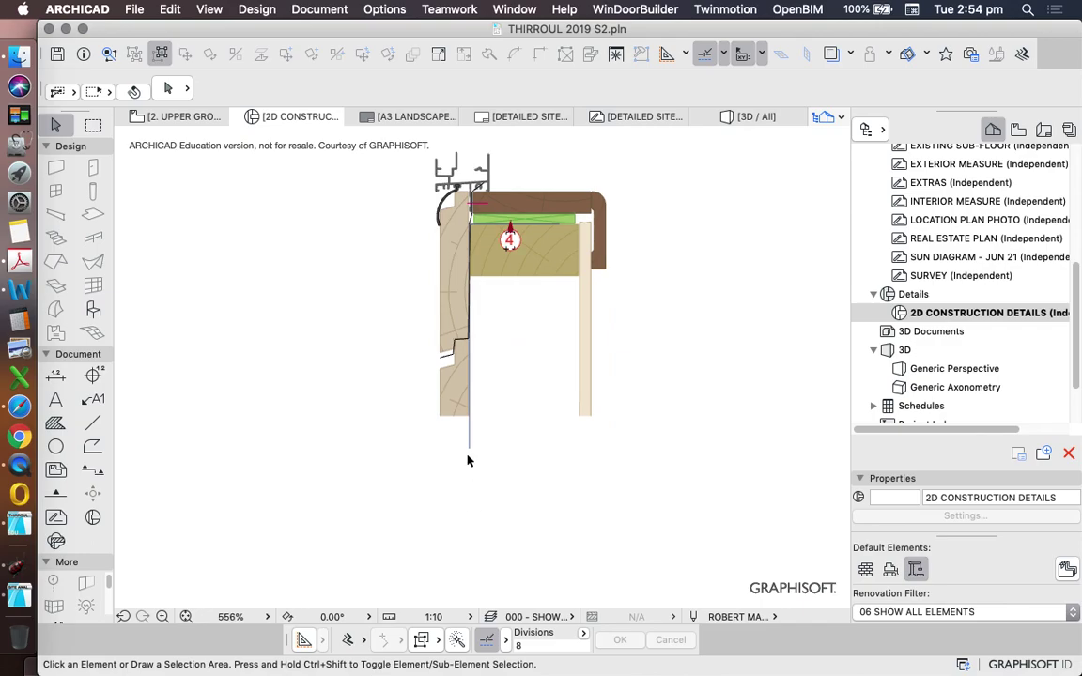
- Delete callout marker 4 and the overlapping timber grain lines while keeping the stud frame's rectangular fill
scroll(511, 205, "up", 7)
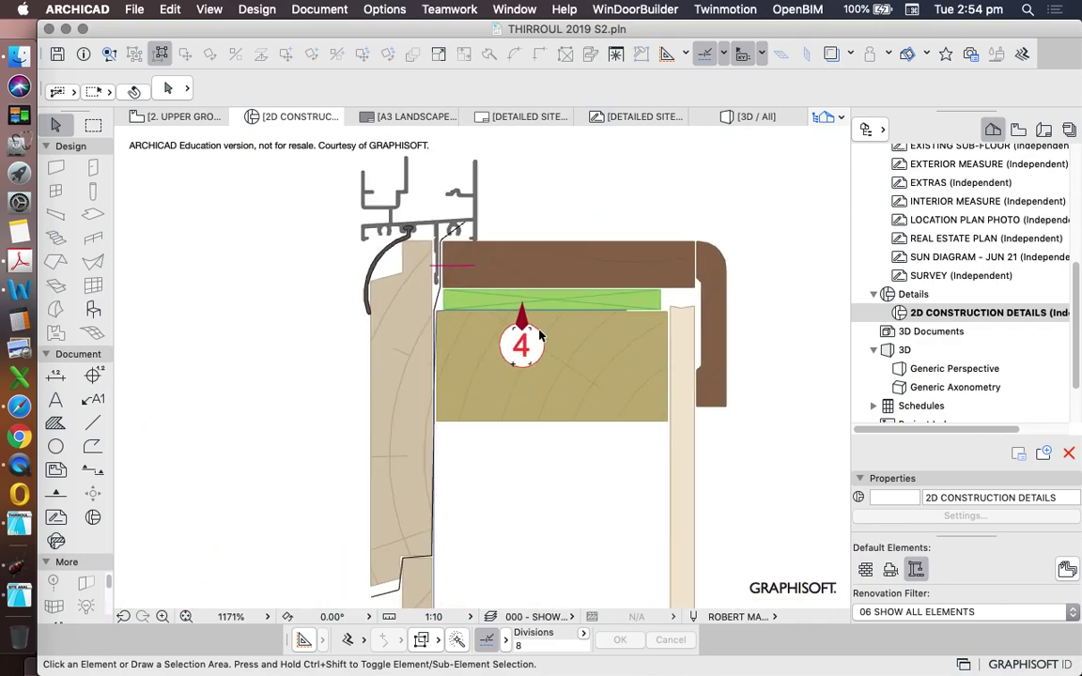
left_click(602, 526)
left_click(458, 323)
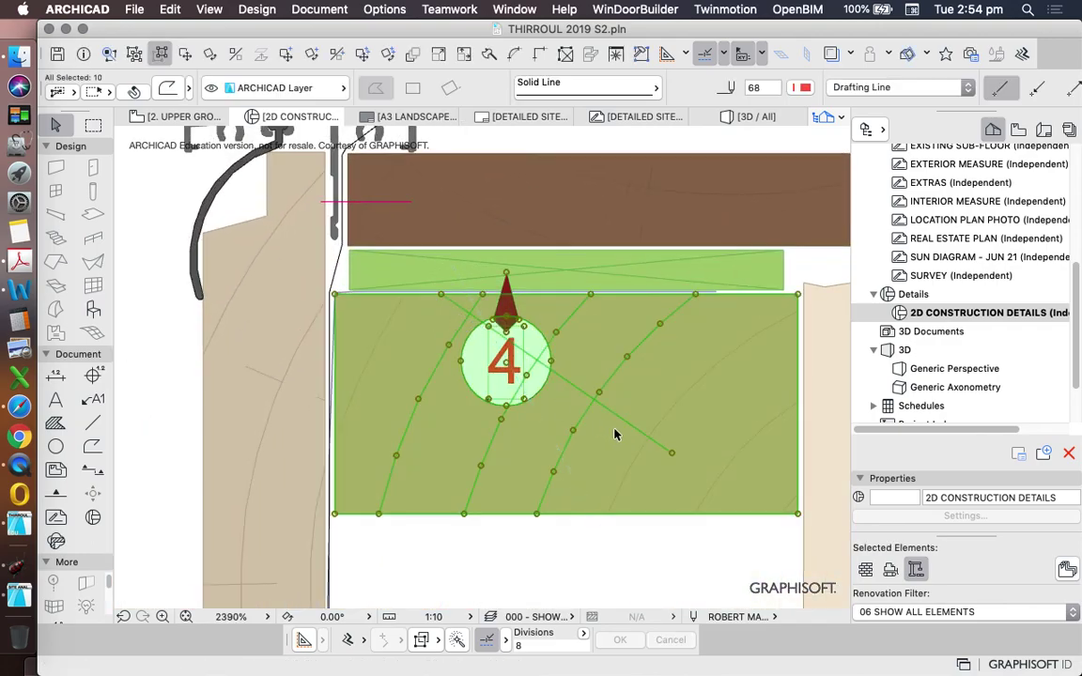
left_click(613, 431)
key("Escape")
left_click(653, 516, "shift")
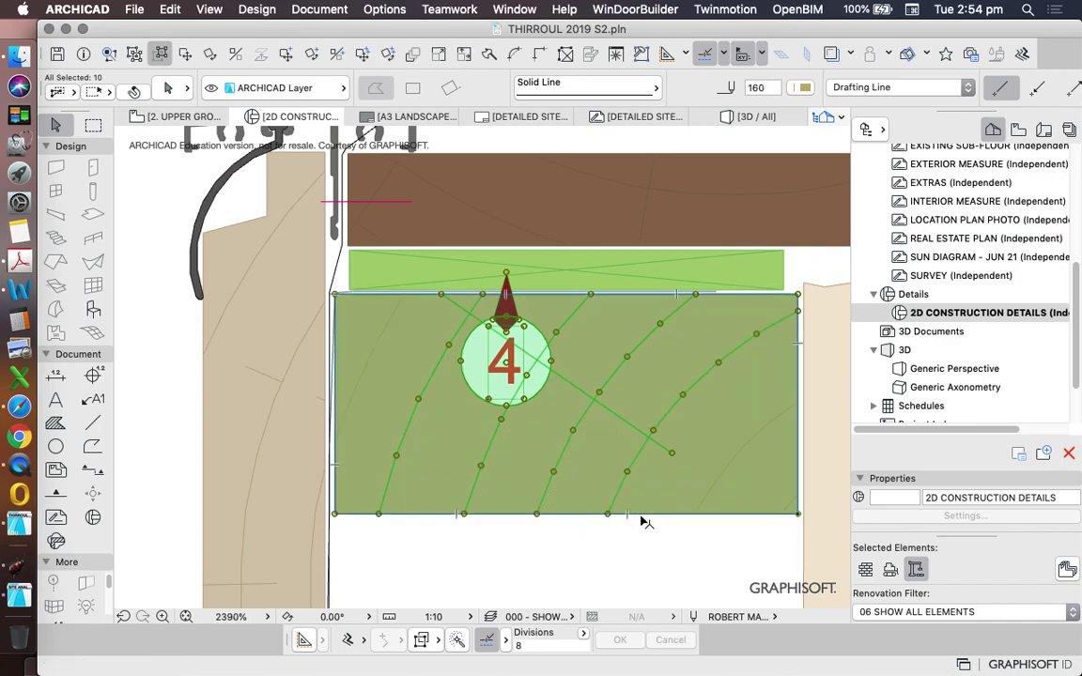
left_click(642, 515, "shift")
scroll(507, 341, "down", 10)
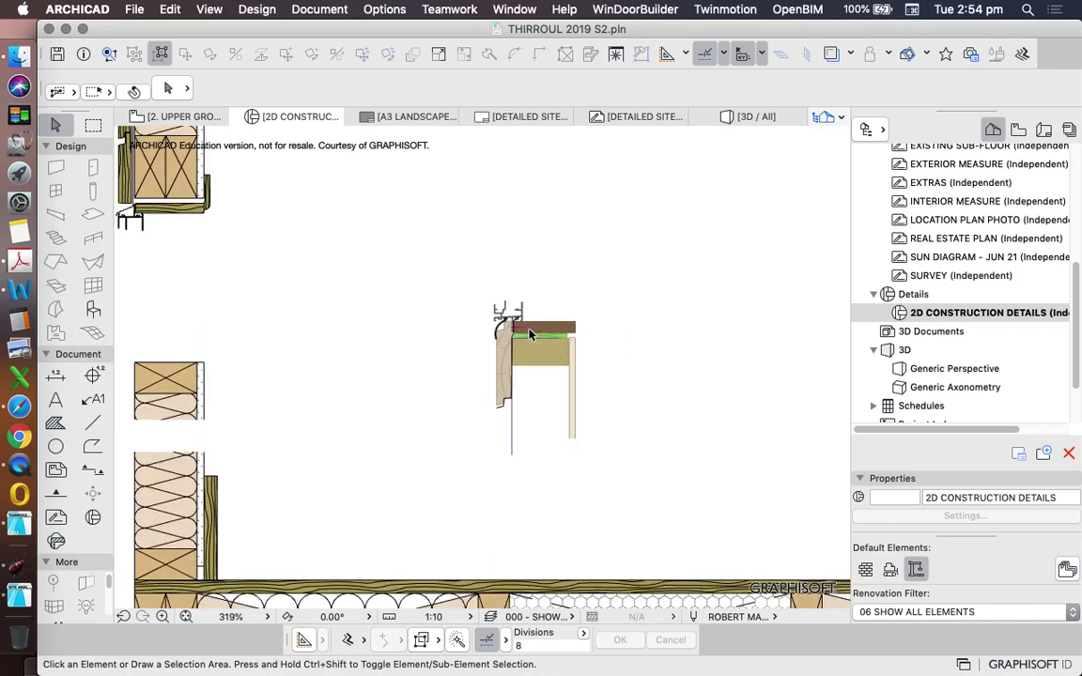
left_click(443, 282)
left_click(645, 479)
scroll(457, 312, "up", 10)
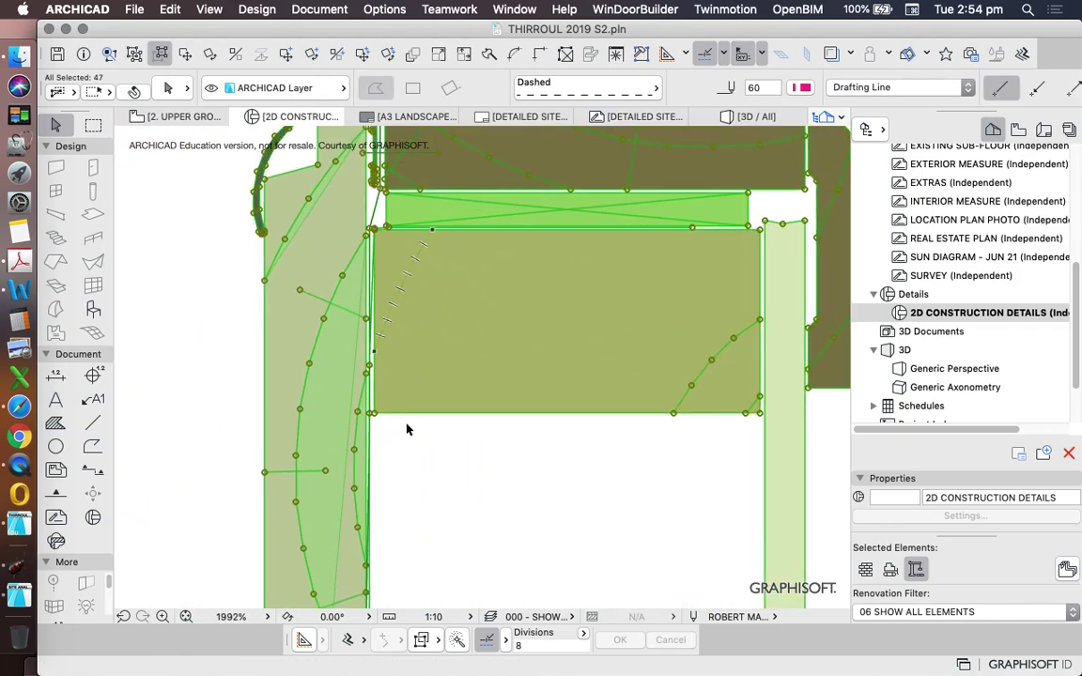
scroll(411, 416, "down", 5)
key("Escape")
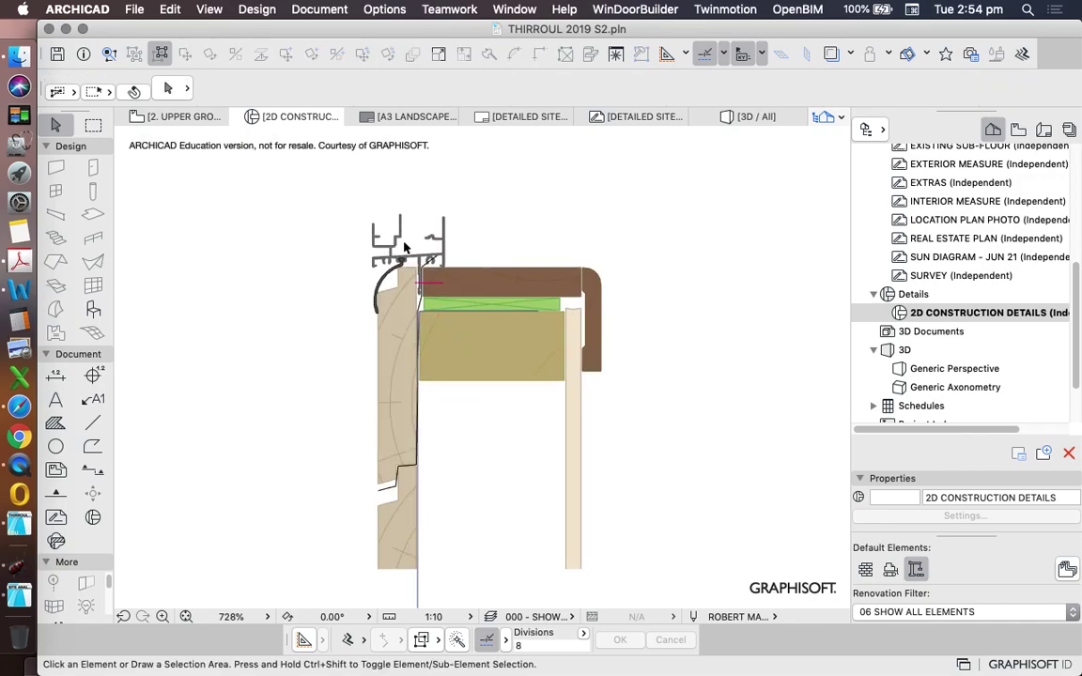
- Select the copied sill detail's window frame, curved flashing, weatherboards, membrane line, timber reveal, architrave and green packer together
scroll(405, 246, "up", 5)
left_click(381, 201)
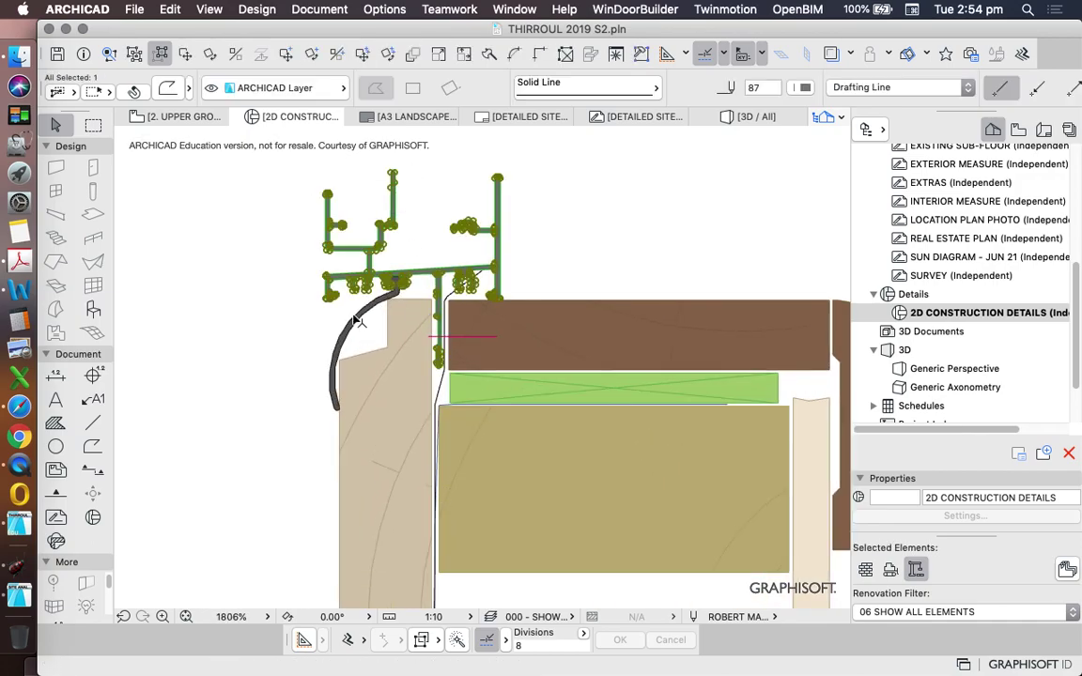
left_click(357, 321, "shift")
key("Escape")
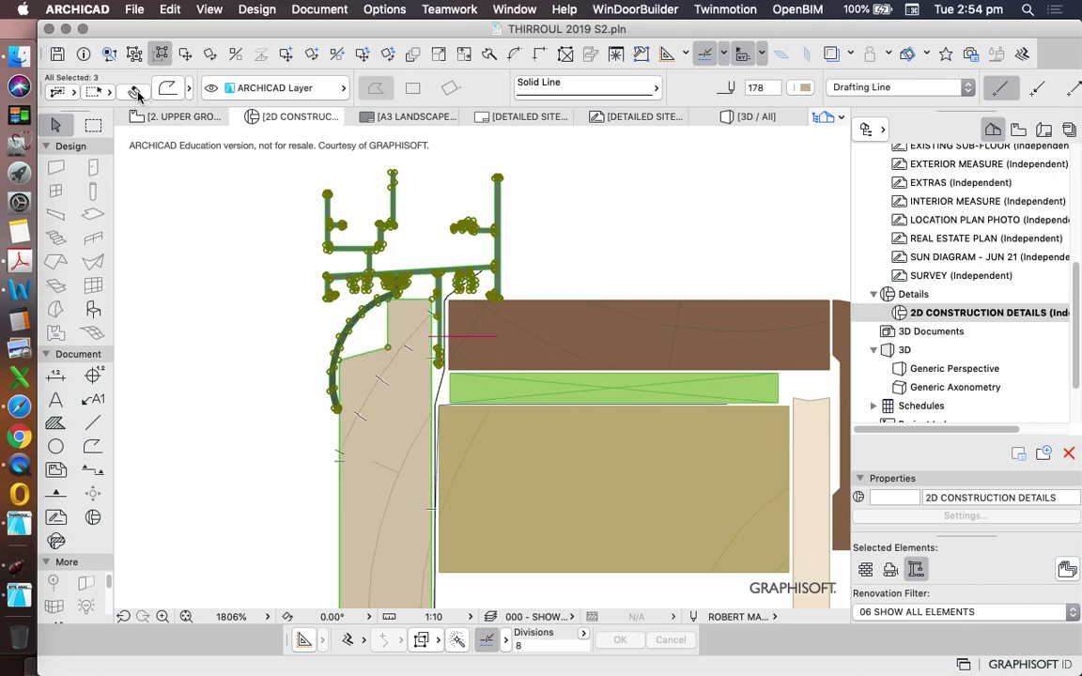
left_click(501, 342, "shift")
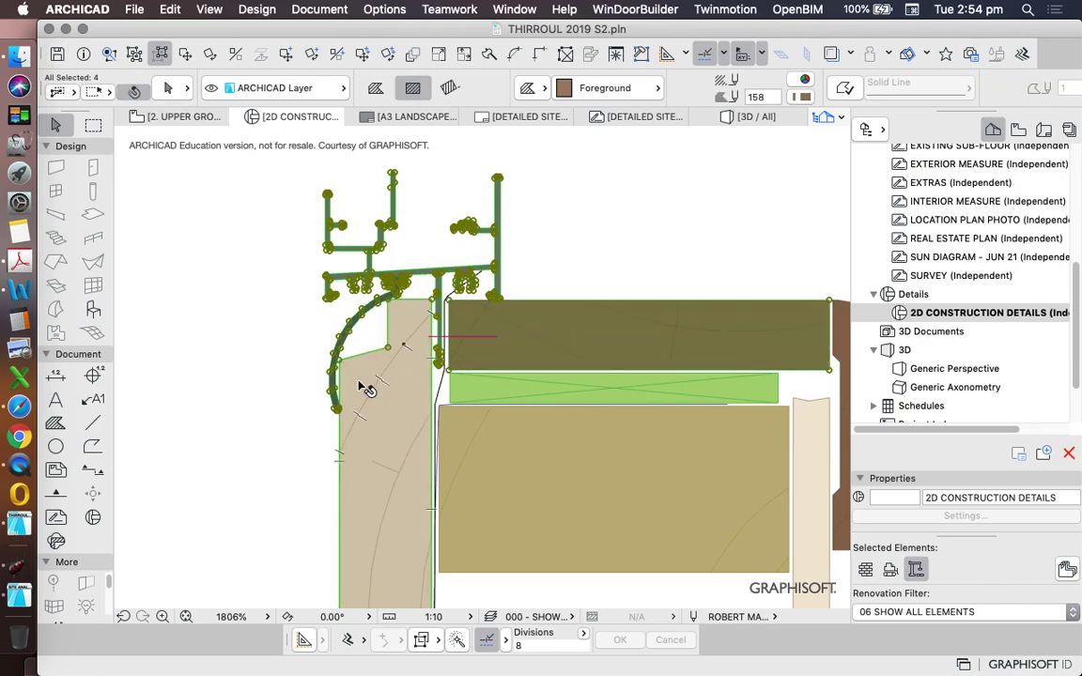
left_click(369, 358, "shift")
left_click(369, 358, "shift")
scroll(452, 252, "down", 5)
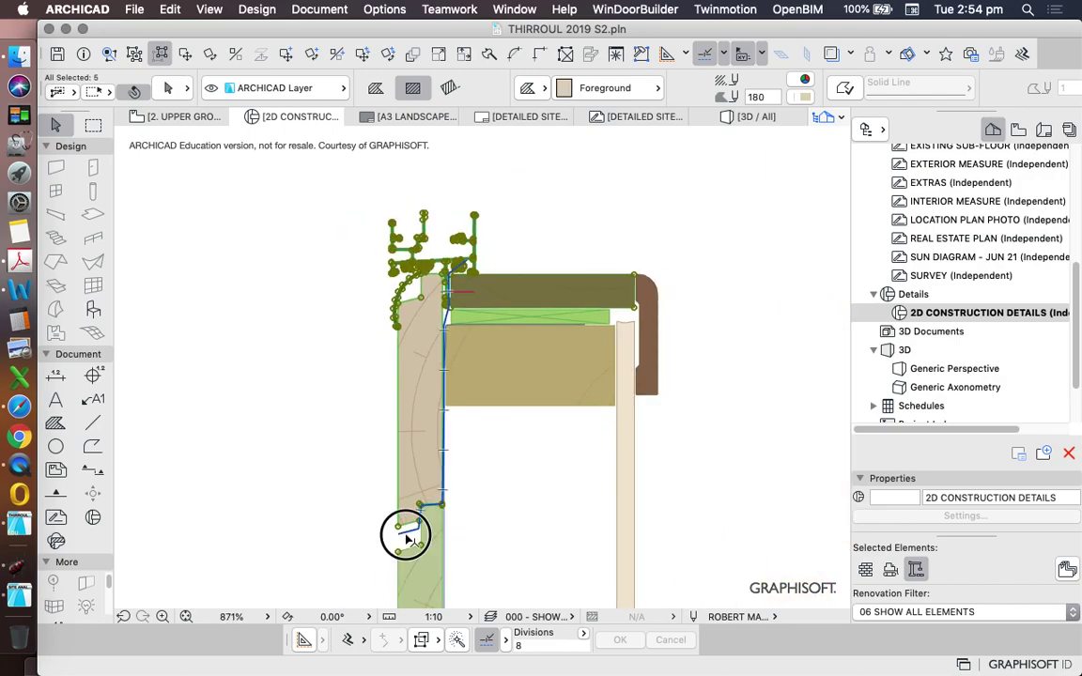
left_click(406, 536, "shift")
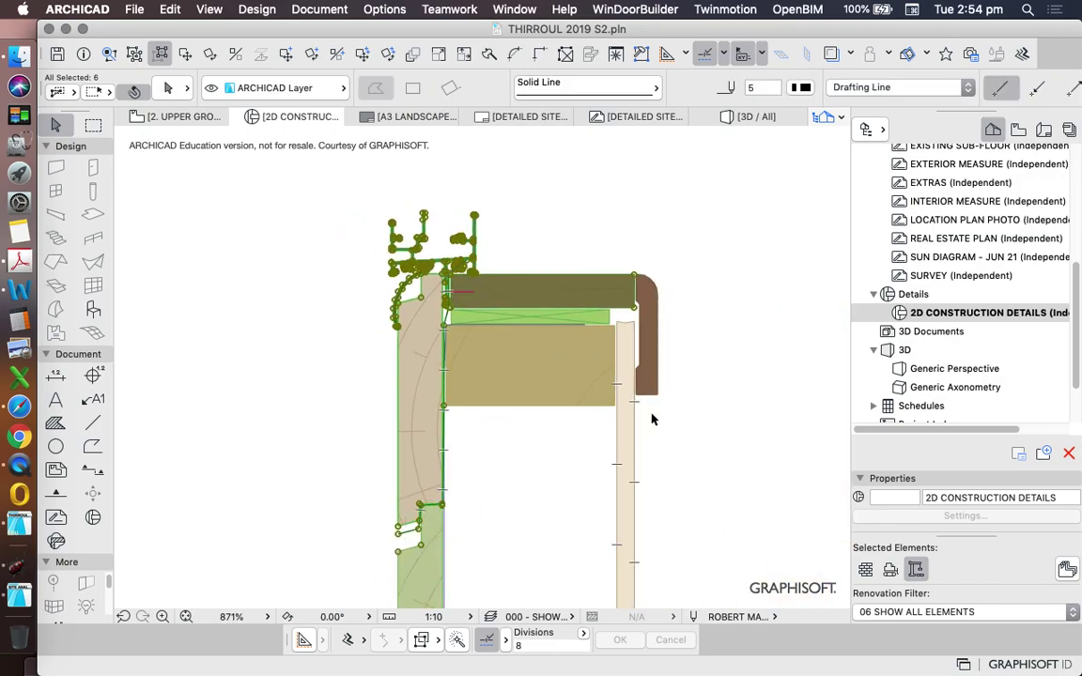
left_click(648, 293, "shift")
left_click(591, 319, "shift")
scroll(591, 319, "up", 3)
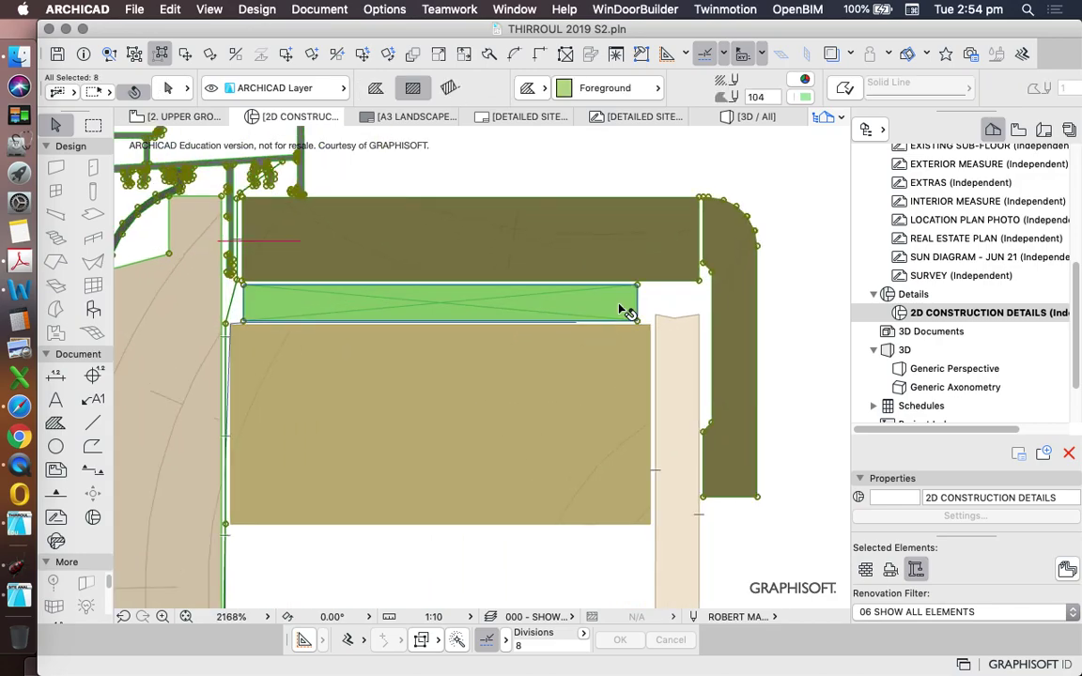
scroll(601, 338, "down", 5)
right_click(628, 230)
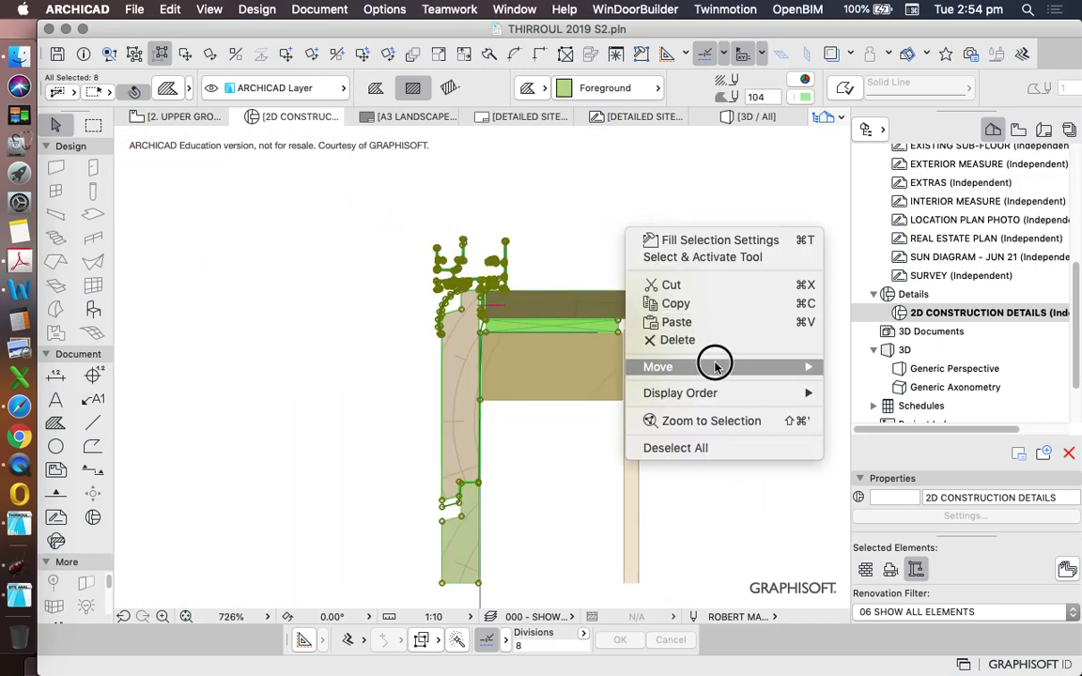
mouse_move(715, 366)
left_click(872, 366)
scroll(508, 369, "up", 5)
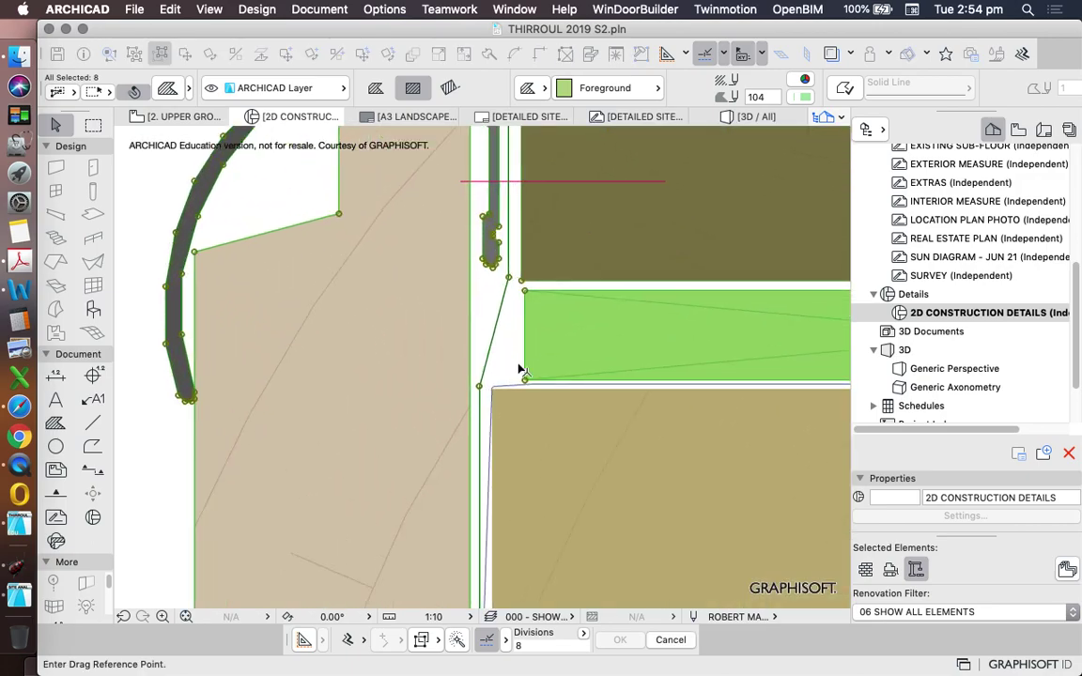
scroll(501, 398, "up", 3)
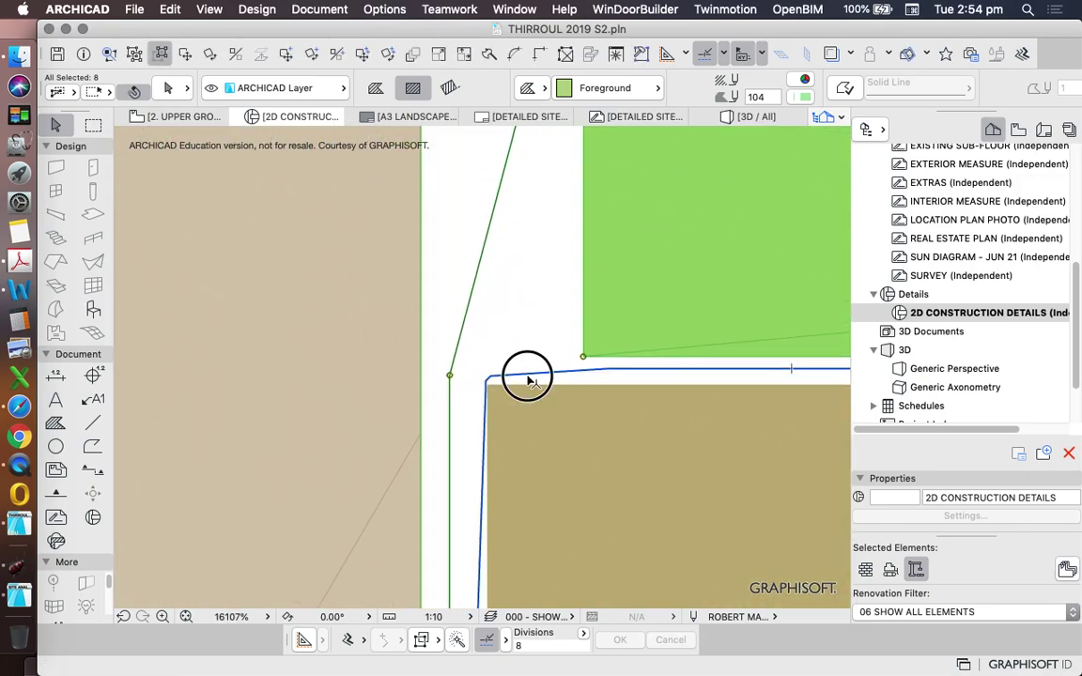
- Move the selected sill elements and the stud's flashing line onto the upper outer corner of the construction detail's sill stud
right_click(524, 291)
mouse_move(656, 428)
left_click(798, 426)
scroll(490, 389, "up", 5)
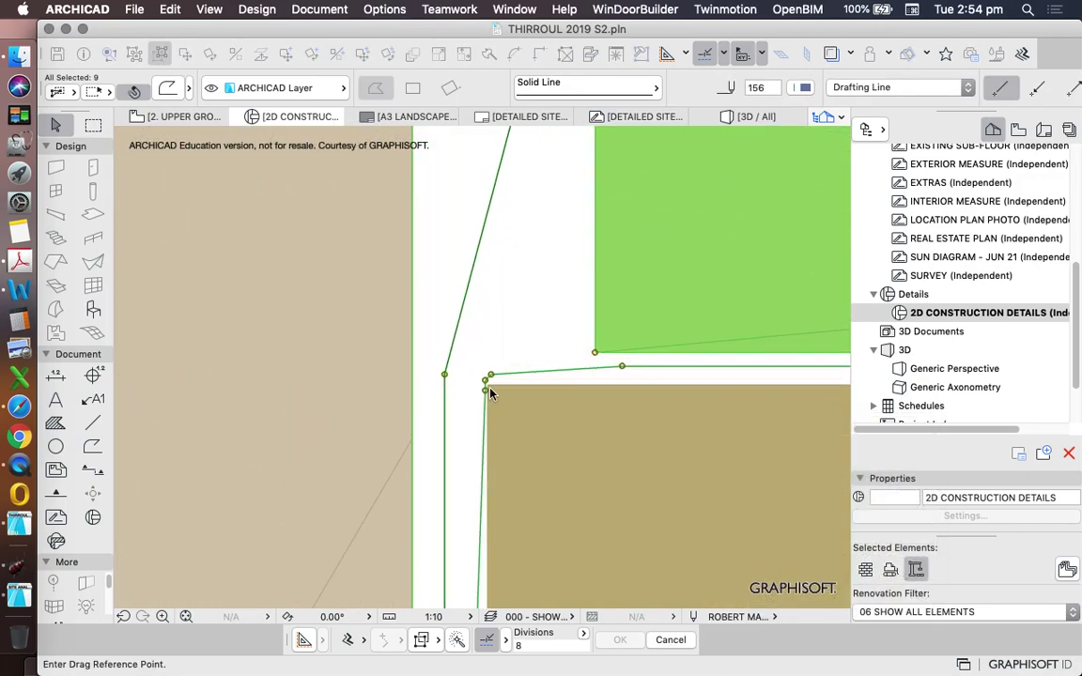
left_click(480, 377)
scroll(599, 358, "down", 10)
scroll(582, 360, "up", 8)
left_click(530, 336)
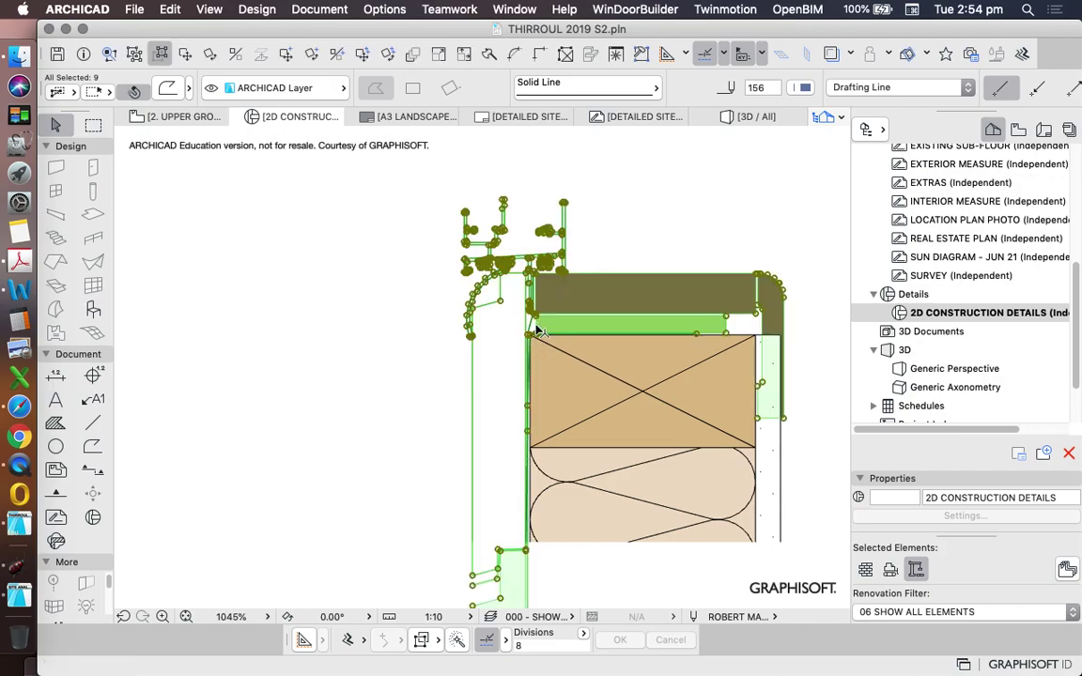
scroll(528, 342, "down", 5)
scroll(646, 342, "up", 5)
key("Escape")
scroll(538, 398, "down", 5)
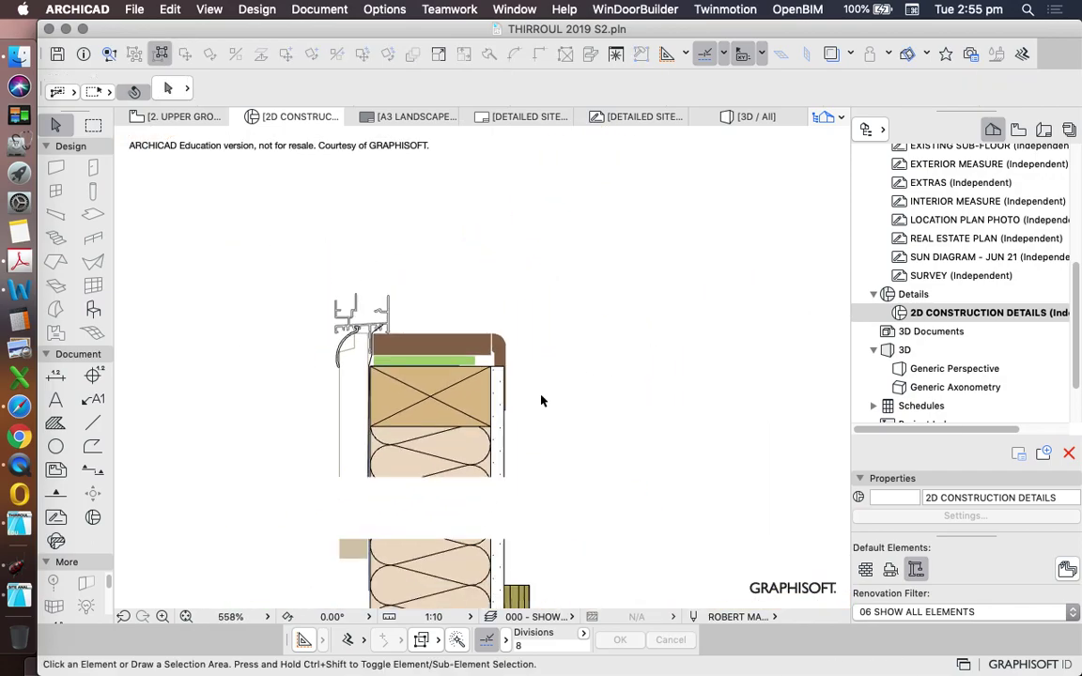
- Transfer the timber grain fills of the head reveal and architrave to the matching sill reveal and architrave
scroll(526, 380, "up", 5)
scroll(532, 402, "down", 2)
scroll(531, 402, "down", 4)
scroll(522, 293, "up", 3)
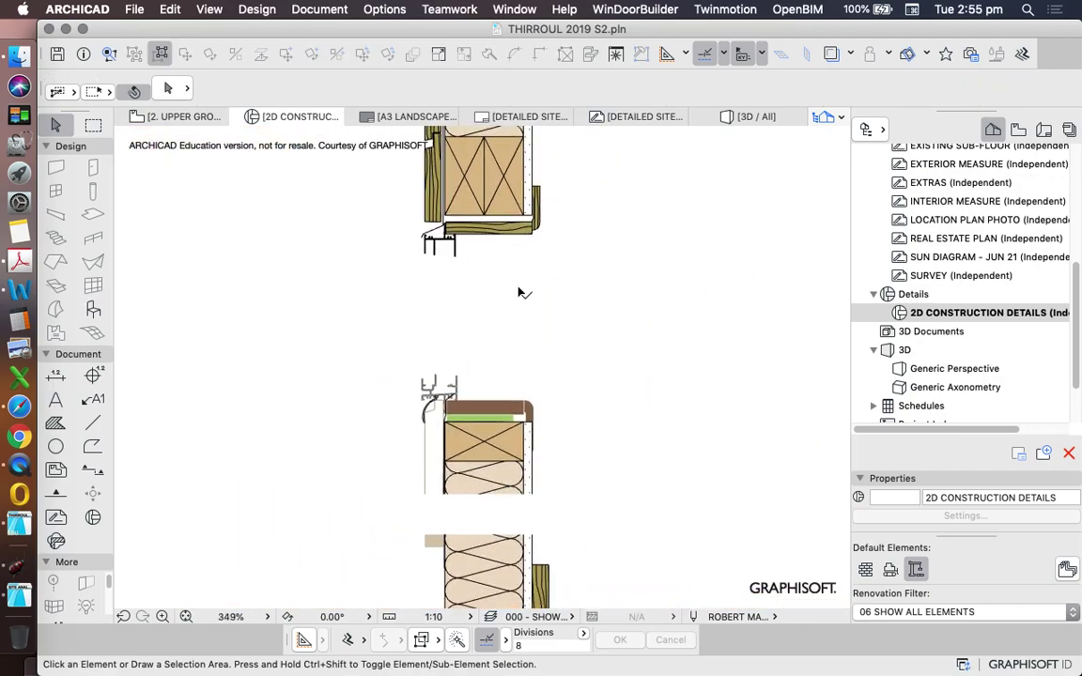
left_click(534, 222, "alt")
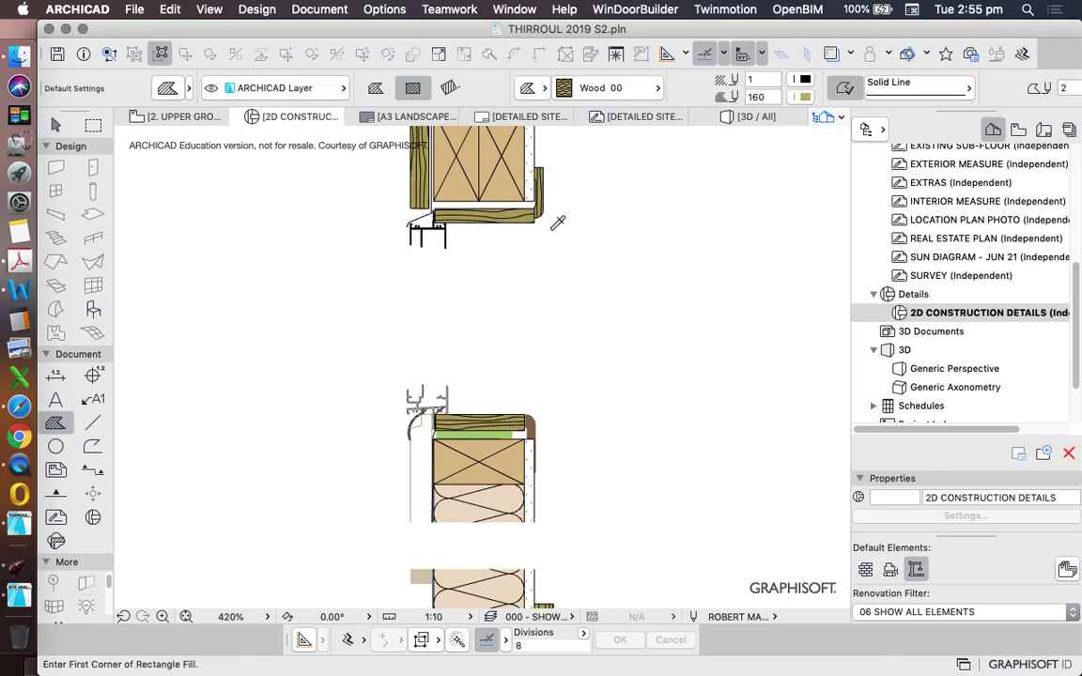
scroll(537, 429, "up", 8)
key("Escape")
- Move the sill architrave against the outer face of the internal lining, then lower it slightly below the reveal's top edge
left_click(569, 331)
key("super+d")
left_click(501, 324)
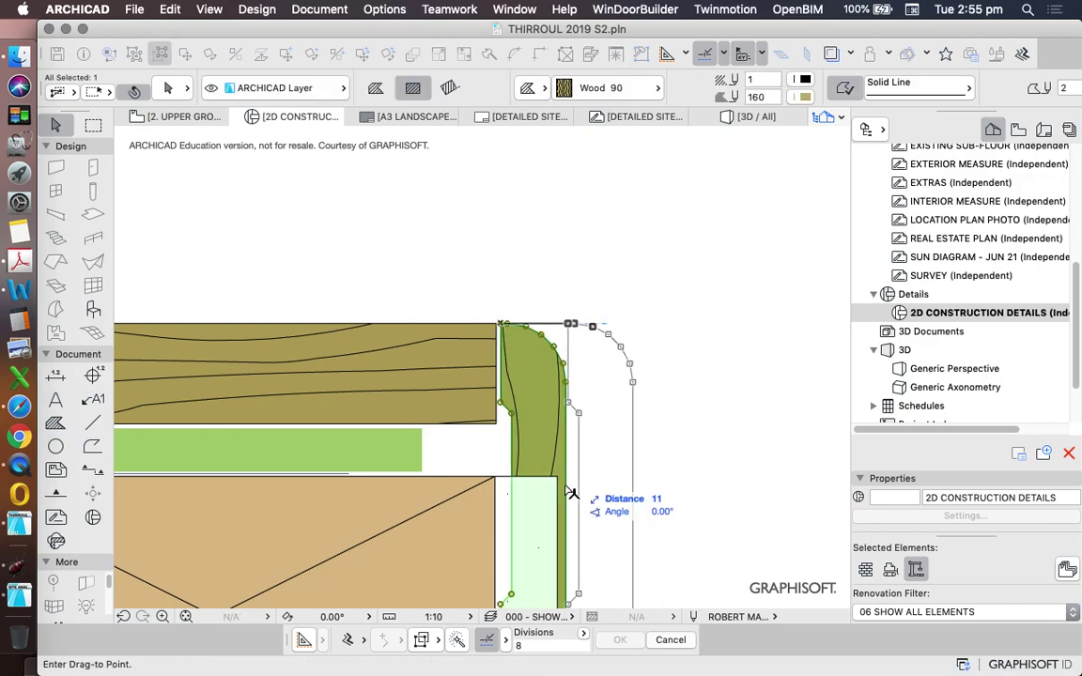
left_click(557, 477, "shift")
key("super+d")
left_click(582, 396)
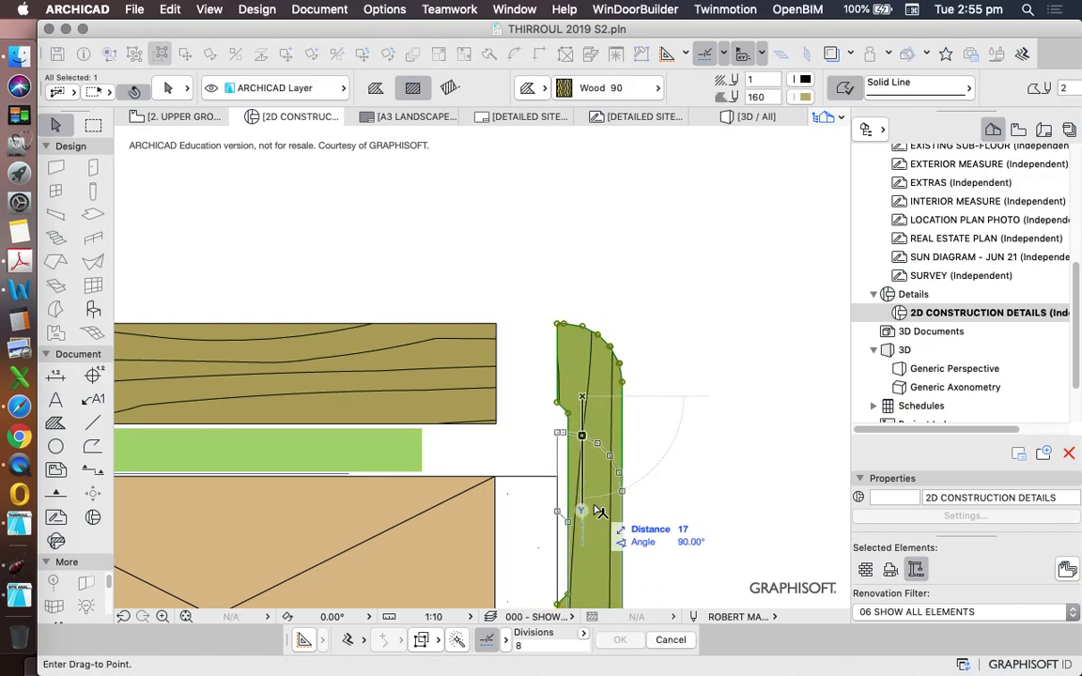
key("Return")
key("Escape")
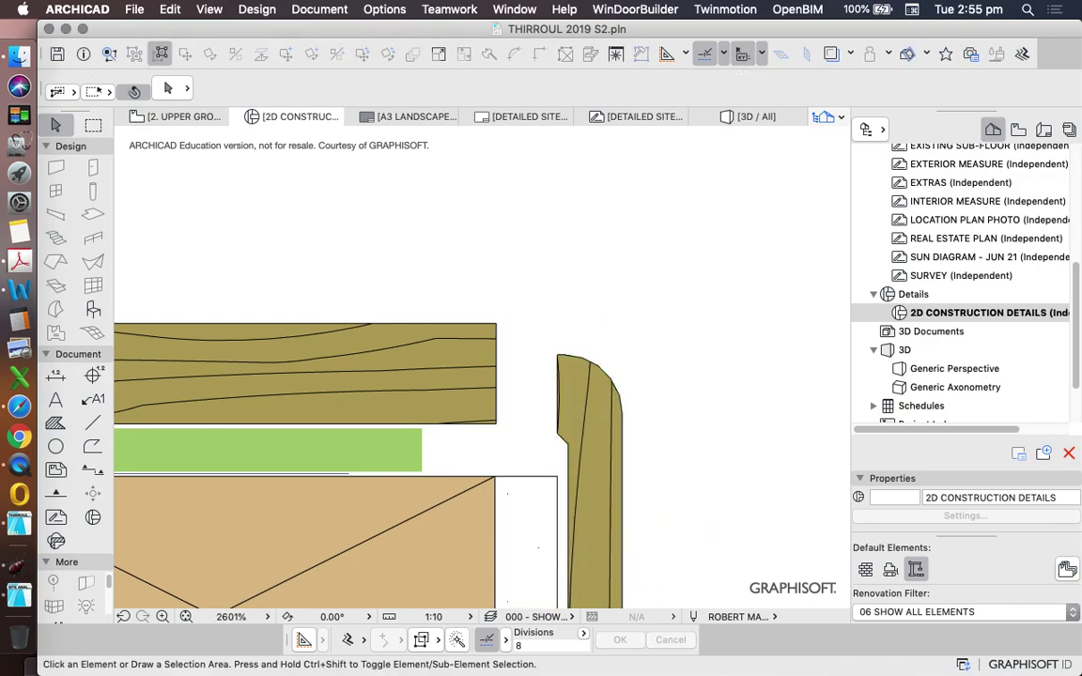
- Extend the inner end of the sill's timber reveal to meet the architrave's back face
scroll(523, 372, "down", 6)
left_click(517, 372)
left_click(516, 372)
scroll(531, 370, "up", 5)
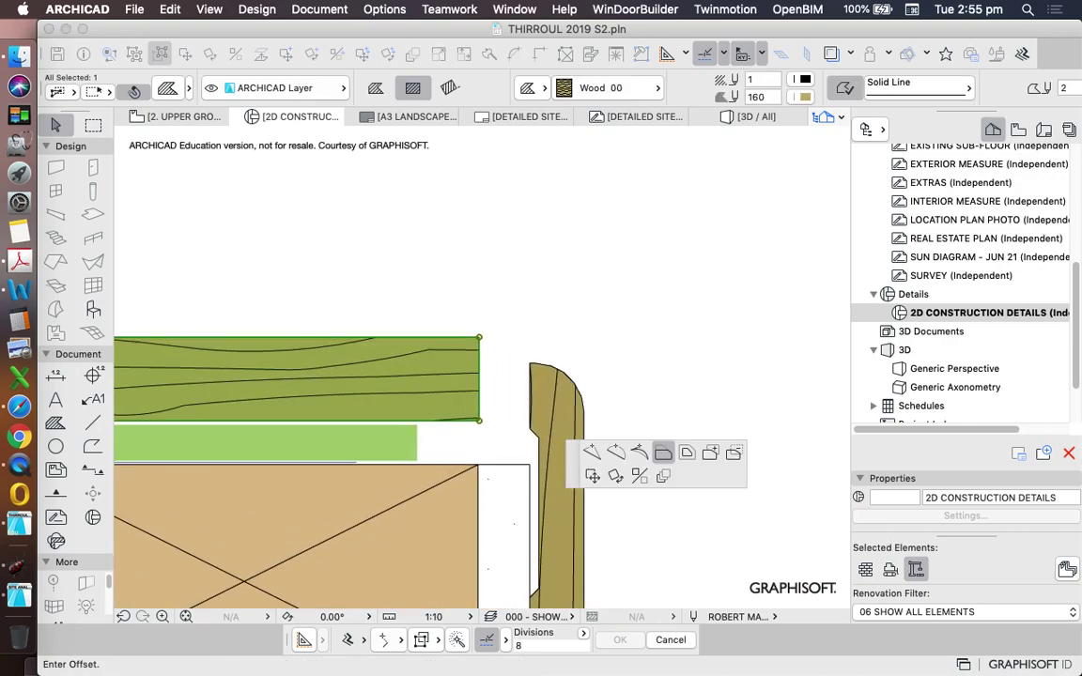
left_click(530, 366)
key("Escape")
scroll(625, 330, "down", 7)
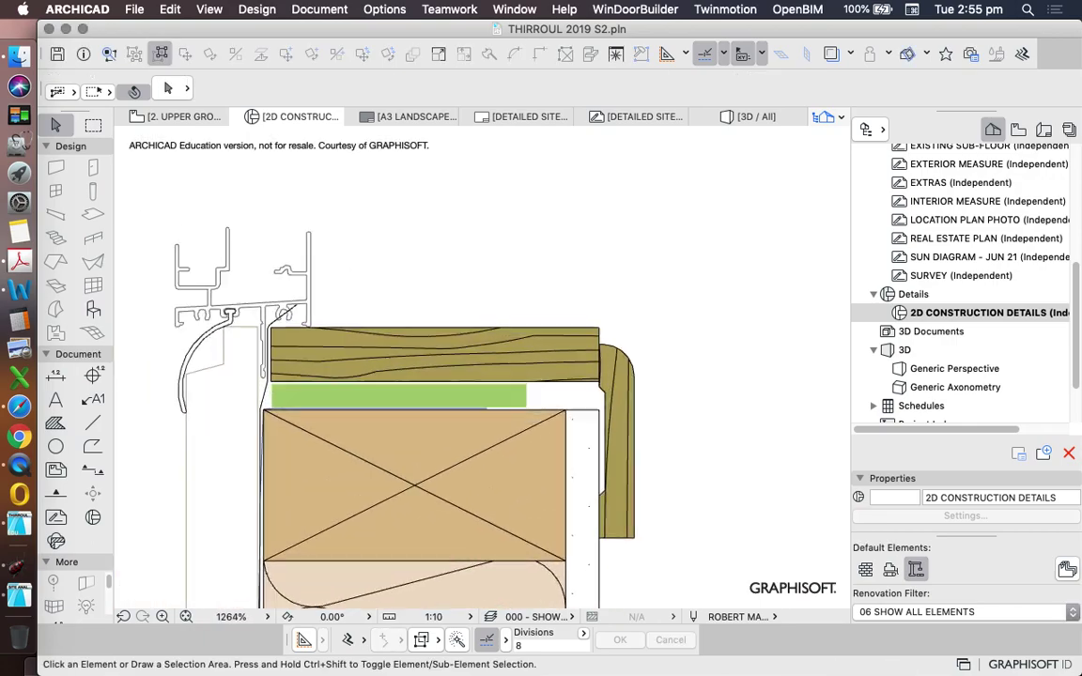
- Recolour the green packer beneath the reveal grey with fill foreground pen 13, and change its background pen
scroll(522, 434, "up", 6)
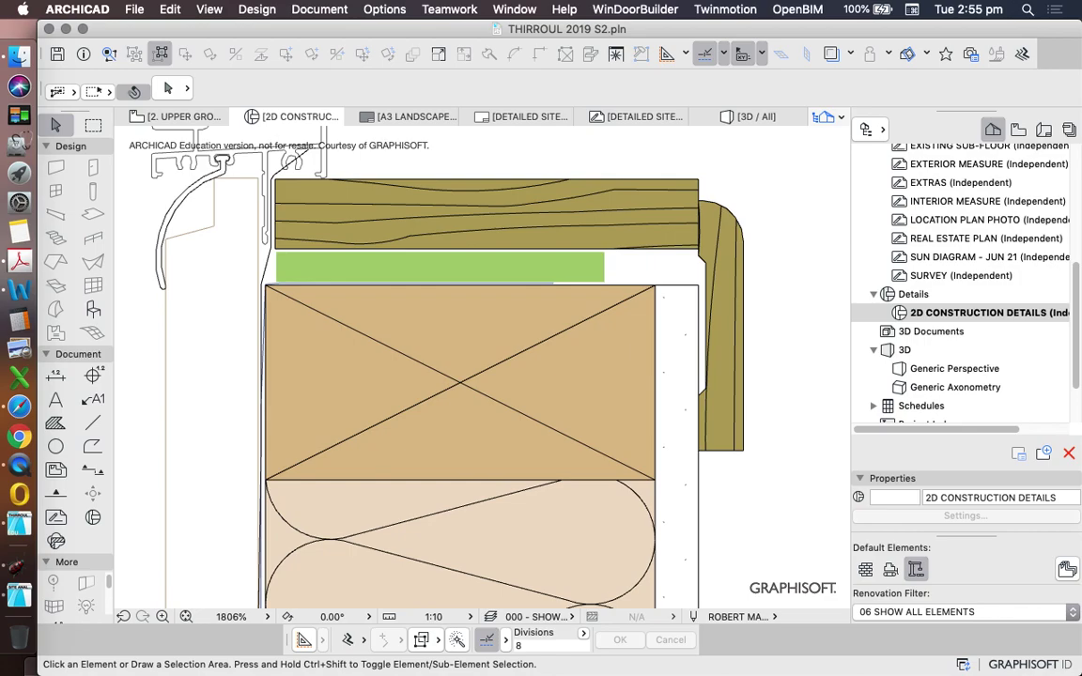
scroll(532, 301, "down", 6)
scroll(549, 276, "up", 7)
scroll(517, 446, "down", 3)
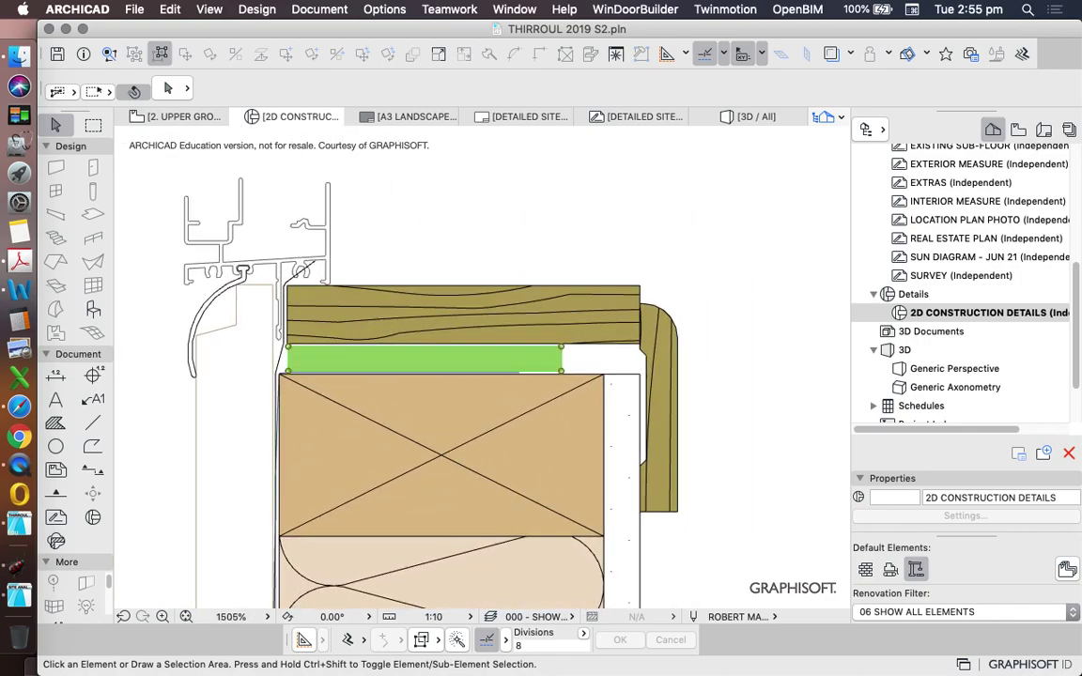
scroll(539, 361, "up", 1)
left_click(539, 360)
left_click(564, 87)
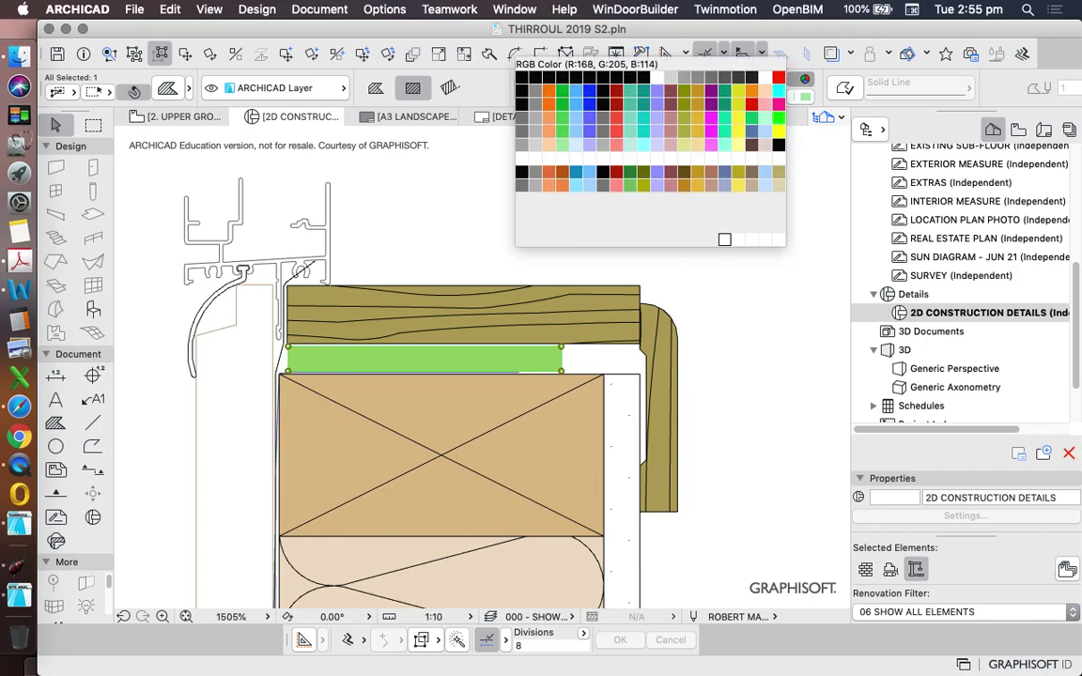
left_click(683, 78)
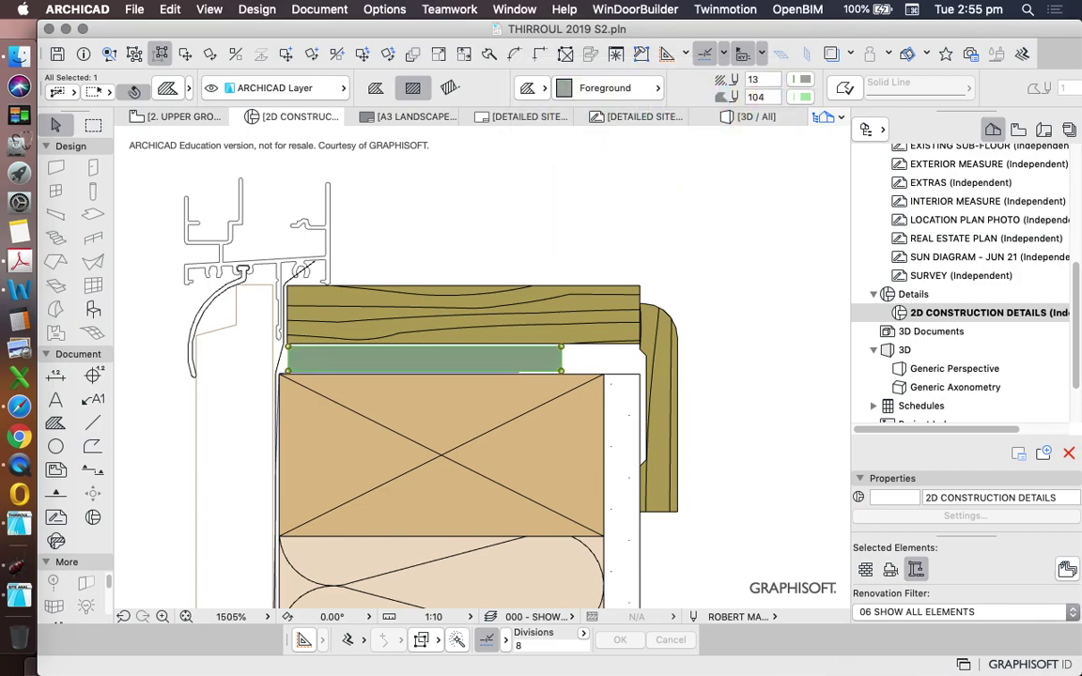
left_click(801, 97)
left_click(657, 95)
key("Escape")
- Set the pen of the flashing line over the sill stud to 3
scroll(582, 368, "up", 5)
scroll(811, 403, "down", 3)
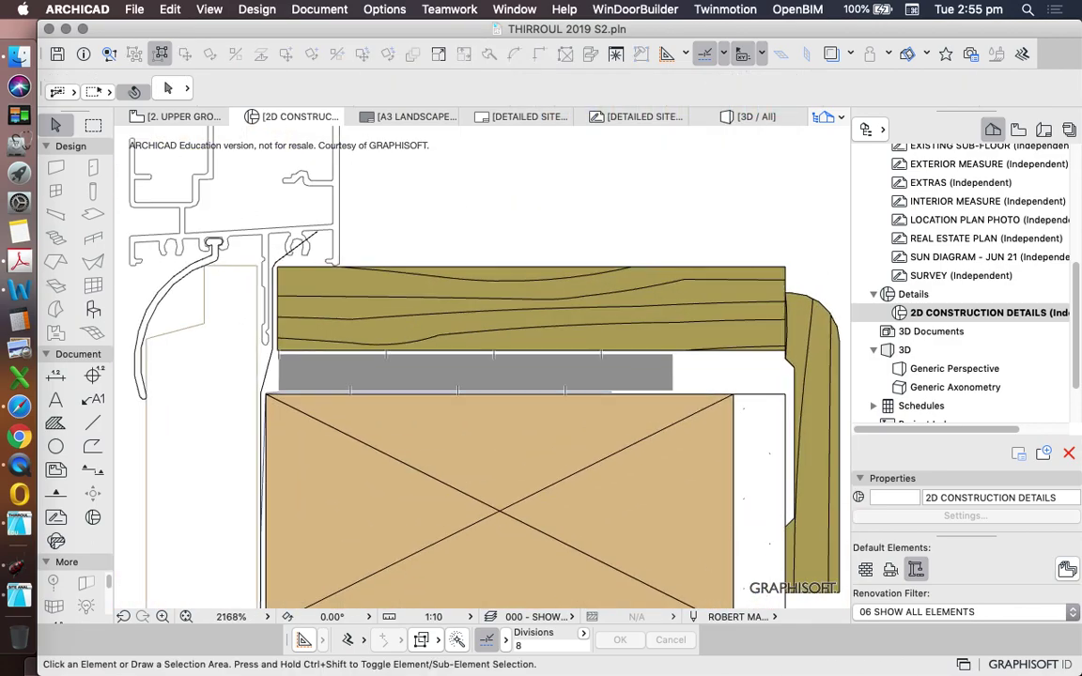
left_click(593, 392)
left_click(801, 88)
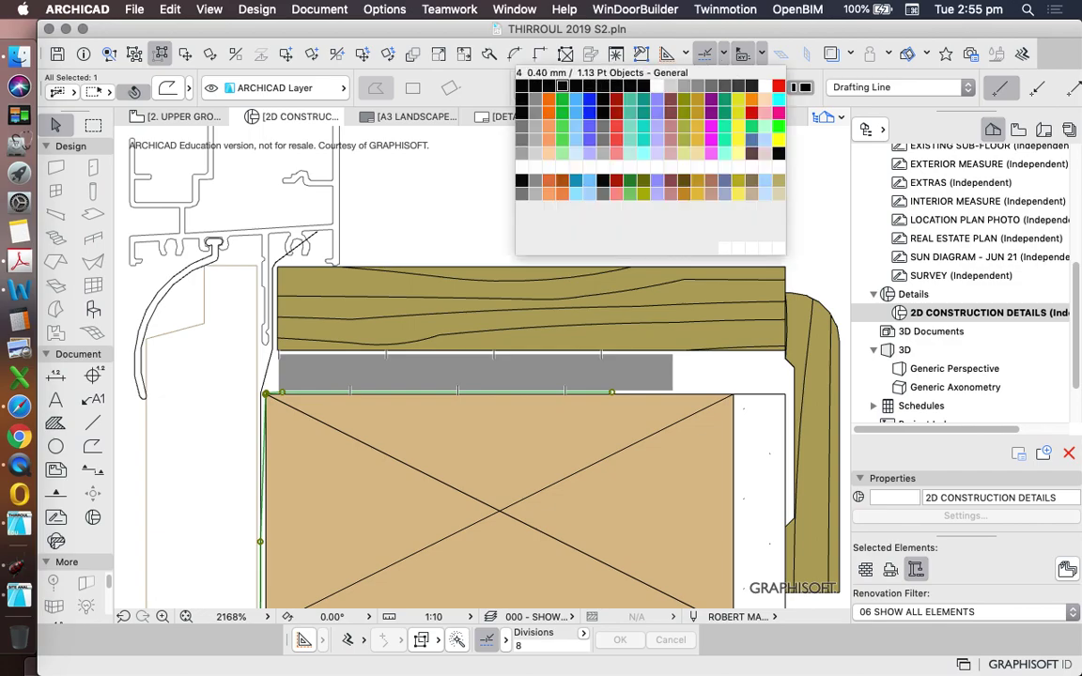
left_click(548, 85)
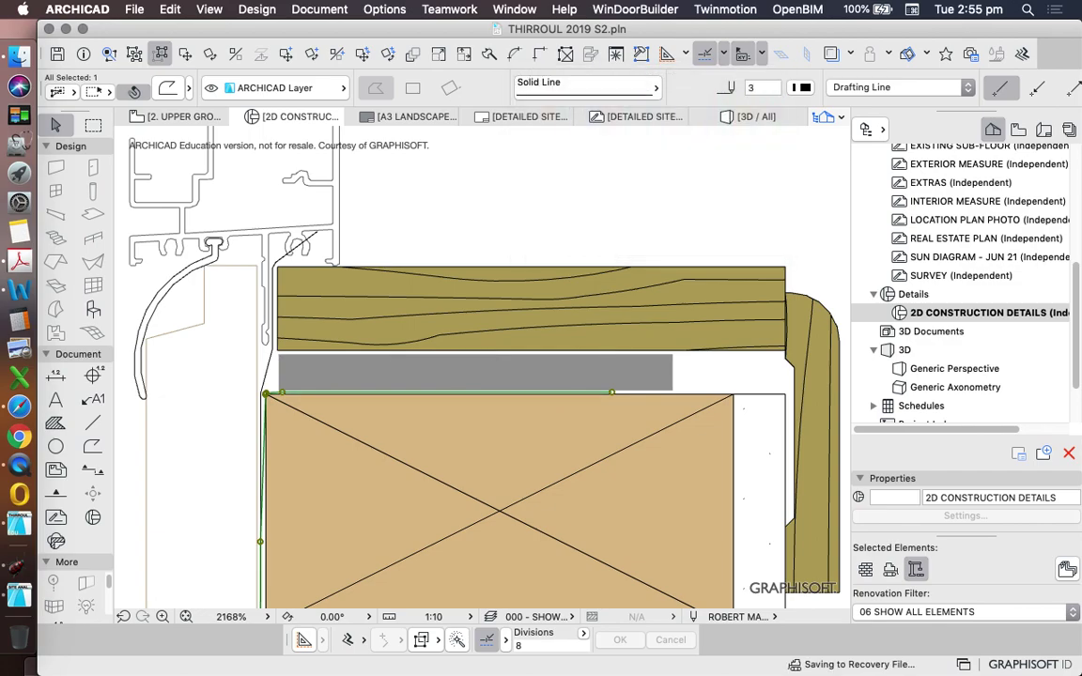
key("Escape")
- Reposition the membrane line's upper end node to just below the screw channel of the sill window frame
scroll(484, 341, "down", 3)
scroll(376, 327, "up", 4)
left_click(398, 394)
left_click(437, 252)
left_click(437, 252)
scroll(436, 260, "up", 5)
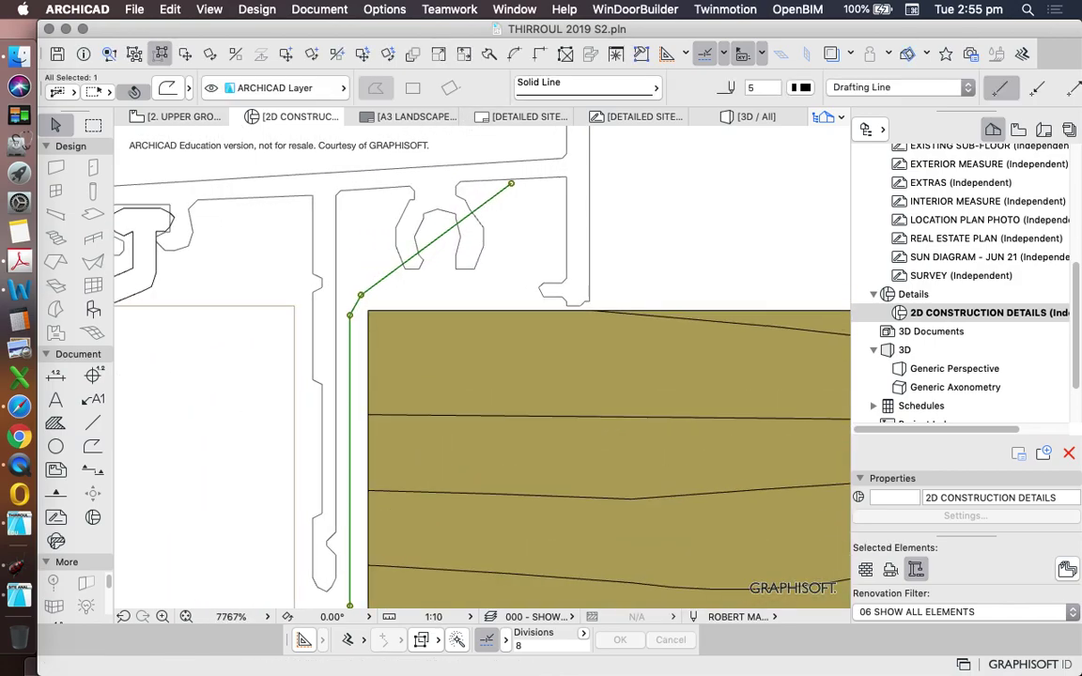
left_click(510, 183)
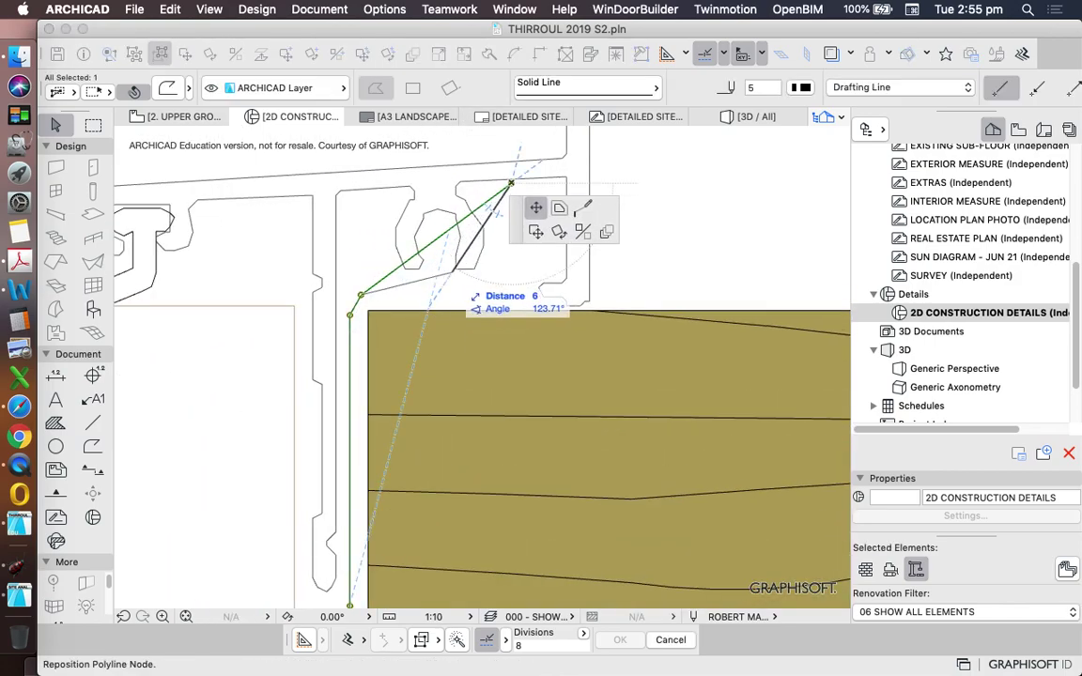
left_click(449, 277)
left_click(439, 279)
- Add a segment to the membrane line that runs up into the window frame's screw channel
left_click(511, 360)
left_click(435, 279)
left_click(450, 277)
left_click(439, 225)
left_click(438, 225)
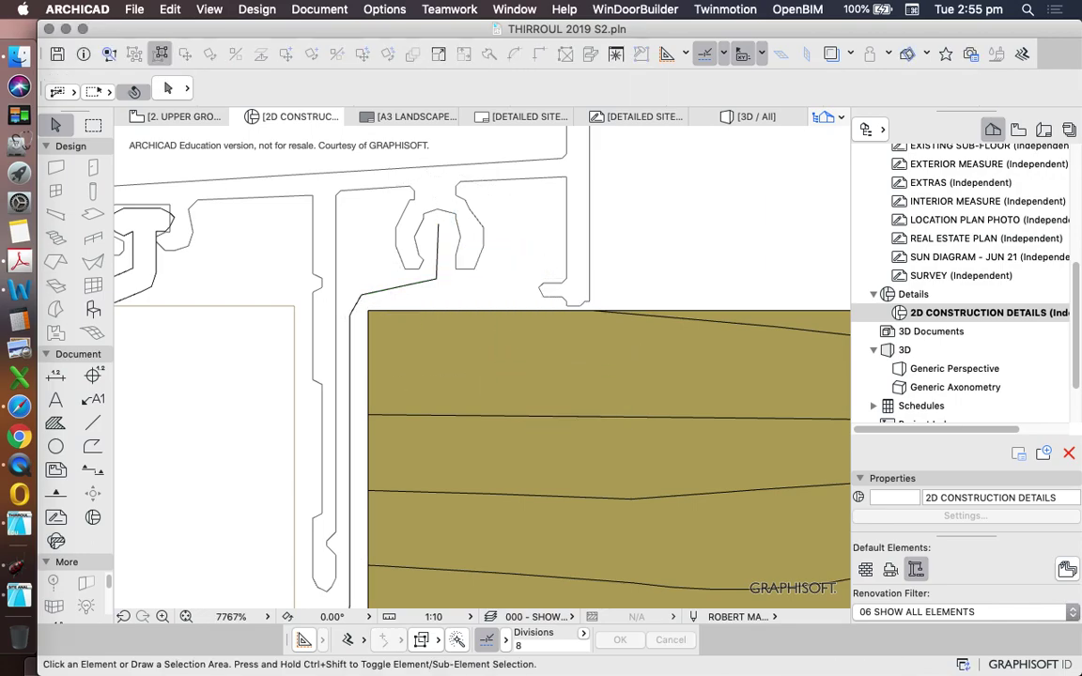
scroll(441, 227, "down", 3)
left_click(495, 329)
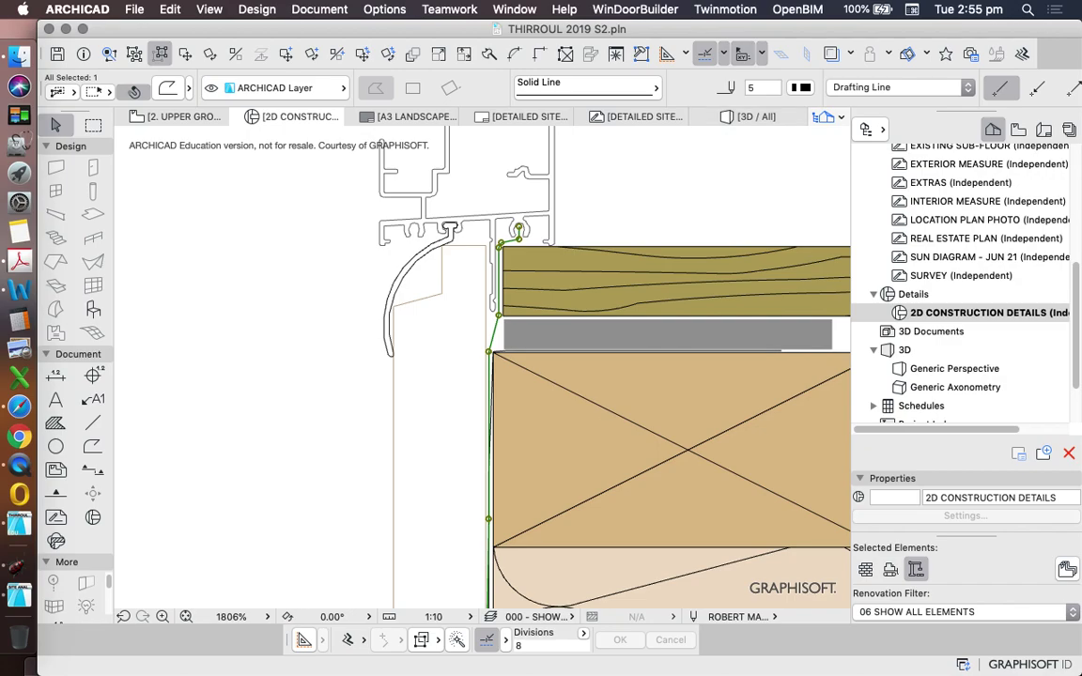
key("Escape")
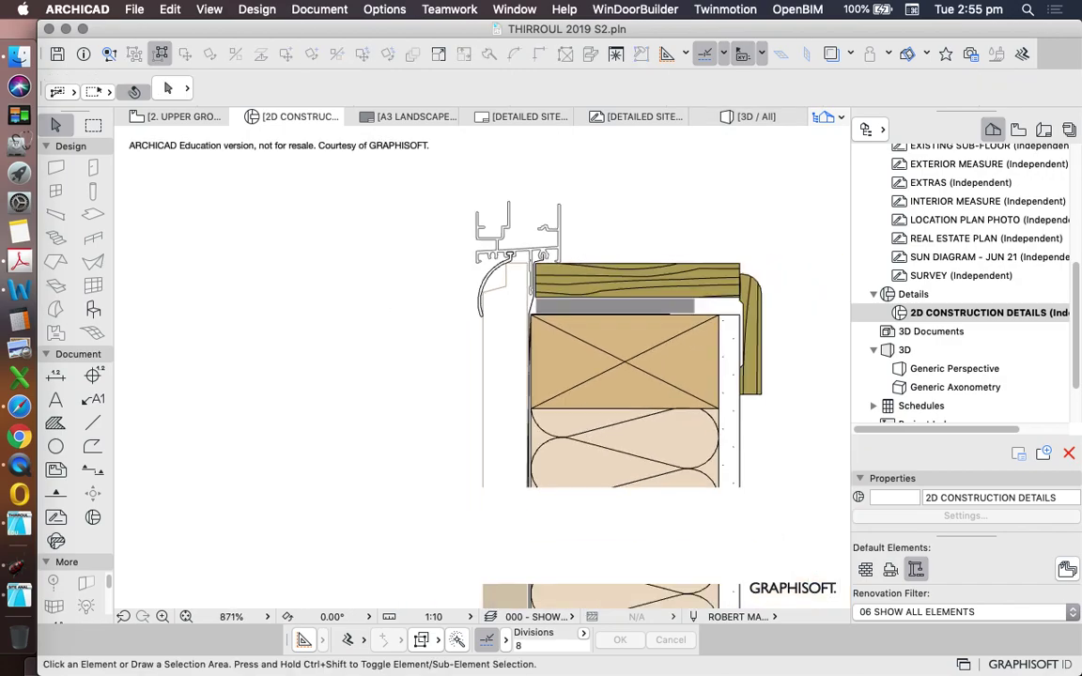
- Transfer the head window frame's black Solid Fill to the sill window frame
scroll(561, 361, "down", 8)
scroll(546, 333, "up", 15)
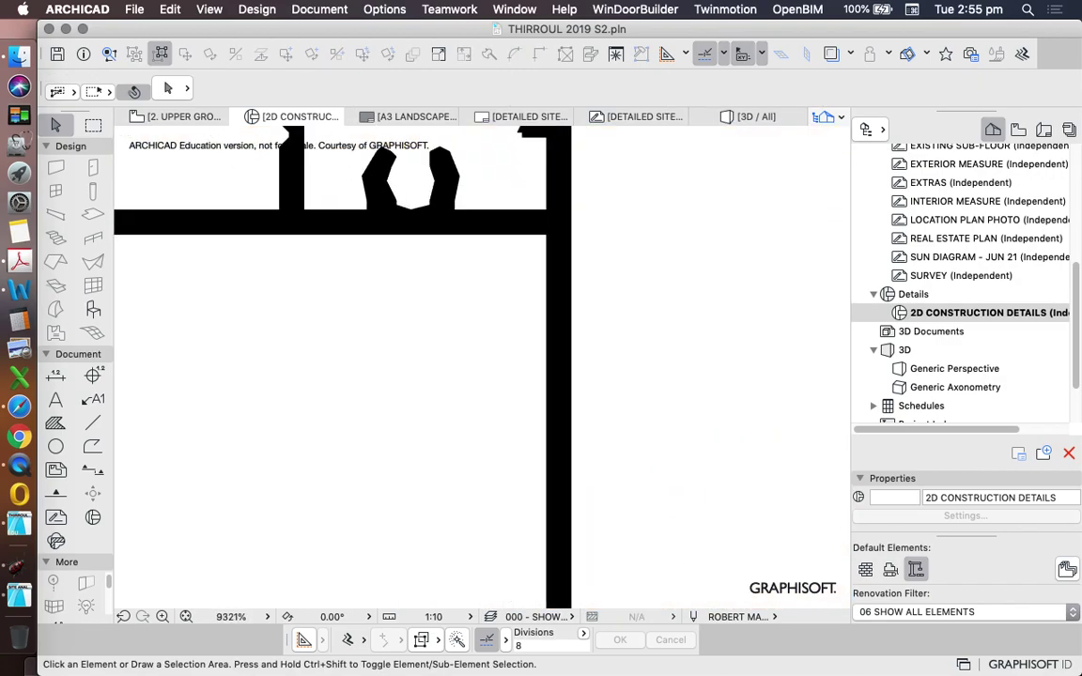
left_click(559, 226, "alt")
scroll(603, 200, "down", 15)
scroll(584, 270, "up", 10)
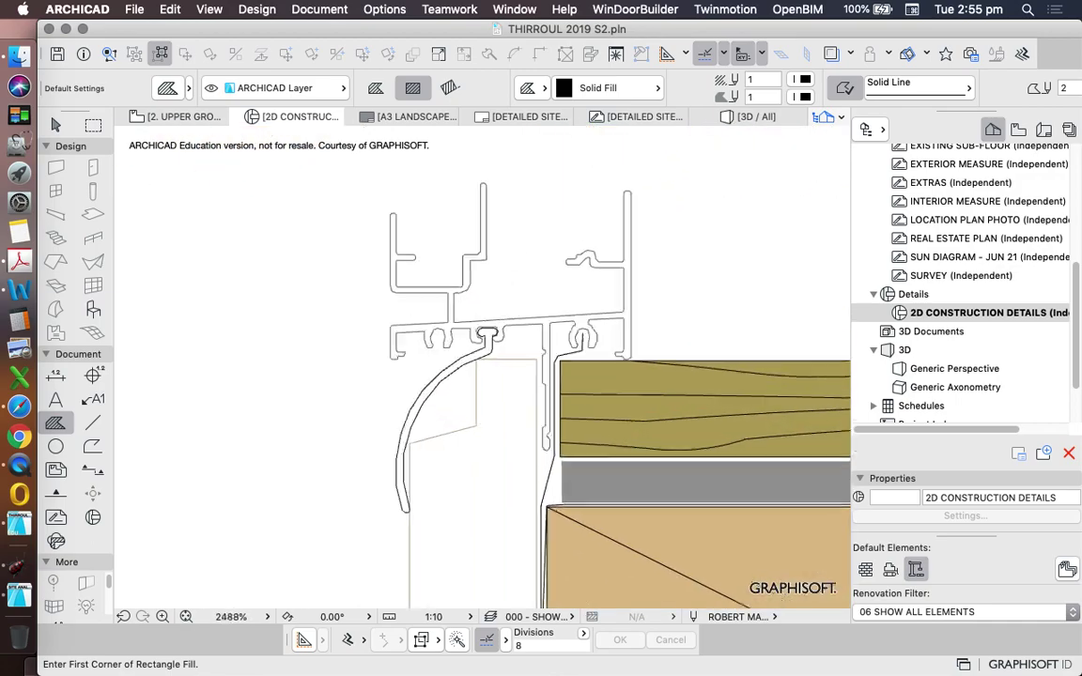
scroll(625, 259, "up", 3)
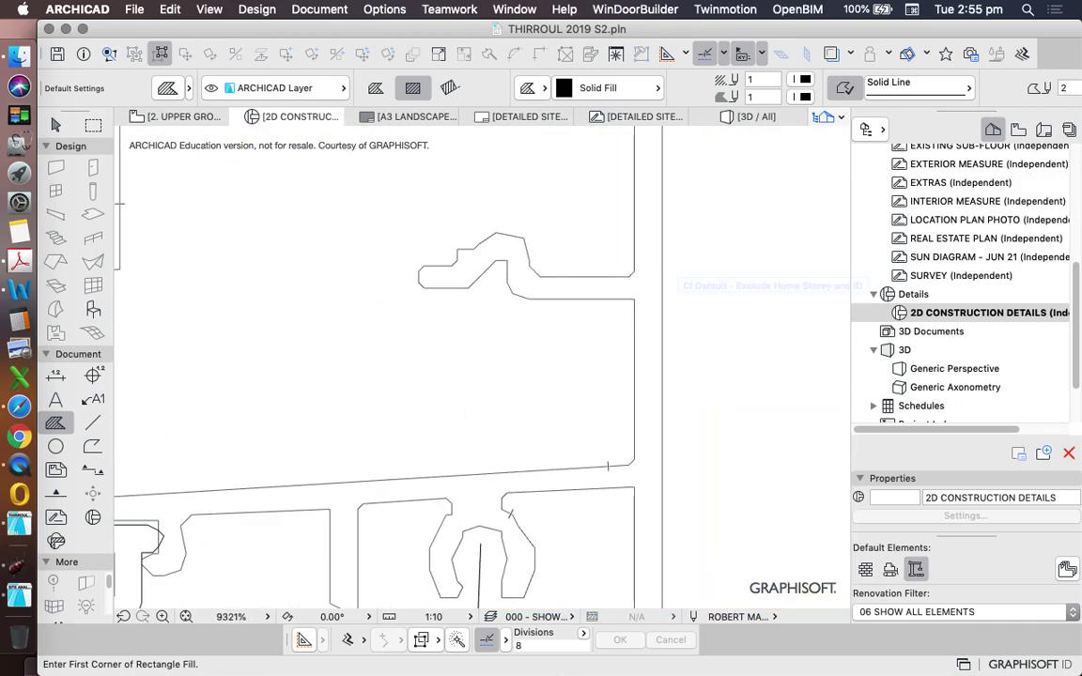
scroll(514, 328, "down", 2)
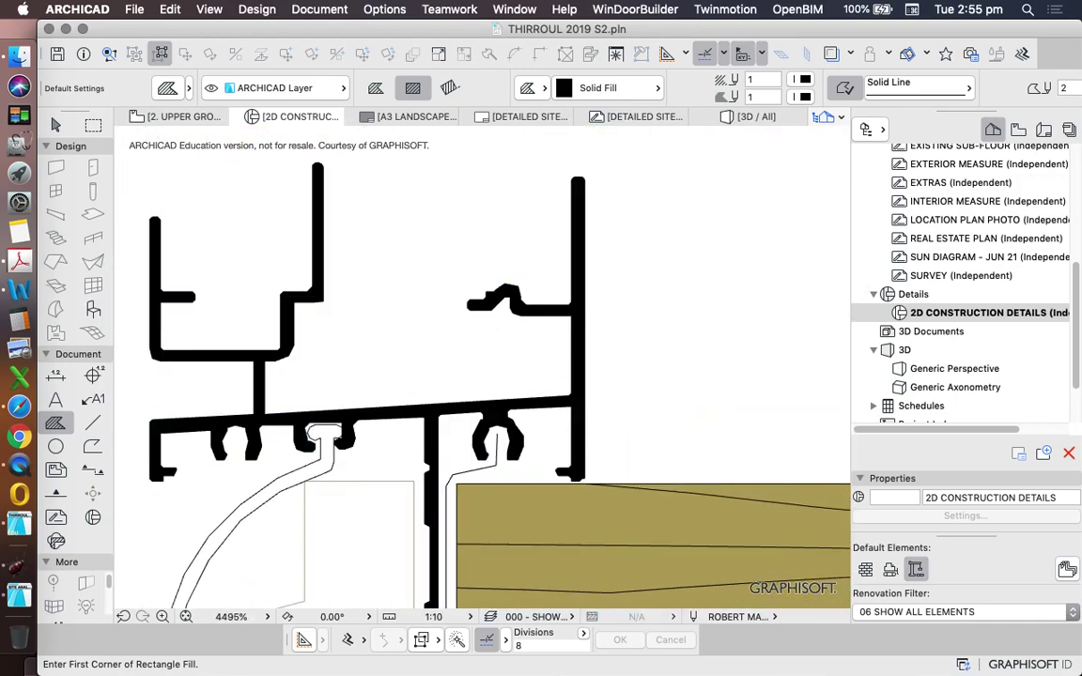
key("Escape")
left_click(563, 305)
key("Escape")
left_click(551, 310)
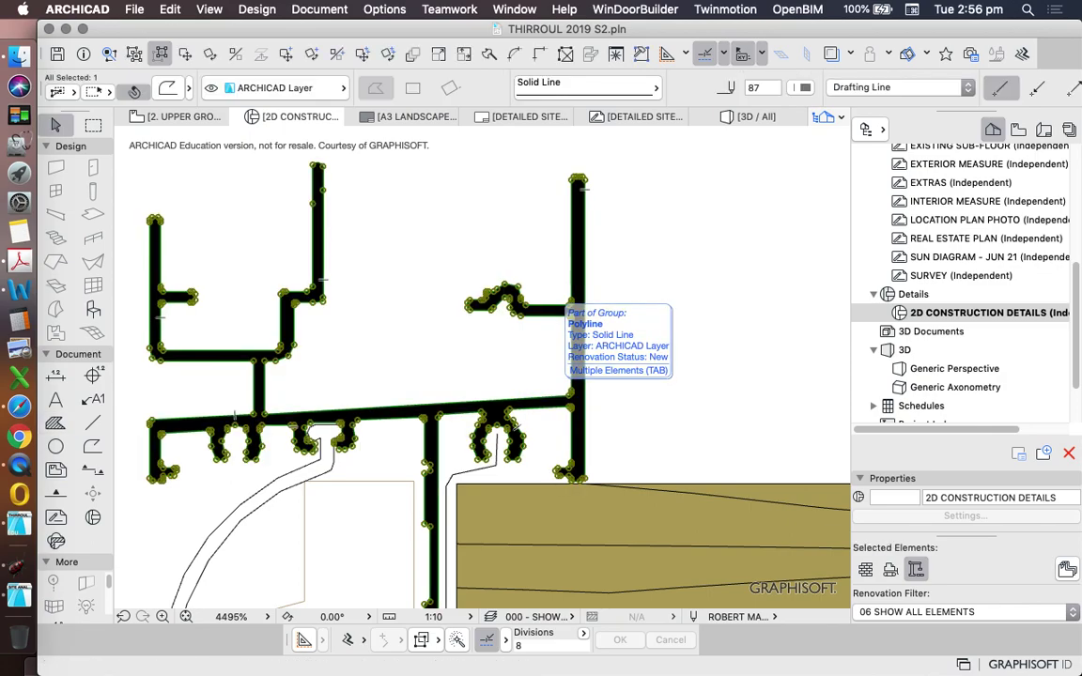
key("Escape")
- Fill the curved strip hanging from the sill window frame with the frame's black Solid Fill
scroll(548, 311, "down", 6)
scroll(510, 328, "up", 6)
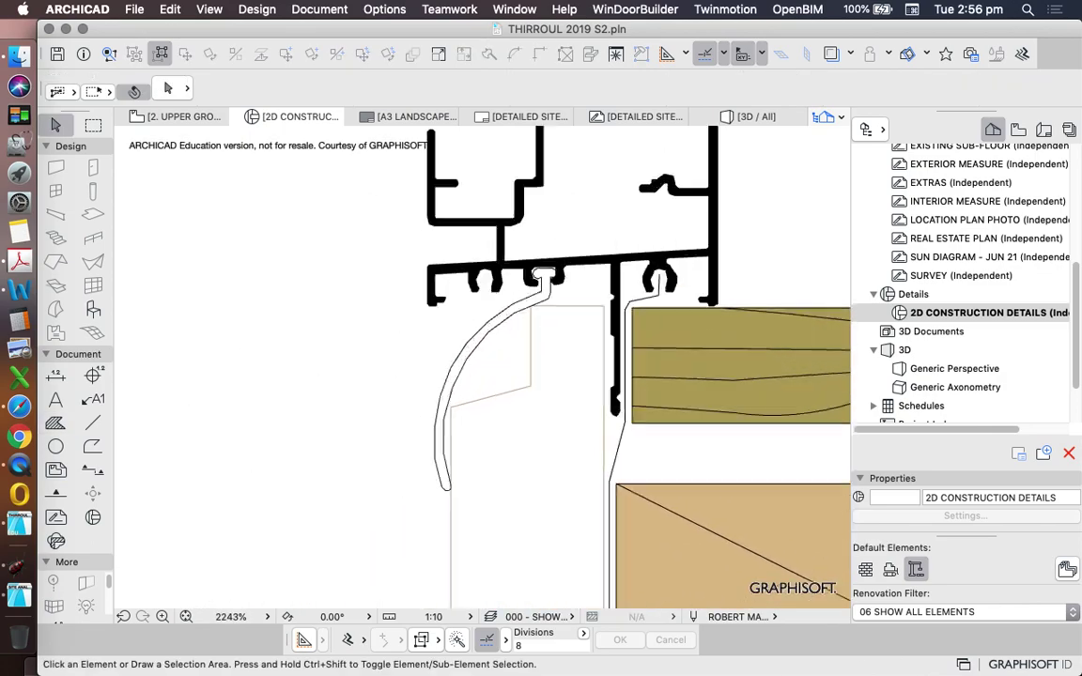
left_click(513, 206, "alt")
key("space")
left_click(542, 321)
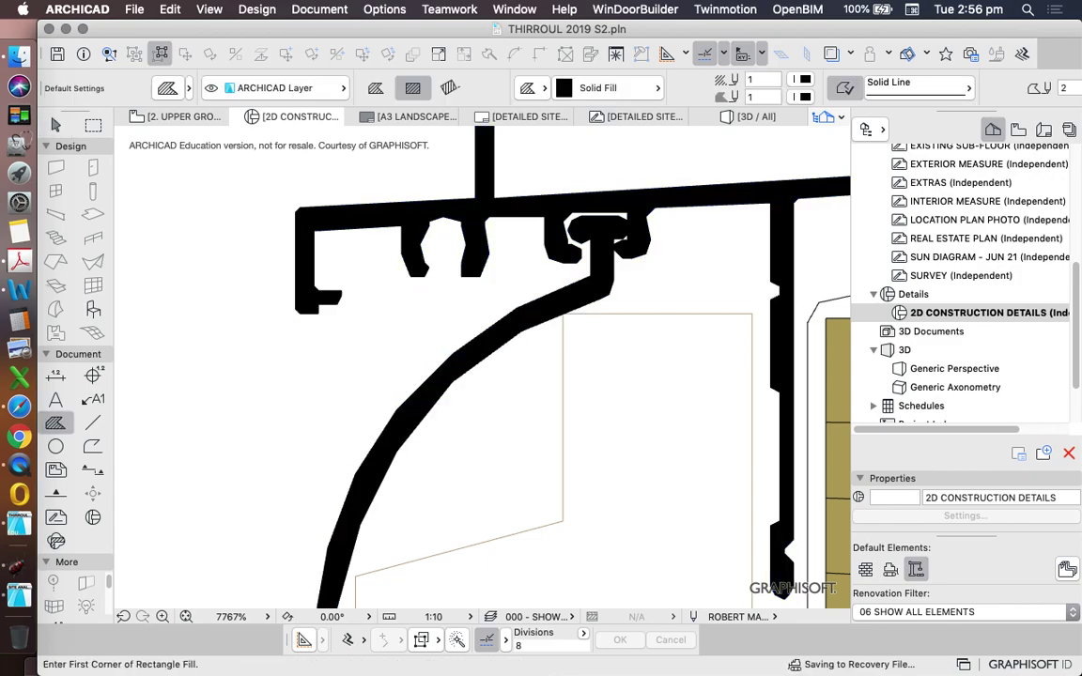
- Set the fill foreground pen of the curved strip under the sill window frame to 15
key("Escape")
left_click(400, 441)
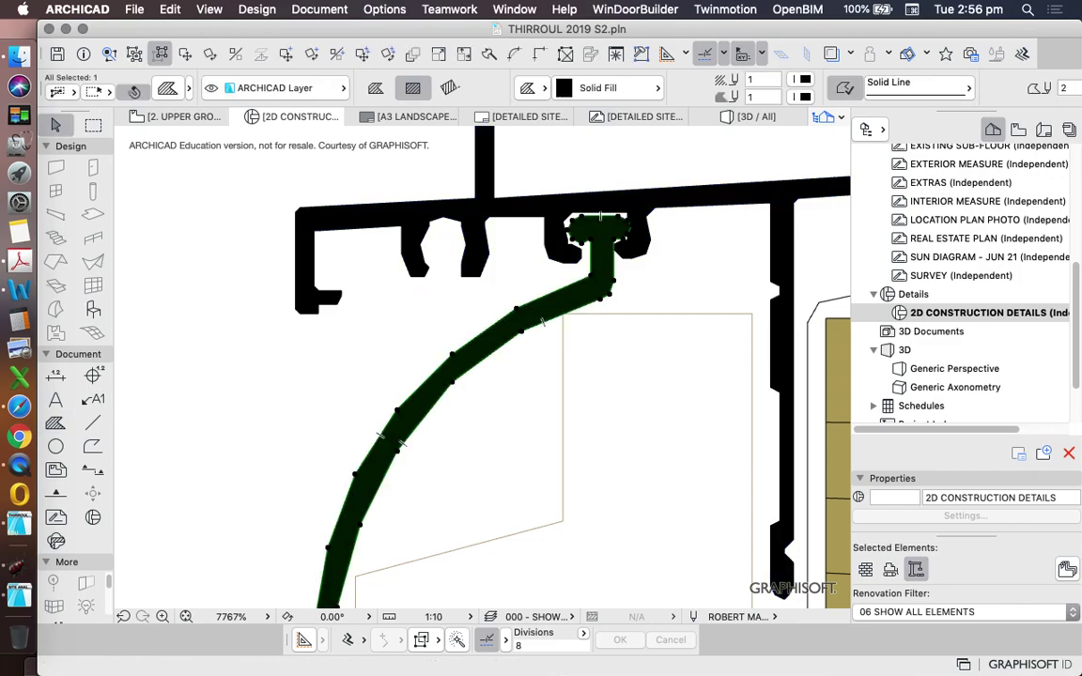
left_click(796, 79)
left_click(711, 77)
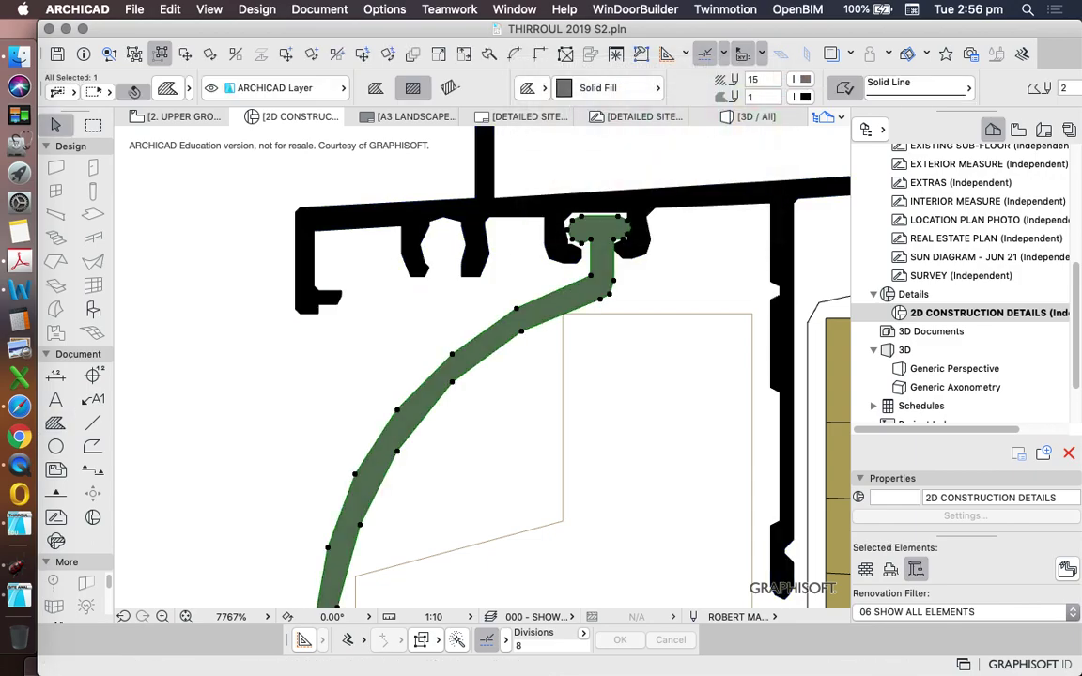
key("Escape")
- Fill the exterior board beside the sill stud with the Wood 90 pattern copied from an existing timber fill
scroll(427, 376, "down", 10)
scroll(458, 338, "down", 10)
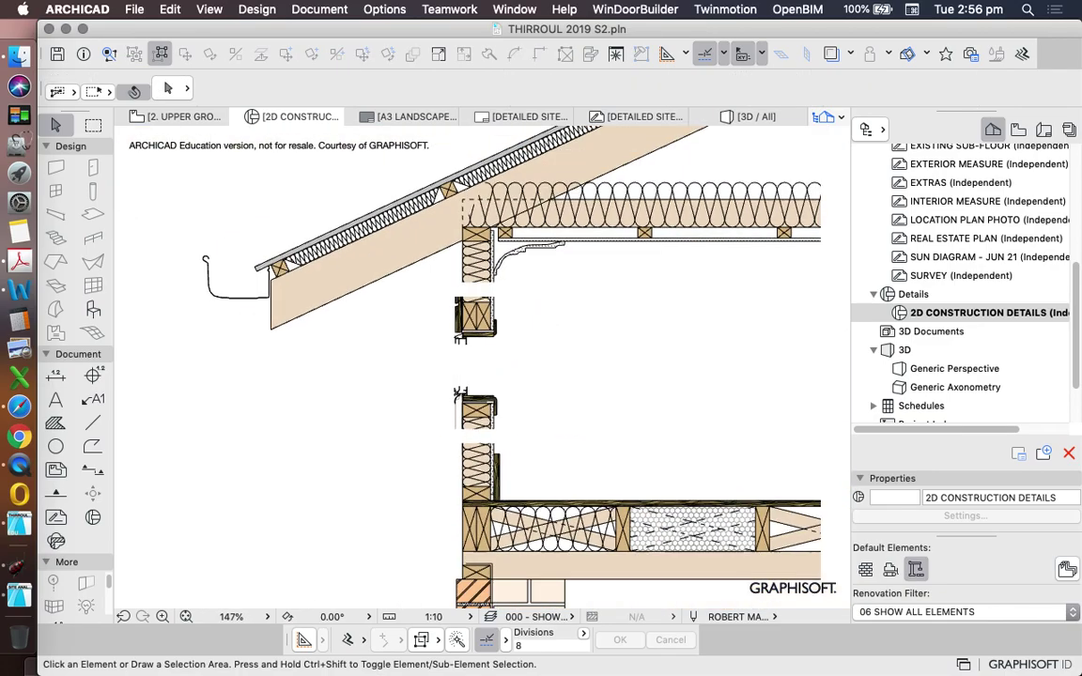
scroll(454, 270, "up", 5)
left_click(466, 427, "alt")
scroll(467, 273, "down", 5)
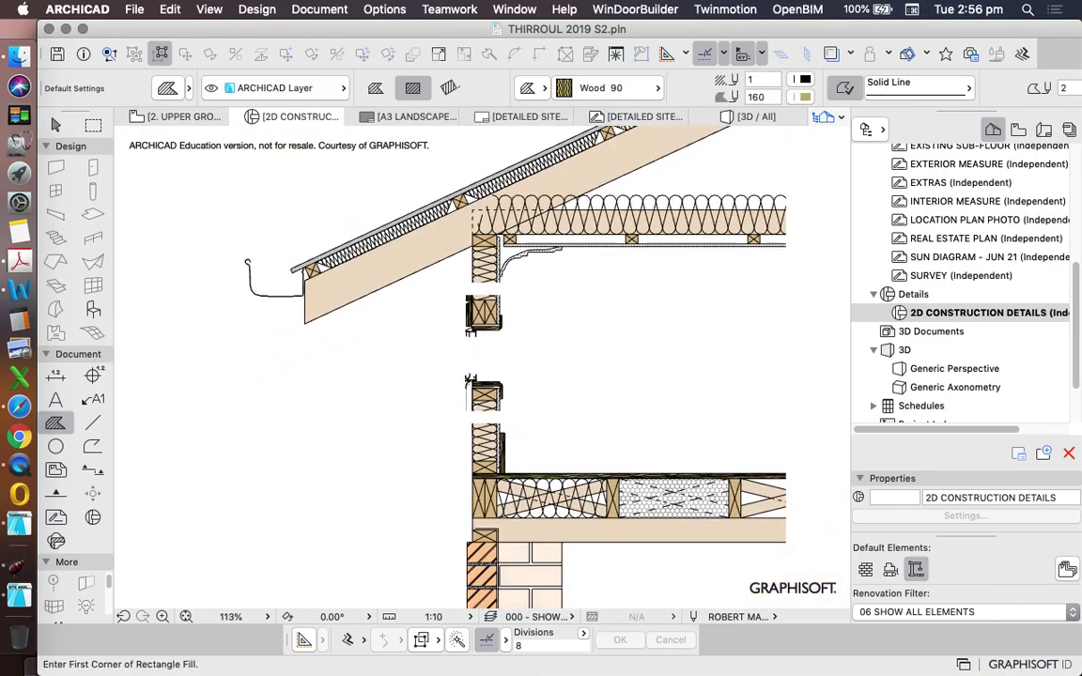
scroll(463, 404, "up", 8)
left_click(489, 310)
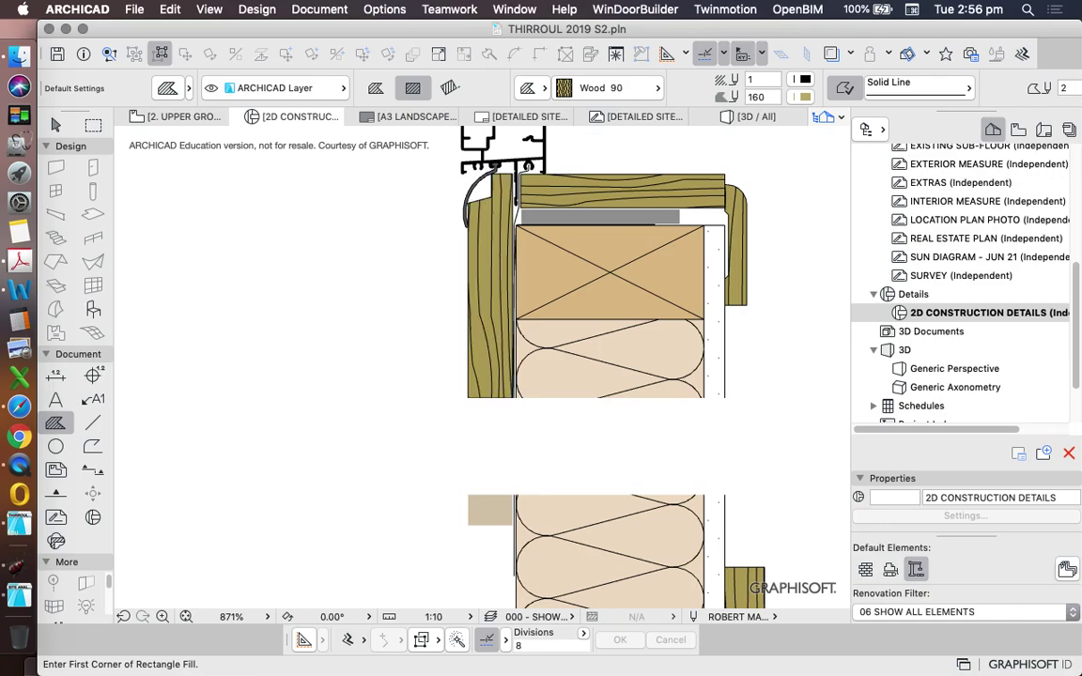
key("Escape")
left_click(490, 310)
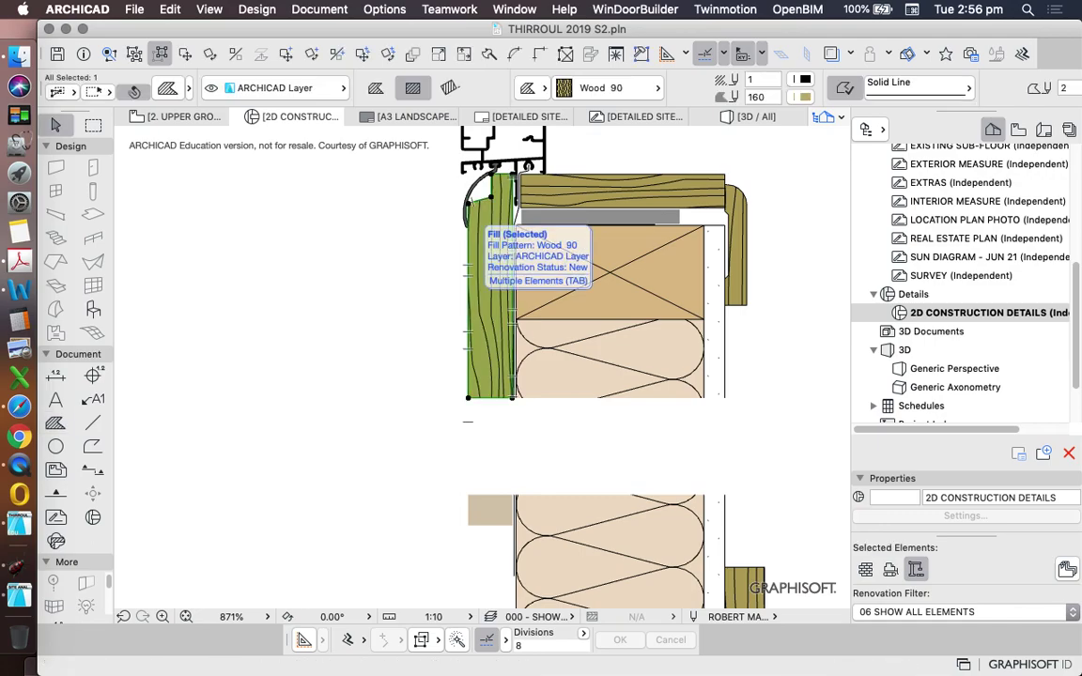
key("Escape")
left_click(472, 199)
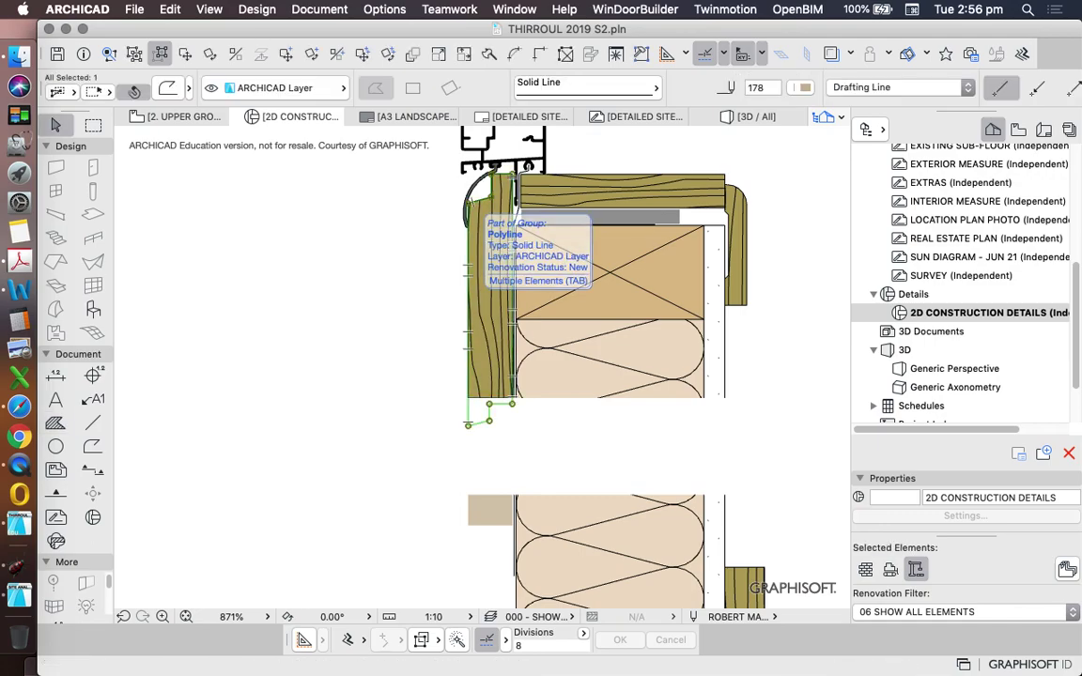
key("Escape")
left_click(451, 432)
key("Escape")
left_click(489, 356)
left_click(490, 398)
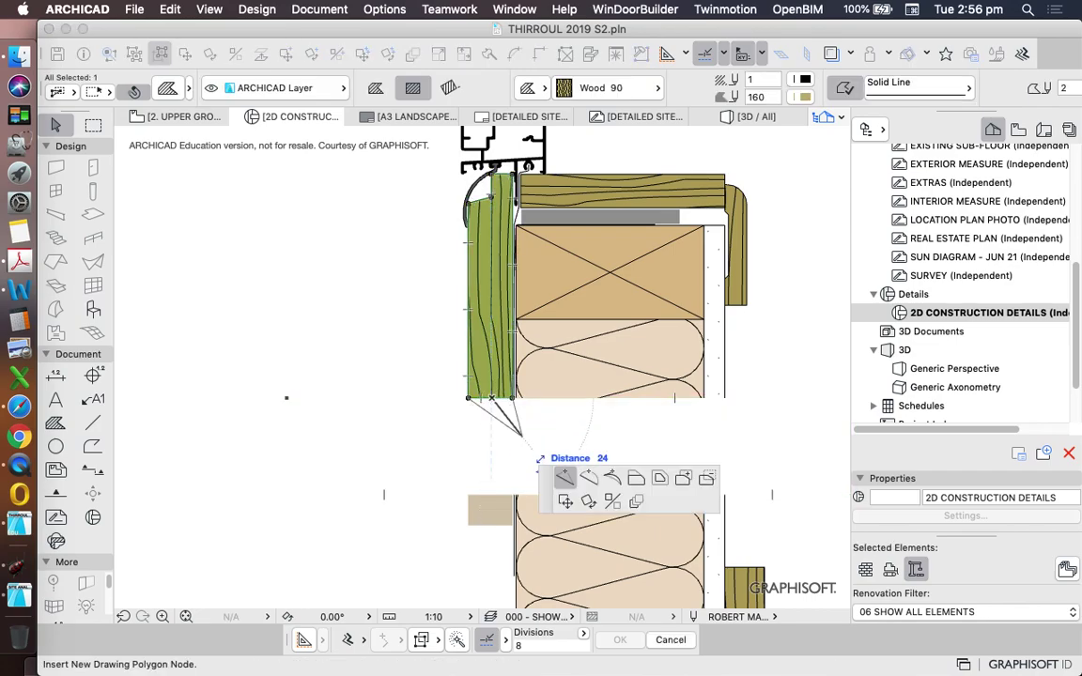
left_click(636, 477)
key("Escape")
key("Escape")
- Examine the head and sill assemblies of the window opening within the wall section
scroll(454, 477, "down", 5)
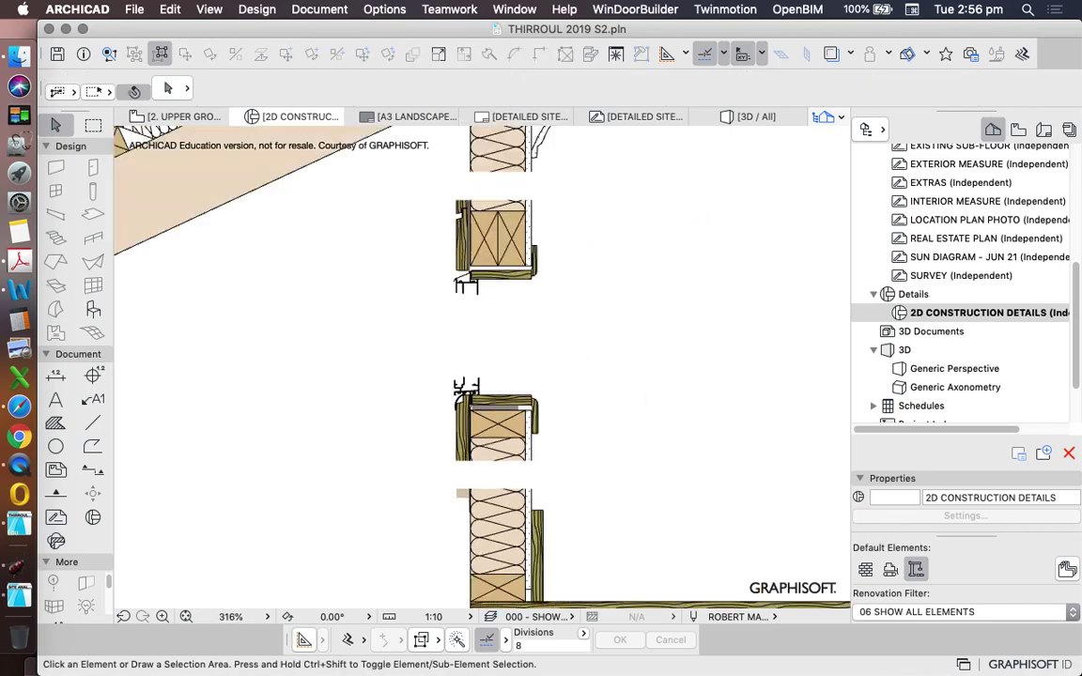
scroll(468, 388, "up", 3)
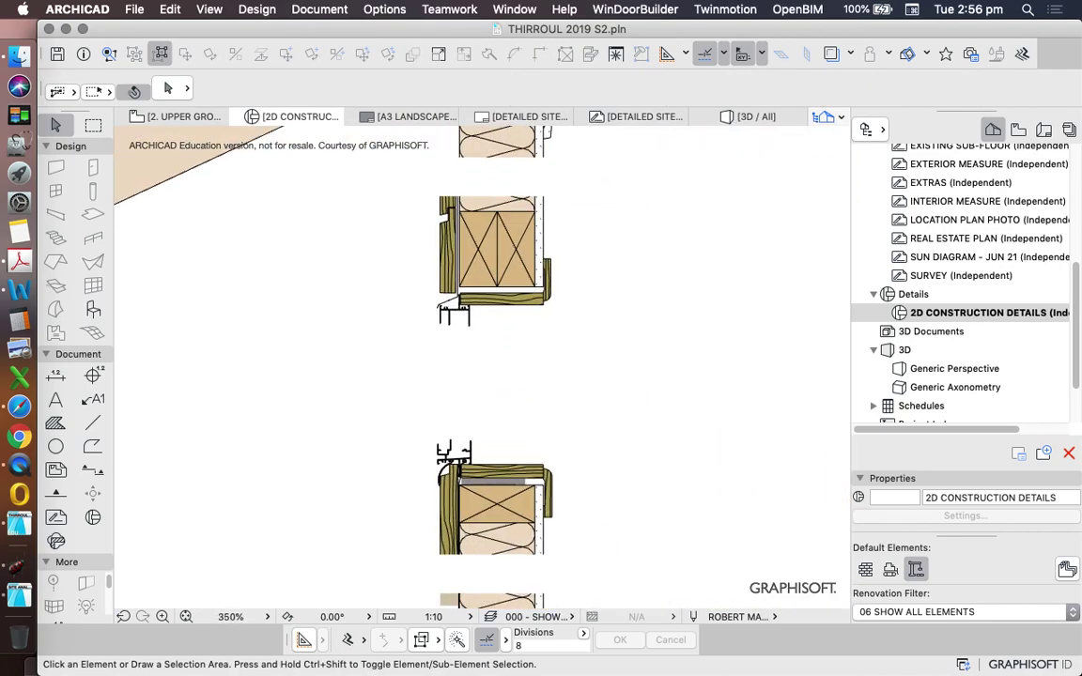
scroll(486, 321, "down", 3)
scroll(500, 283, "up", 4)
scroll(486, 253, "down", 5)
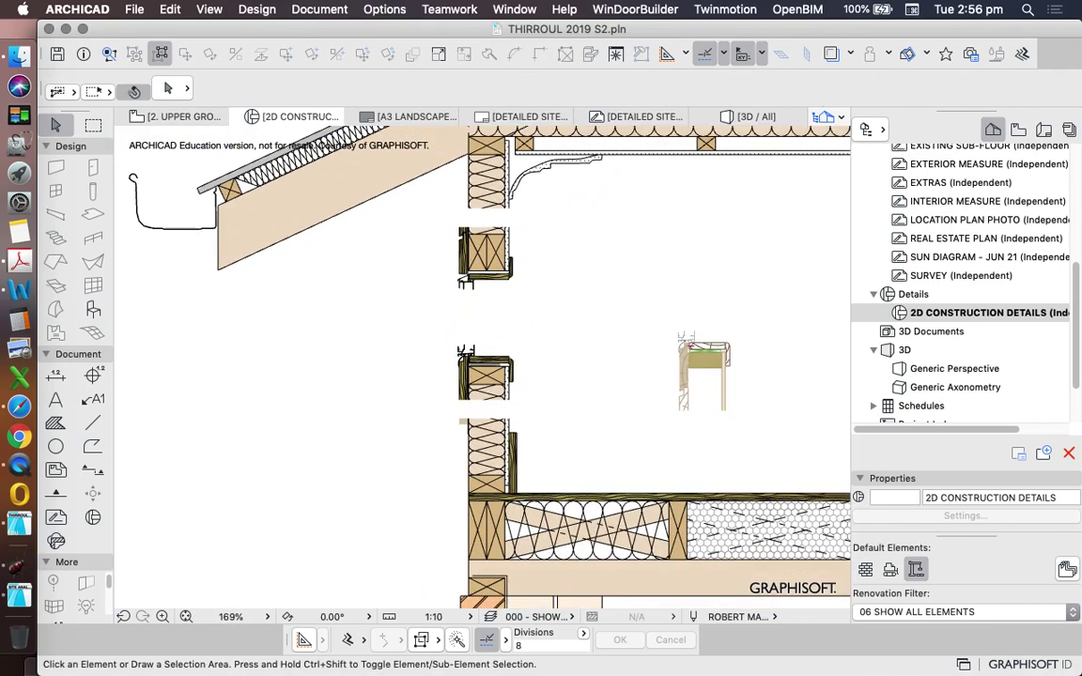
scroll(472, 281, "up", 6)
scroll(457, 281, "down", 4)
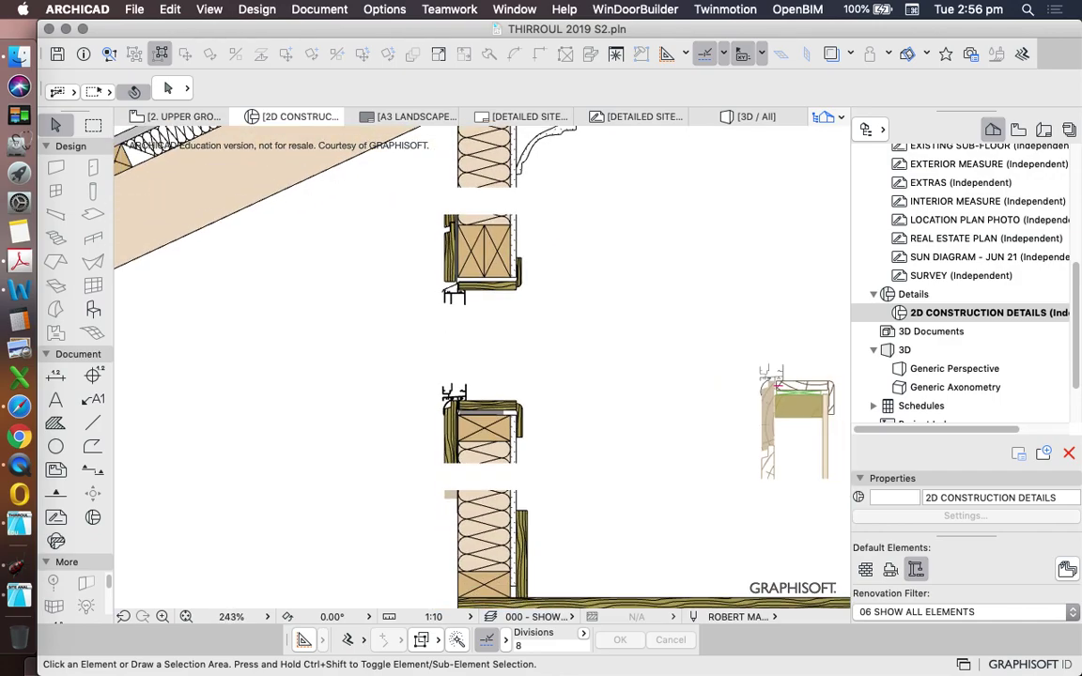
scroll(517, 441, "up", 3)
scroll(510, 433, "down", 3)
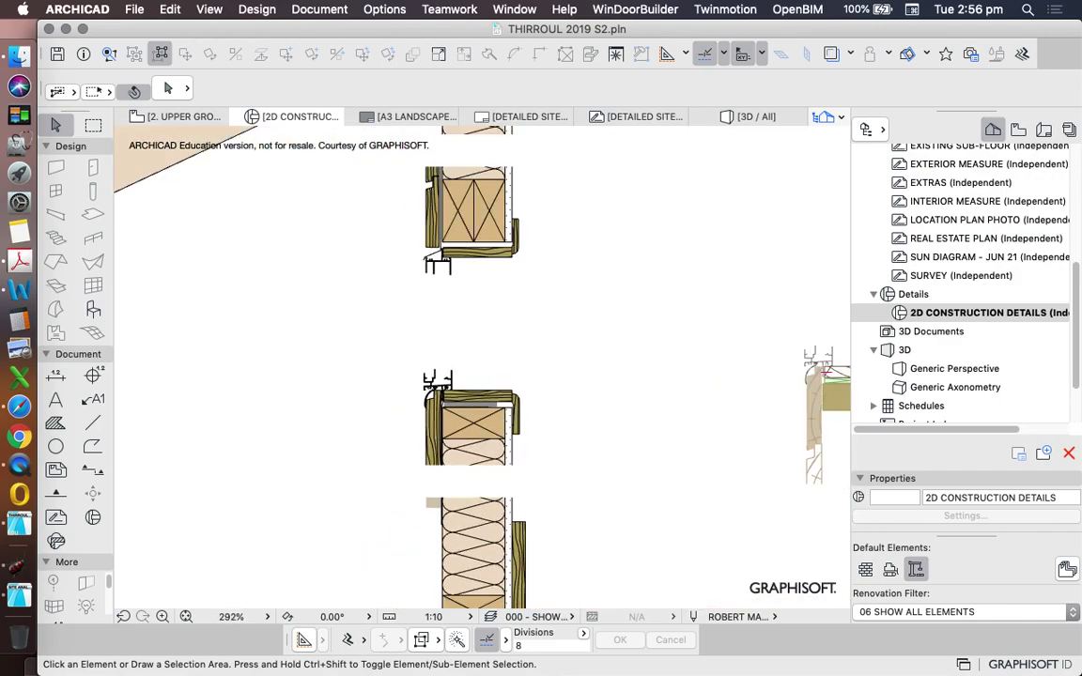
scroll(493, 411, "up", 4)
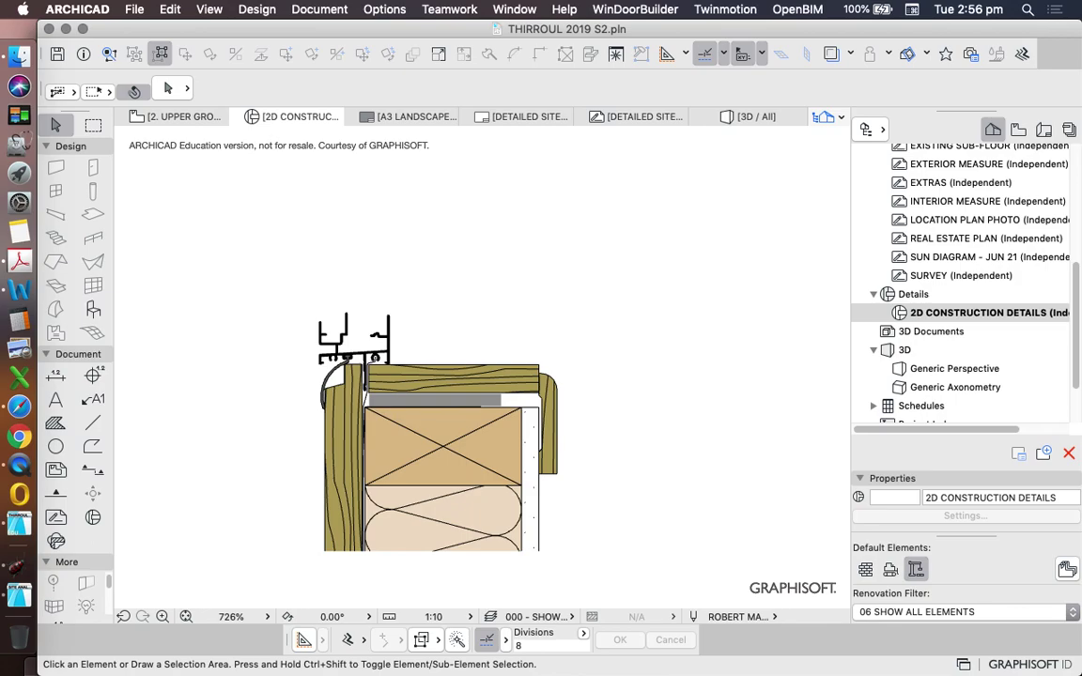
scroll(441, 441, "up", 4)
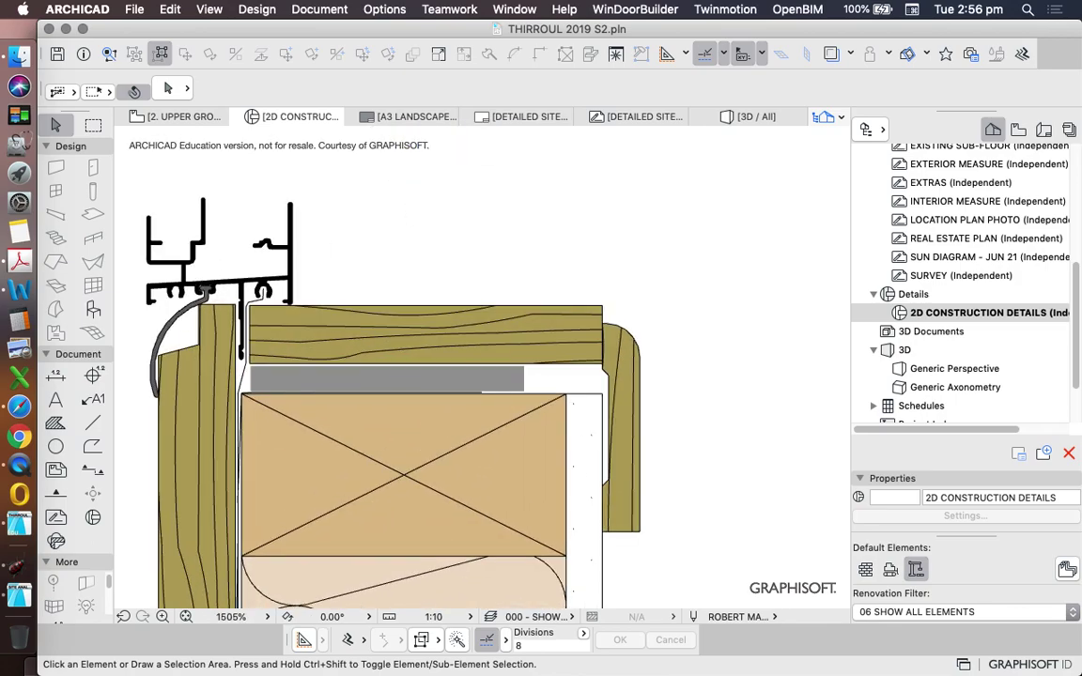
scroll(442, 441, "down", 4)
scroll(442, 441, "down", 3)
scroll(441, 442, "up", 4)
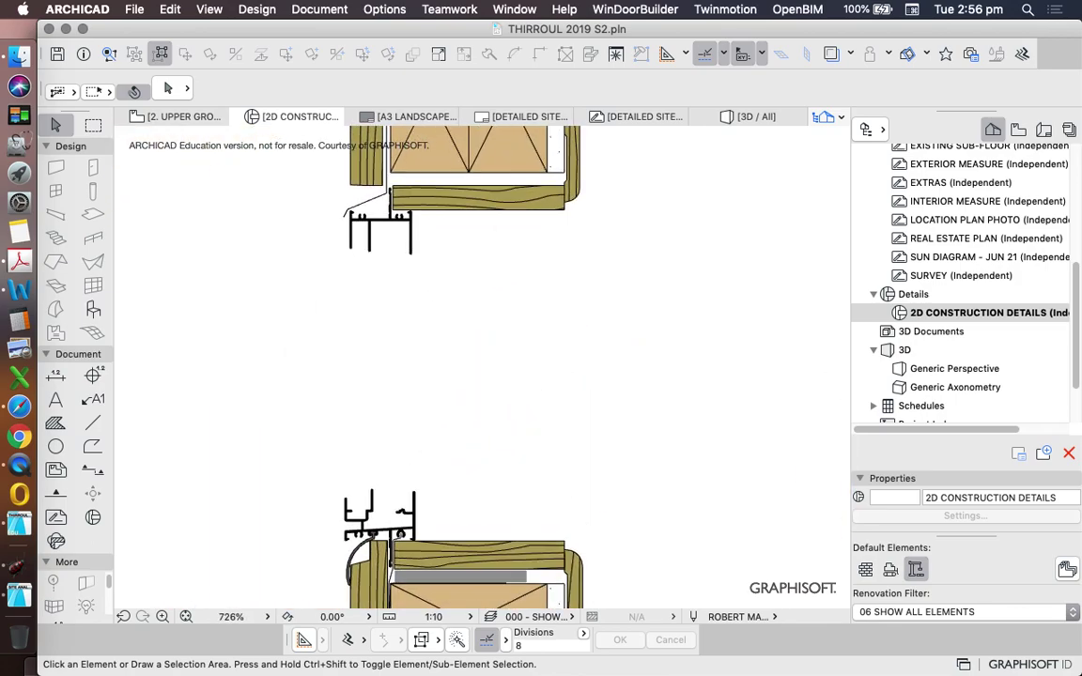
scroll(443, 178, "up", 1)
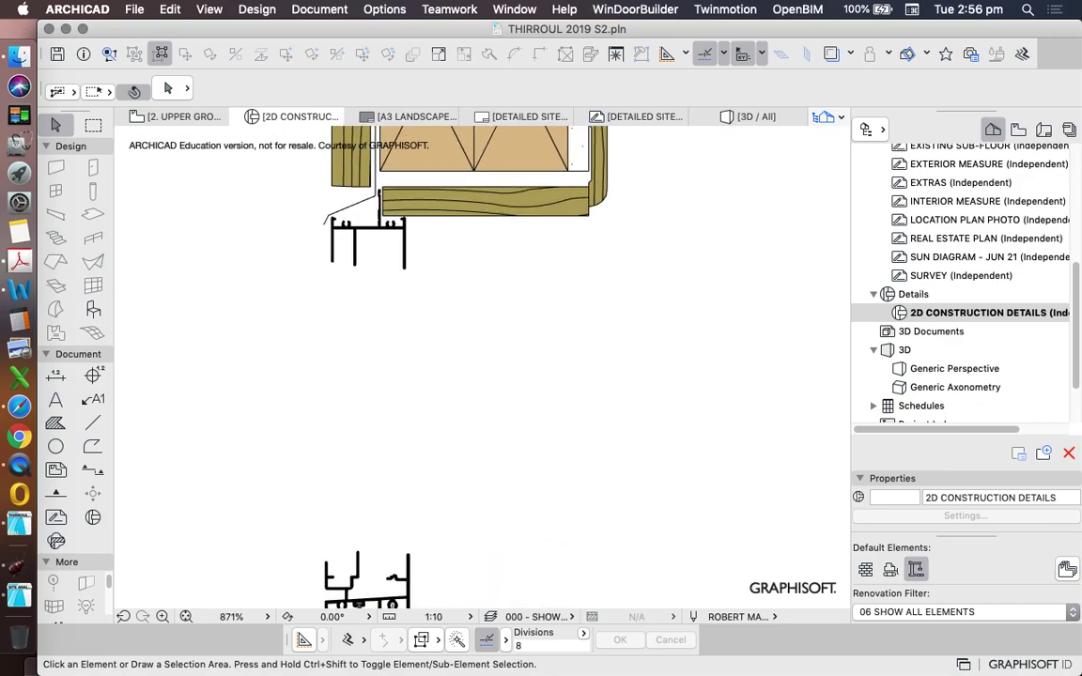
scroll(441, 328, "down", 4)
scroll(441, 328, "up", 3)
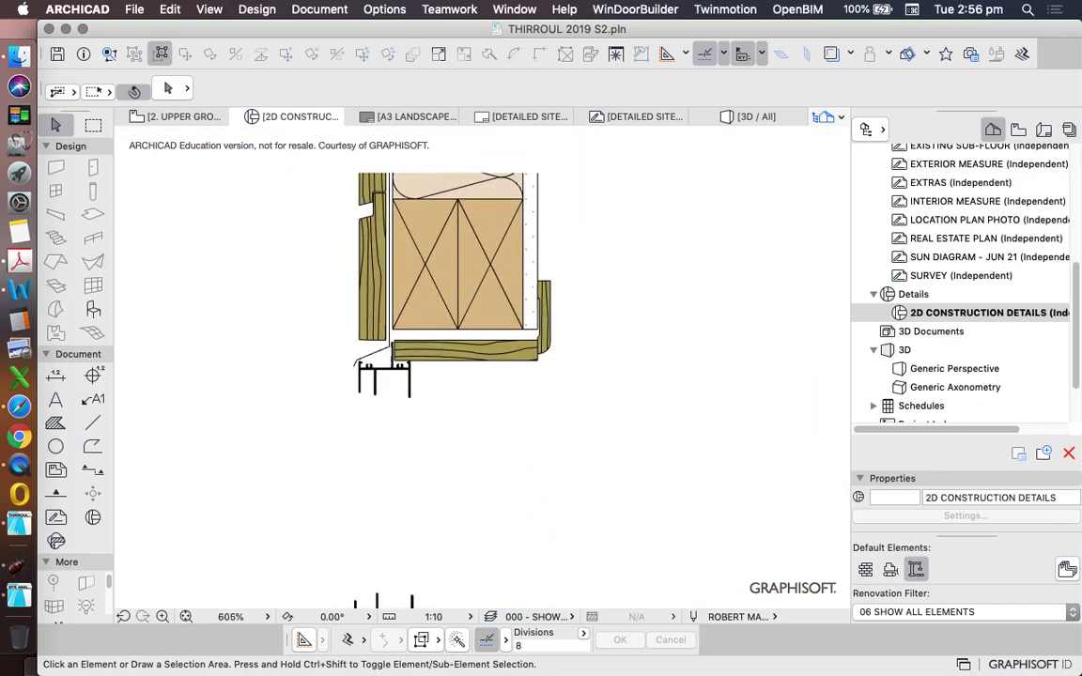
scroll(441, 329, "down", 4)
scroll(460, 250, "up", 4)
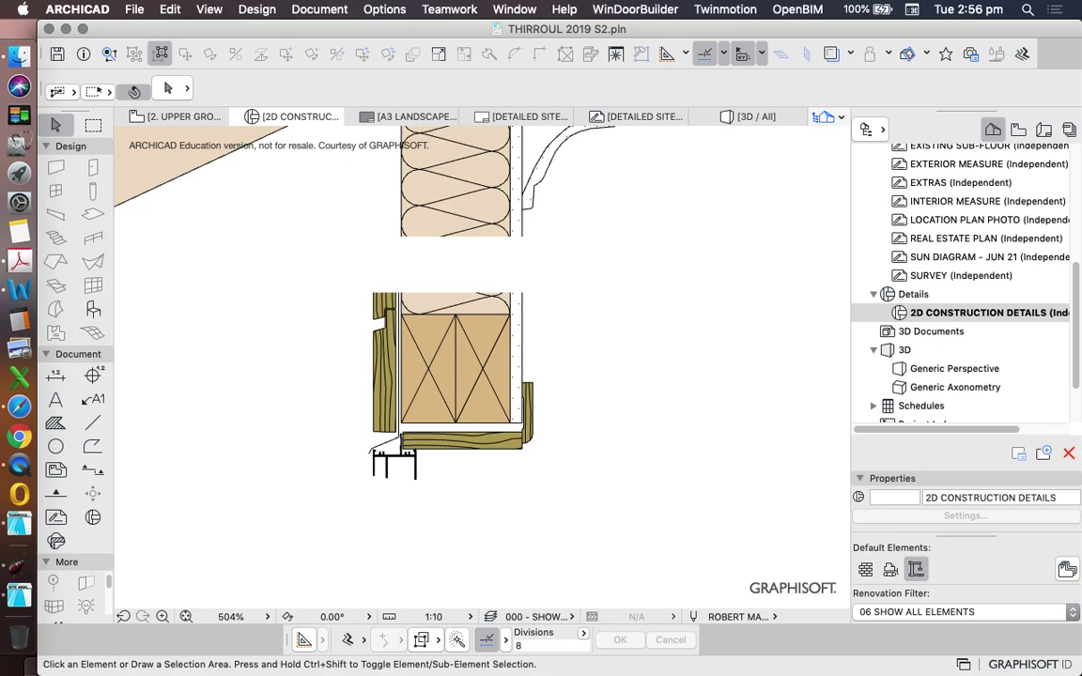
- Inspect the head window frame and the timber reveal board beneath the double head stud
scroll(425, 473, "up", 5)
scroll(366, 424, "up", 5)
left_click(365, 425)
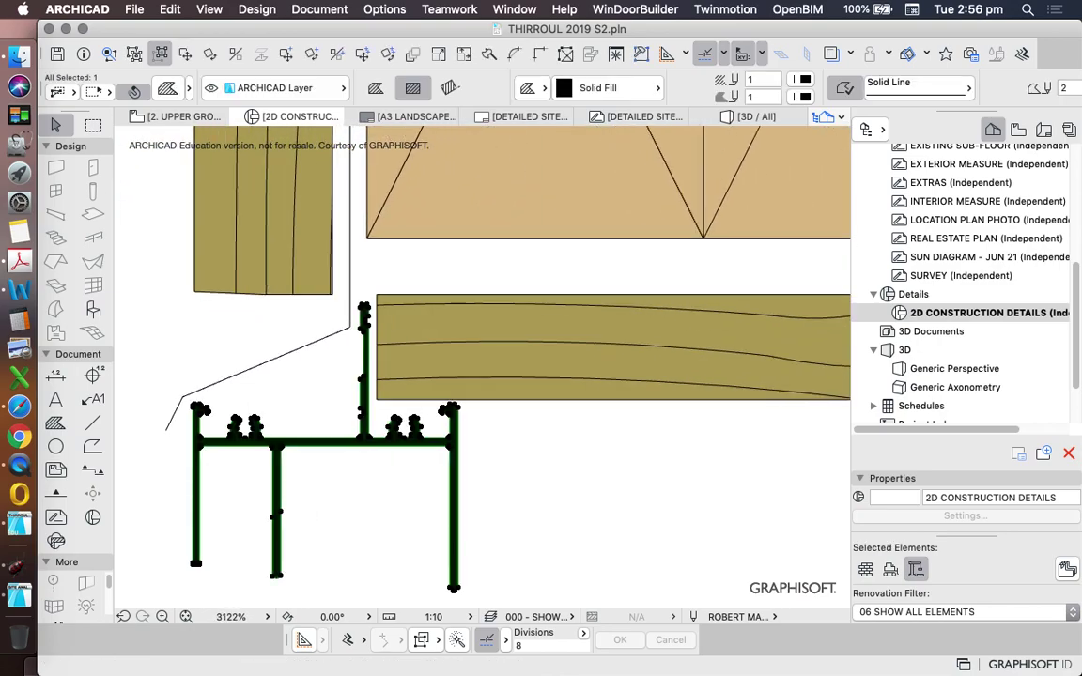
scroll(408, 413, "down", 5)
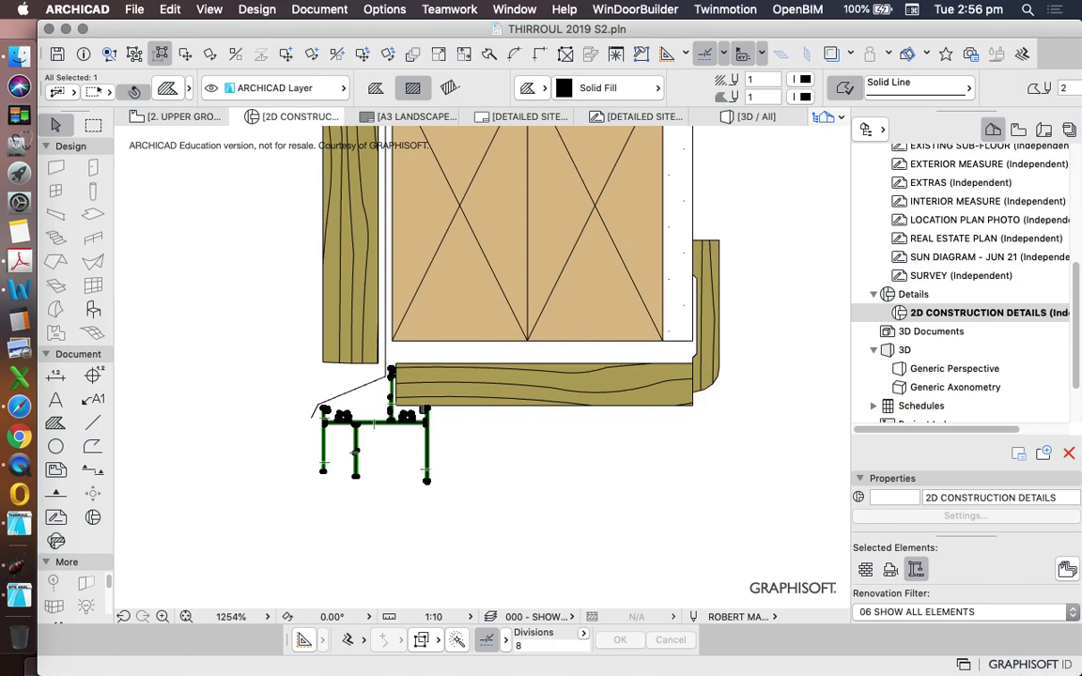
scroll(355, 452, "down", 10)
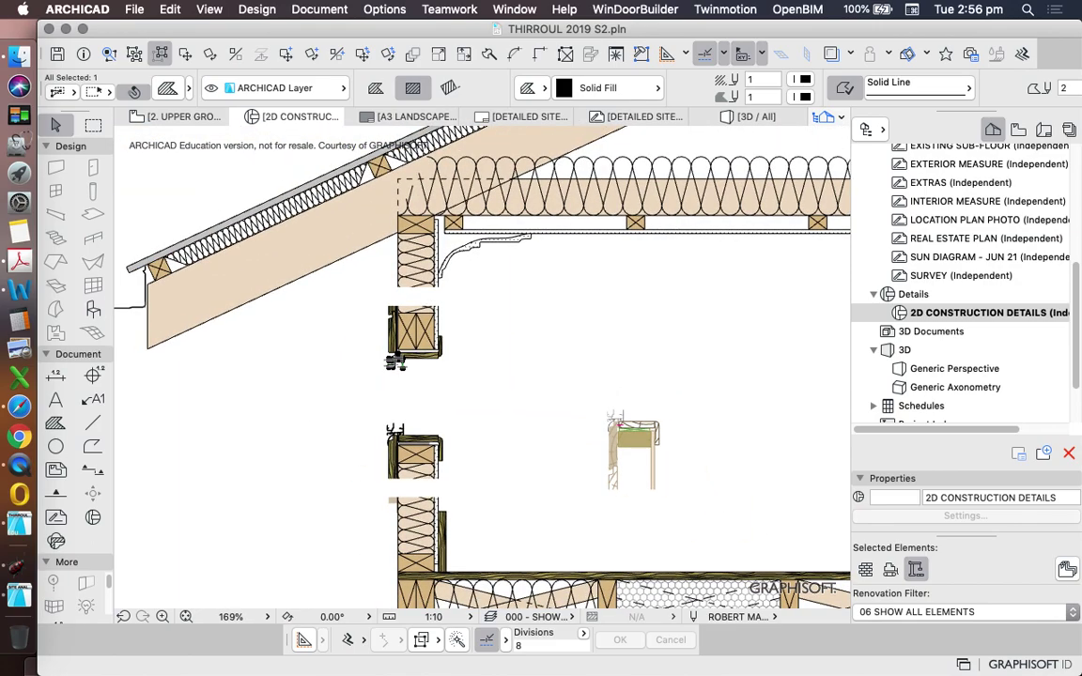
scroll(397, 432, "up", 4)
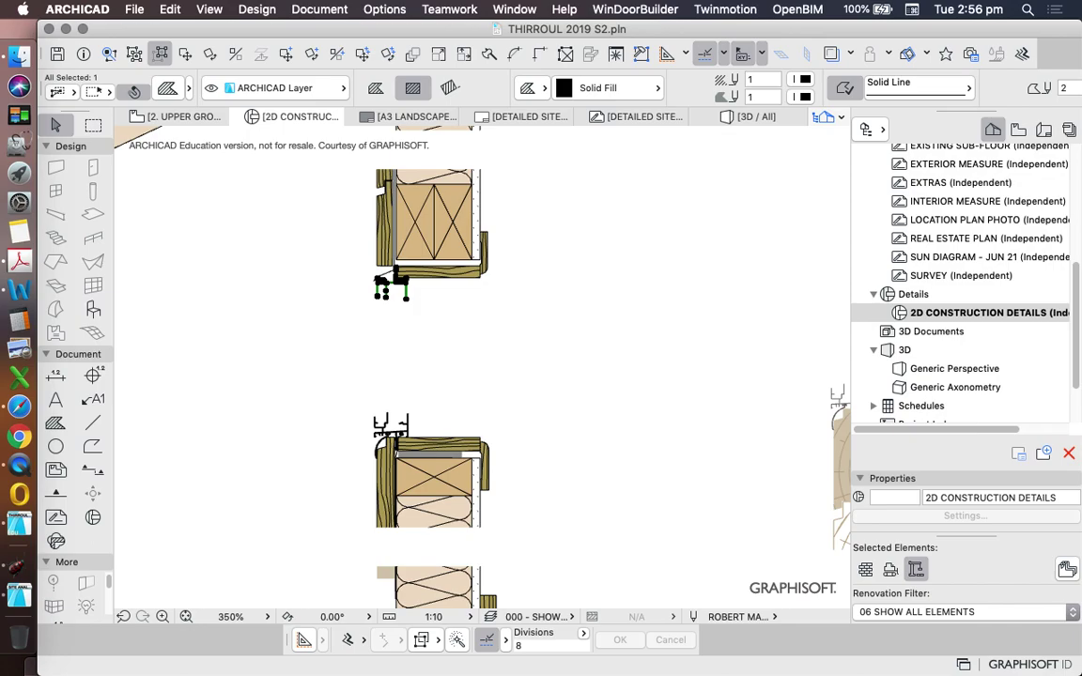
left_click(444, 272)
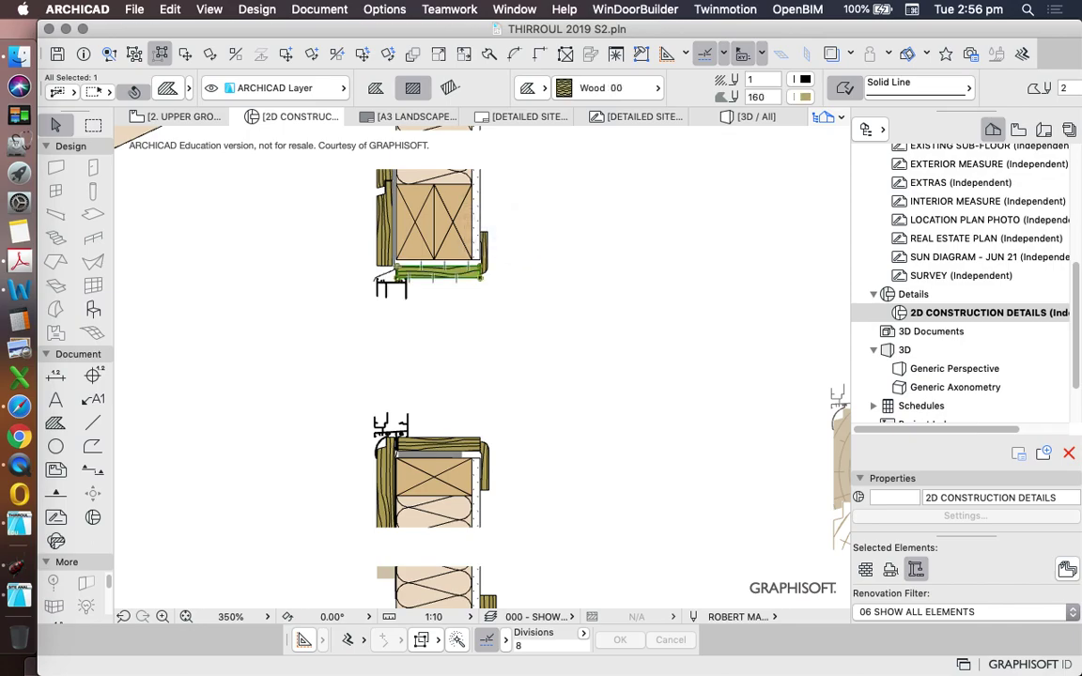
key("Escape")
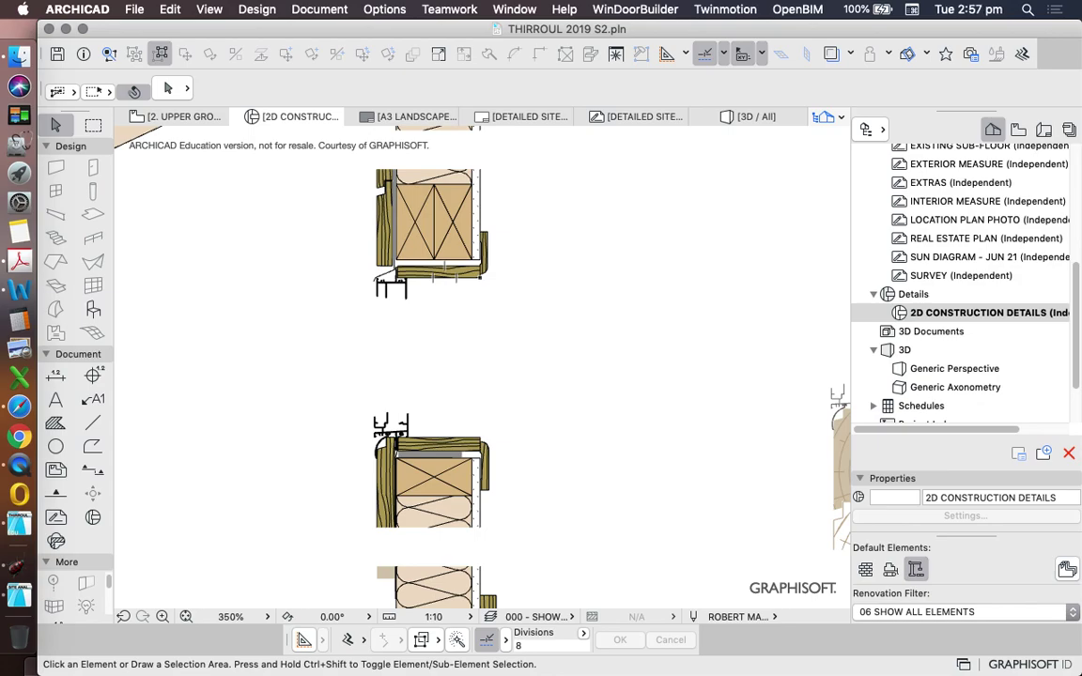
scroll(457, 272, "up", 6)
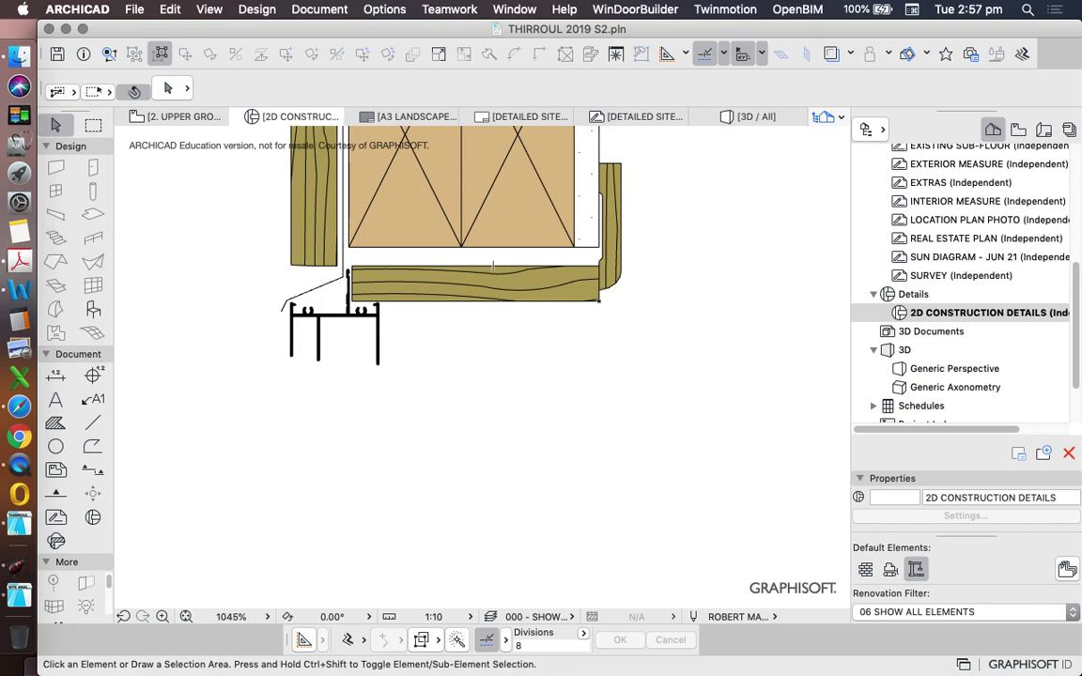
- Delete the leftover source copy of the sill detail standing inside the room beside the wall section
scroll(493, 267, "down", 2)
scroll(479, 272, "down", 3)
scroll(481, 275, "down", 6)
left_click_drag(558, 358, 653, 452)
key("Delete")
scroll(534, 300, "down", 2)
- Inspect the head architrave, reveal board and window frame fills in the window opening
scroll(503, 333, "up", 10)
scroll(648, 269, "down", 7)
scroll(481, 367, "up", 3)
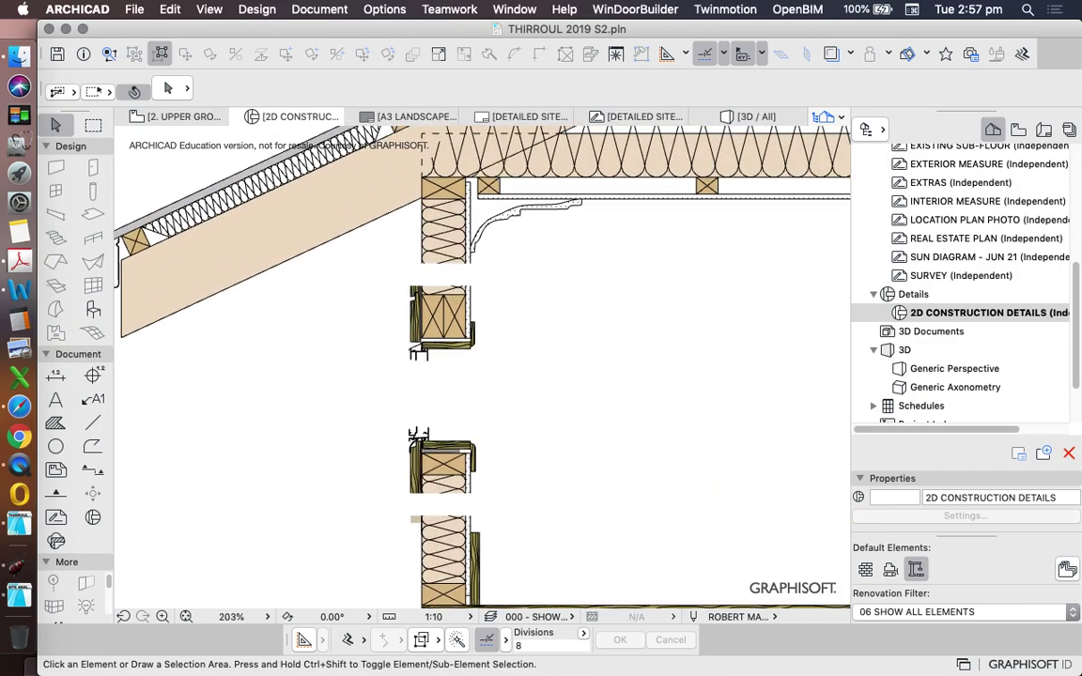
scroll(466, 298, "up", 5)
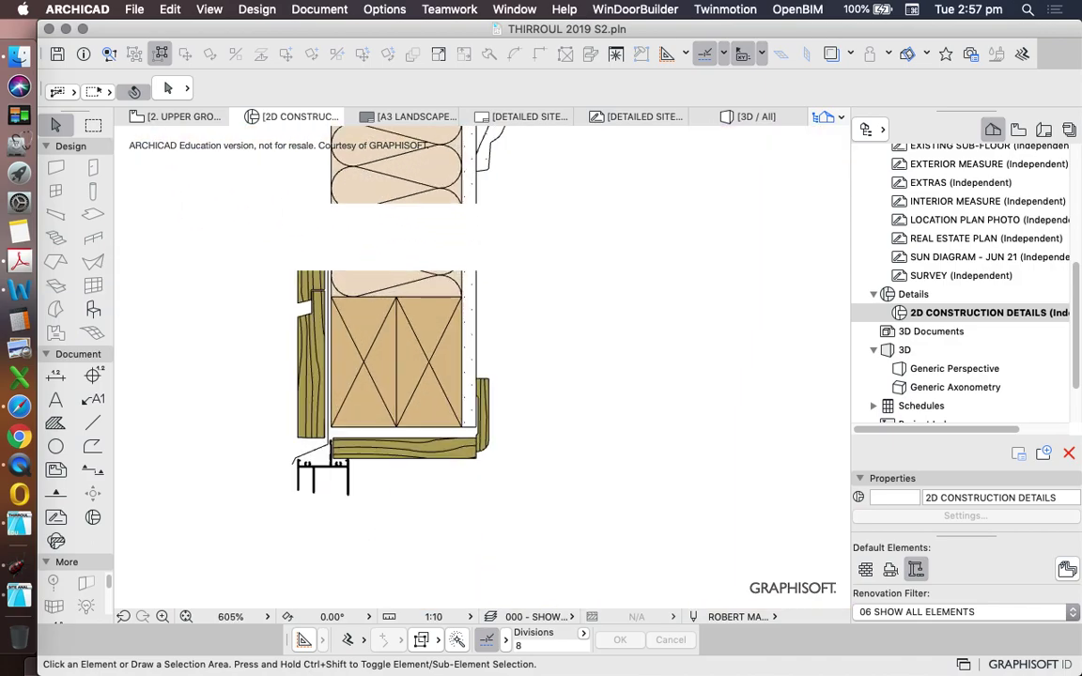
scroll(484, 408, "up", 7)
left_click(483, 408)
scroll(637, 270, "down", 8)
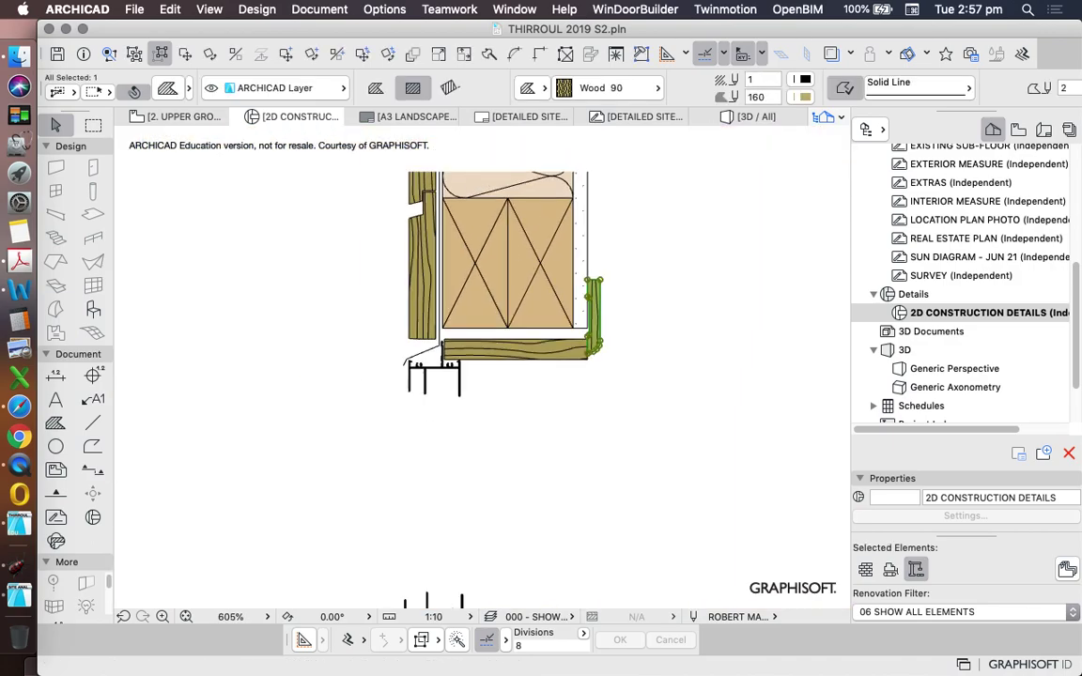
scroll(584, 301, "up", 4)
scroll(550, 277, "down", 5)
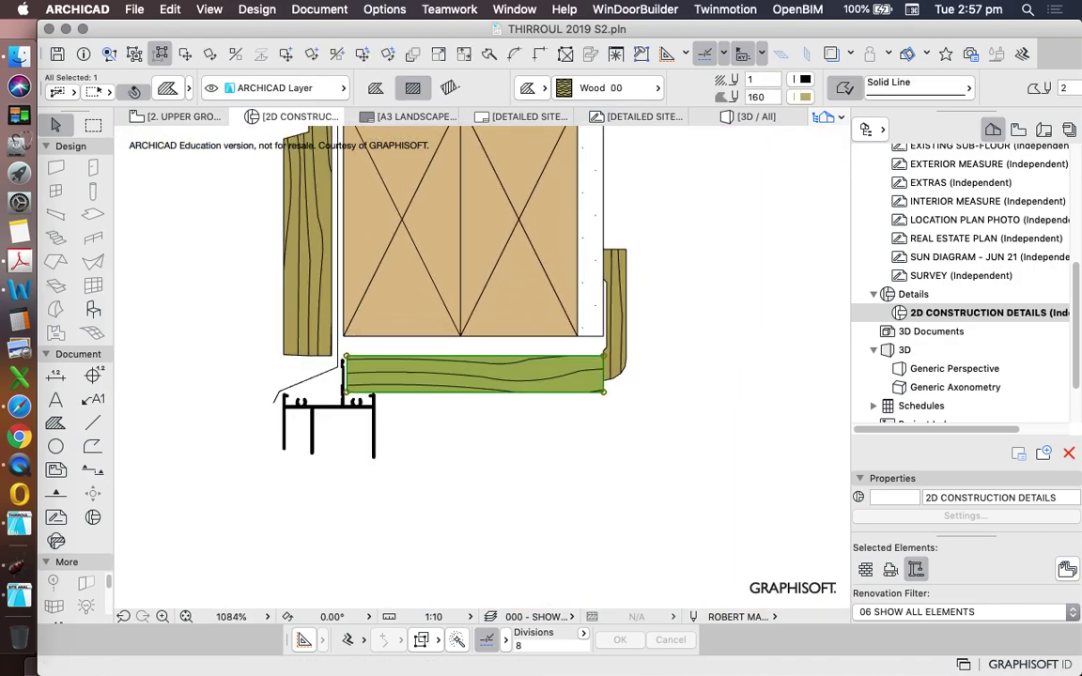
scroll(432, 407, "up", 2)
scroll(441, 308, "up", 5)
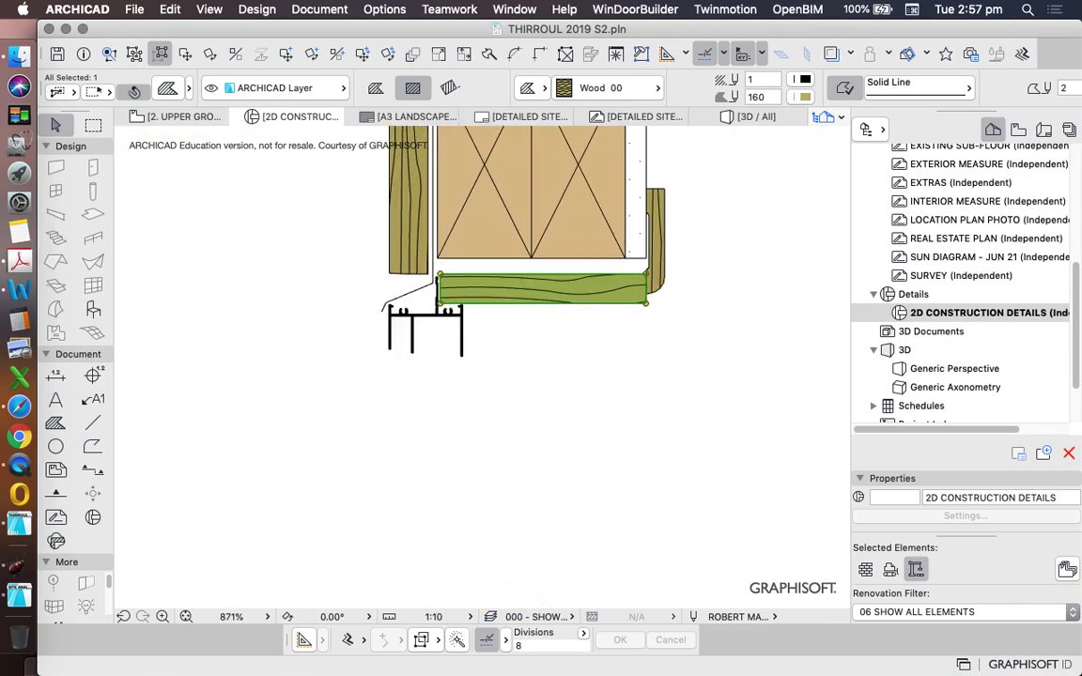
left_click(451, 233)
scroll(451, 233, "down", 3)
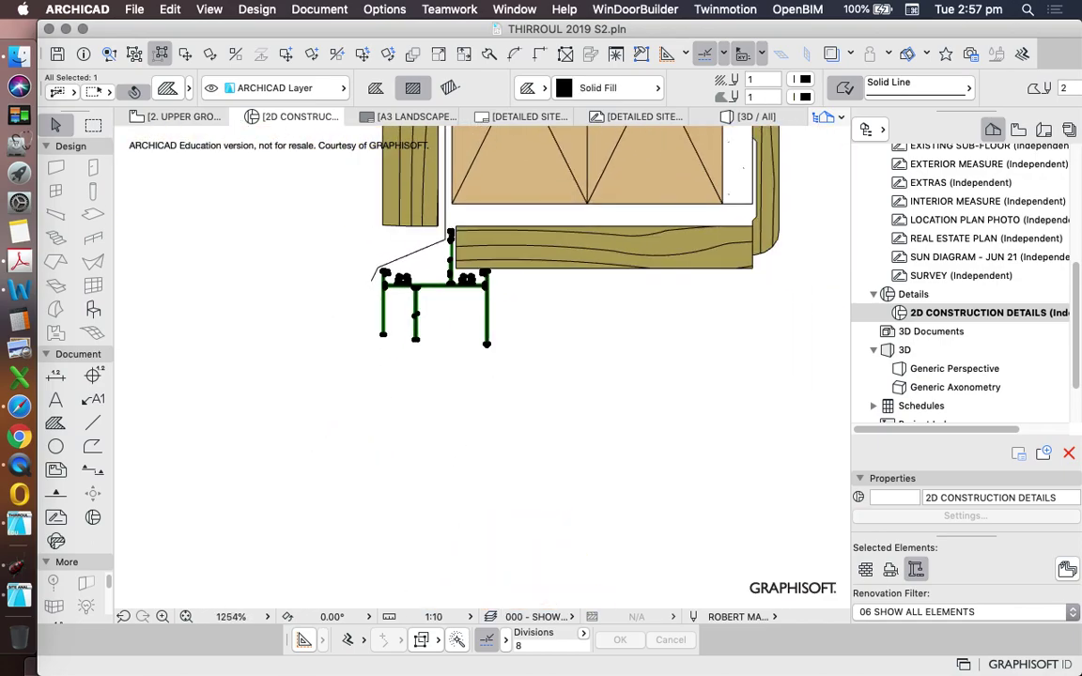
- Examine the head flashing, window frame and reveal board junction together with the sill assembly below it
key("Escape")
scroll(396, 243, "down", 3)
scroll(439, 277, "up", 3)
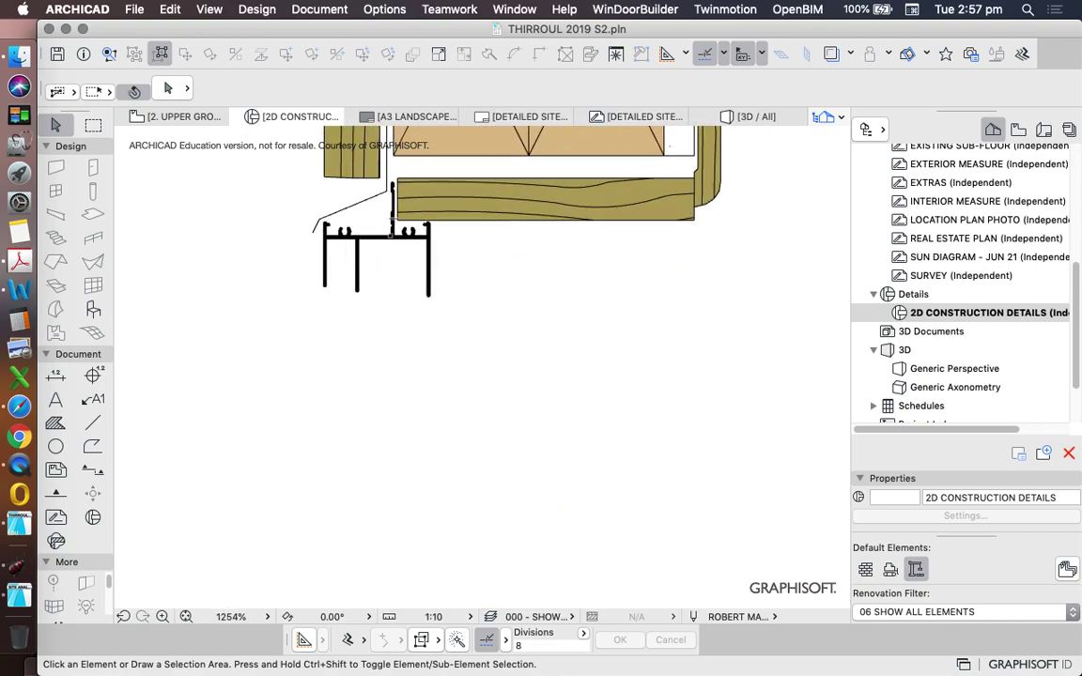
scroll(404, 285, "down", 4)
scroll(404, 263, "up", 6)
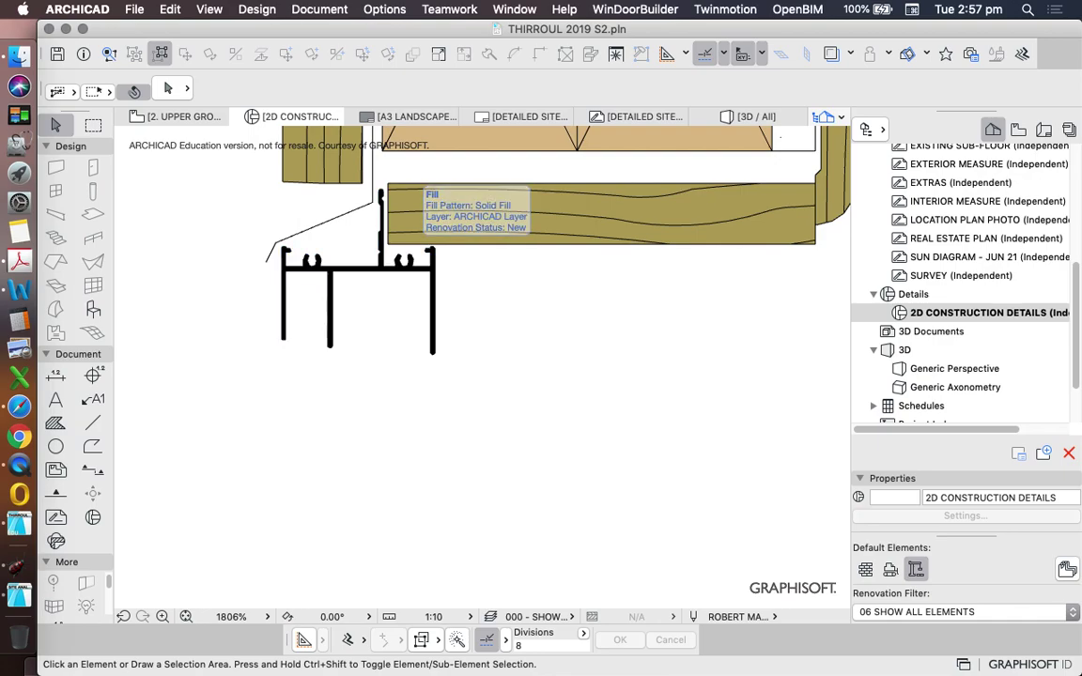
scroll(499, 293, "down", 3)
scroll(462, 293, "down", 1)
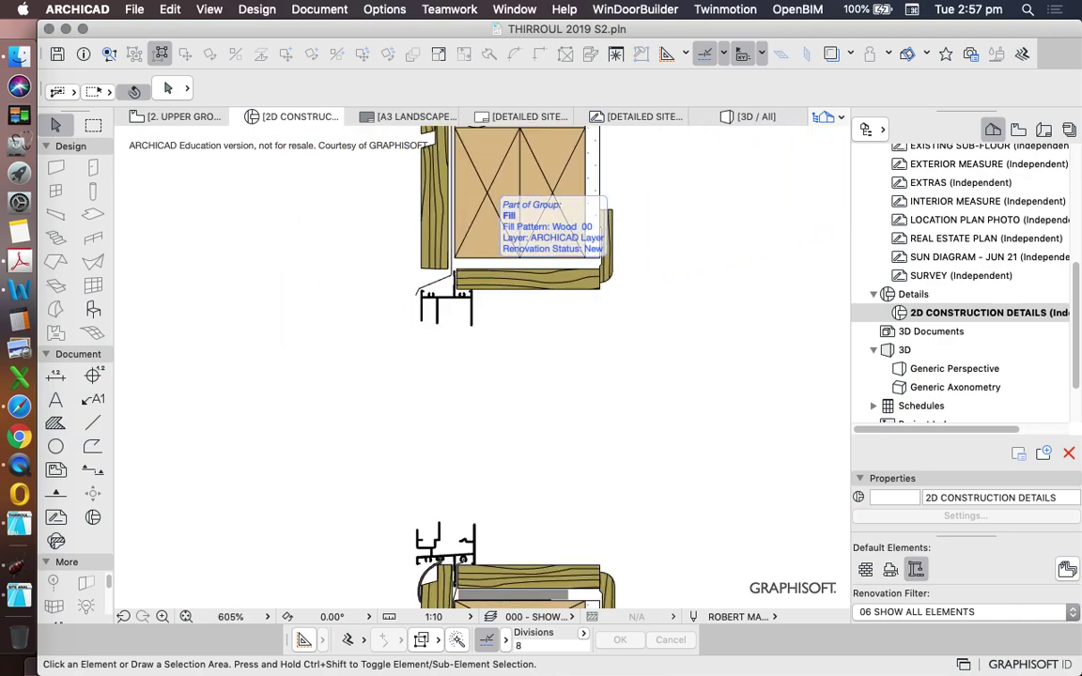
scroll(534, 313, "down", 2)
scroll(555, 292, "up", 2)
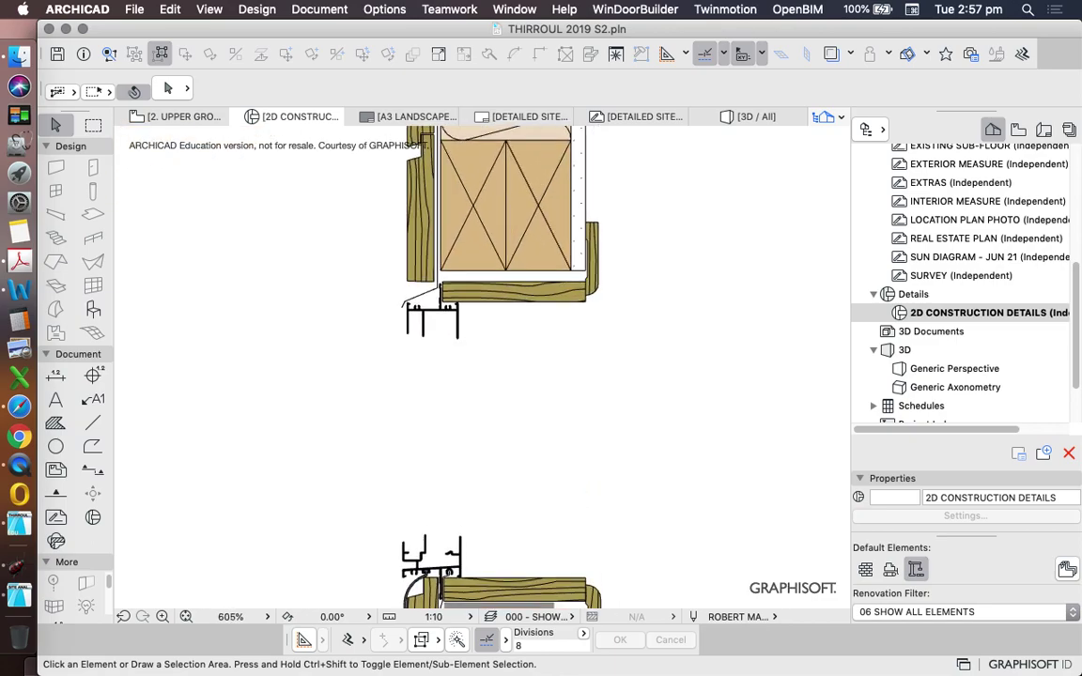
scroll(496, 272, "down", 1)
scroll(496, 272, "down", 4)
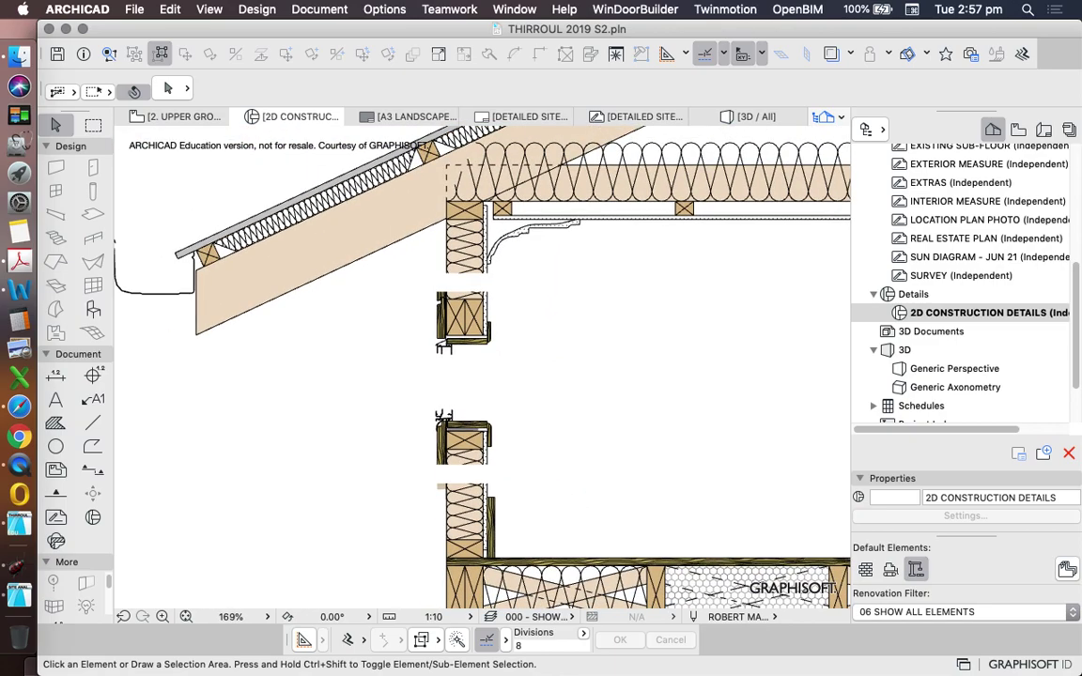
- Delete the small stray fill fragment on the outer face of the wall, just below the break under the window sill
scroll(638, 409, "up", 2)
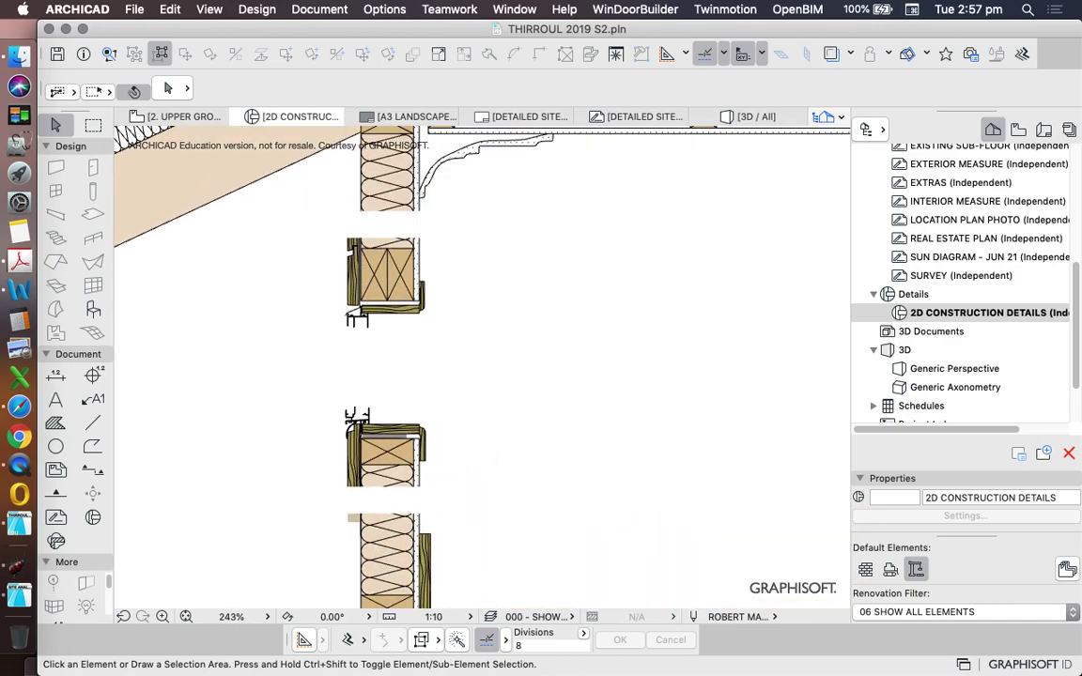
scroll(348, 550, "up", 2)
left_click(359, 483)
key("Delete")
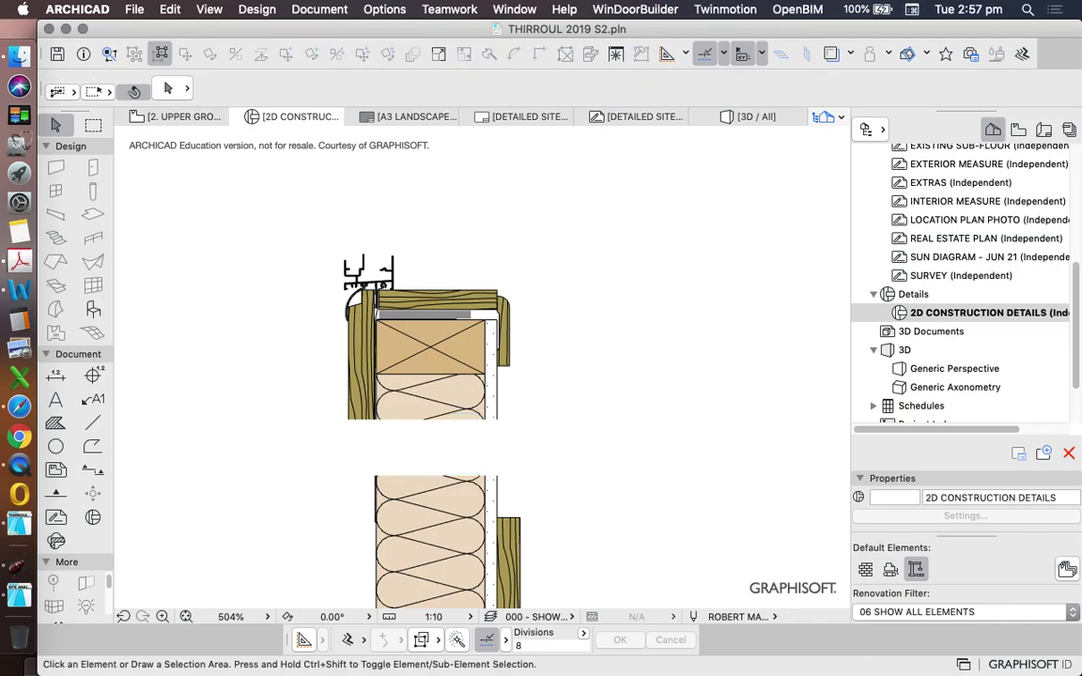
- Review the whole wall section from roof to footing and the imported window construction detail beside it
scroll(418, 289, "down", 3)
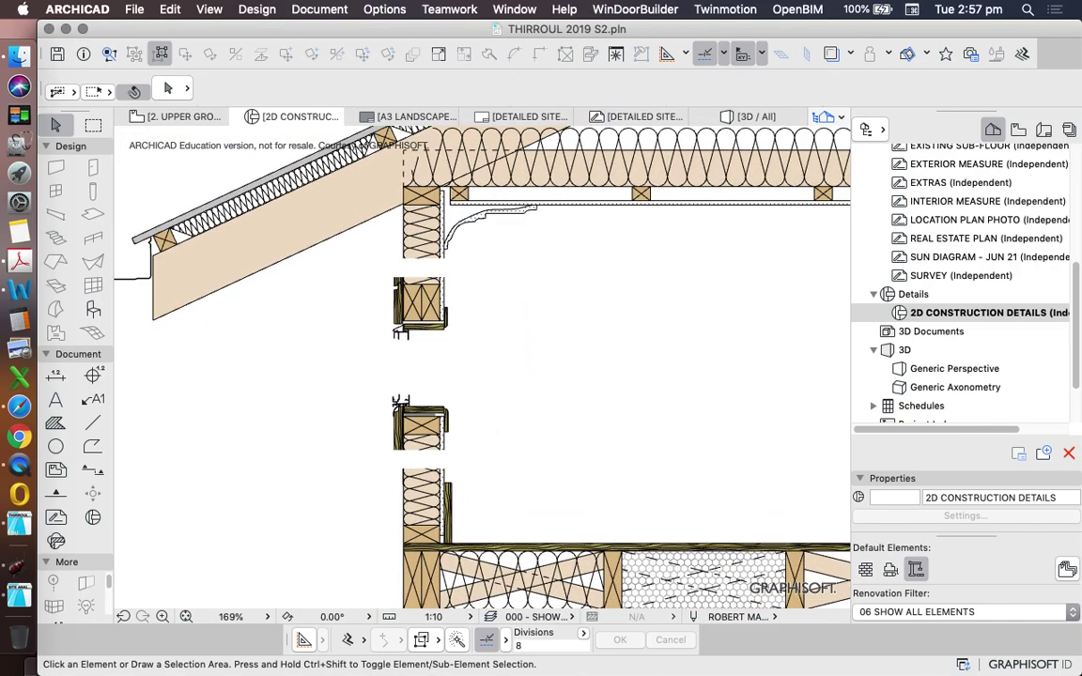
scroll(601, 366, "down", 5)
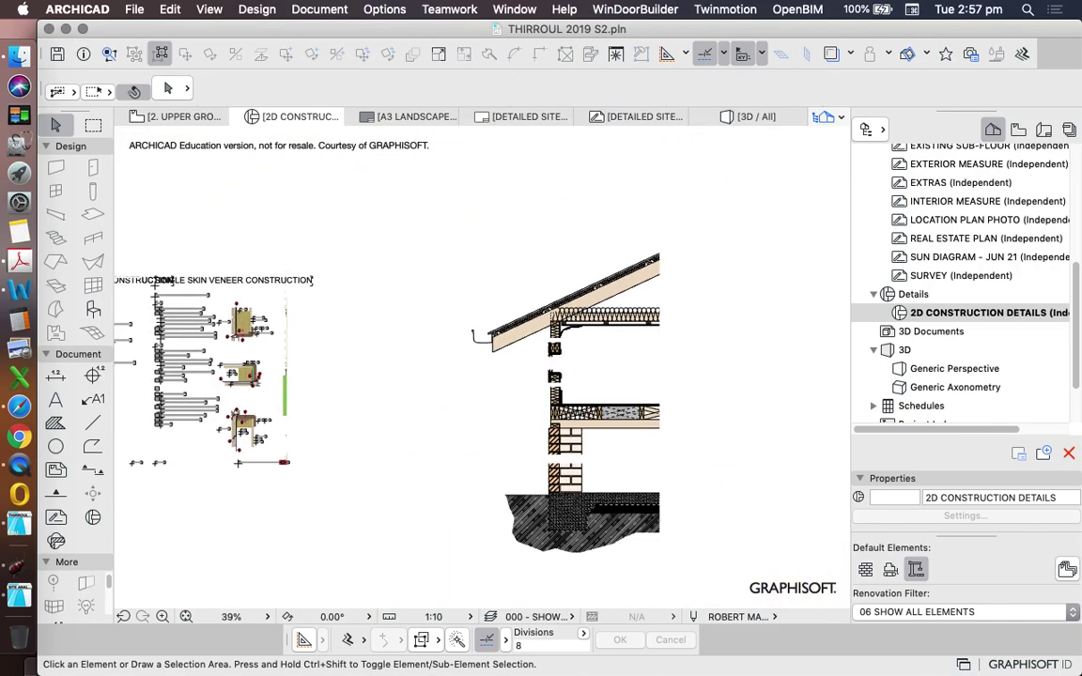
scroll(564, 367, "up", 5)
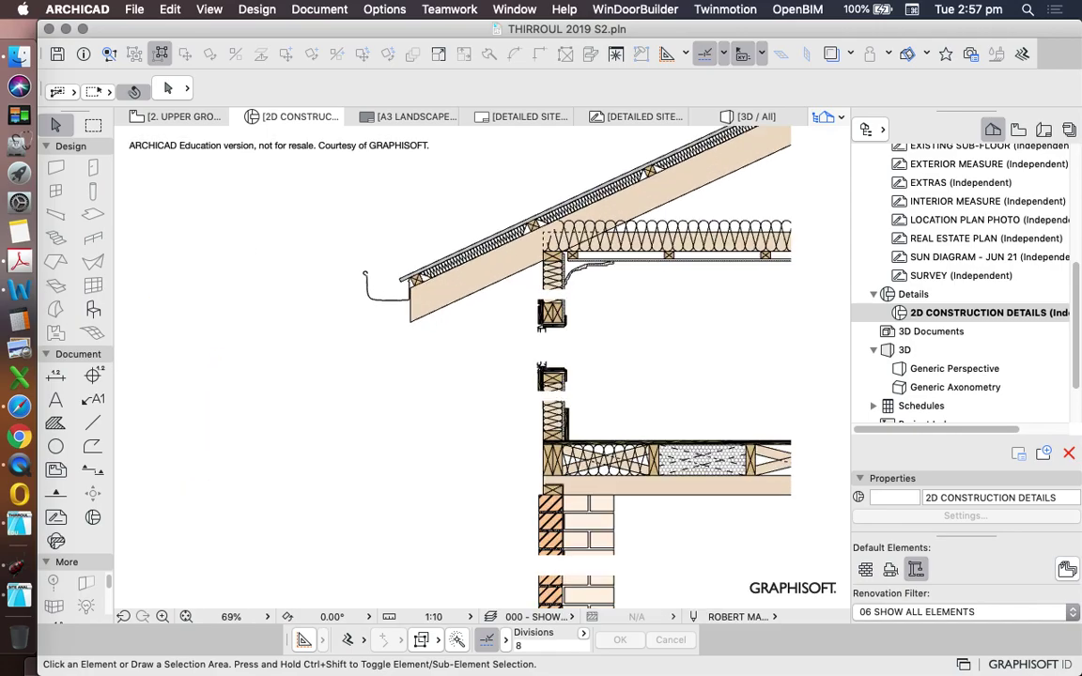
scroll(761, 376, "down", 6)
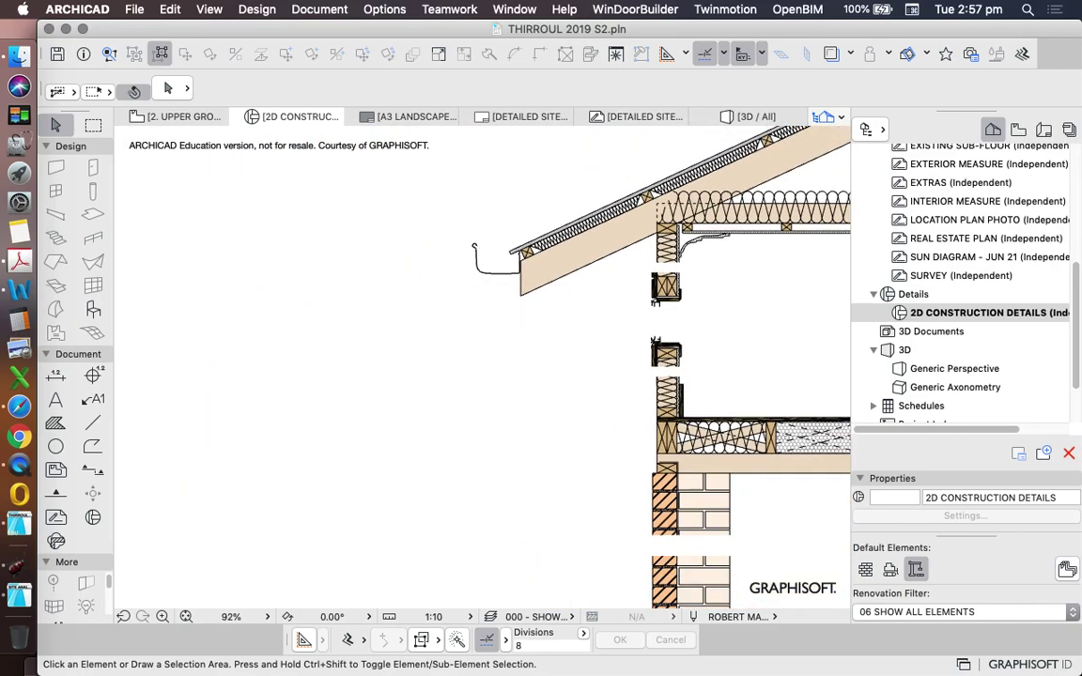
scroll(521, 349, "up", 3)
scroll(570, 350, "down", 3)
scroll(674, 461, "down", 2)
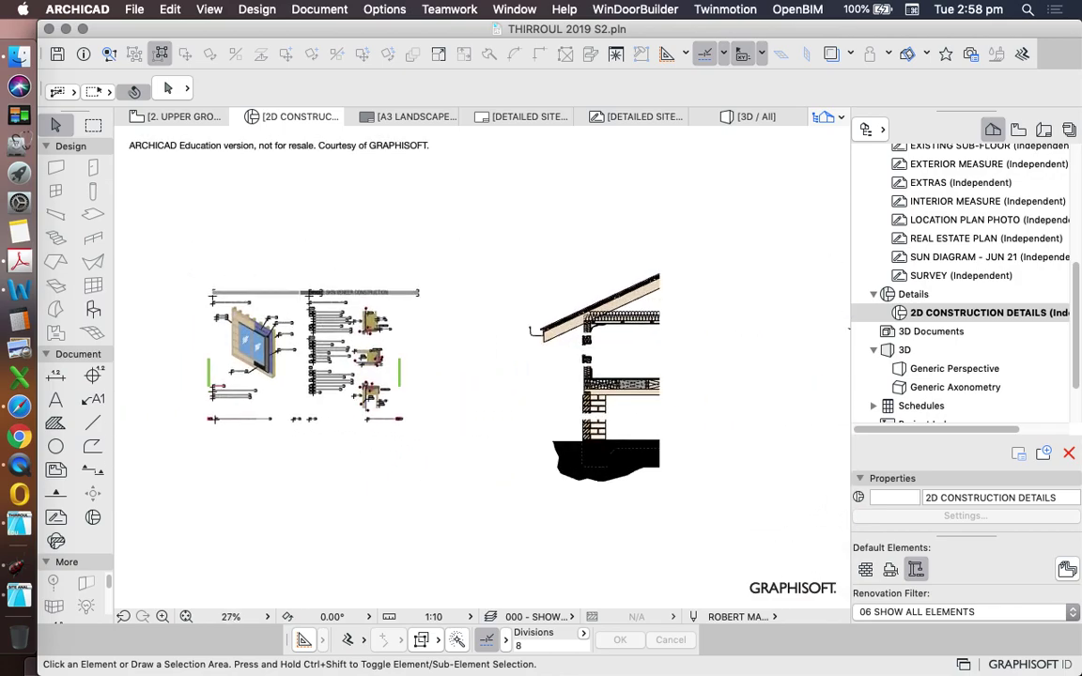